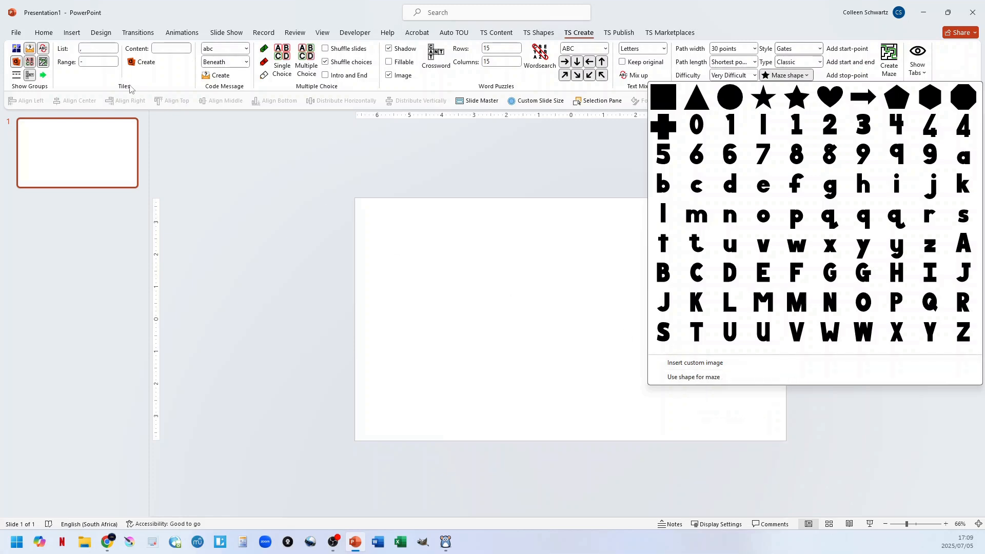
{"action": "left_click", "coordinate": [72, 33]}
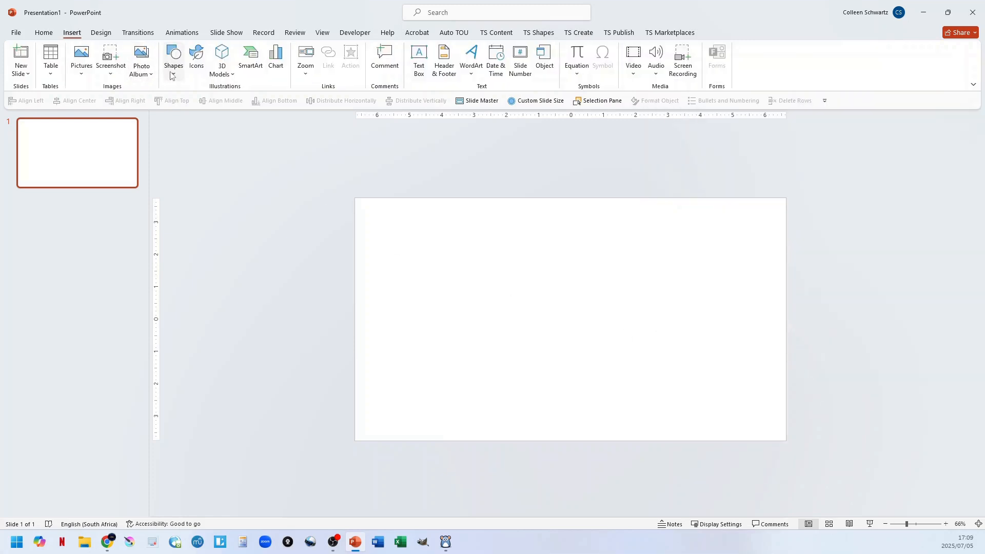
{"action": "left_click", "coordinate": [174, 57]}
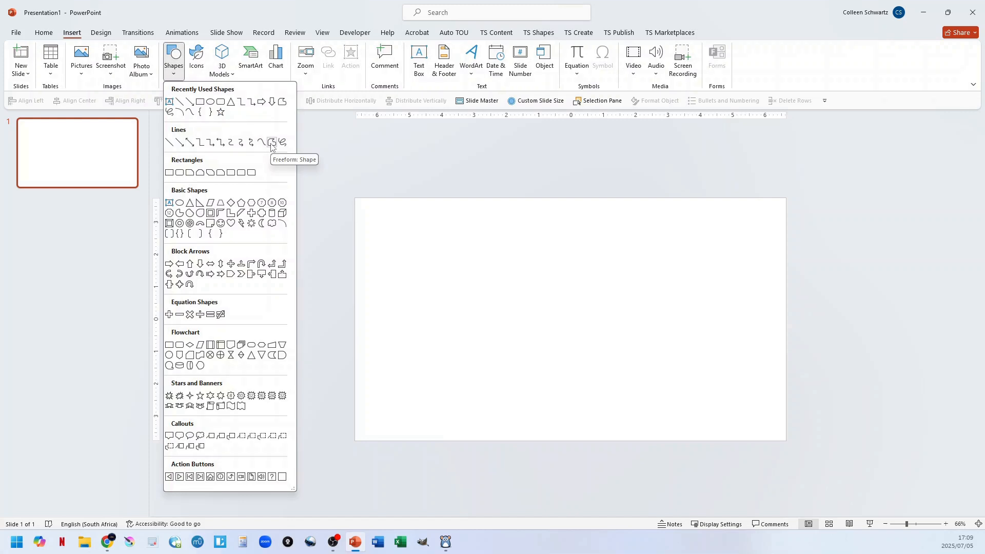
{"action": "left_click", "coordinate": [538, 35]}
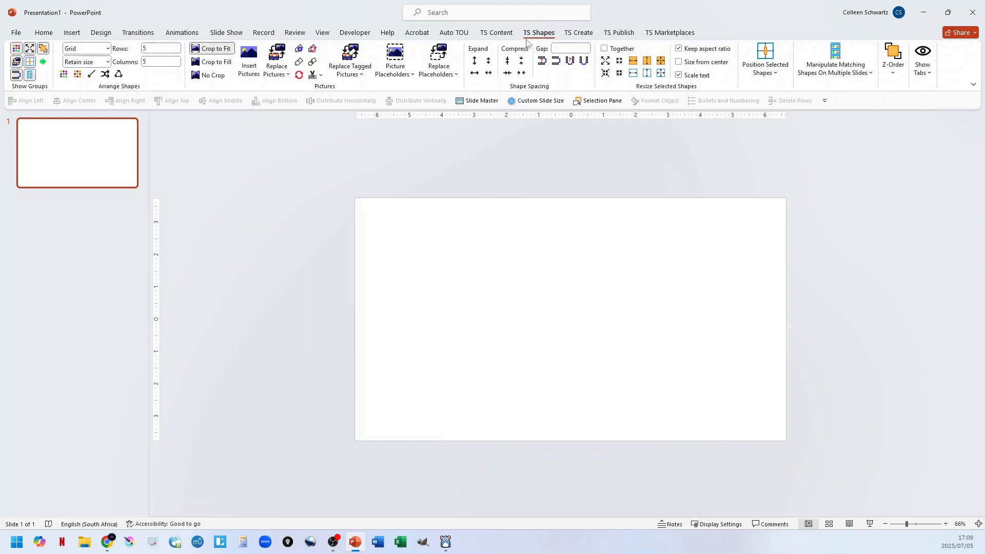
Insert the square maze shape with its default Start and End markers onto the blank slide.
{"action": "left_click", "coordinate": [578, 33]}
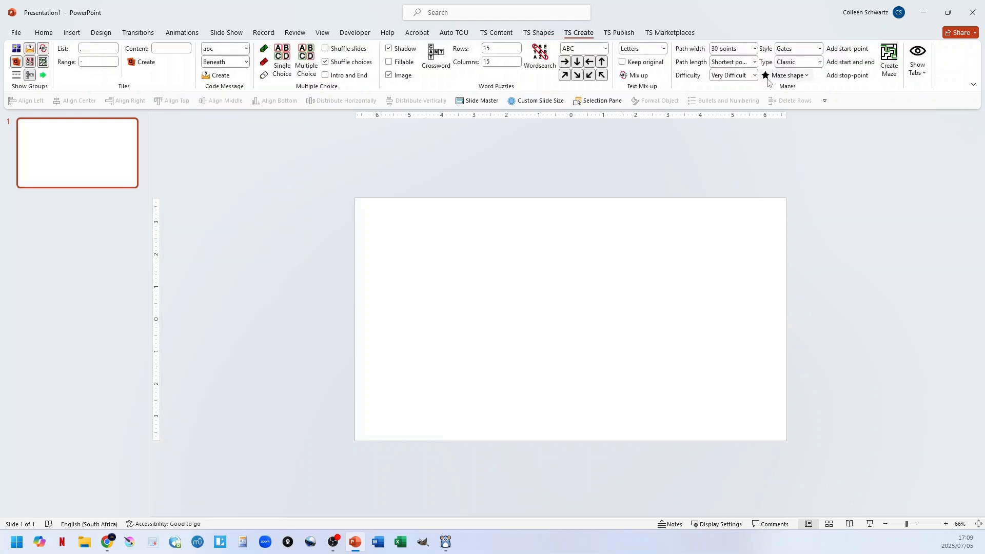
{"action": "left_click", "coordinate": [785, 76]}
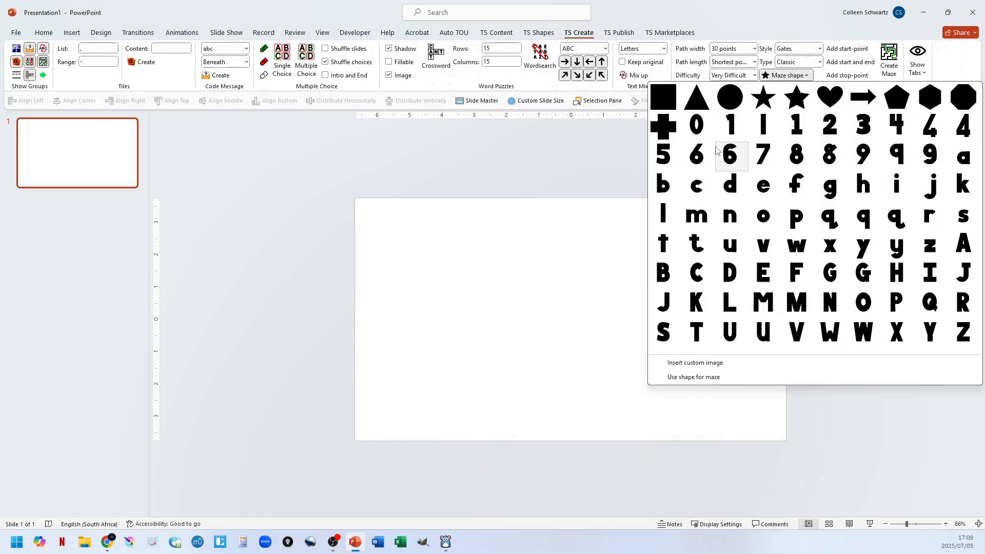
{"action": "left_click", "coordinate": [663, 100]}
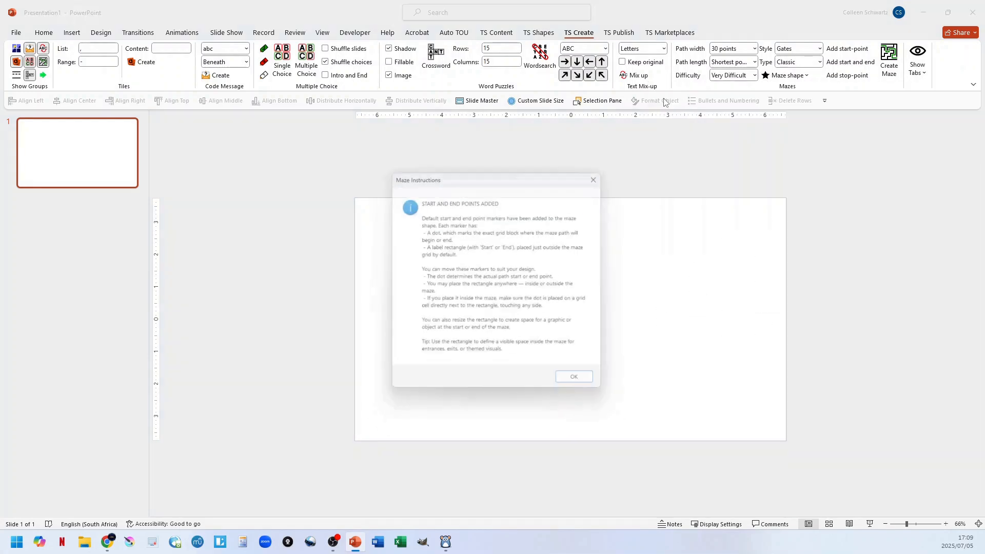
{"action": "left_click", "coordinate": [580, 383]}
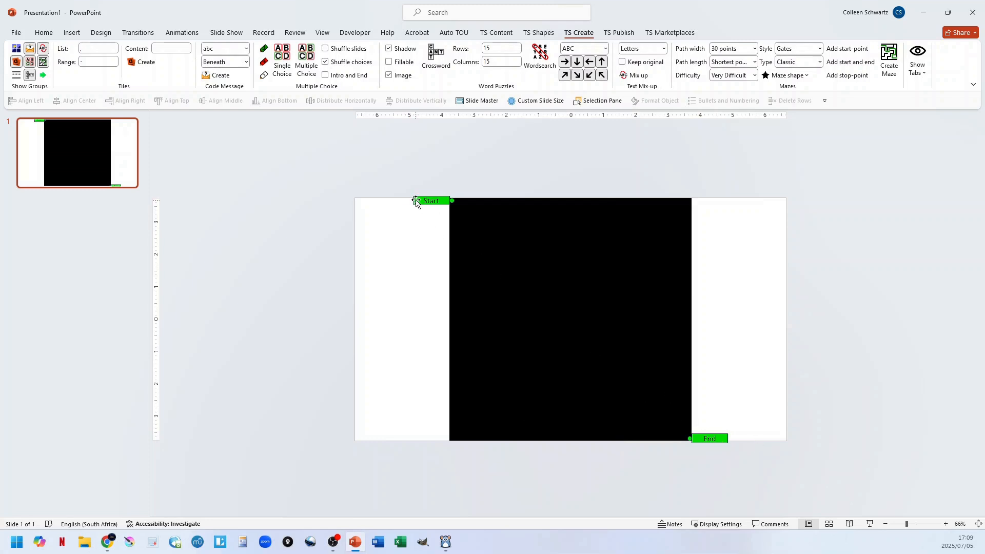
Move the Start marker to the middle of the square's left edge and the End marker to its upper-right corner.
{"action": "left_click_drag", "start_coordinate": [414, 201], "coordinate": [408, 316]}
{"action": "left_click_drag", "start_coordinate": [721, 439], "coordinate": [722, 203]}
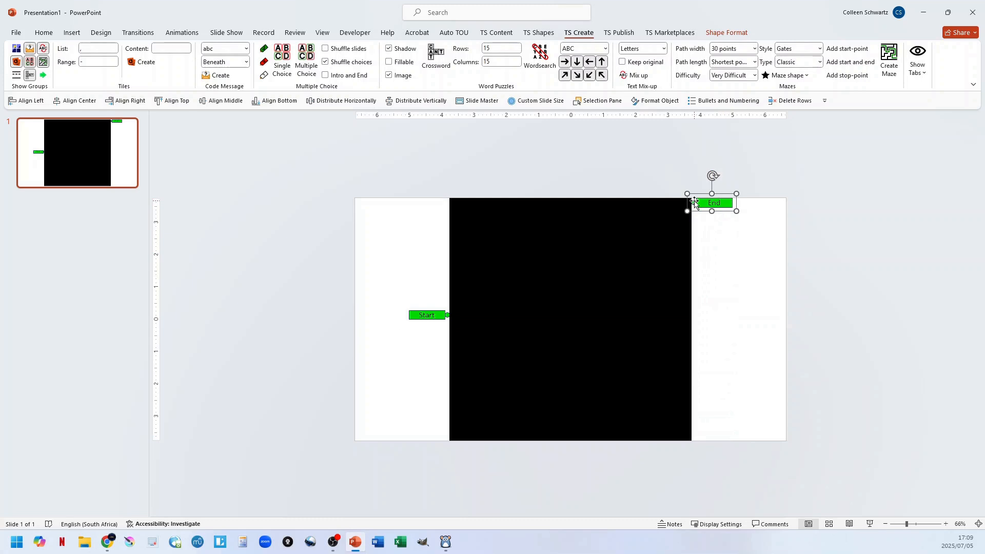
{"action": "left_click", "coordinate": [435, 315]}
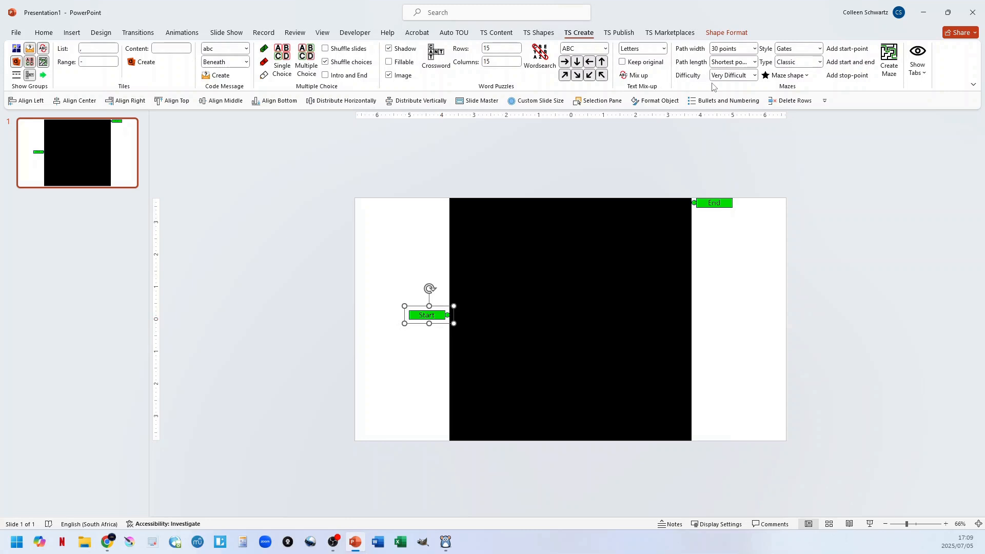
Review the maze options for path width, path length, difficulty and style, keeping the path width at 30 points.
{"action": "left_click", "coordinate": [754, 48]}
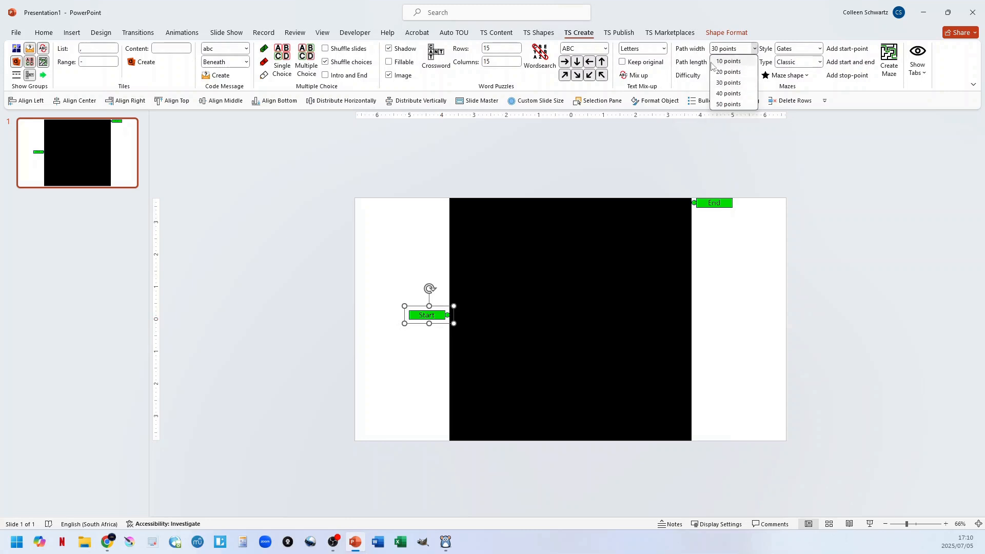
{"action": "left_click", "coordinate": [733, 83]}
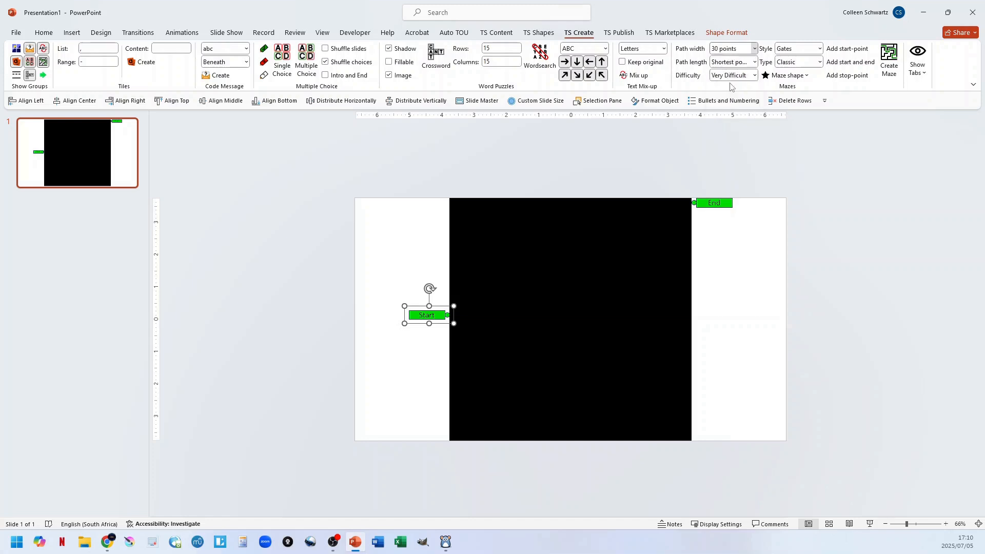
{"action": "left_click", "coordinate": [754, 62]}
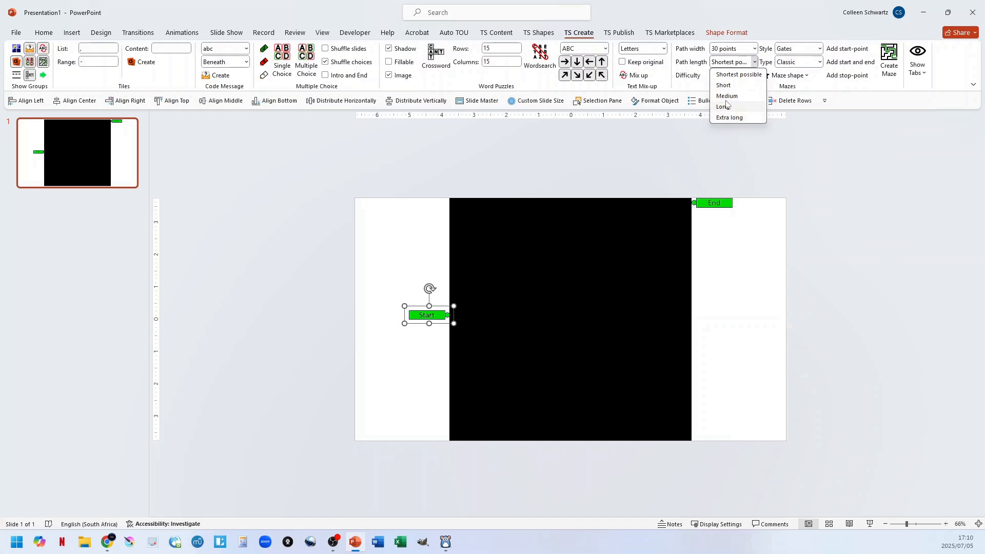
{"action": "left_click", "coordinate": [755, 62]}
{"action": "left_click", "coordinate": [755, 75]}
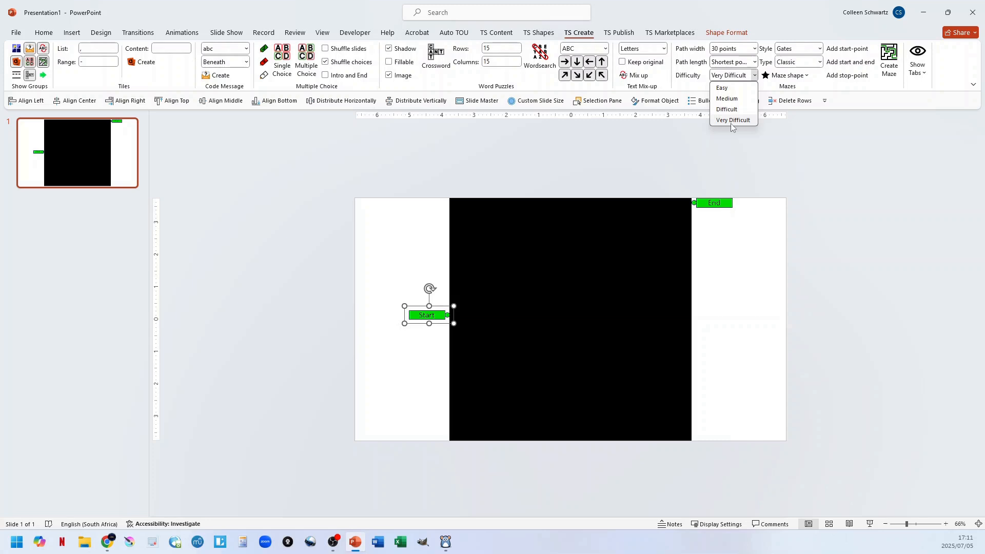
{"action": "left_click", "coordinate": [755, 75]}
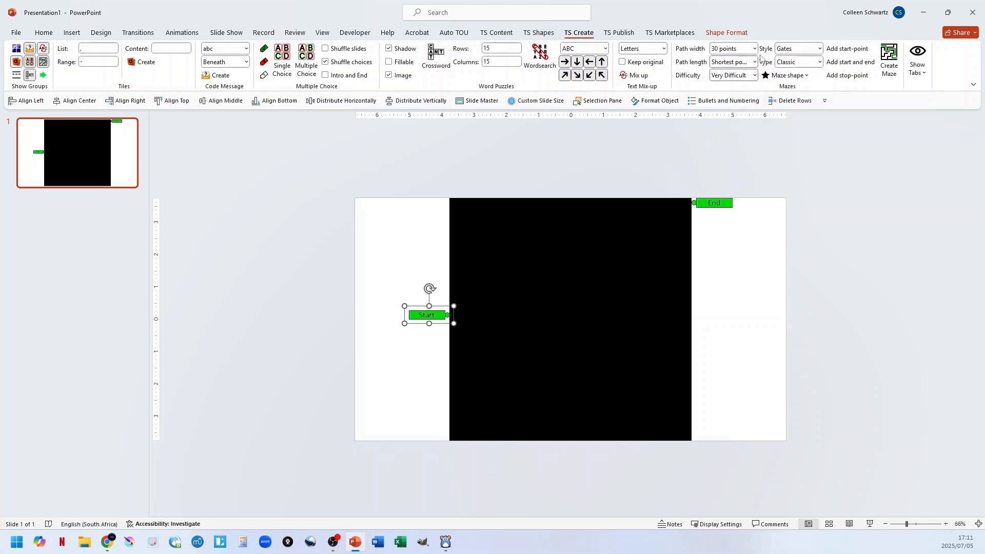
{"action": "left_click", "coordinate": [820, 49]}
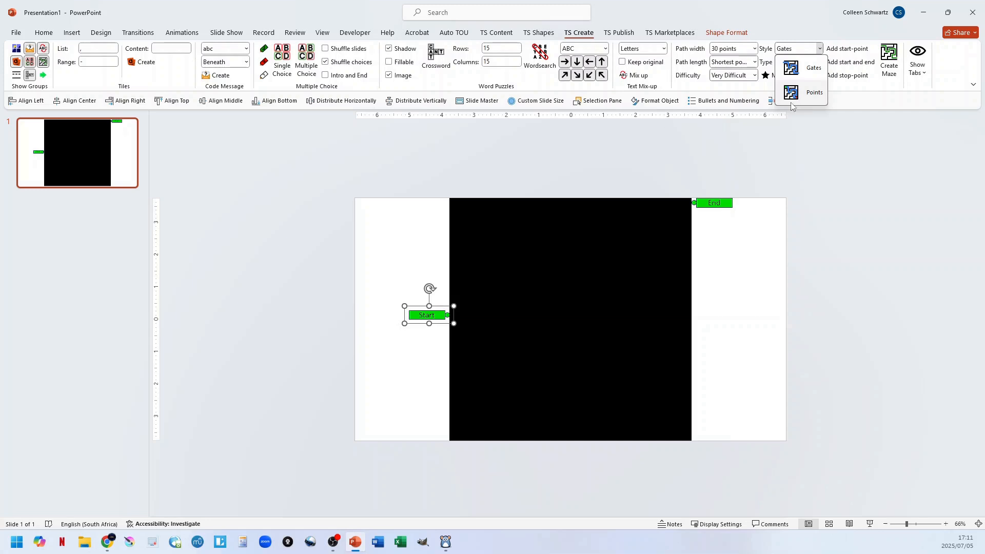
{"action": "left_click", "coordinate": [819, 48]}
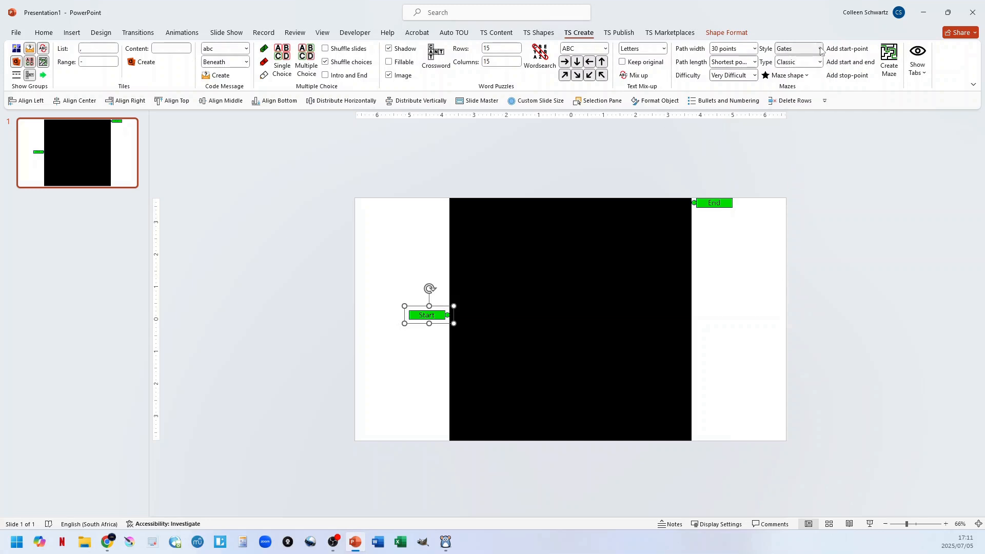
Set the maze difficulty to Medium and the path length to Shortest possible.
{"action": "left_click", "coordinate": [753, 76]}
{"action": "left_click", "coordinate": [721, 96]}
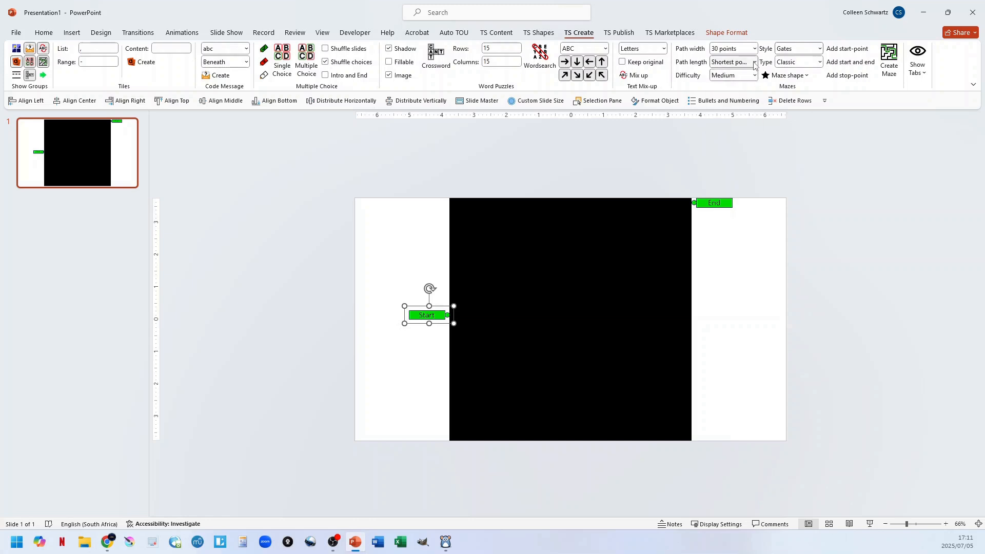
{"action": "left_click", "coordinate": [754, 62]}
{"action": "left_click", "coordinate": [739, 75]}
Generate the maze from the square shape, and regenerate it to get a different layout.
{"action": "left_click", "coordinate": [890, 67]}
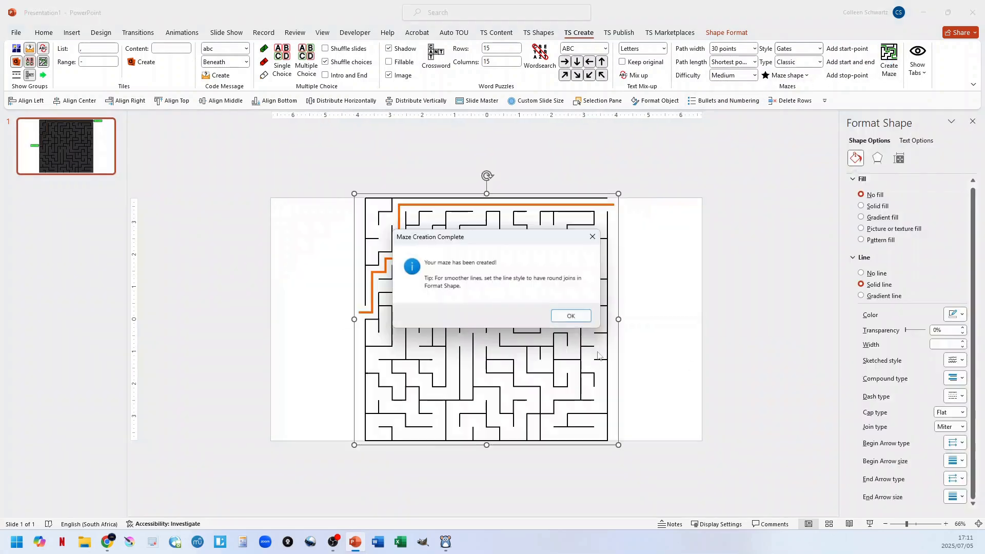
{"action": "left_click", "coordinate": [570, 316]}
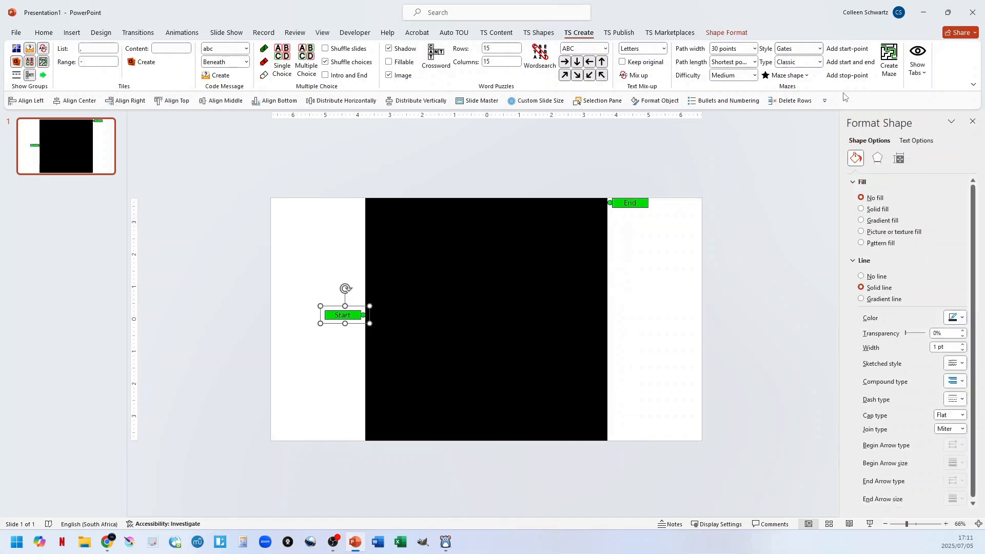
{"action": "left_click", "coordinate": [889, 59]}
{"action": "left_click", "coordinate": [570, 316]}
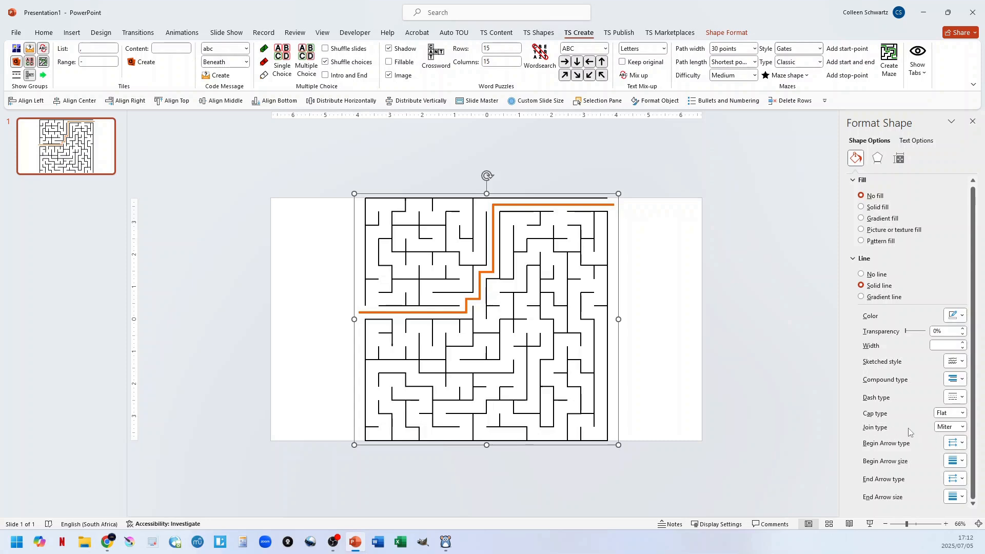
Set the join type of the square maze's lines to Round and deselect the maze.
{"action": "left_click", "coordinate": [961, 427]}
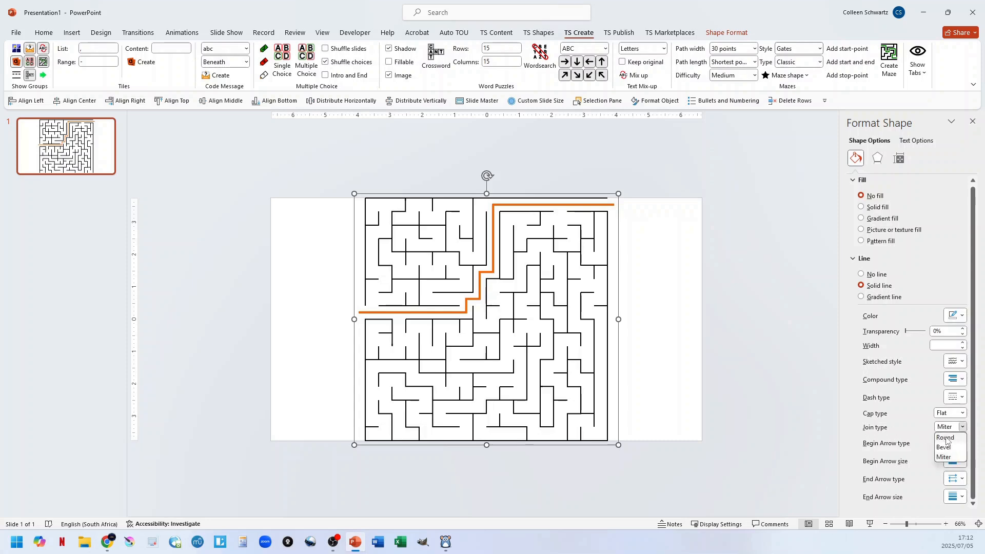
{"action": "scroll", "coordinate": [561, 246], "scroll_direction": "up", "scroll_amount": 5}
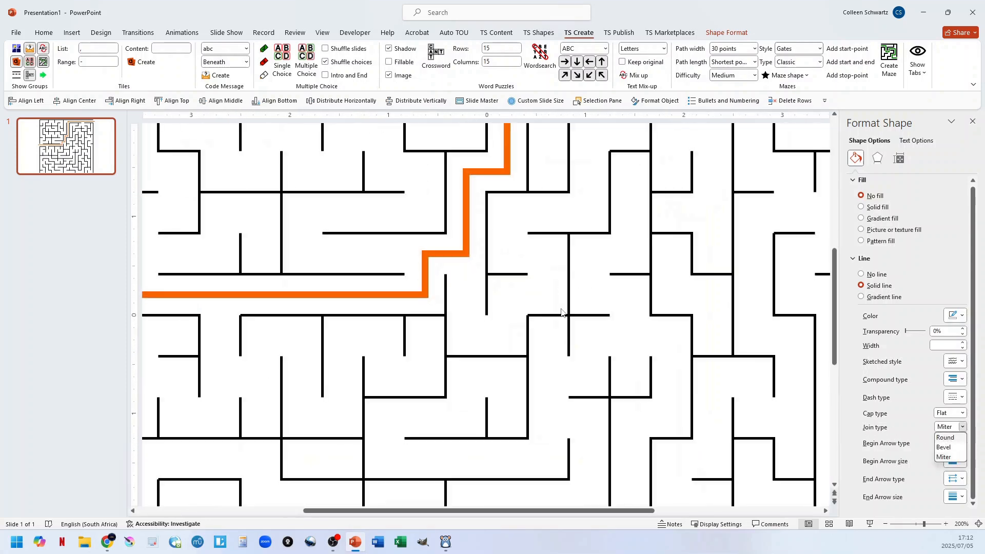
{"action": "scroll", "coordinate": [692, 331], "scroll_direction": "up", "scroll_amount": 4}
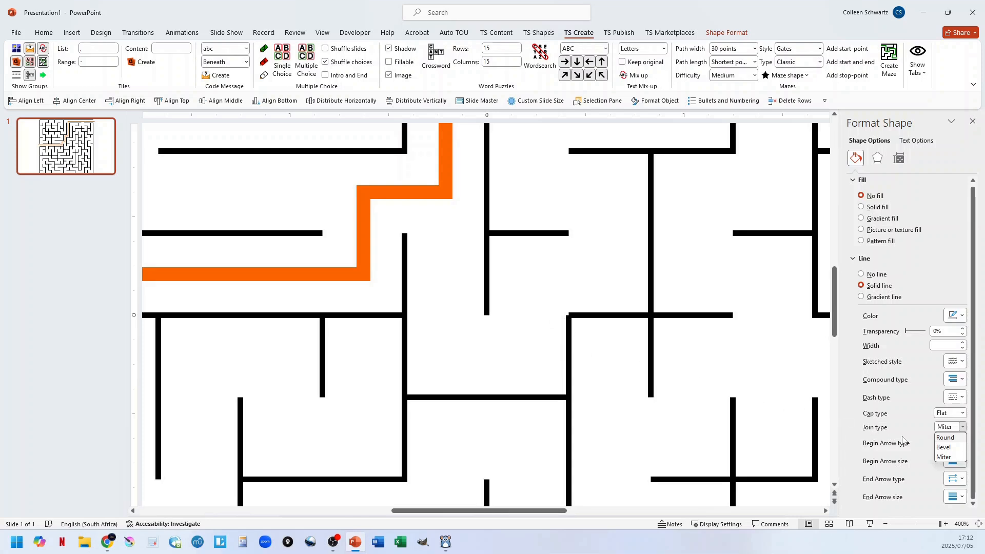
{"action": "left_click", "coordinate": [945, 437]}
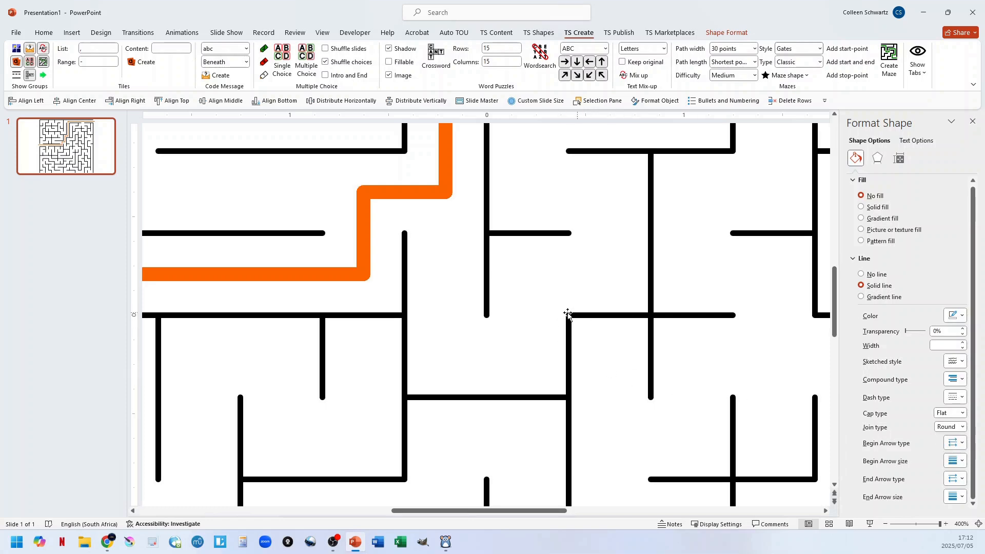
{"action": "scroll", "coordinate": [592, 354], "scroll_direction": "down", "scroll_amount": 5}
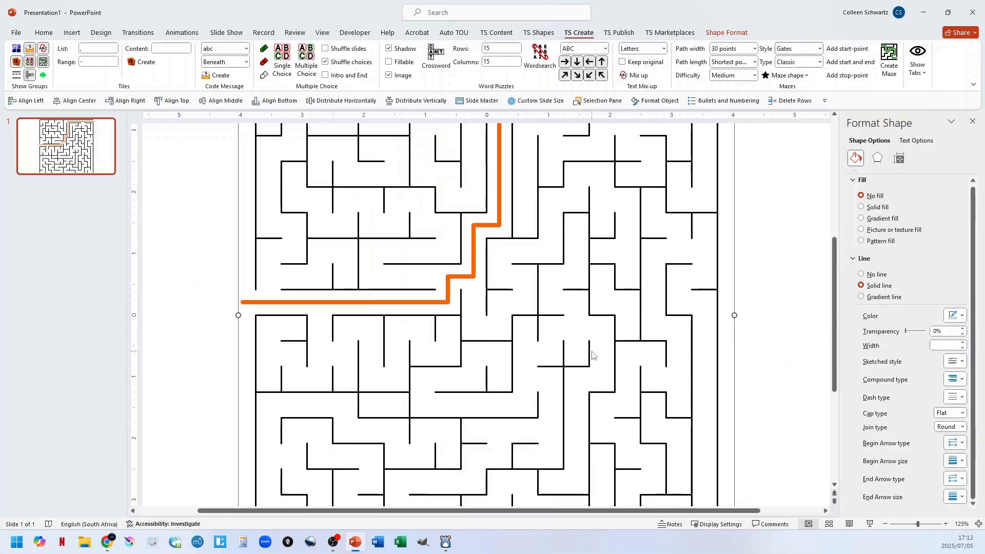
{"action": "scroll", "coordinate": [592, 354], "scroll_direction": "down", "scroll_amount": 5}
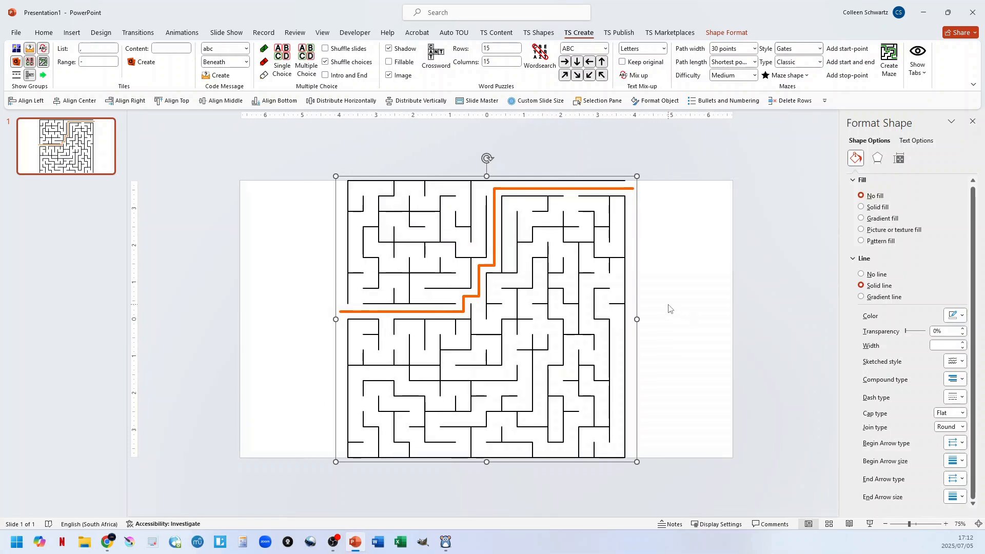
{"action": "left_click", "coordinate": [696, 332]}
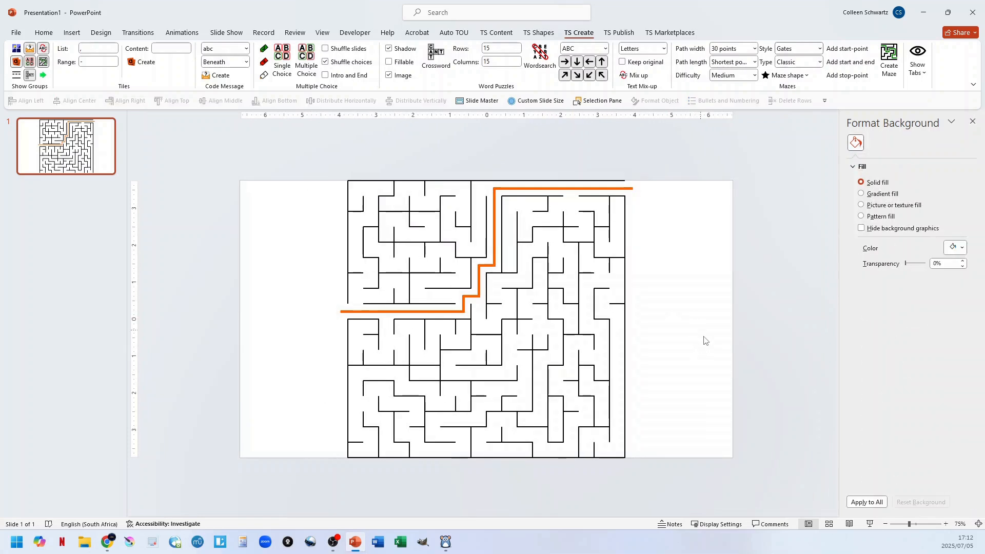
Undo the square maze and its source shape to return to a blank slide.
{"action": "key", "text": "ctrl+z"}
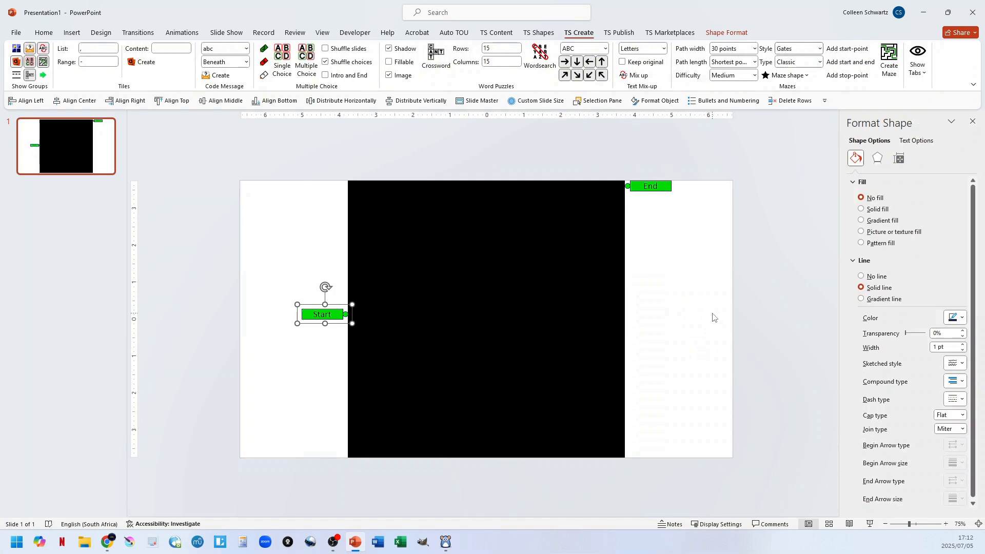
{"action": "key", "text": "ctrl+z"}
{"action": "key", "text": "ctrl+z"}
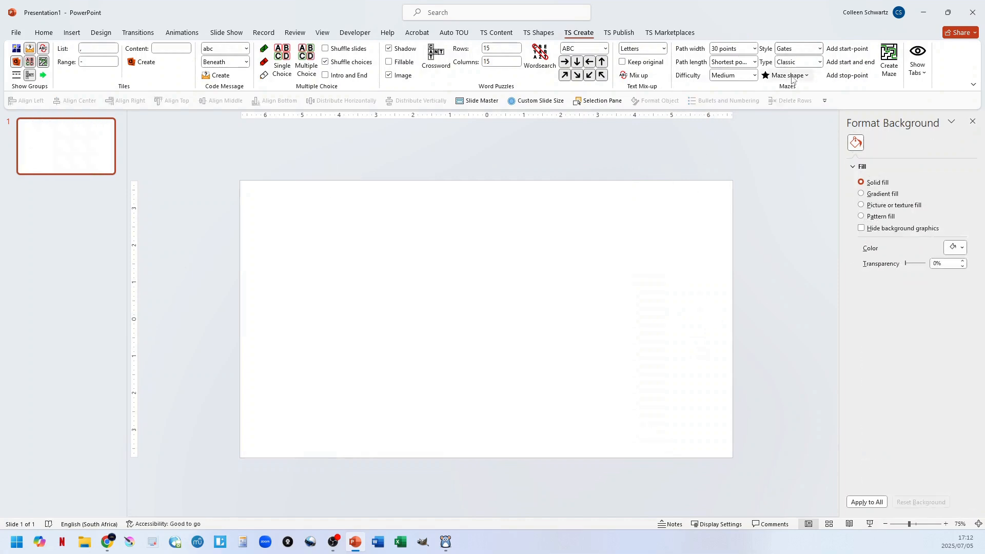
Insert the narrow-pointed five-point star maze shape and move its Start marker to the star's left tip.
{"action": "left_click", "coordinate": [791, 76]}
{"action": "left_click", "coordinate": [764, 99]}
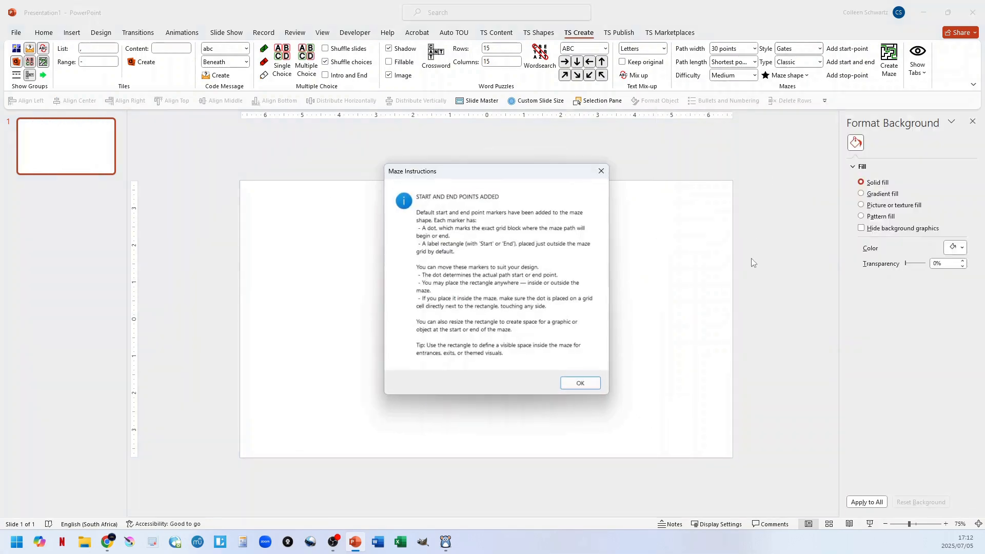
{"action": "left_click", "coordinate": [577, 384]}
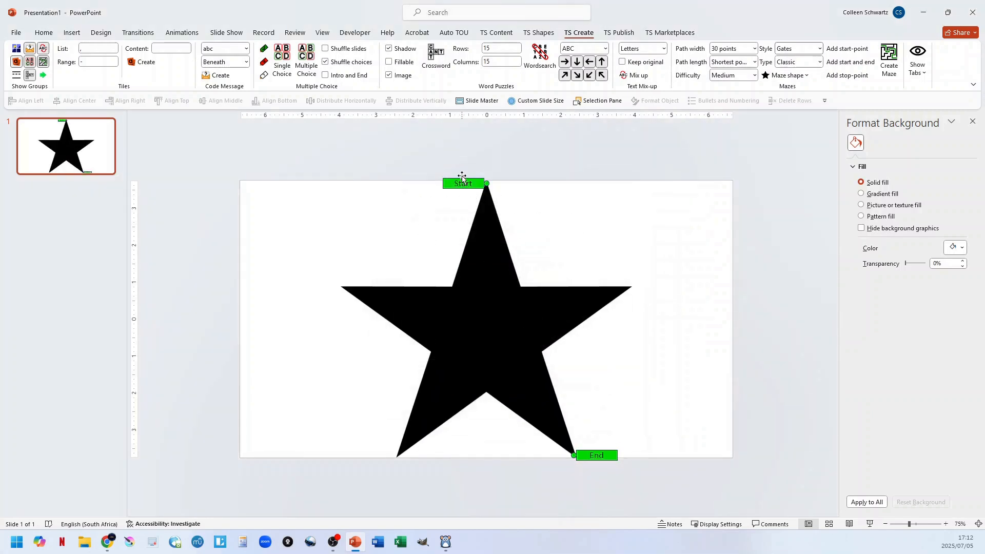
{"action": "left_click_drag", "start_coordinate": [448, 186], "coordinate": [305, 290]}
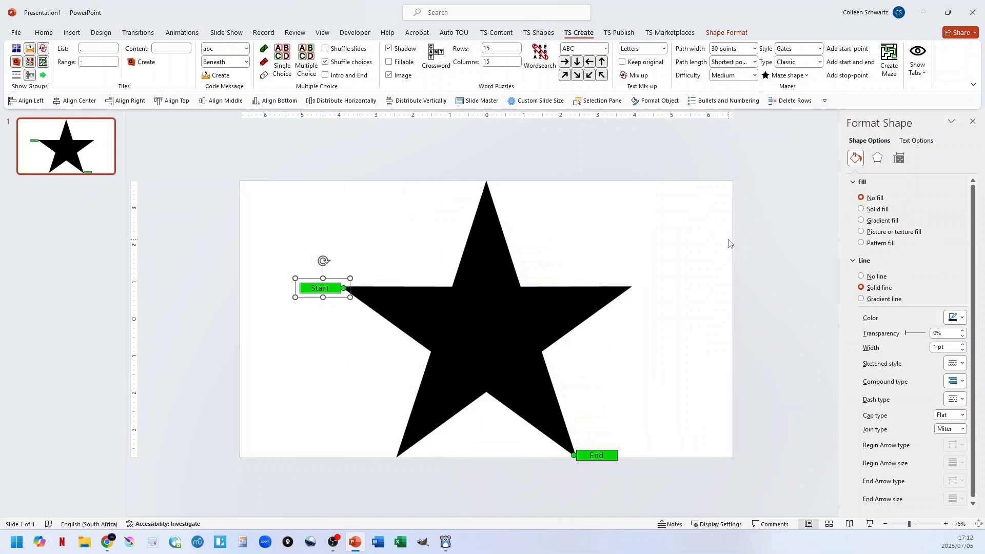
Set the star maze's path width to 10 points and its path length to Long.
{"action": "left_click", "coordinate": [740, 52]}
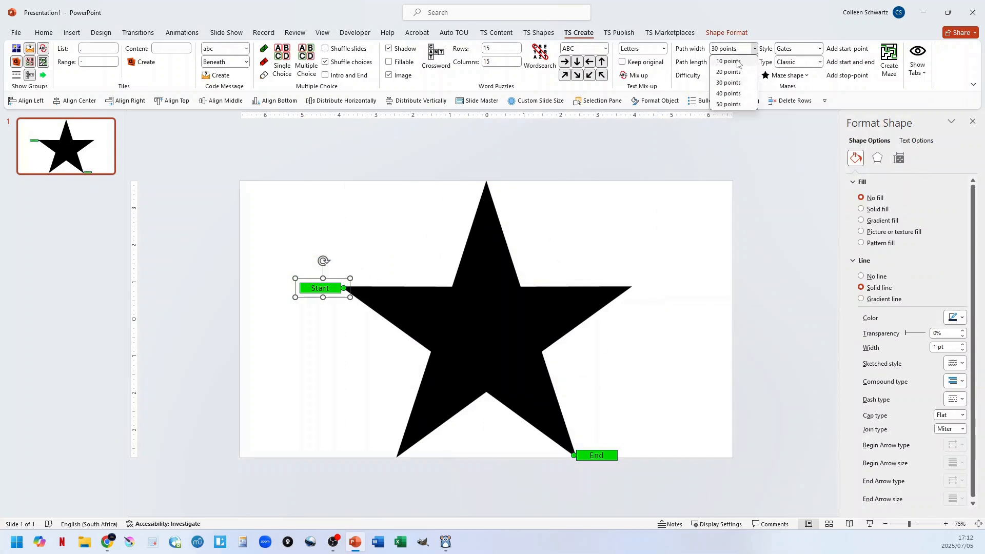
{"action": "left_click", "coordinate": [736, 63]}
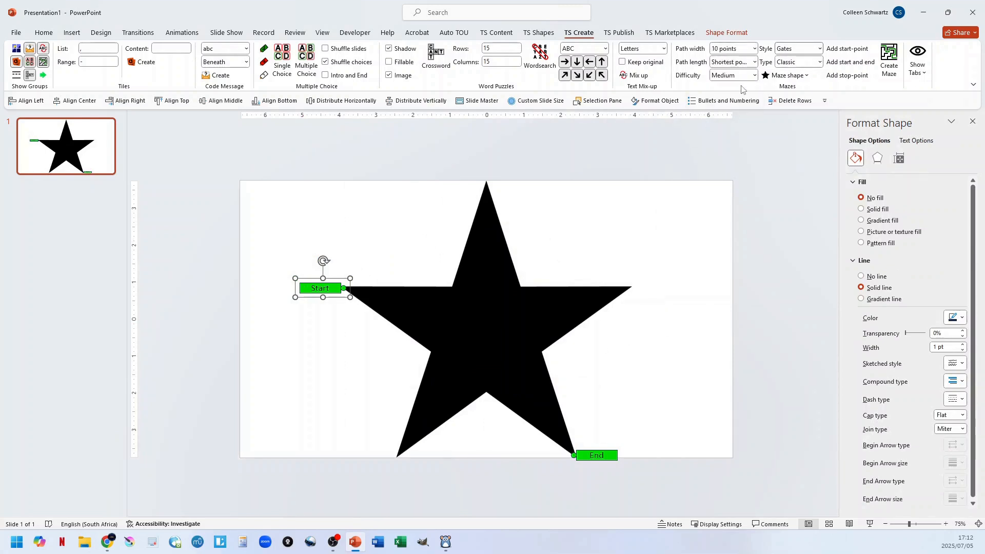
{"action": "left_click", "coordinate": [739, 62]}
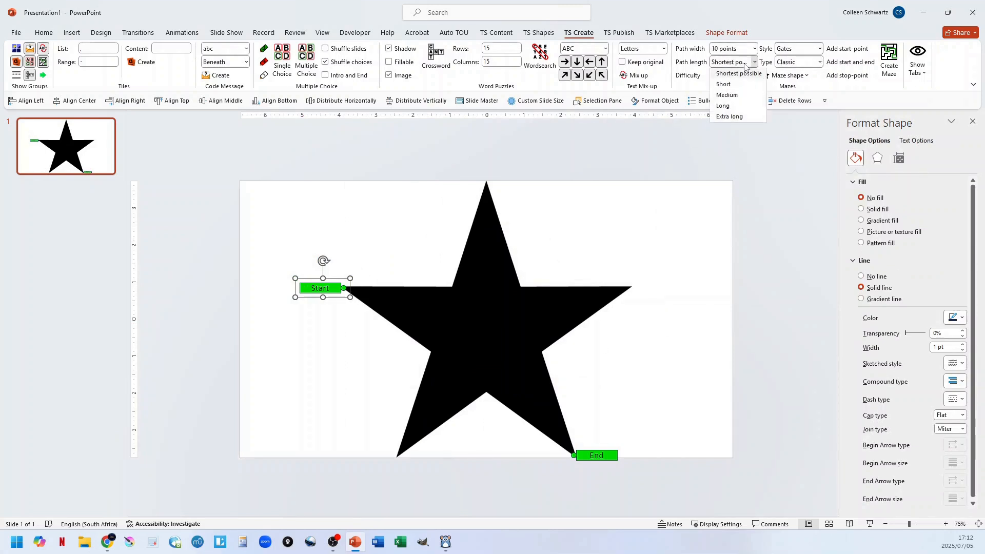
{"action": "left_click", "coordinate": [729, 106]}
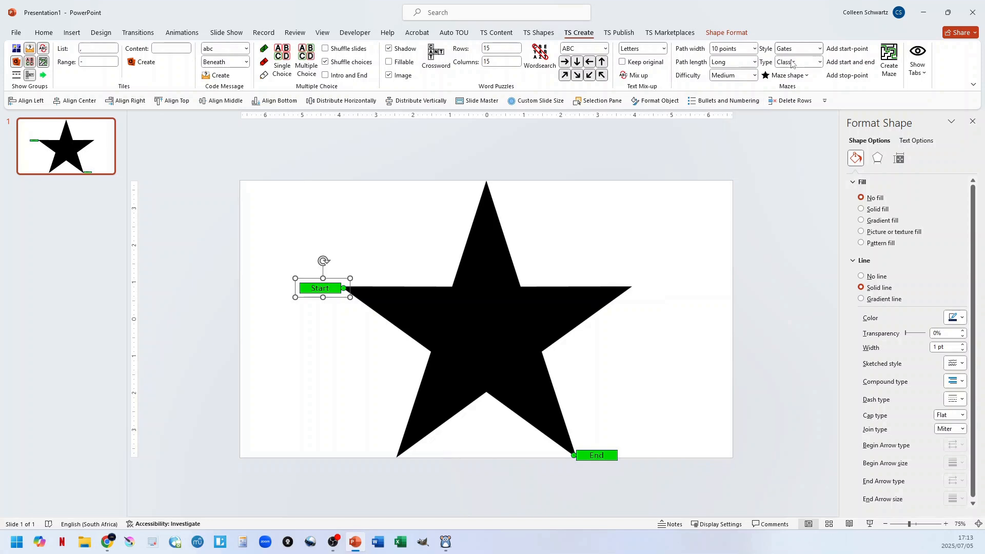
Set the maze style to Points and keep the maze type as Classic.
{"action": "left_click", "coordinate": [819, 49]}
{"action": "left_click", "coordinate": [795, 82]}
{"action": "left_click", "coordinate": [819, 62]}
{"action": "left_click", "coordinate": [821, 62]}
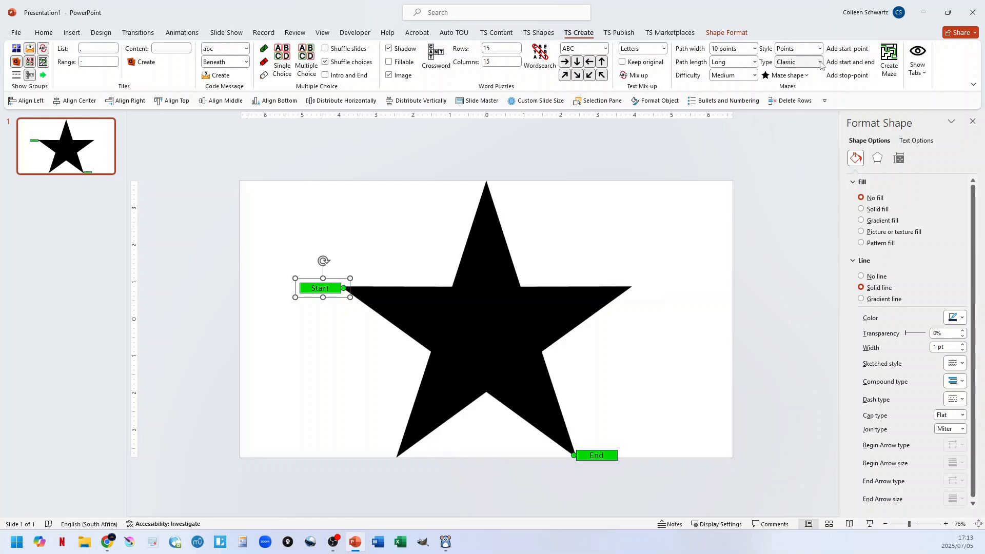
Generate the classic maze from the star shape and set its line join type to Round.
{"action": "left_click", "coordinate": [890, 59]}
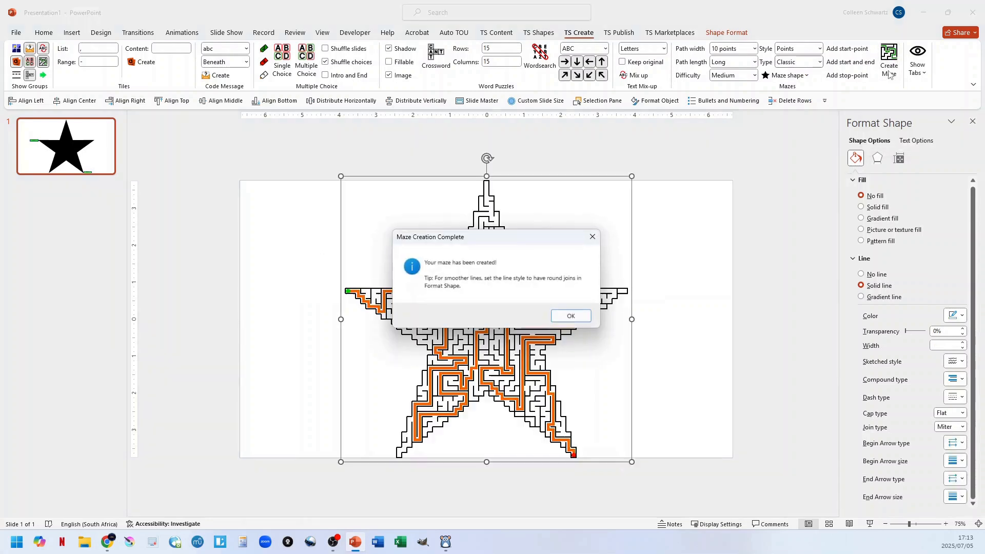
{"action": "left_click", "coordinate": [574, 314]}
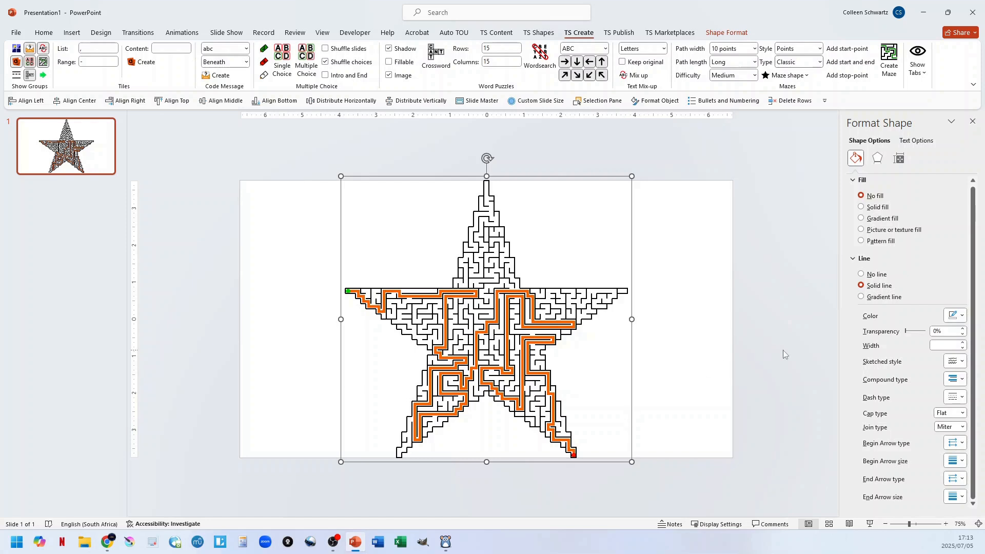
{"action": "left_click", "coordinate": [962, 428]}
{"action": "left_click", "coordinate": [947, 442]}
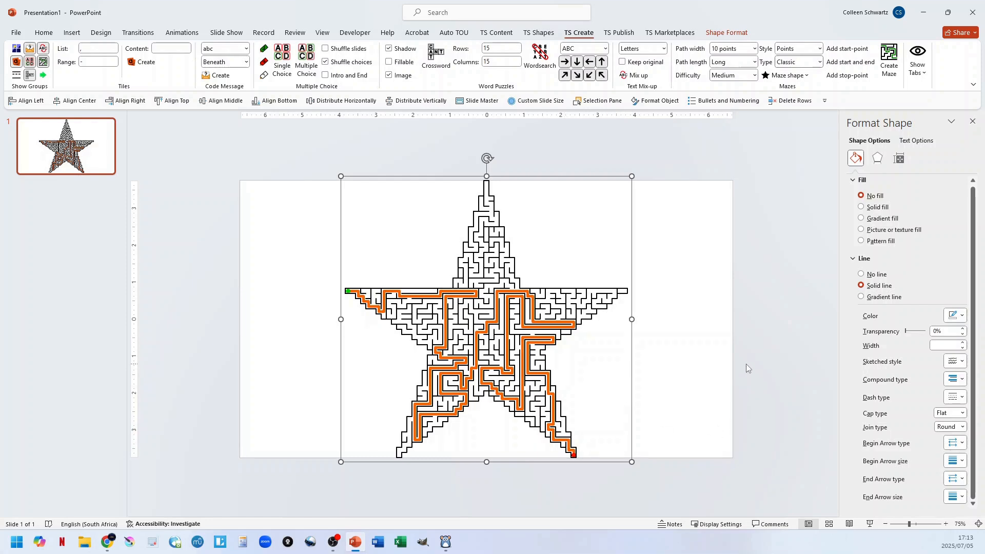
Undo the star maze, its marker placement and the source shape to return to a blank slide.
{"action": "key", "text": "ctrl+z"}
{"action": "key", "text": "ctrl+z"}
{"action": "key", "text": "ctrl+z"}
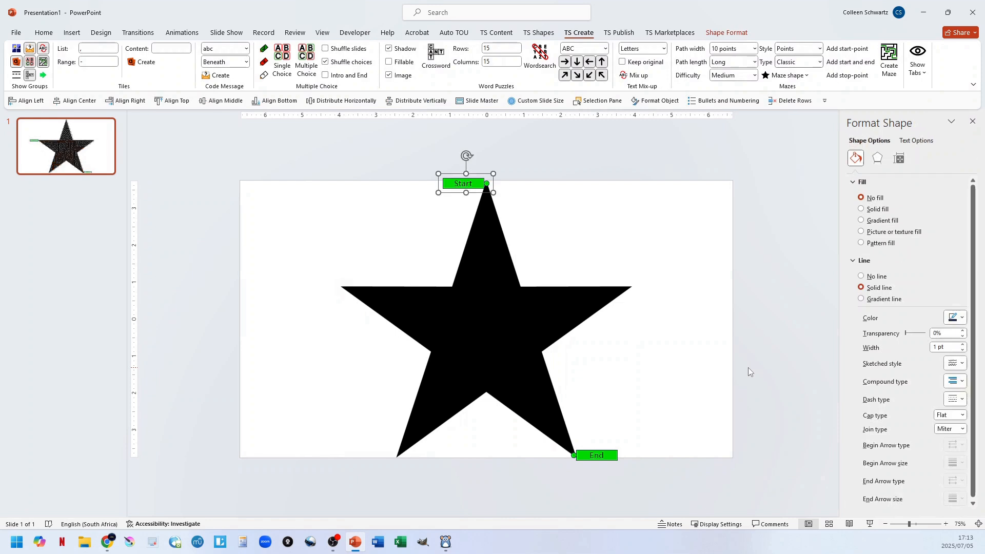
{"action": "key", "text": "ctrl+z"}
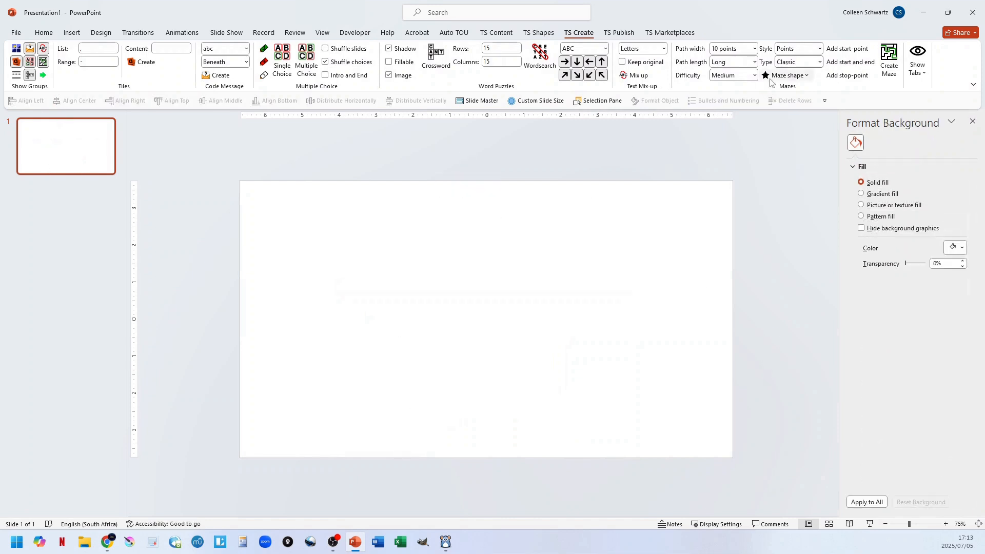
Set the maze type to Obstacles and insert the square maze shape with its default start and end markers.
{"action": "left_click", "coordinate": [819, 61]}
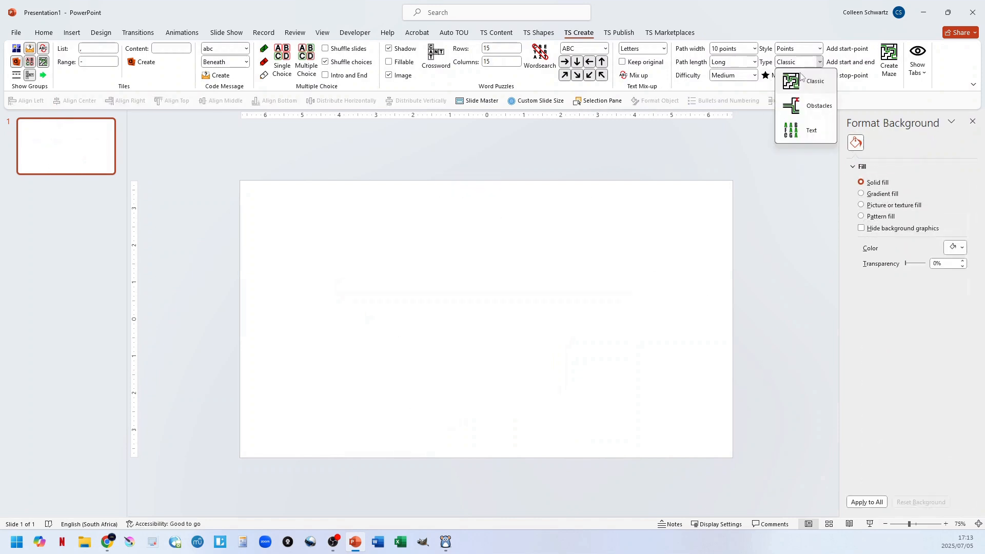
{"action": "left_click", "coordinate": [819, 62]}
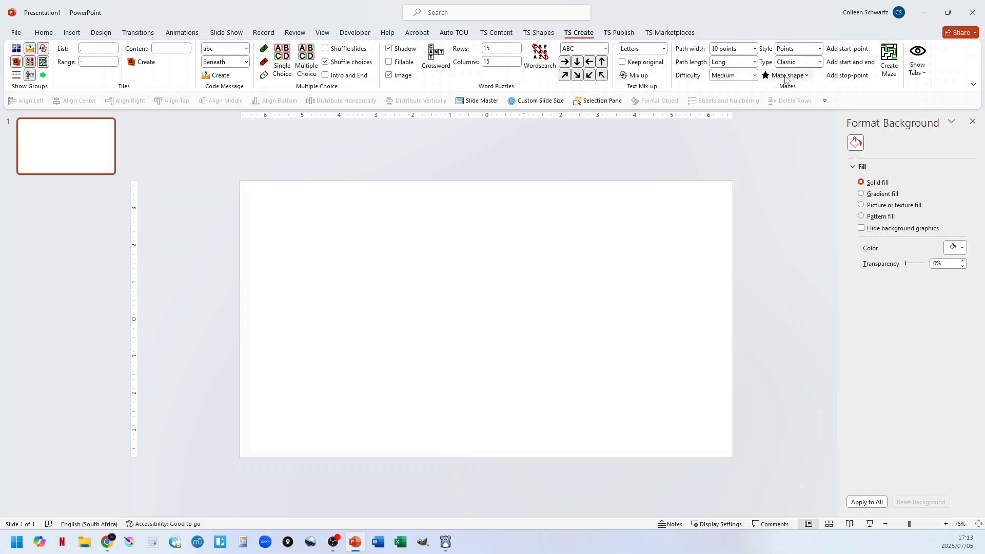
{"action": "left_click", "coordinate": [819, 63]}
{"action": "left_click", "coordinate": [807, 104]}
{"action": "left_click", "coordinate": [788, 76]}
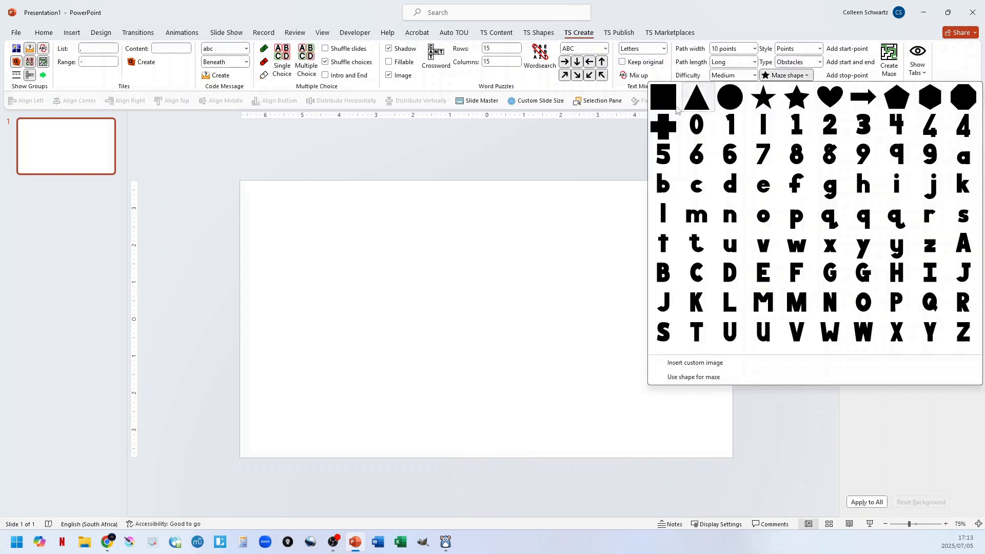
{"action": "left_click", "coordinate": [664, 103]}
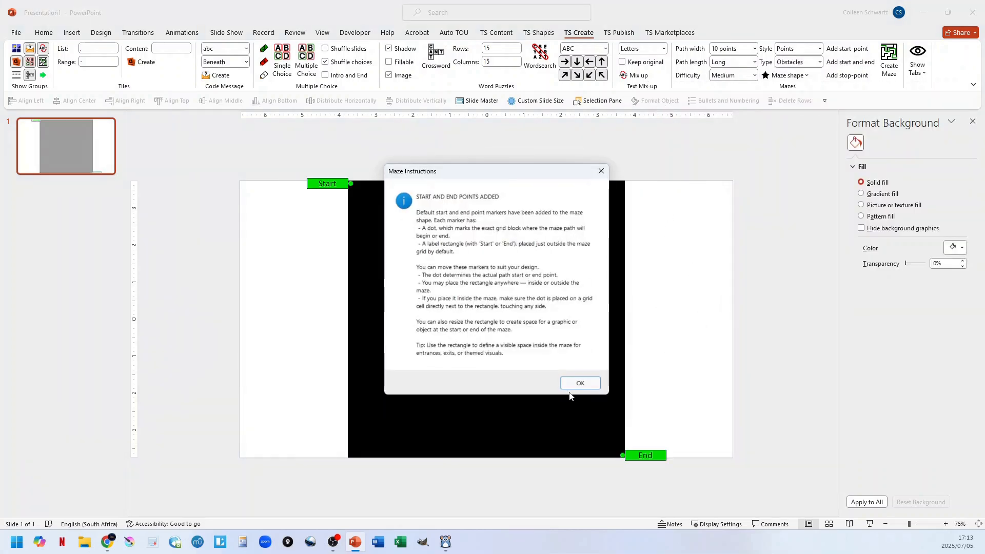
{"action": "left_click", "coordinate": [590, 382]}
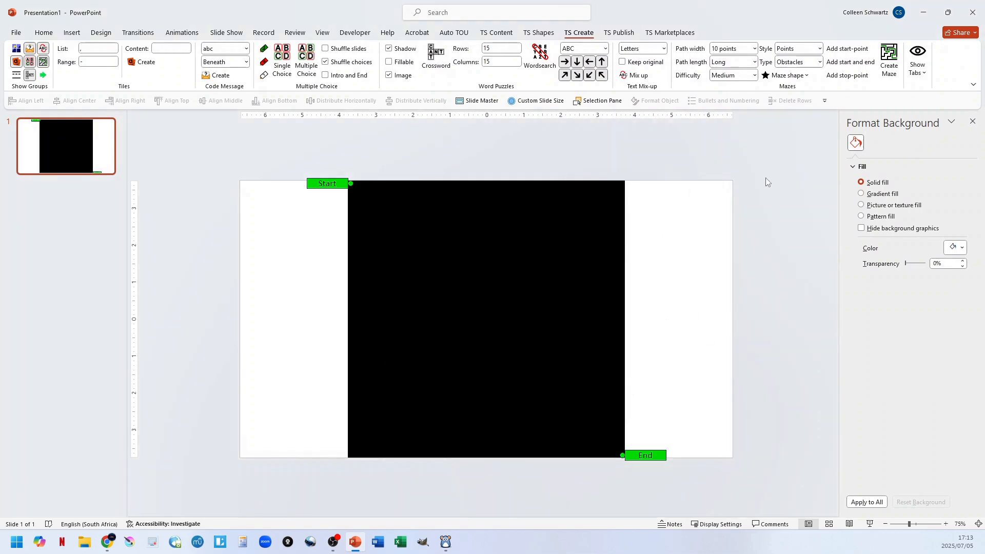
Generate the obstacle maze from the square shape and set the maze's line join type to Round.
{"action": "left_click", "coordinate": [888, 60]}
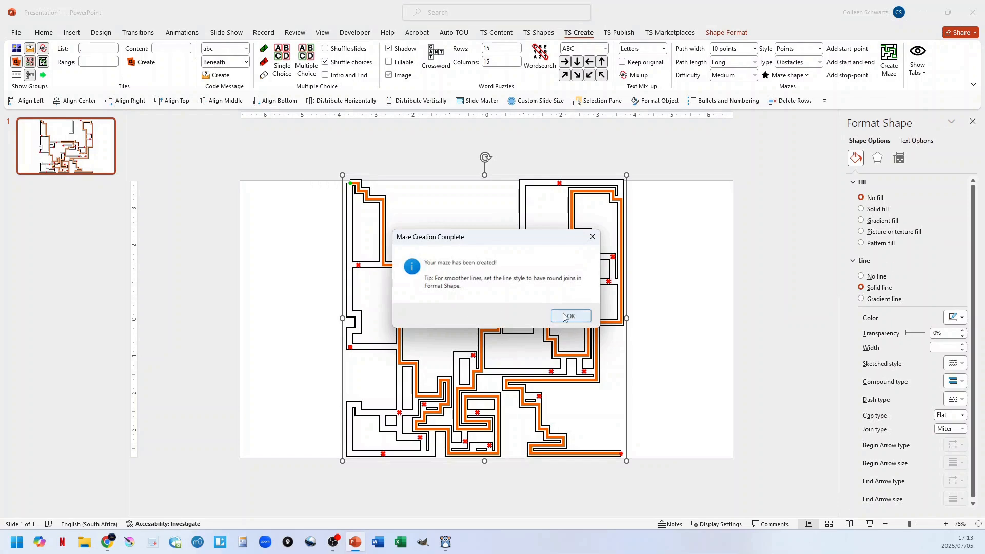
{"action": "left_click", "coordinate": [568, 316]}
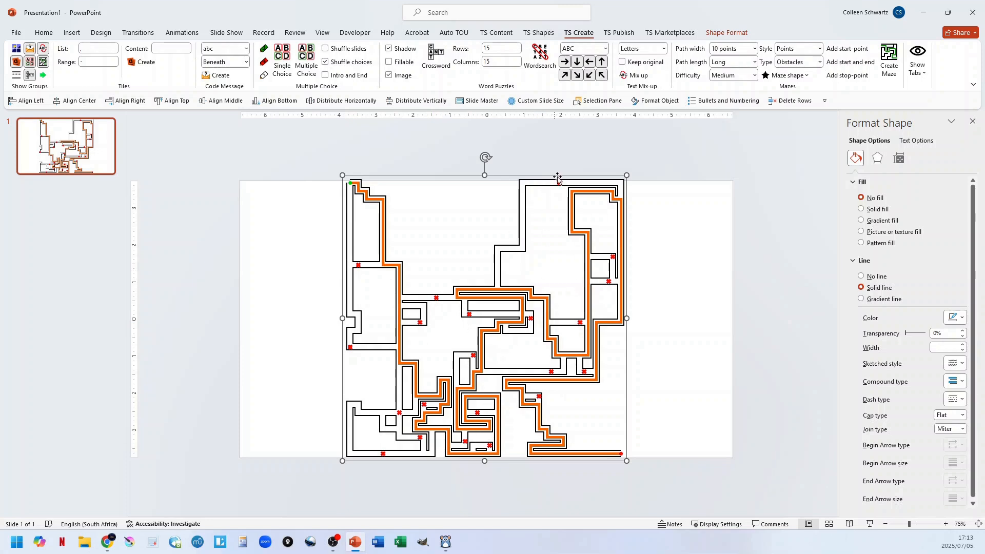
{"action": "left_click", "coordinate": [357, 264]}
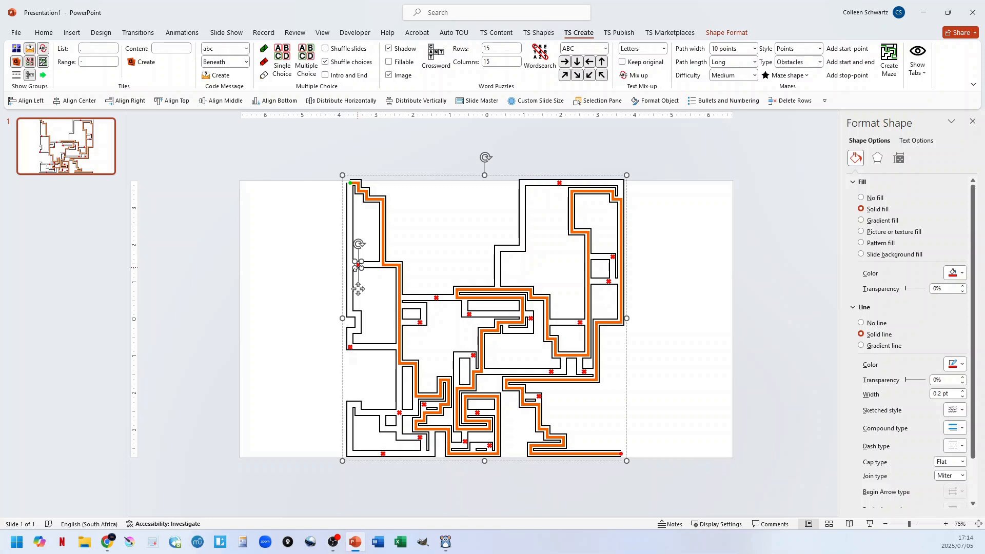
{"action": "left_click", "coordinate": [402, 186]}
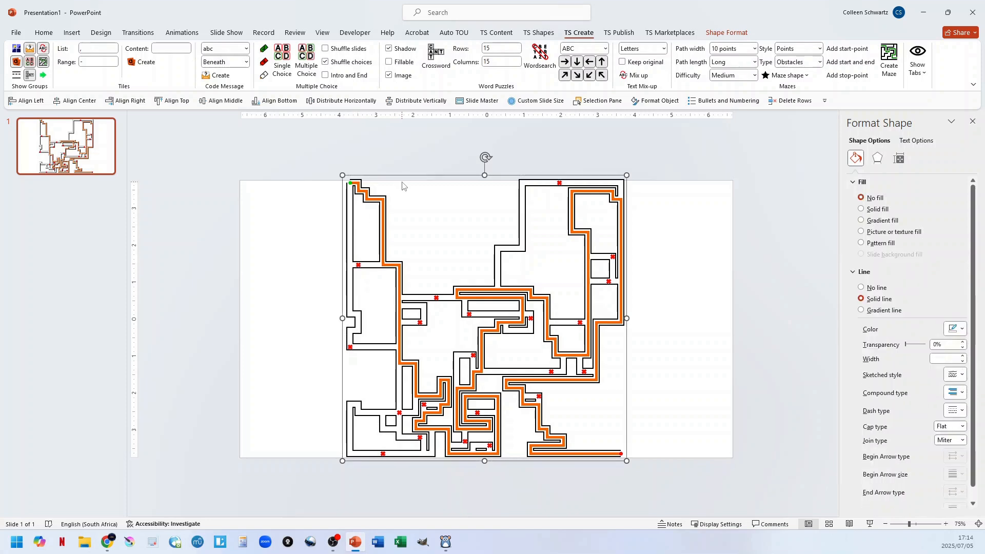
{"action": "left_click", "coordinate": [956, 441]}
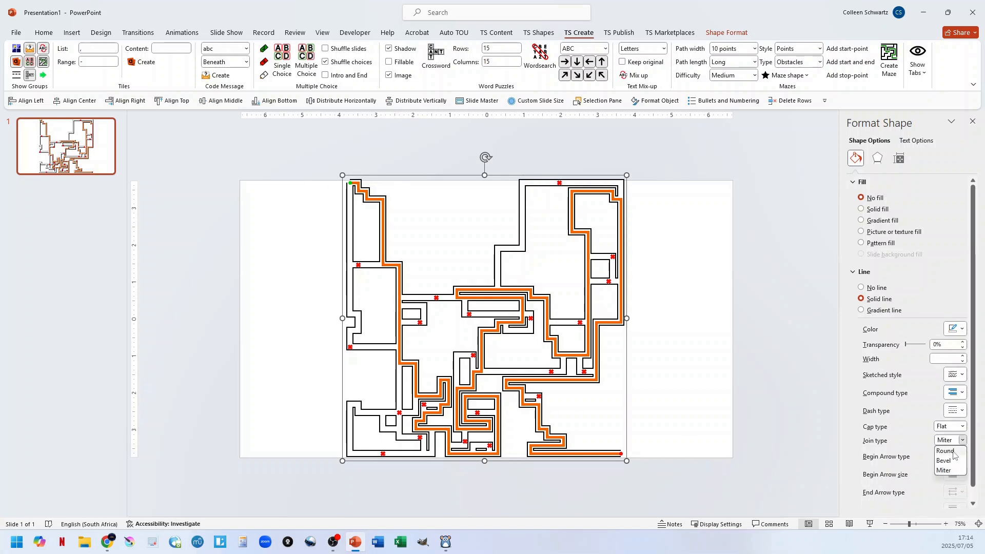
{"action": "left_click", "coordinate": [945, 451]}
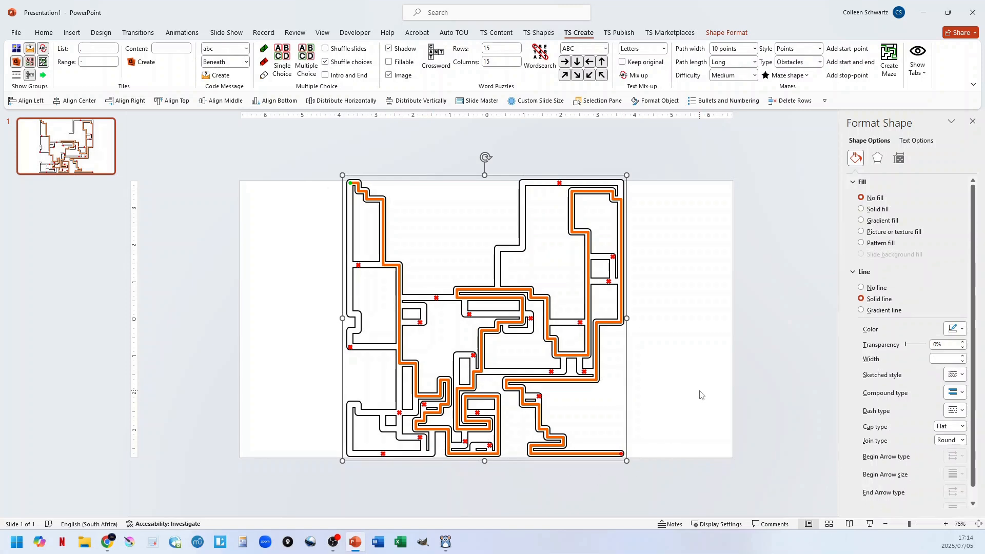
Undo the generated obstacle maze to restore the square shape, and set the maze style to Gates.
{"action": "key", "text": "ctrl+z"}
{"action": "key", "text": "ctrl+z"}
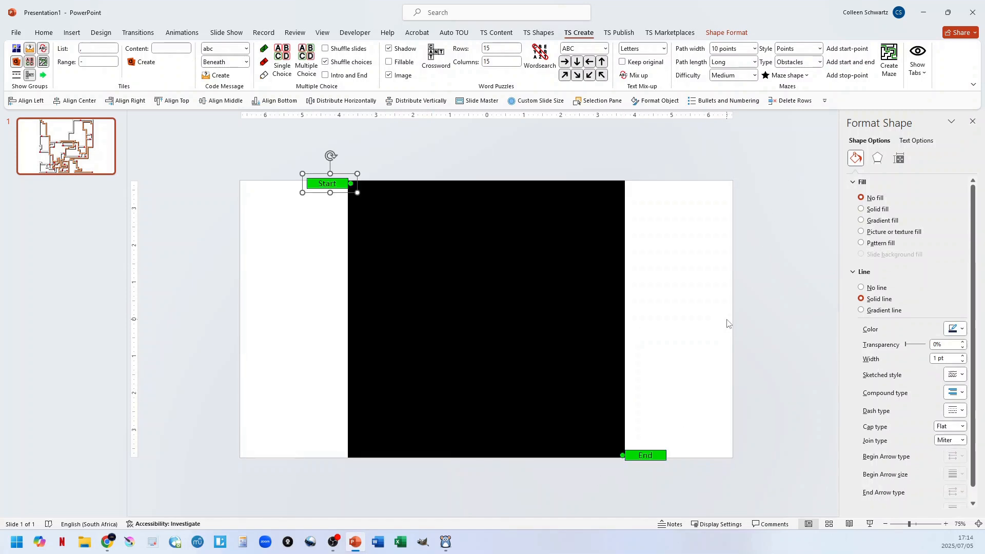
{"action": "left_click", "coordinate": [819, 49]}
{"action": "left_click", "coordinate": [809, 72]}
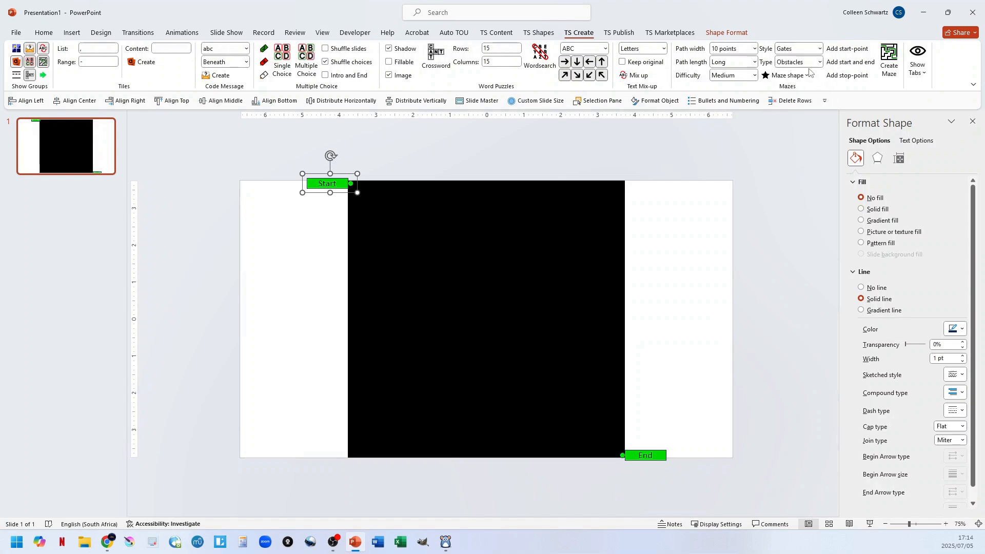
Generate the obstacle maze with gates from the square and set its line join type to Round.
{"action": "left_click", "coordinate": [893, 64]}
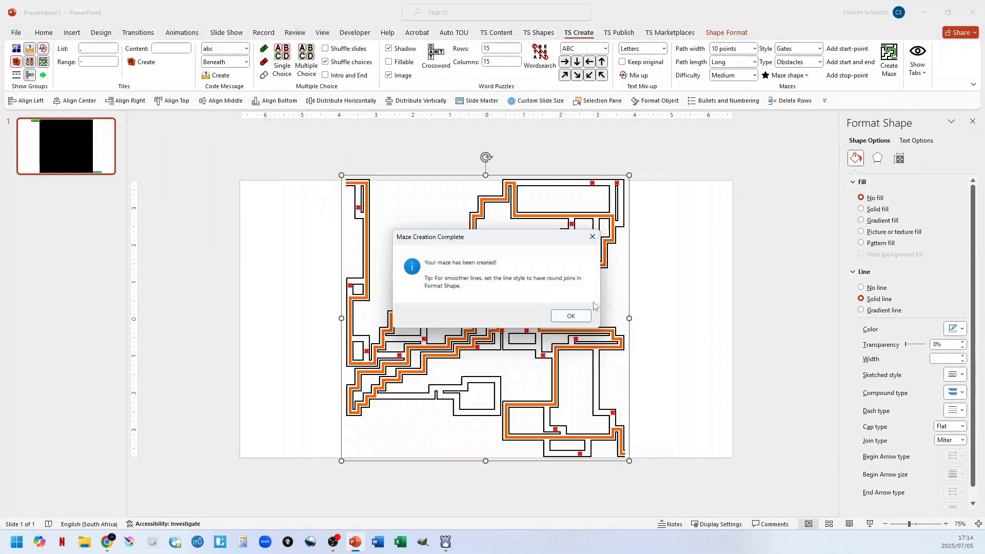
{"action": "left_click", "coordinate": [568, 315]}
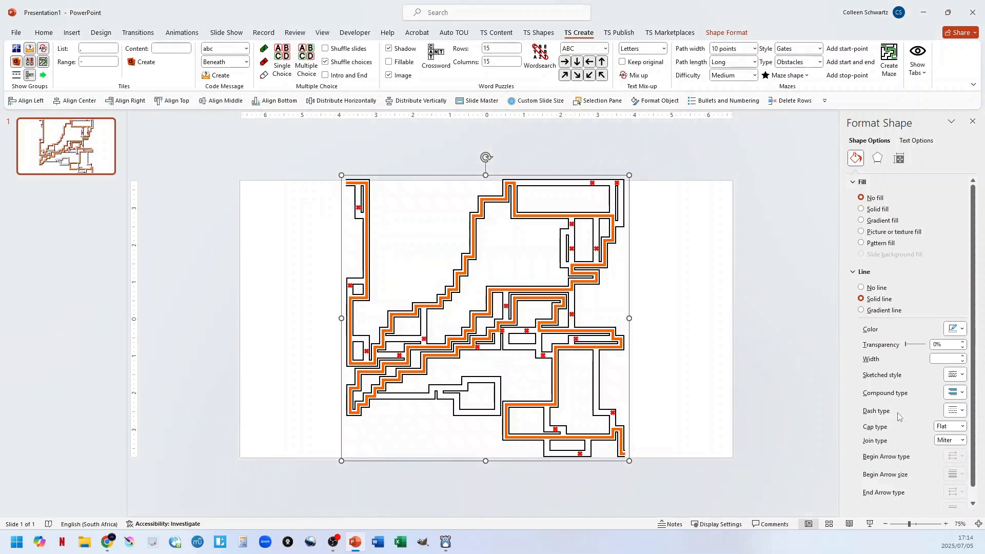
{"action": "left_click", "coordinate": [962, 442]}
{"action": "left_click", "coordinate": [947, 454]}
Set the maze type to Text and insert the square maze shape on the blank slide.
{"action": "left_click", "coordinate": [819, 61]}
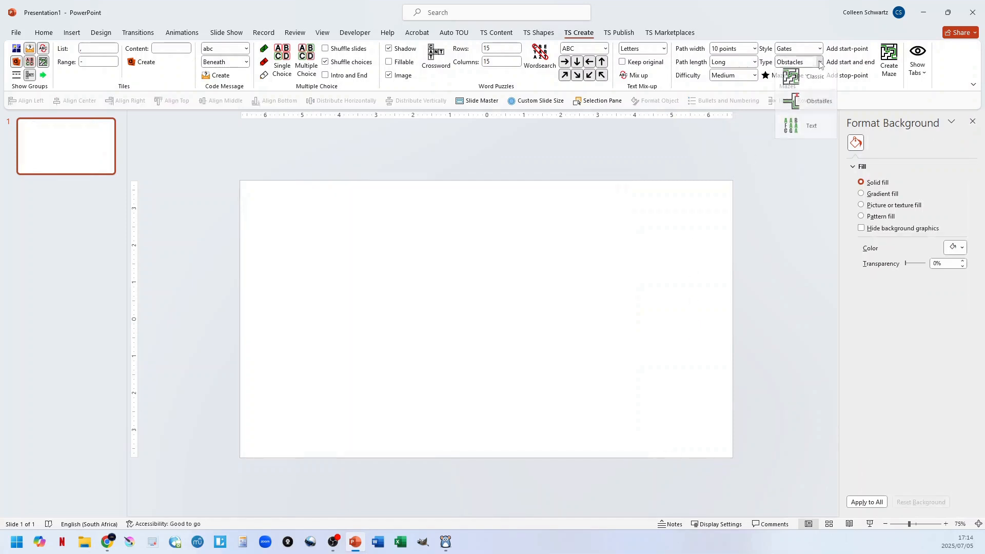
{"action": "left_click", "coordinate": [807, 131]}
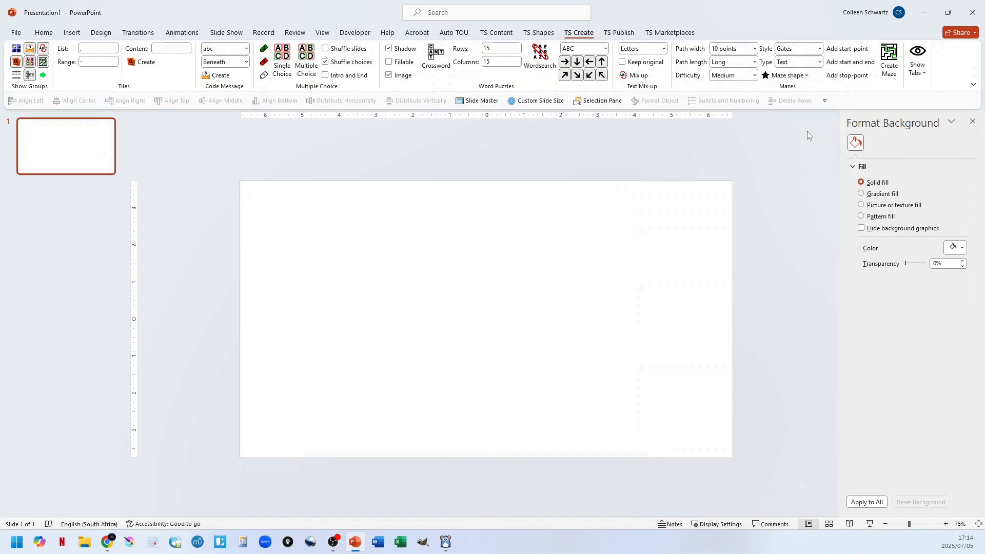
{"action": "left_click", "coordinate": [785, 75]}
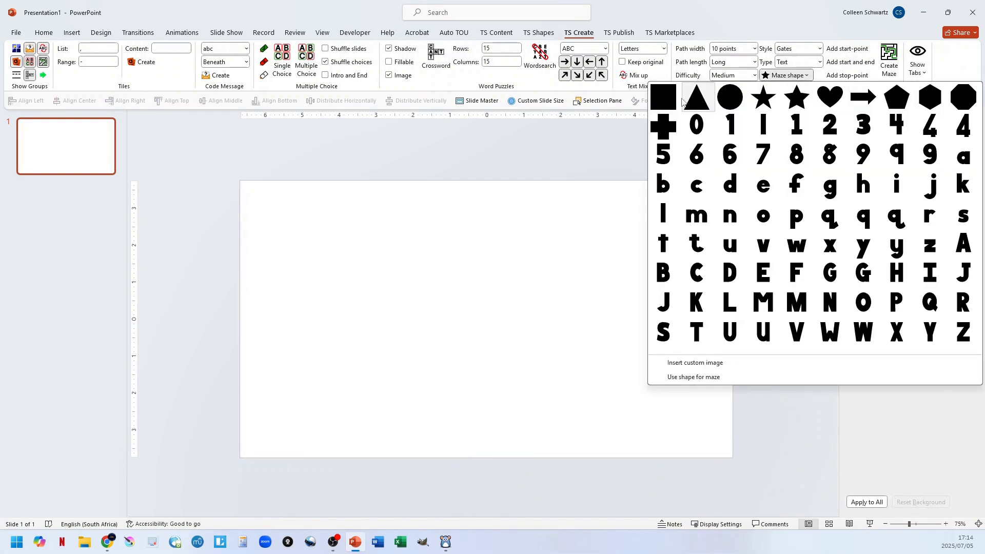
{"action": "left_click", "coordinate": [667, 99]}
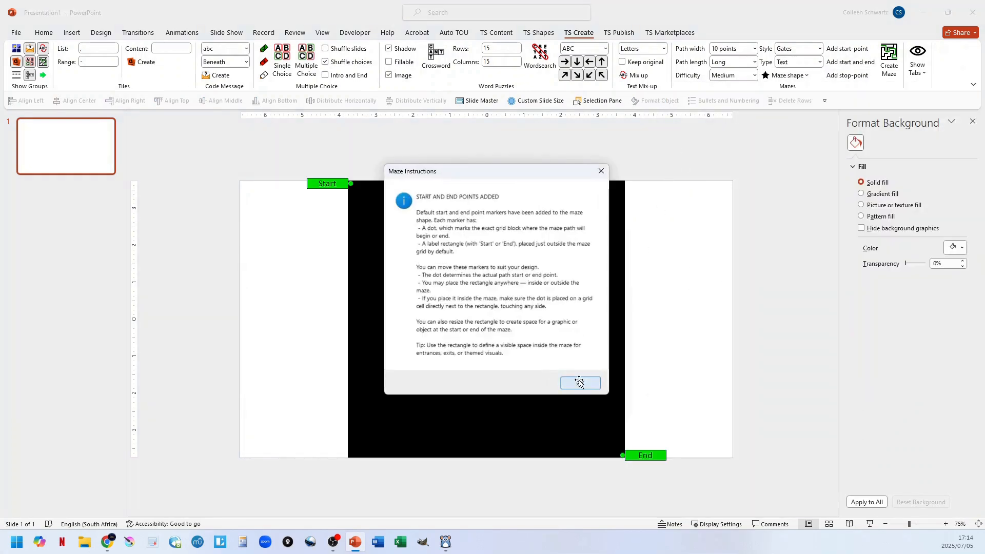
{"action": "left_click", "coordinate": [579, 383]}
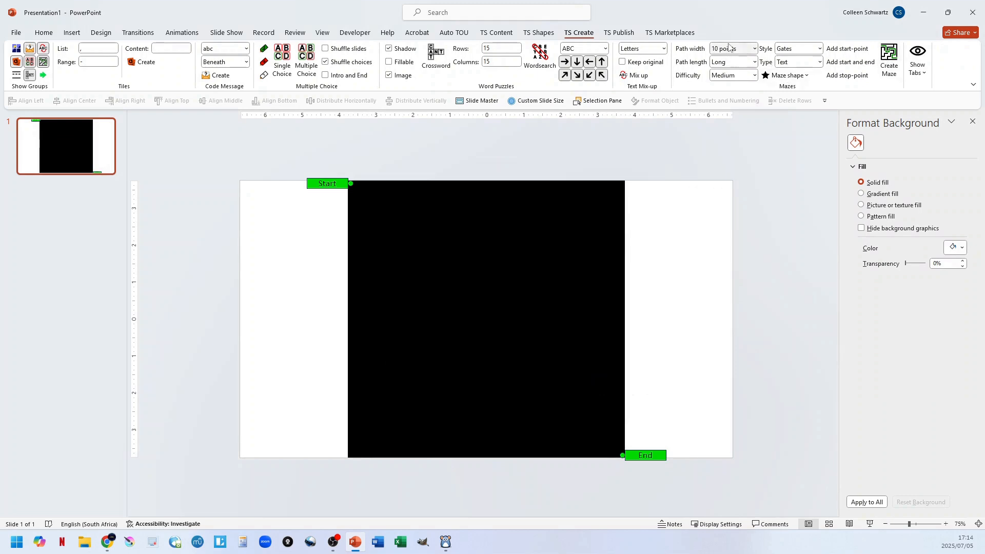
Set the maze path width to 30 points and create the text maze setup table over the square shape.
{"action": "left_click", "coordinate": [748, 51]}
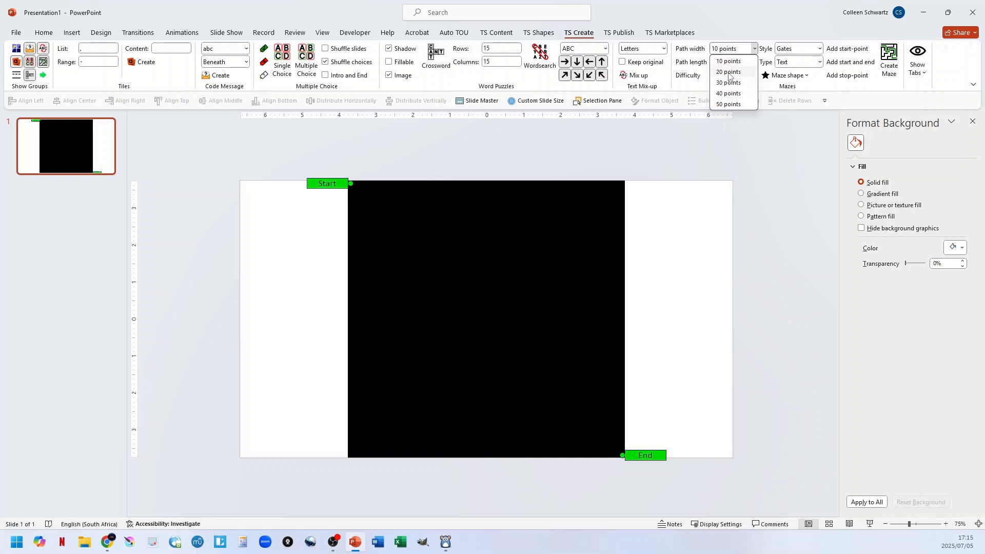
{"action": "left_click", "coordinate": [728, 83]}
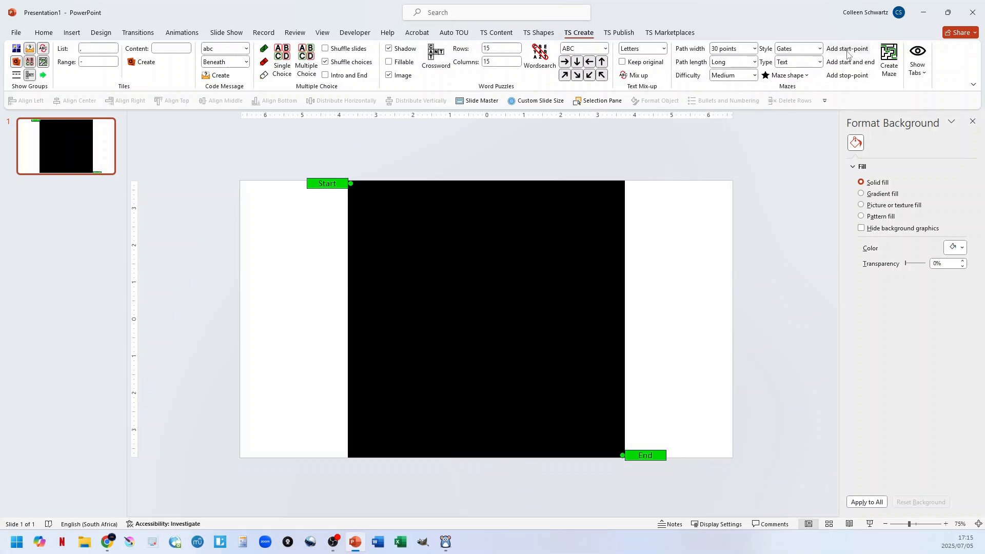
{"action": "left_click", "coordinate": [887, 65]}
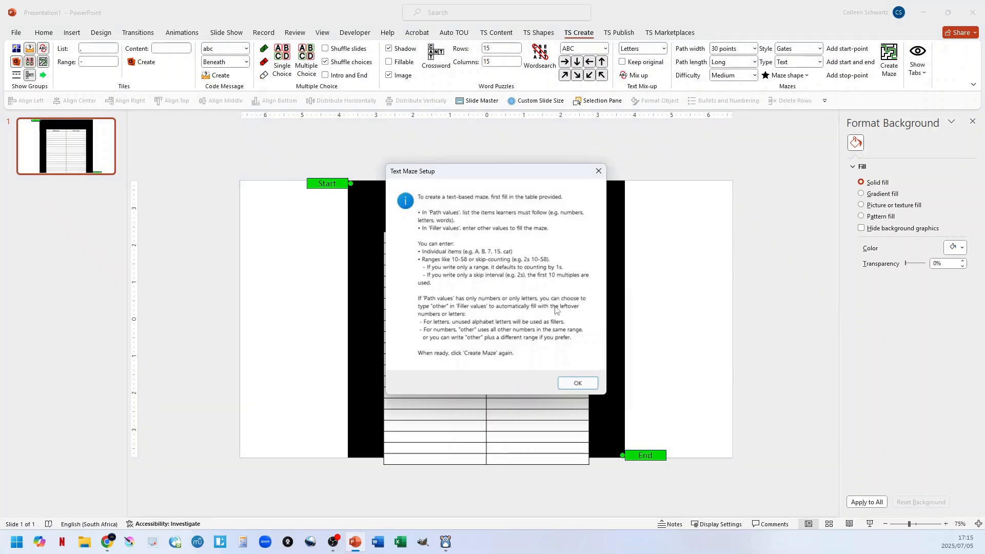
{"action": "left_click", "coordinate": [578, 385]}
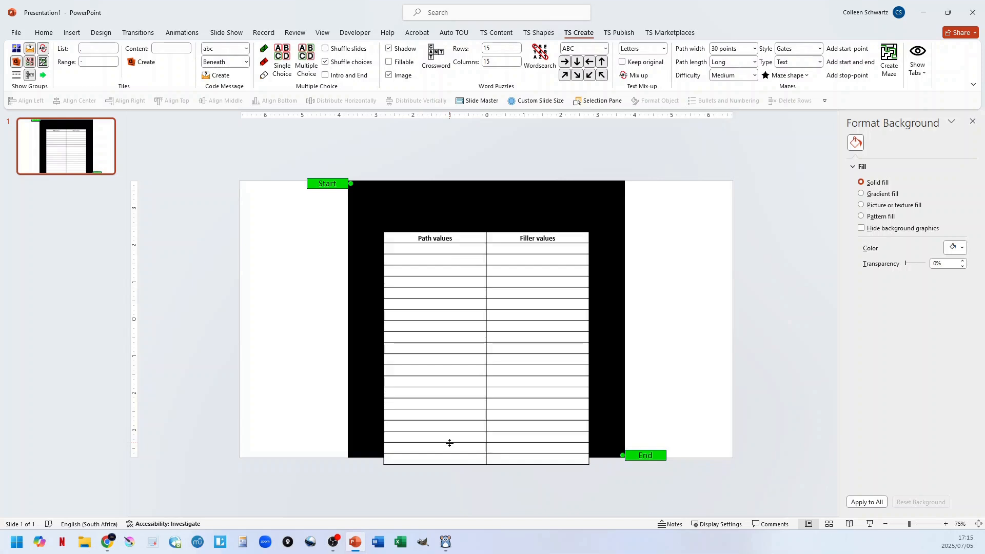
Fill the first row of the setup table with path values "2s 2-100" and filler values "other".
{"action": "left_click", "coordinate": [450, 251]}
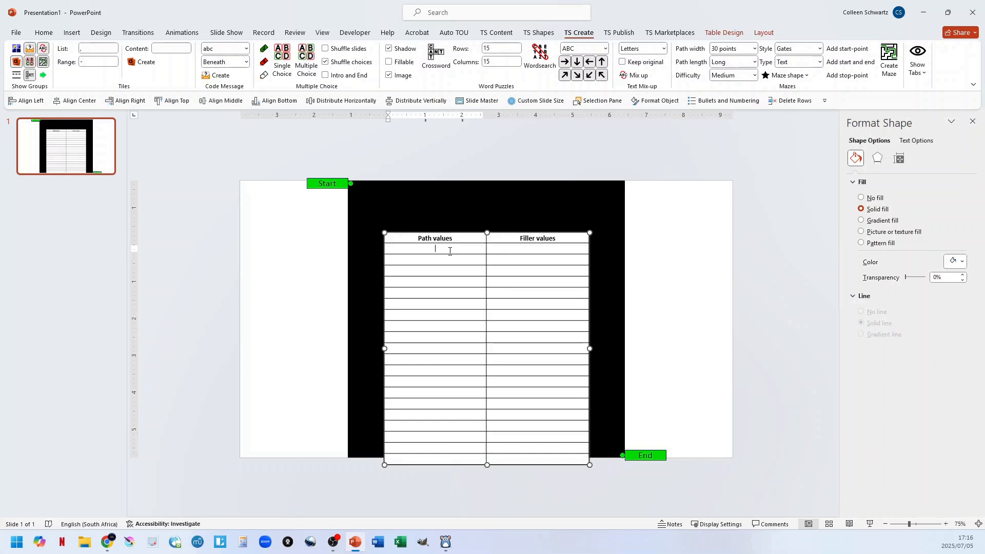
{"action": "type", "text": "2s"}
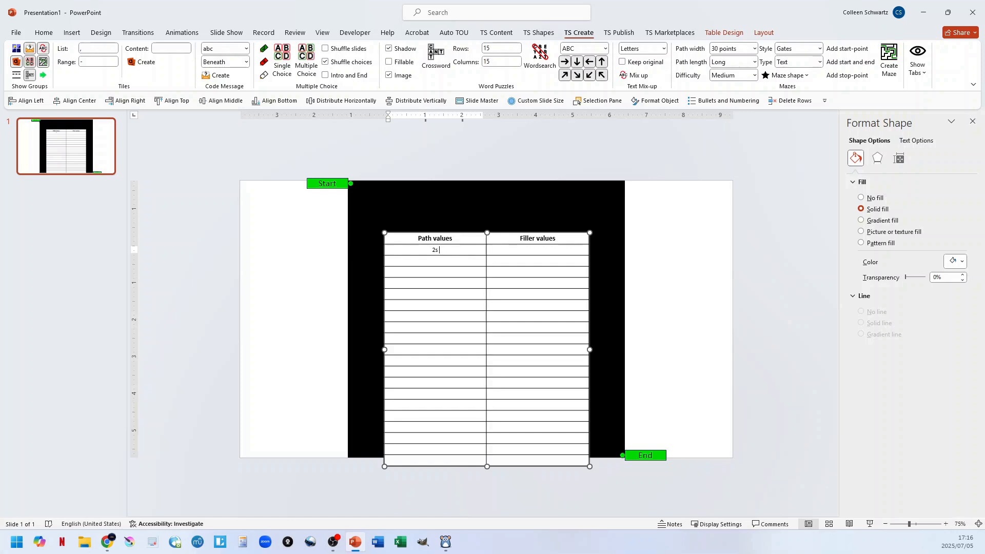
{"action": "type", "text": "2"}
{"action": "type", "text": ","}
{"action": "type", "text": "100"}
{"action": "double_click", "coordinate": [433, 250]}
{"action": "type", "text": "1"}
{"action": "key", "text": "ctrl+z"}
{"action": "left_click", "coordinate": [544, 251]}
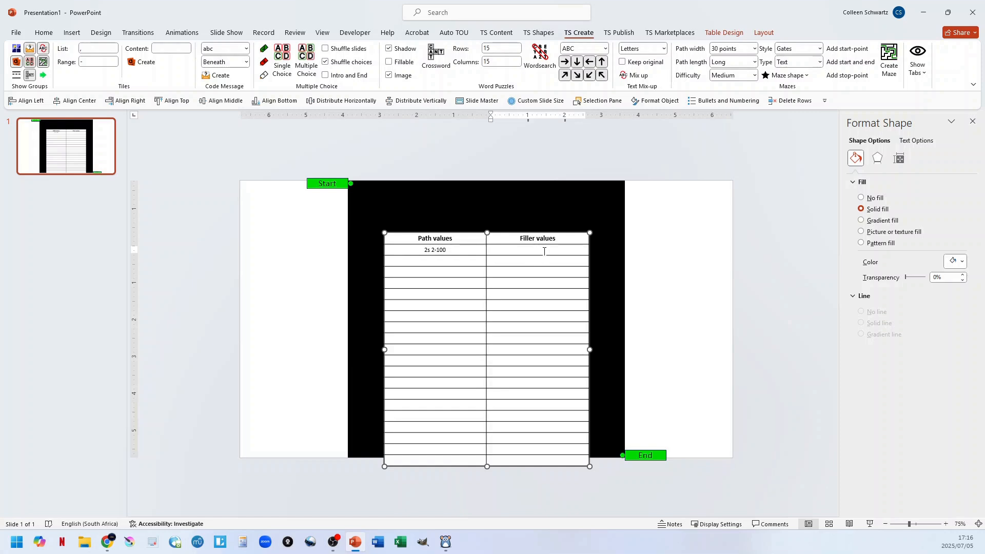
{"action": "type", "text": "other"}
Generate the number text maze from the table, using the path values in the exact order entered.
{"action": "left_click", "coordinate": [889, 60]}
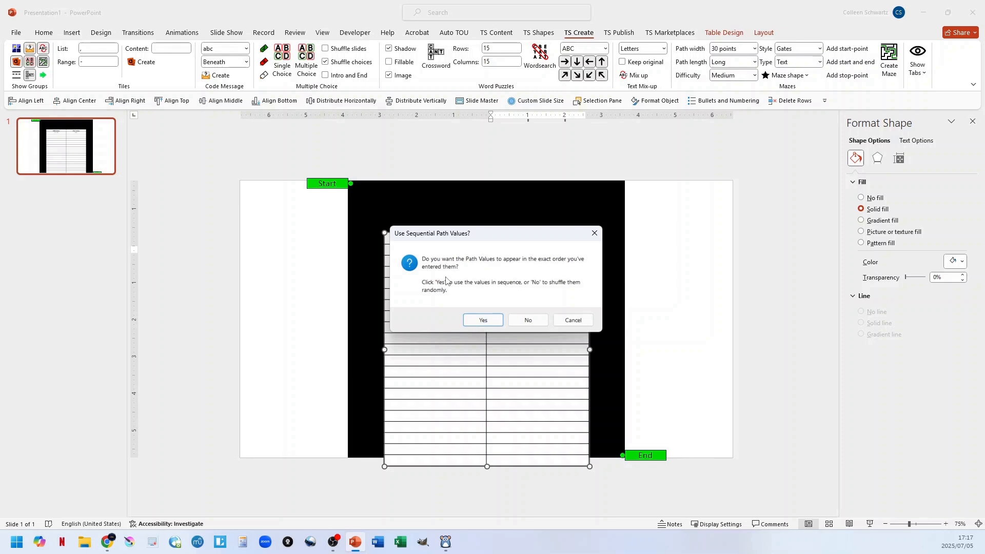
{"action": "left_click_drag", "start_coordinate": [446, 233], "coordinate": [626, 280]}
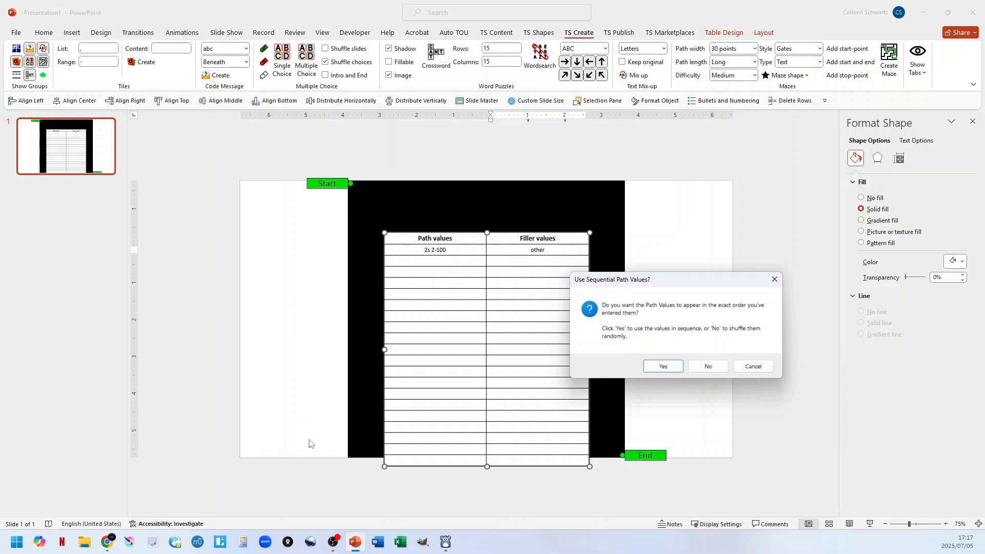
{"action": "left_click_drag", "start_coordinate": [685, 282], "coordinate": [535, 240]}
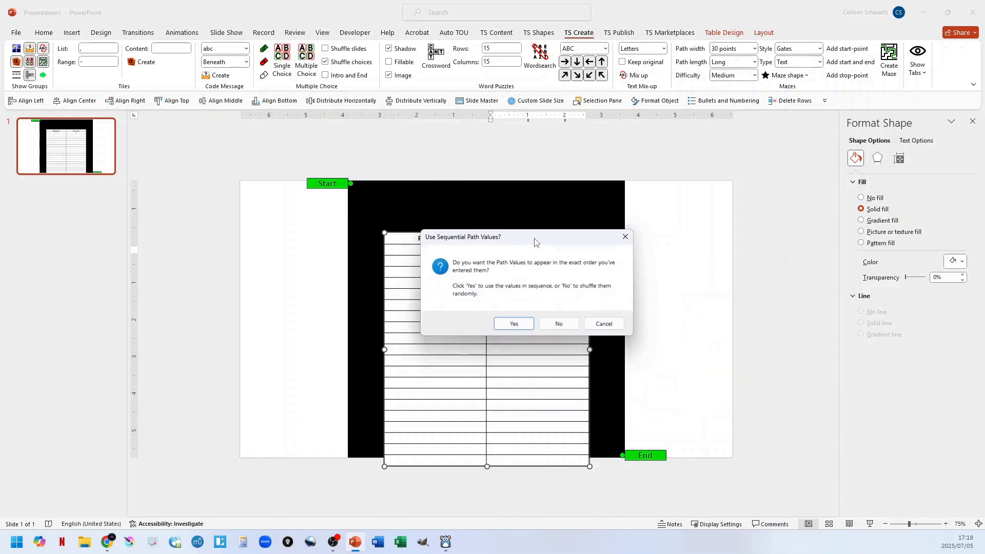
{"action": "left_click", "coordinate": [513, 324]}
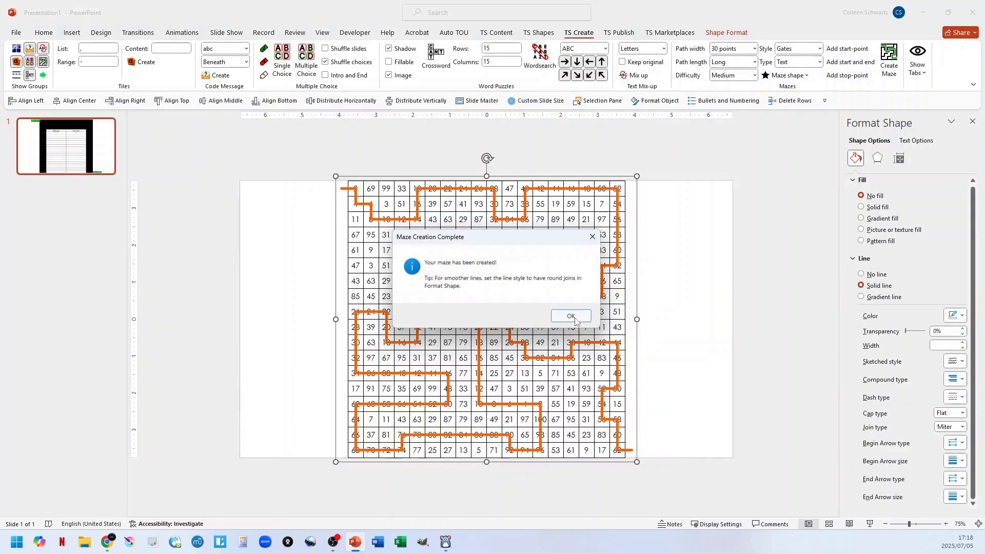
{"action": "left_click", "coordinate": [570, 316]}
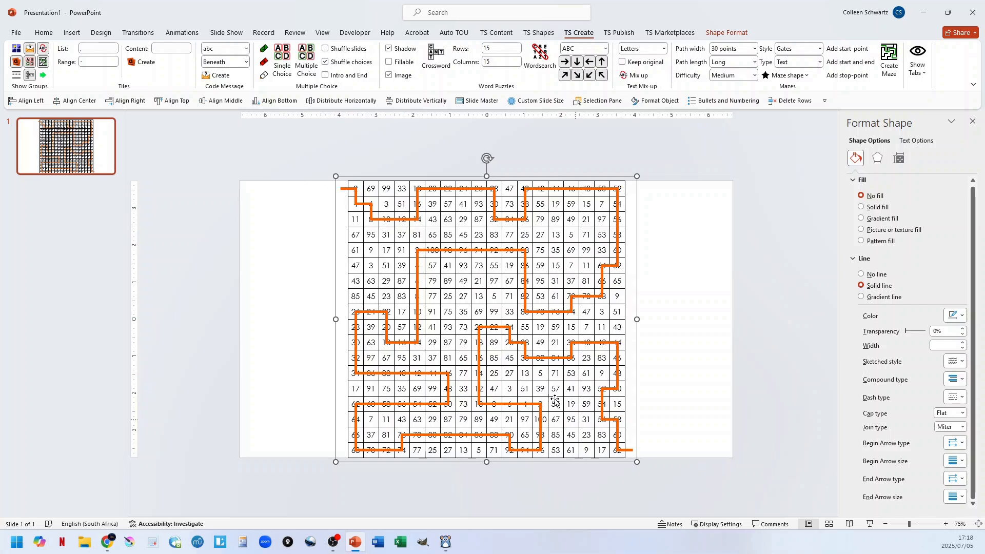
Delete the orange solution line from the number maze, and undo the maze generation back to the setup table.
{"action": "left_click", "coordinate": [382, 219]}
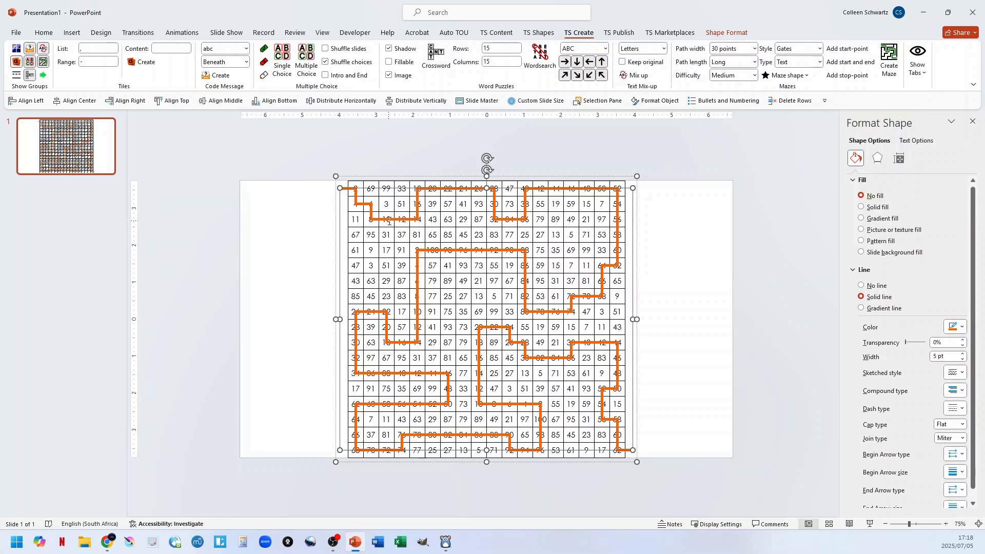
{"action": "key", "text": "Delete"}
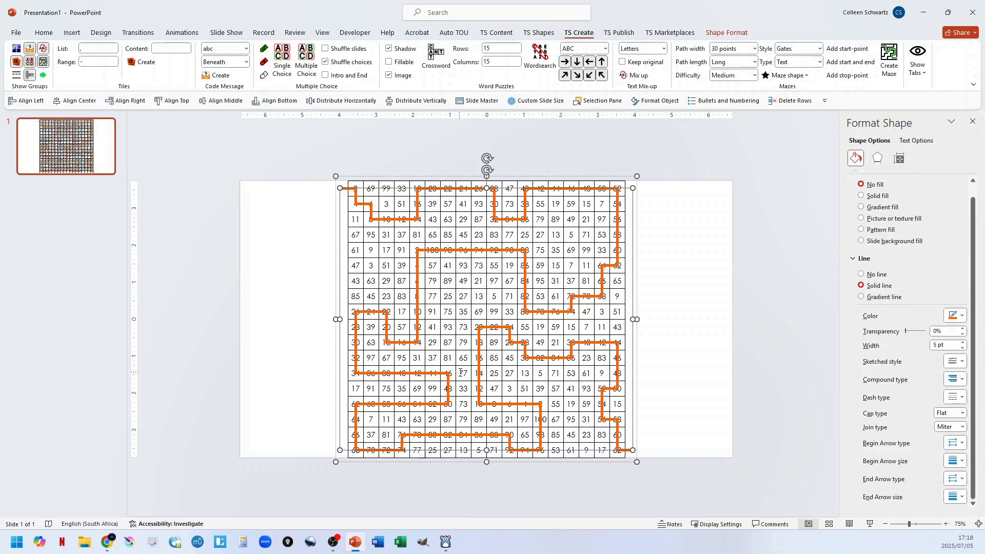
{"action": "left_click", "coordinate": [702, 274]}
{"action": "key", "text": "ctrl+z"}
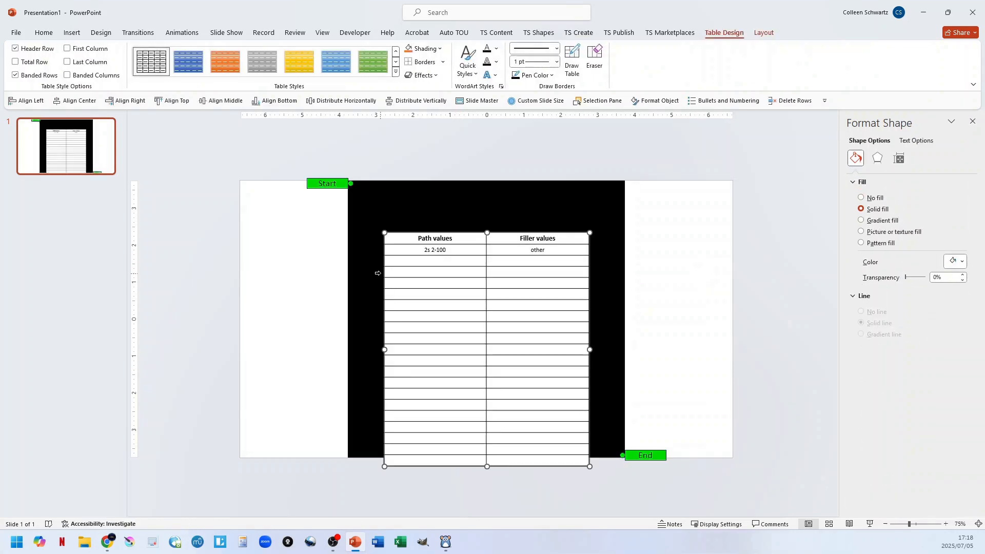
Replace the path values with the vowels A, E, I, O and U, one per table row.
{"action": "triple_click", "coordinate": [427, 252]}
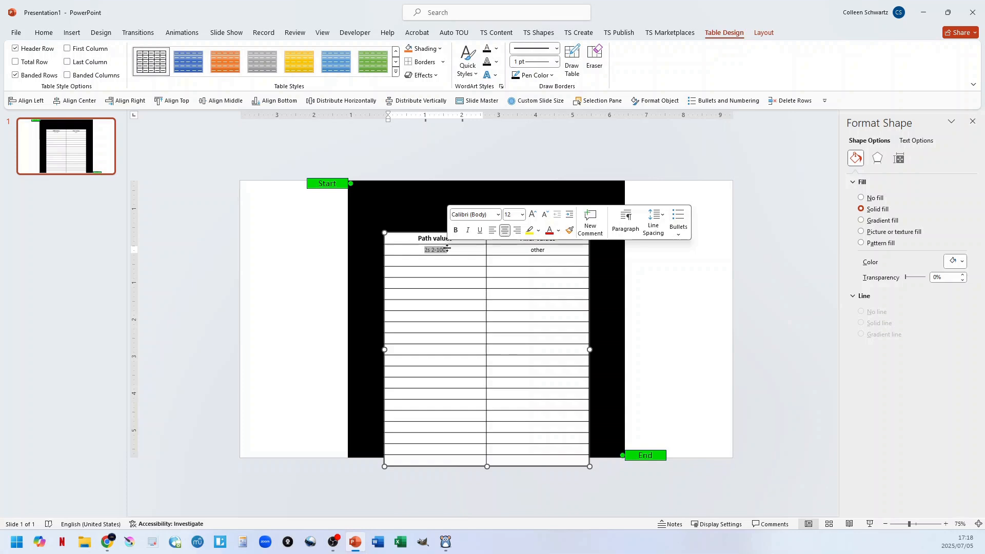
{"action": "type", "text": "A"}
{"action": "key", "text": "Down"}
{"action": "type", "text": "E"}
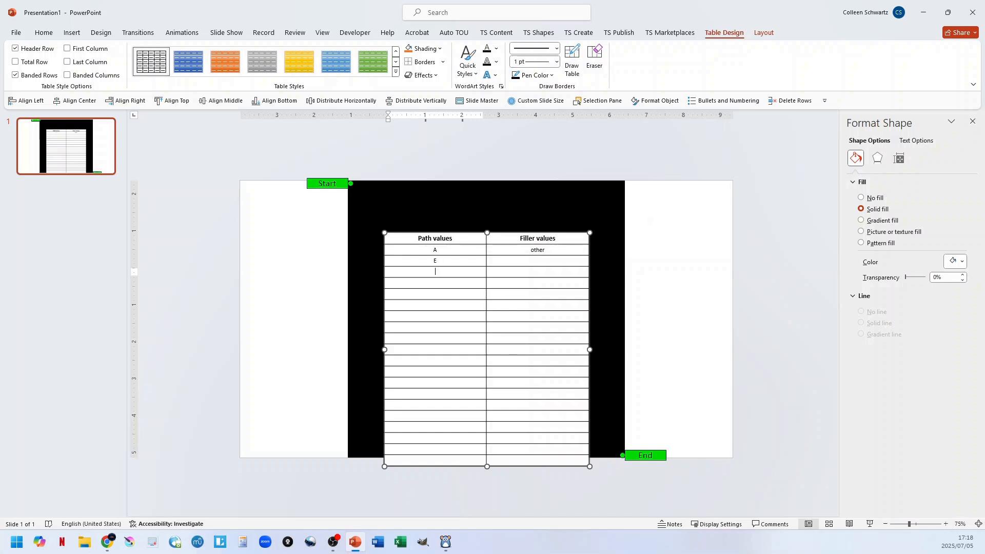
{"action": "key", "text": "Down"}
{"action": "type", "text": "I"}
{"action": "key", "text": "Down"}
{"action": "type", "text": "O"}
{"action": "key", "text": "Down"}
{"action": "type", "text": "U"}
{"action": "key", "text": "Down"}
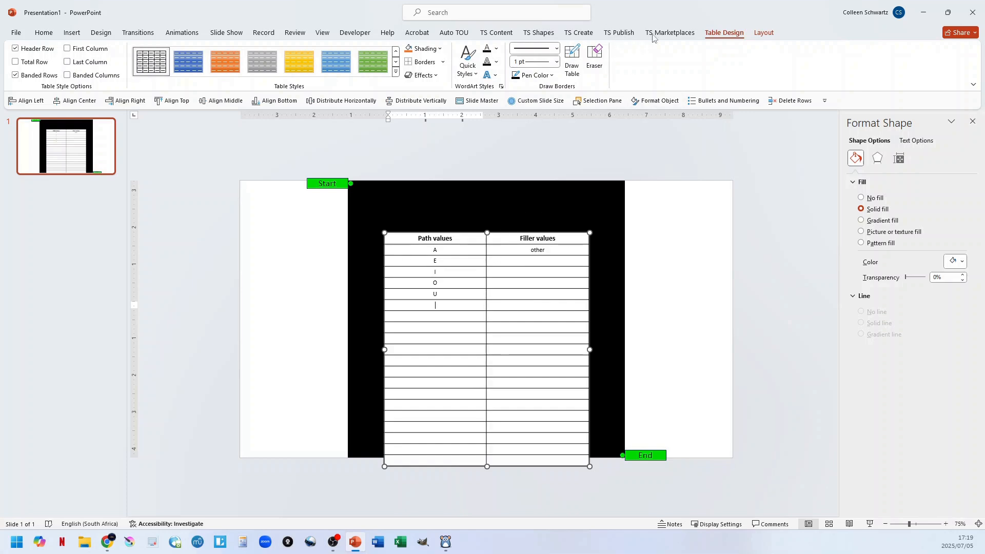
Generate the vowel text maze with the path values shuffled randomly.
{"action": "left_click", "coordinate": [578, 33]}
{"action": "left_click", "coordinate": [889, 66]}
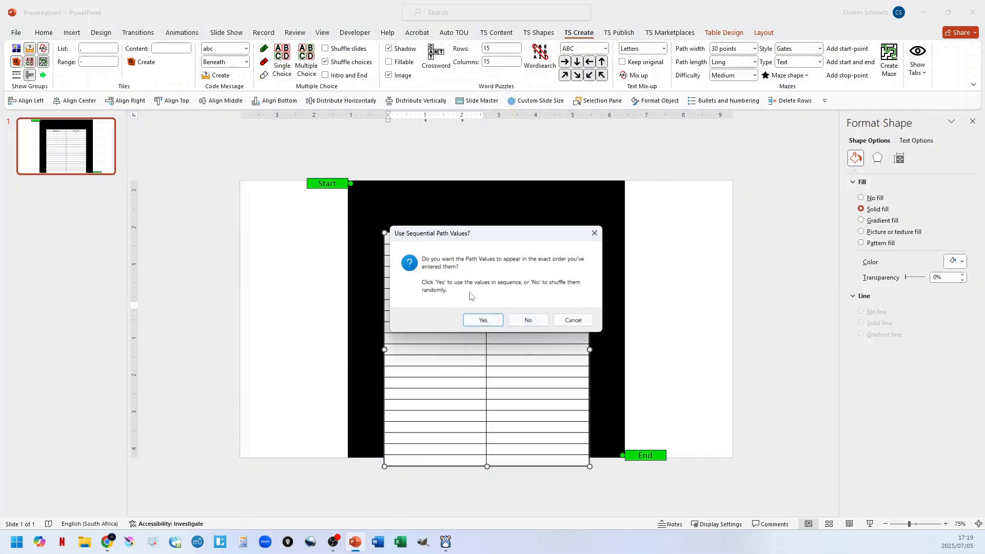
{"action": "left_click", "coordinate": [525, 320]}
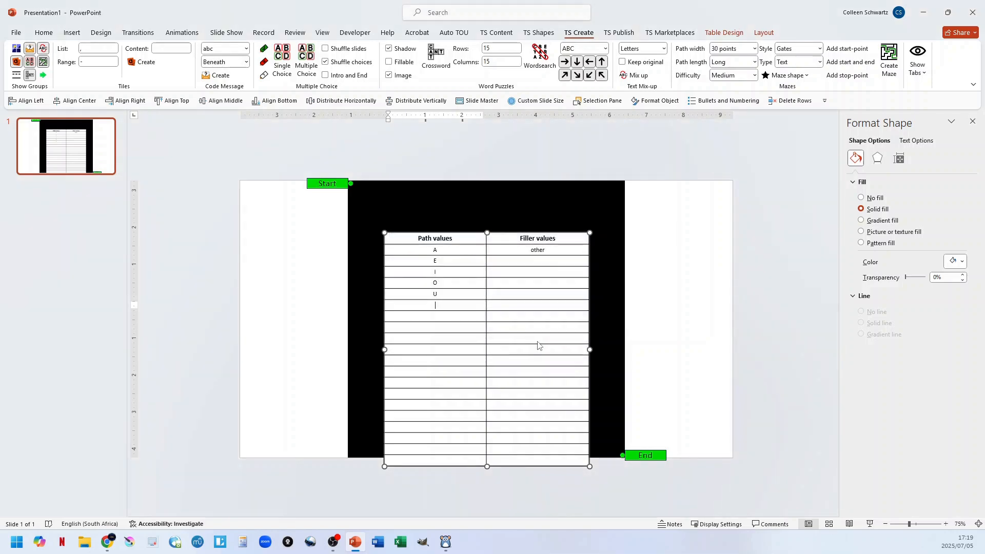
{"action": "left_click", "coordinate": [568, 315]}
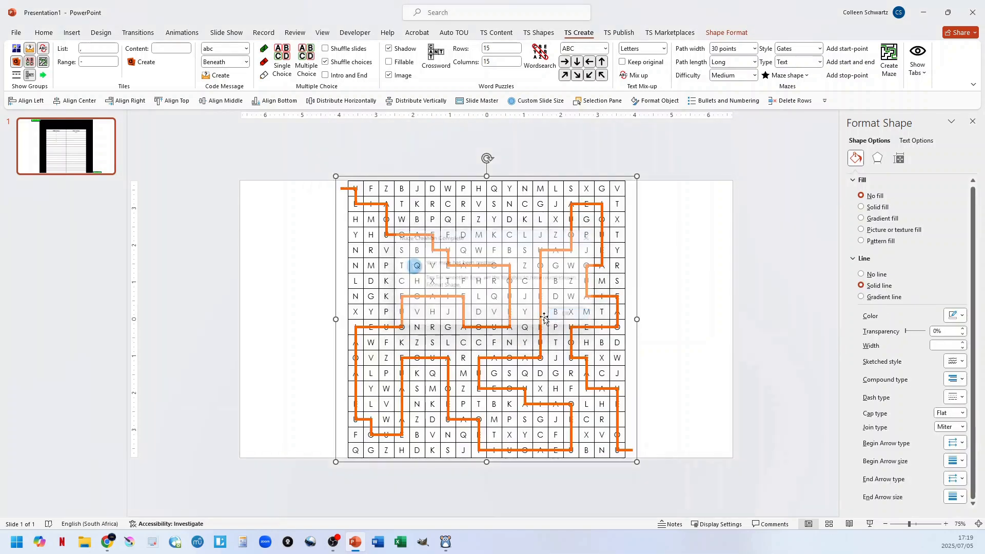
Delete the orange solution line from the vowel maze, and undo the maze generation to restore the setup table.
{"action": "left_click", "coordinate": [377, 204]}
{"action": "key", "text": "Delete"}
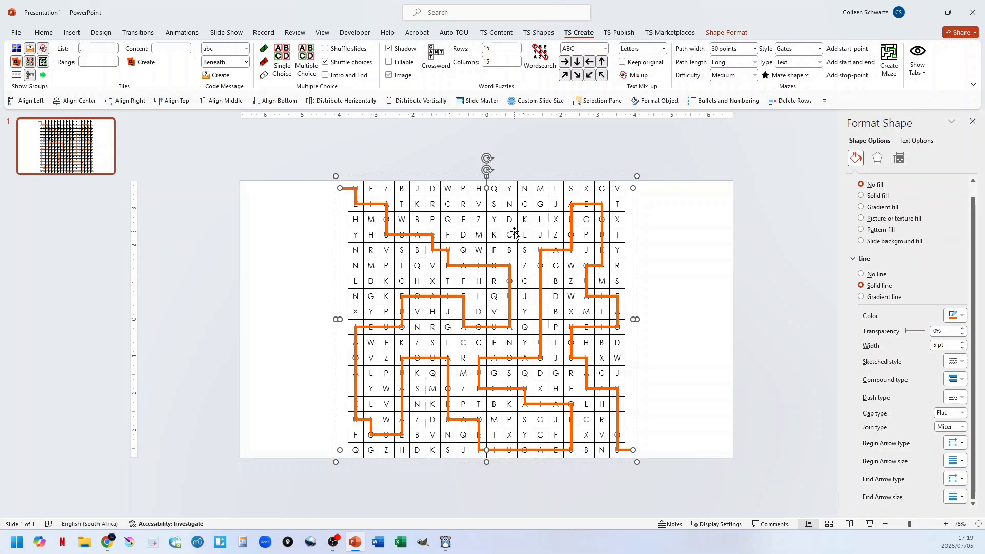
{"action": "left_click", "coordinate": [690, 226]}
{"action": "key", "text": "ctrl+z"}
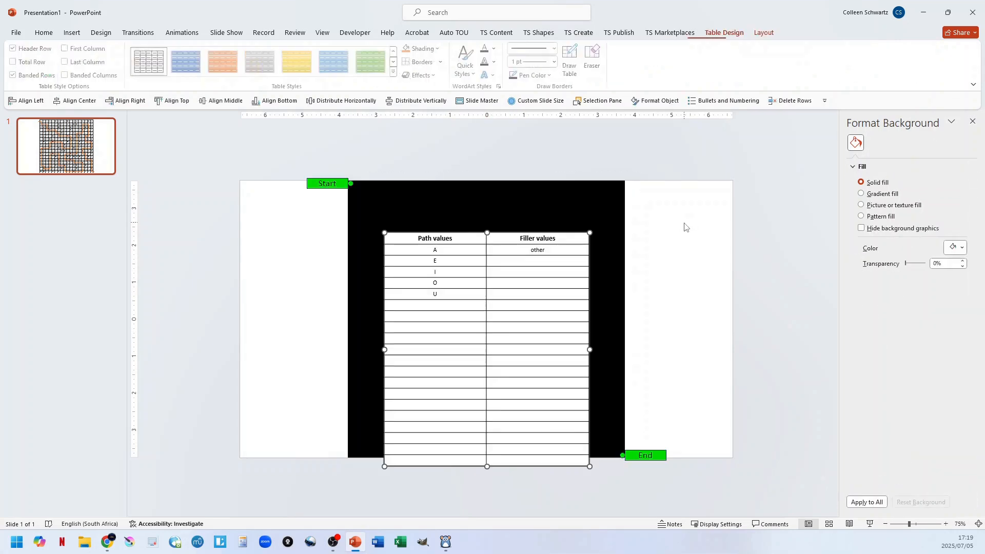
Clear the vowels from the setup table and enter 1-10 as the path values and A-Z as the filler values.
{"action": "left_click_drag", "start_coordinate": [430, 250], "coordinate": [435, 295]}
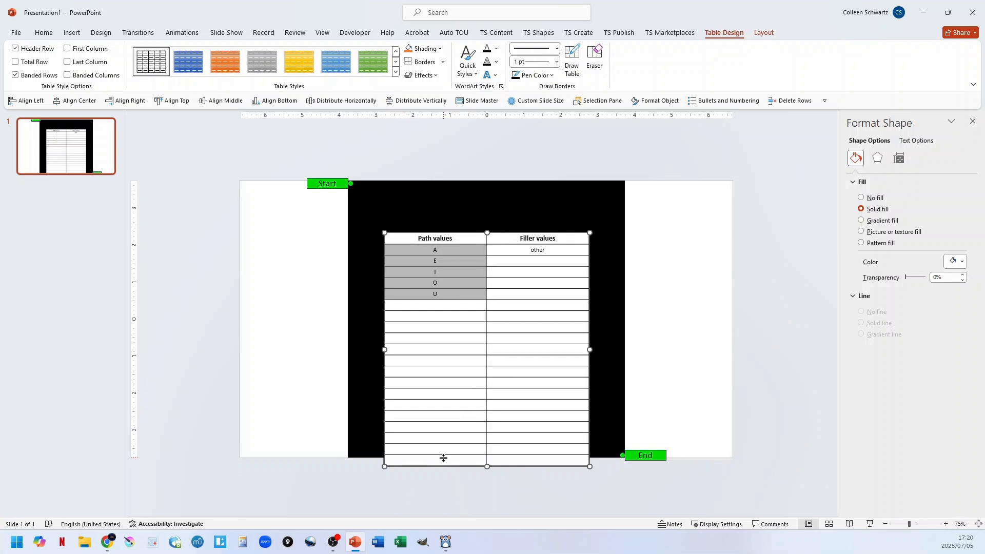
{"action": "double_click", "coordinate": [438, 249]}
{"action": "left_click_drag", "start_coordinate": [439, 249], "coordinate": [439, 305]}
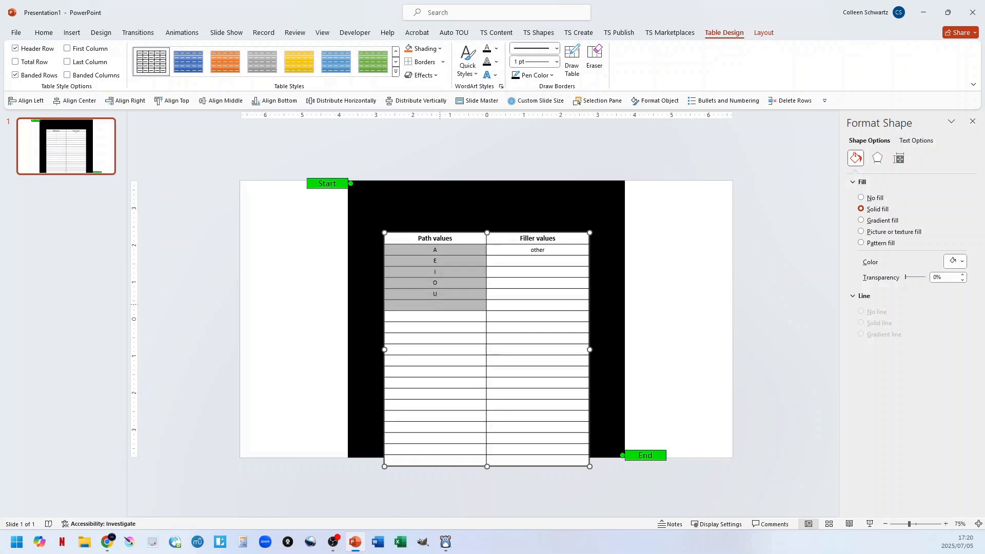
{"action": "key", "text": "Delete"}
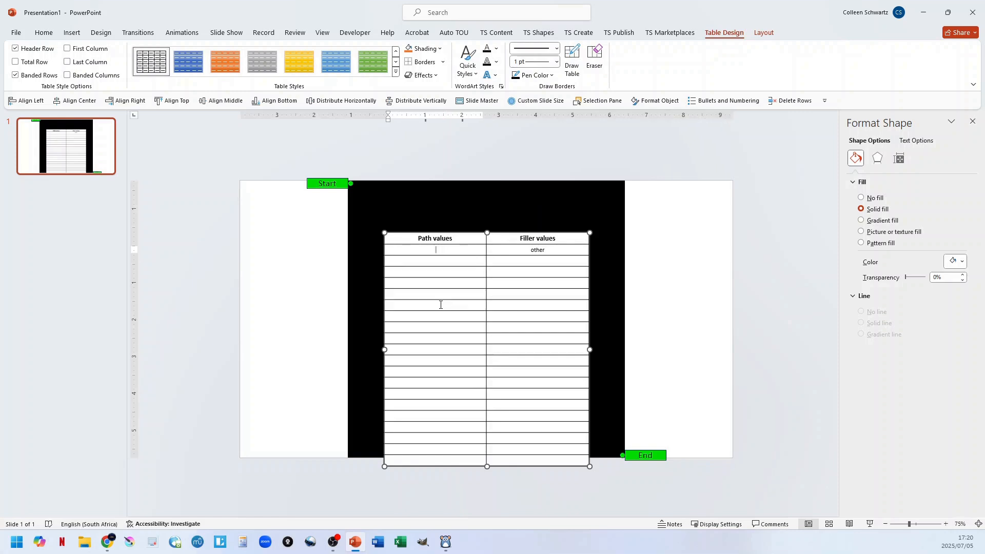
{"action": "type", "text": "1-10"}
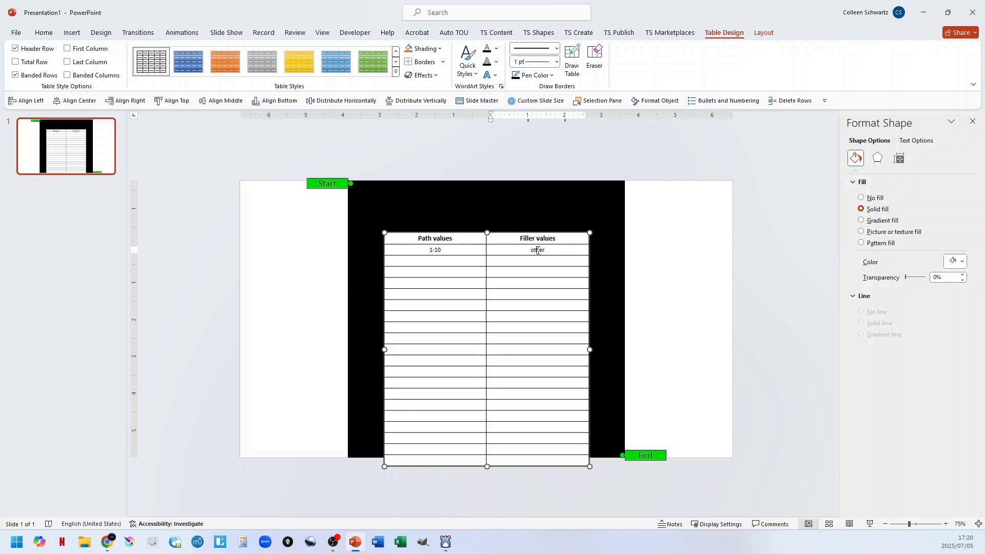
{"action": "double_click", "coordinate": [538, 249]}
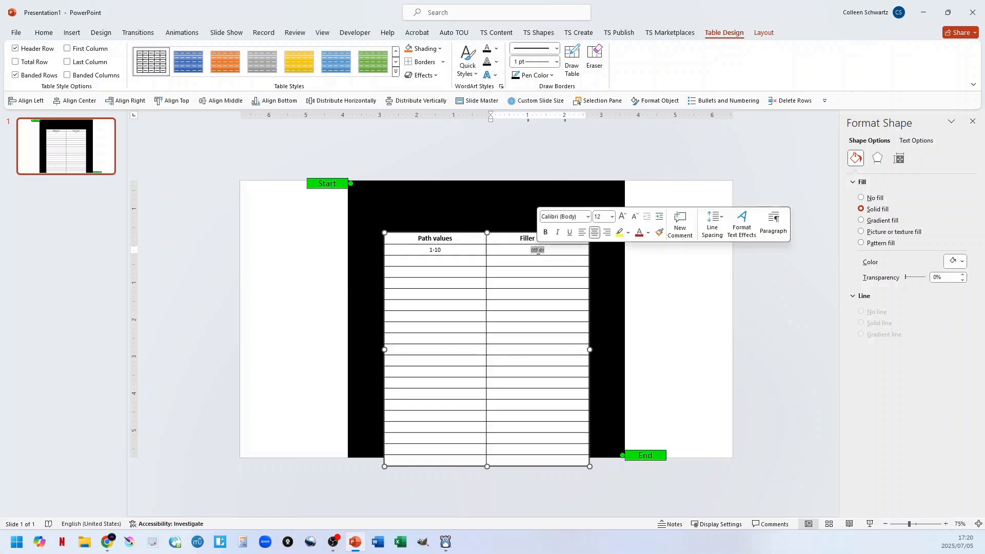
{"action": "type", "text": "A-Z"}
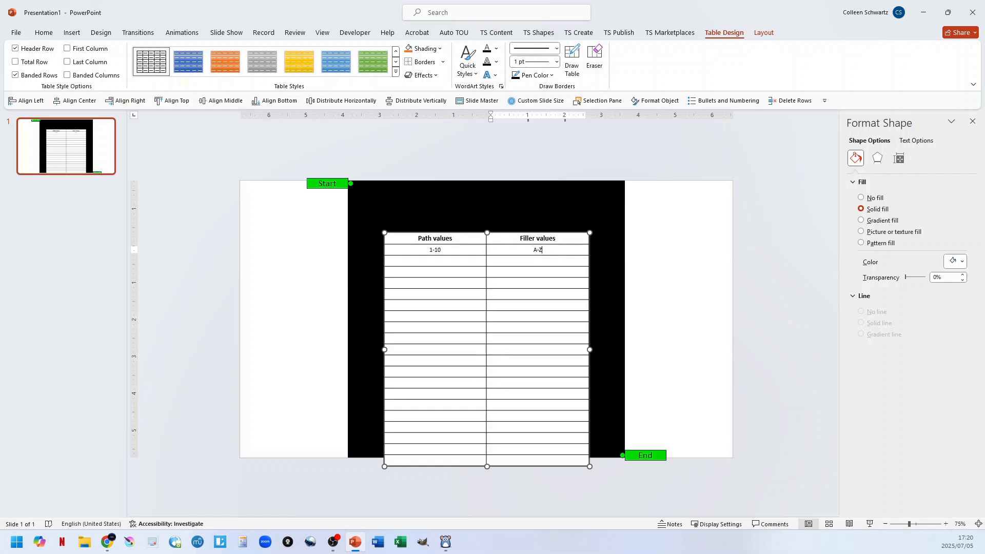
{"action": "key", "text": "Escape"}
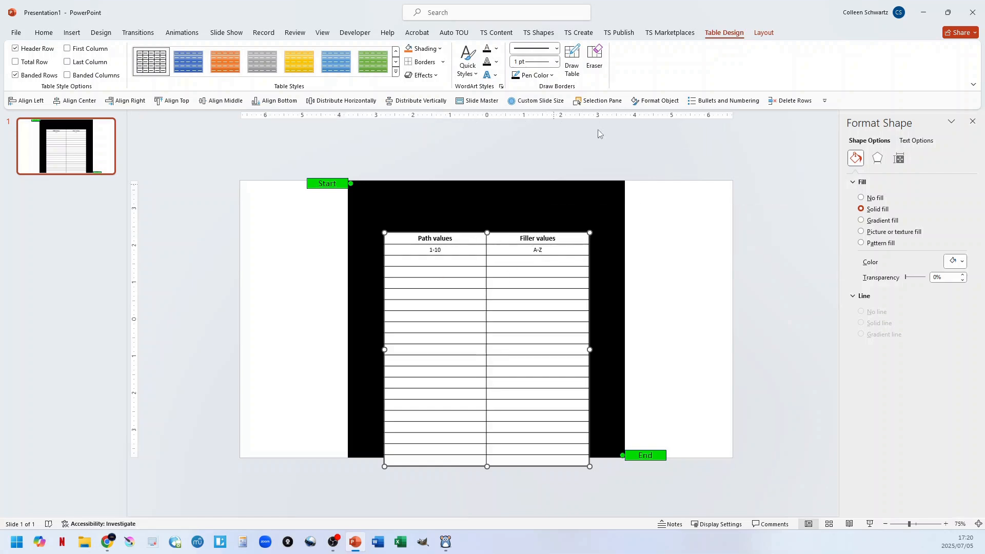
Generate the text maze of numbers among letters with shuffled path values, and delete its orange solution line.
{"action": "left_click", "coordinate": [579, 32]}
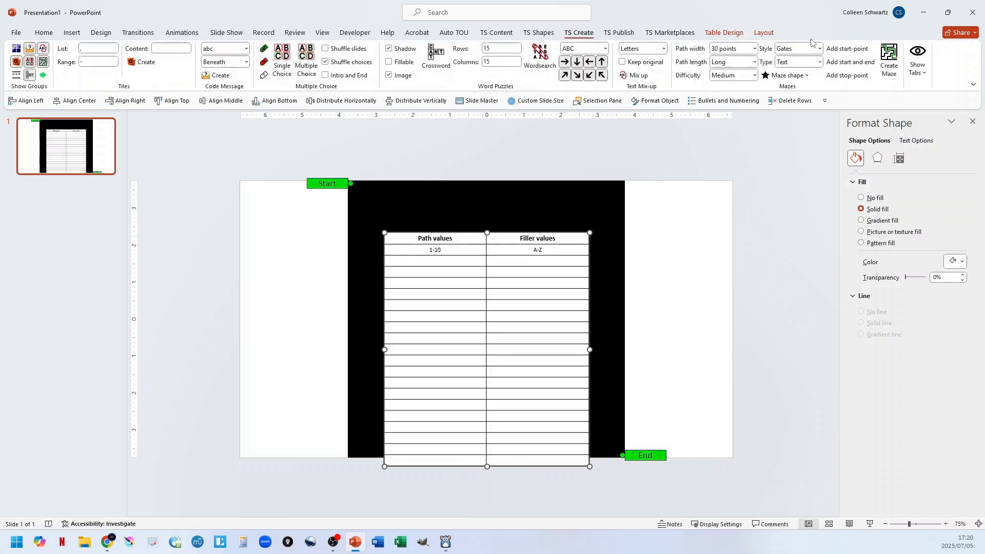
{"action": "left_click", "coordinate": [889, 59]}
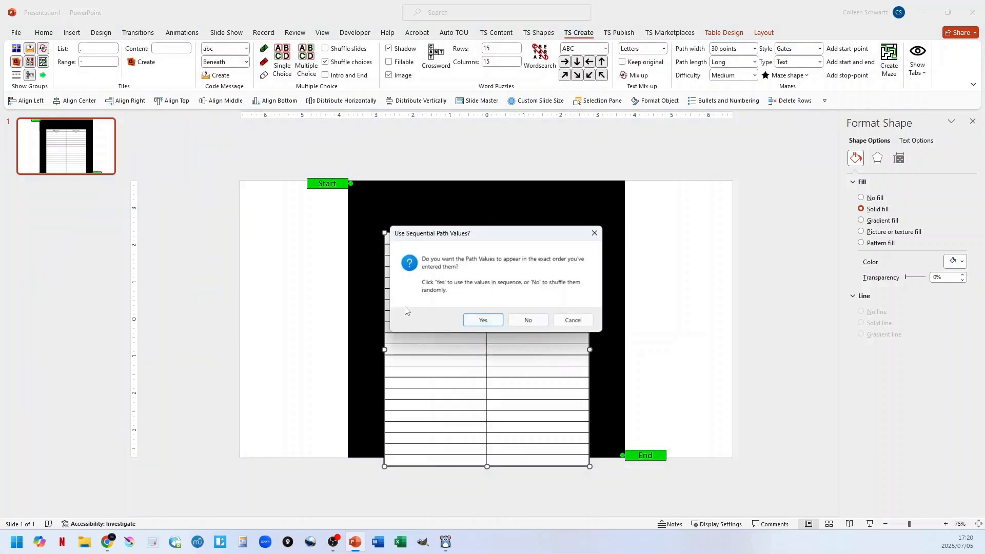
{"action": "left_click", "coordinate": [525, 321]}
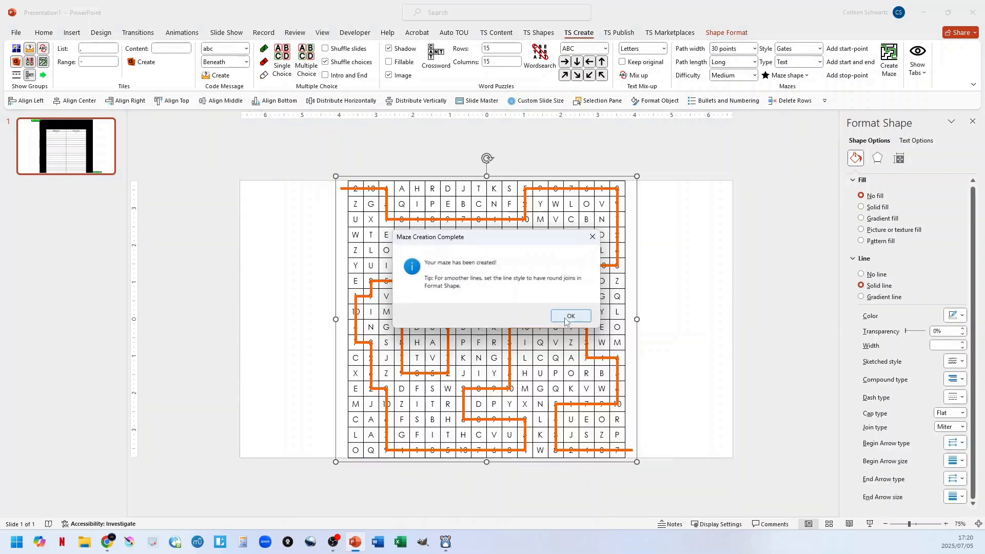
{"action": "left_click", "coordinate": [569, 316]}
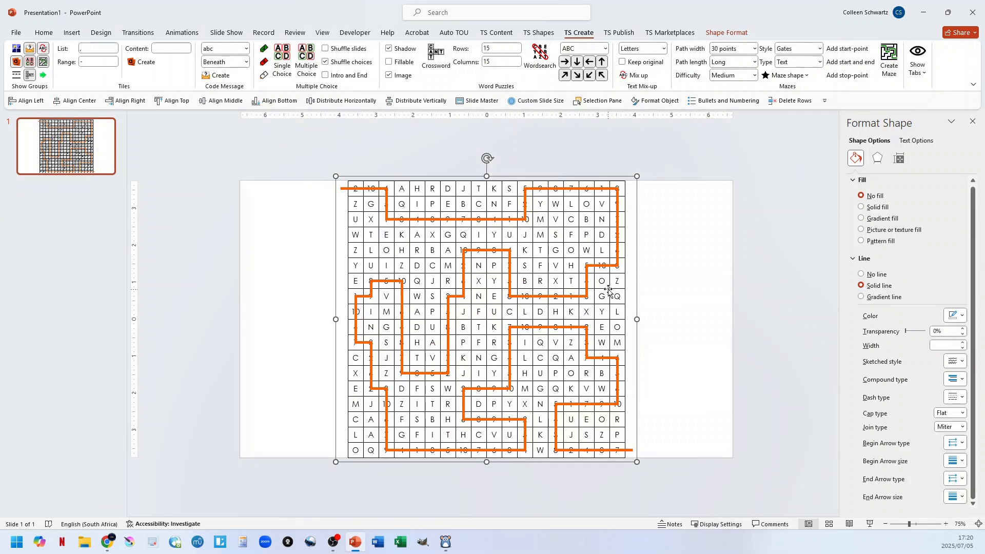
{"action": "left_click", "coordinate": [483, 251]}
{"action": "key", "text": "Delete"}
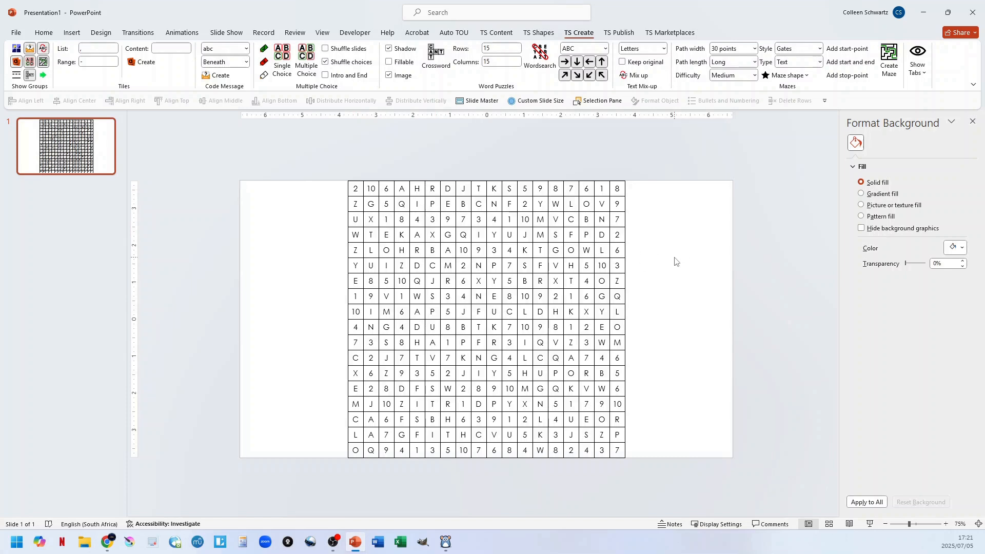
Undo the number maze generation, and delete the maze shape, setup table and both markers from the slide.
{"action": "key", "text": "ctrl+z"}
{"action": "key", "text": "ctrl+z"}
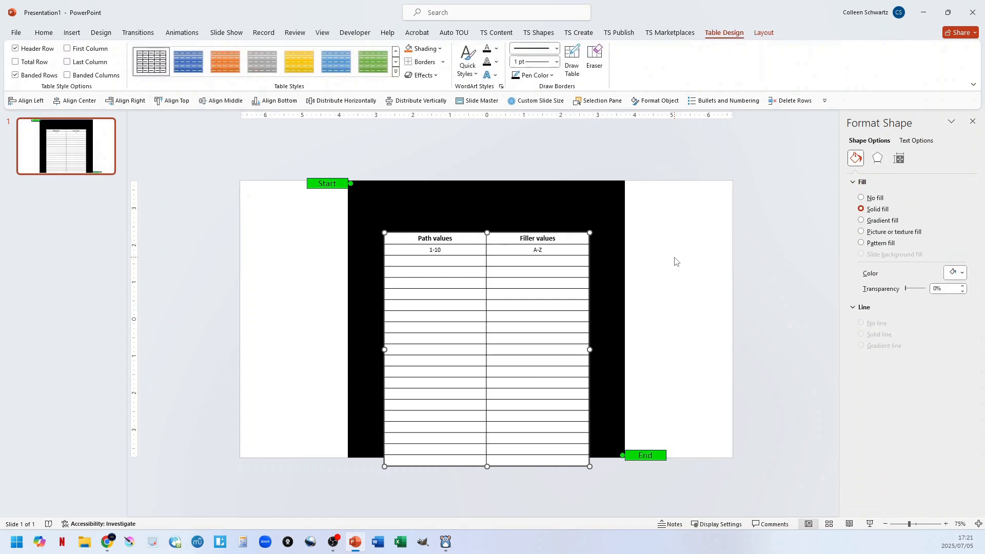
{"action": "key", "text": "ctrl+z"}
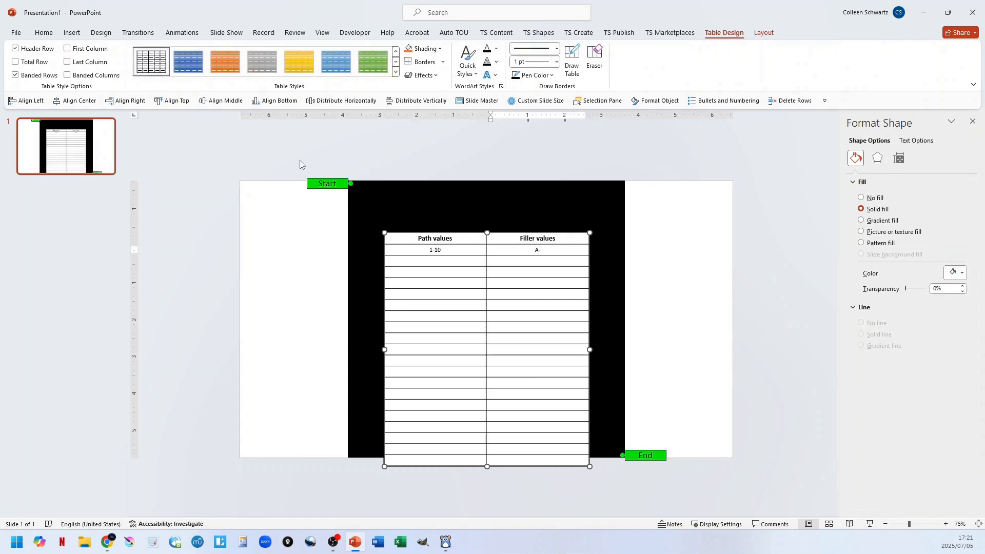
{"action": "left_click_drag", "start_coordinate": [296, 155], "coordinate": [690, 491]}
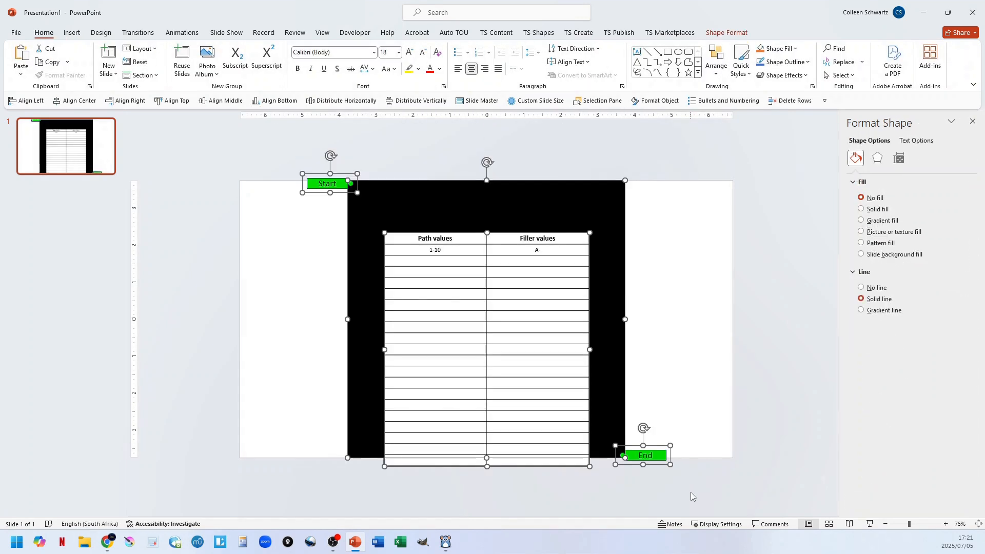
{"action": "key", "text": "Delete"}
Insert a new square maze shape with its Start and End markers on the blank slide.
{"action": "left_click", "coordinate": [579, 32]}
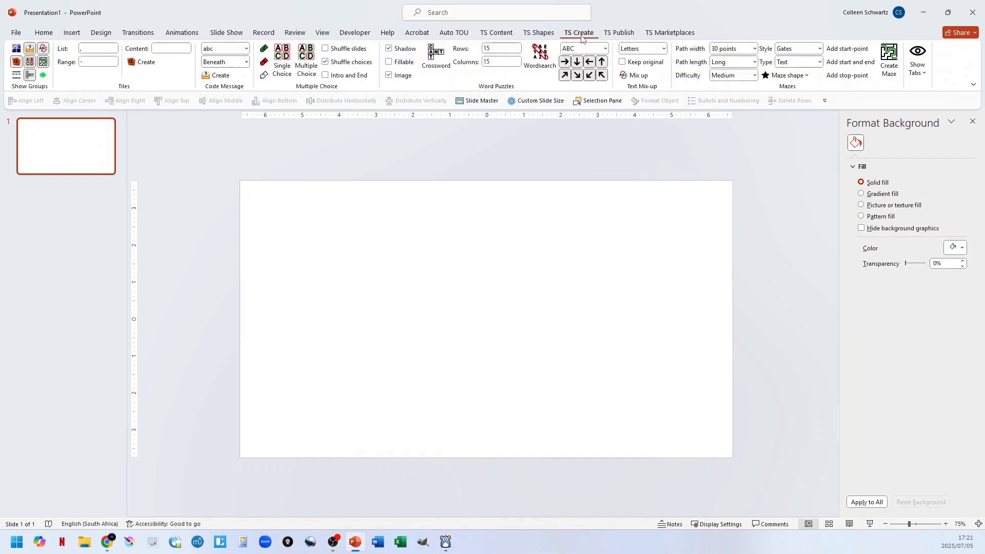
{"action": "left_click", "coordinate": [792, 76]}
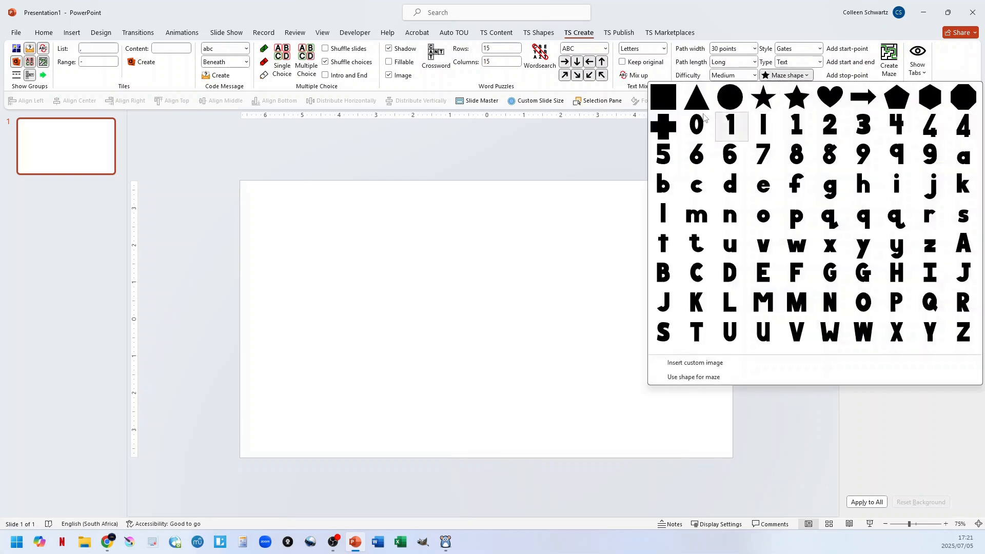
{"action": "left_click", "coordinate": [677, 126]}
{"action": "left_click", "coordinate": [581, 384]}
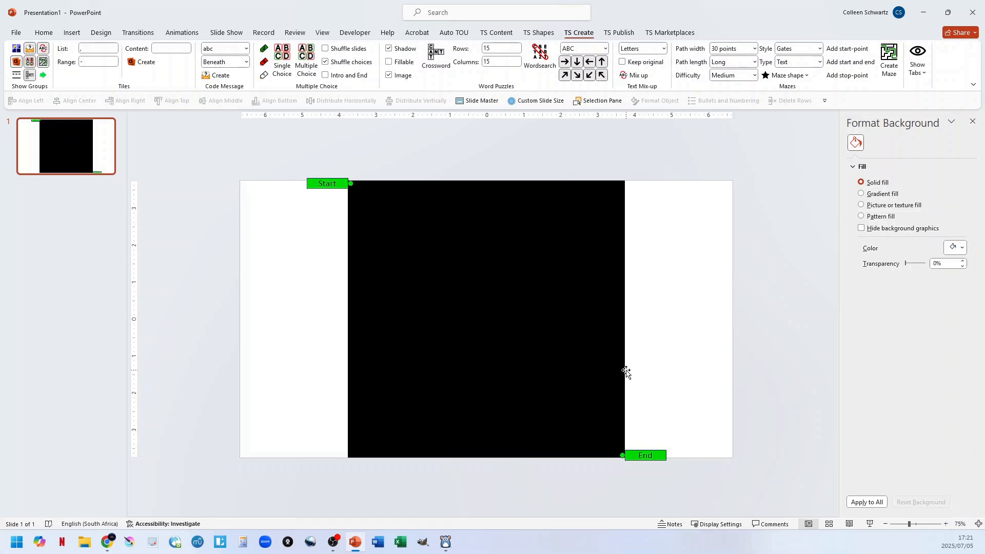
Move the Start marker inside the maze's upper-left corner and enlarge its label into a roughly square block.
{"action": "left_click", "coordinate": [343, 189]}
{"action": "left_click_drag", "start_coordinate": [343, 189], "coordinate": [407, 205]}
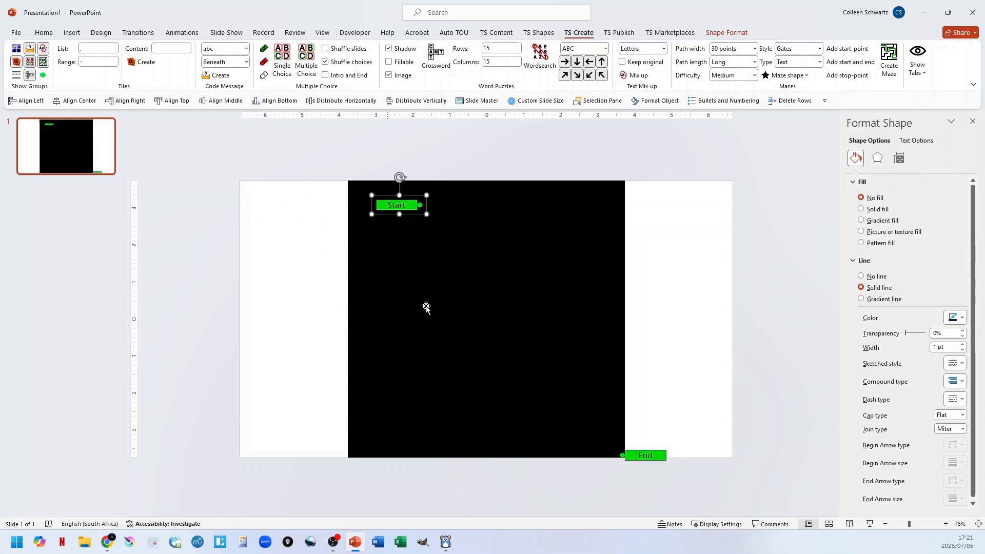
{"action": "left_click", "coordinate": [410, 207]}
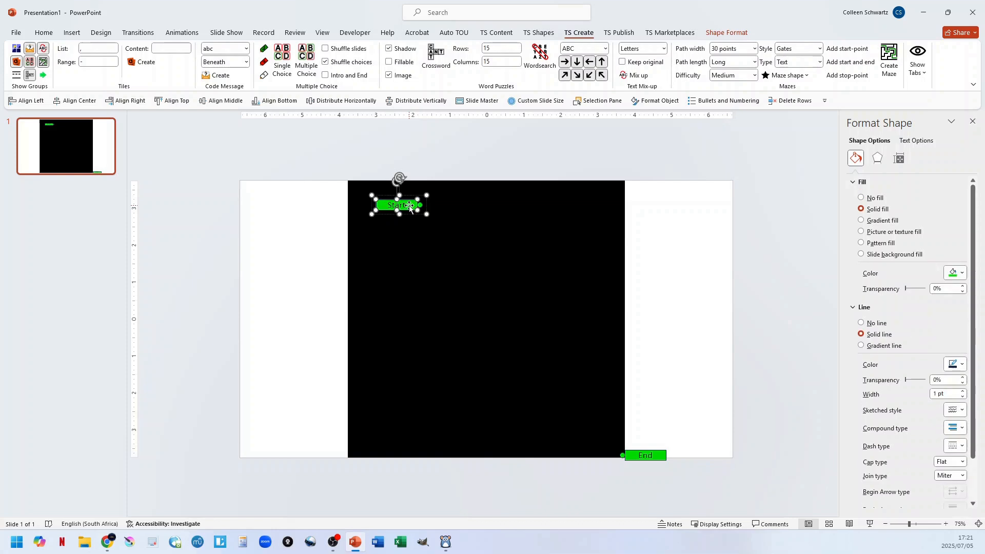
{"action": "left_click_drag", "start_coordinate": [396, 197], "coordinate": [362, 249]}
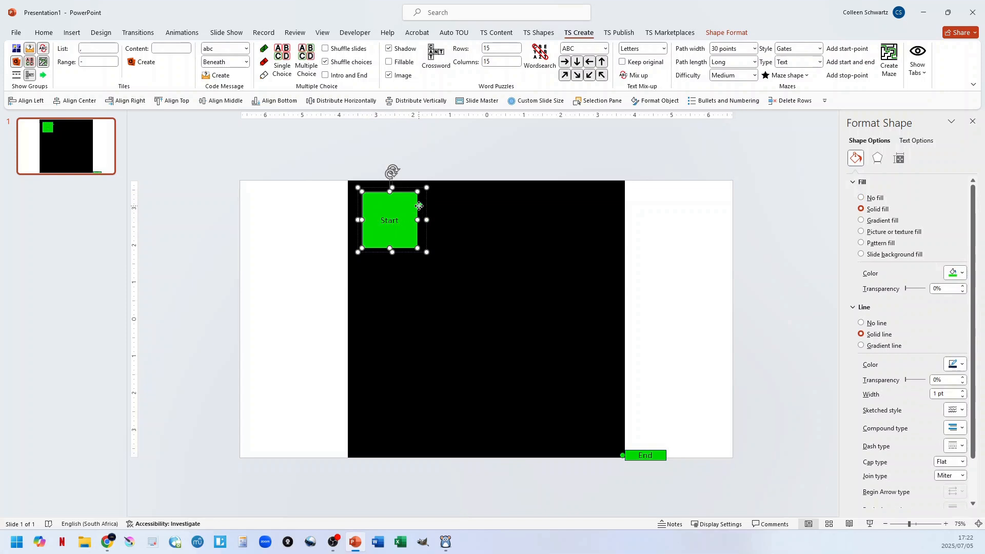
Lower the Start block slightly and reposition its green dot along the lower part of the block's right edge.
{"action": "mouse_move", "coordinate": [417, 206]}
{"action": "left_mouse_down"}
{"action": "mouse_move", "coordinate": [418, 226]}
{"action": "mouse_move", "coordinate": [419, 218]}
{"action": "left_mouse_up"}
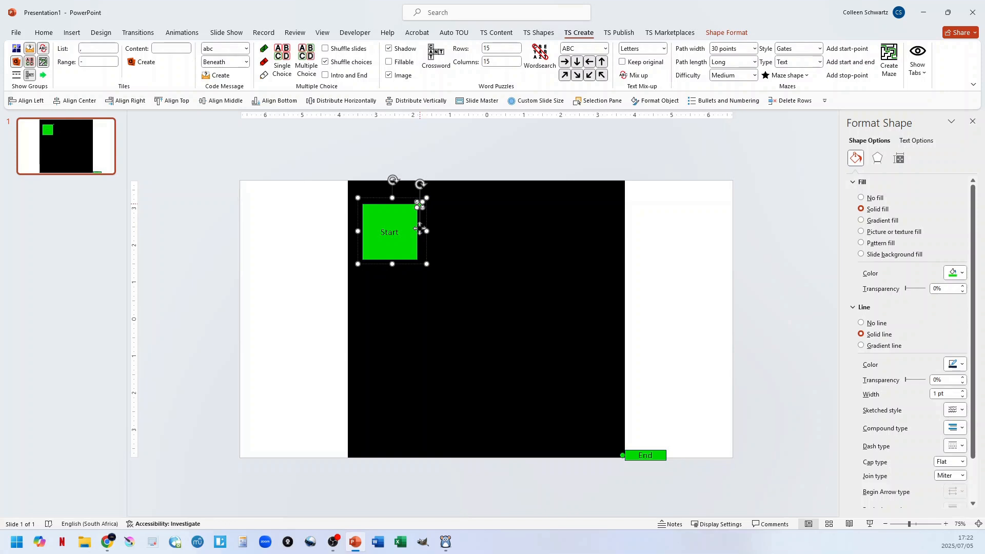
{"action": "key", "text": "Down"}
{"action": "key", "text": "Down"}
{"action": "key", "text": "Down"}
{"action": "key", "text": "Down"}
{"action": "key", "text": "Down"}
{"action": "key", "text": "Down"}
{"action": "key", "text": "Down"}
{"action": "key", "text": "Down"}
{"action": "key", "text": "Down"}
{"action": "key", "text": "Down"}
{"action": "key", "text": "Down"}
{"action": "key", "text": "Down"}
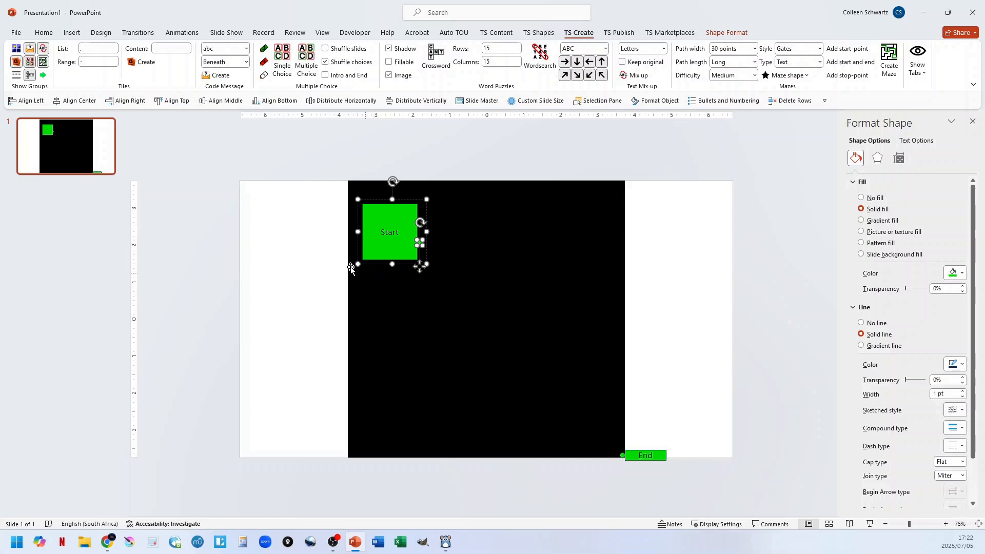
Enlarge the End marker into a block filling the maze's lower-right corner, with its green dot on the block's top edge.
{"action": "left_click_drag", "start_coordinate": [658, 456], "coordinate": [626, 458]}
{"action": "left_click", "coordinate": [565, 403]}
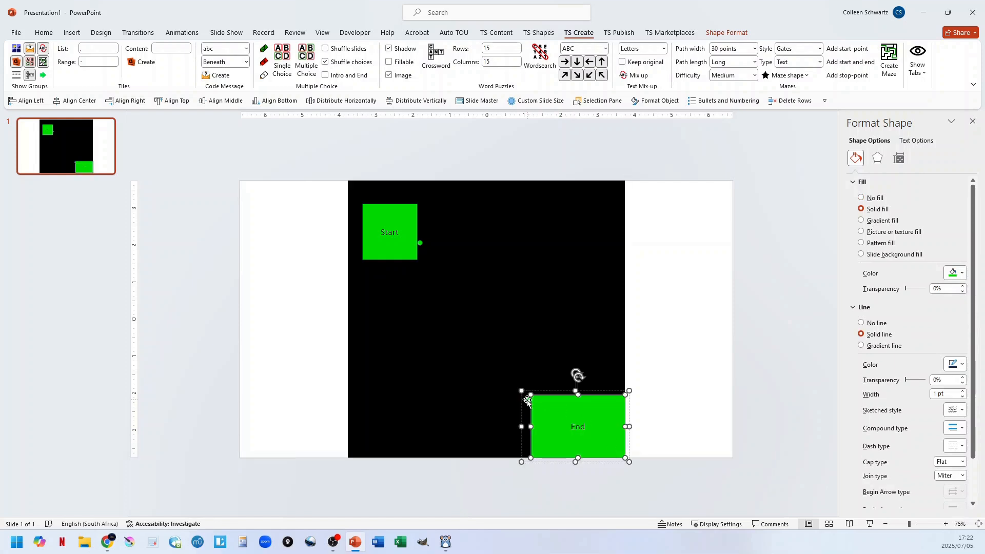
{"action": "left_click_drag", "start_coordinate": [528, 401], "coordinate": [545, 392]}
{"action": "left_click", "coordinate": [667, 334]}
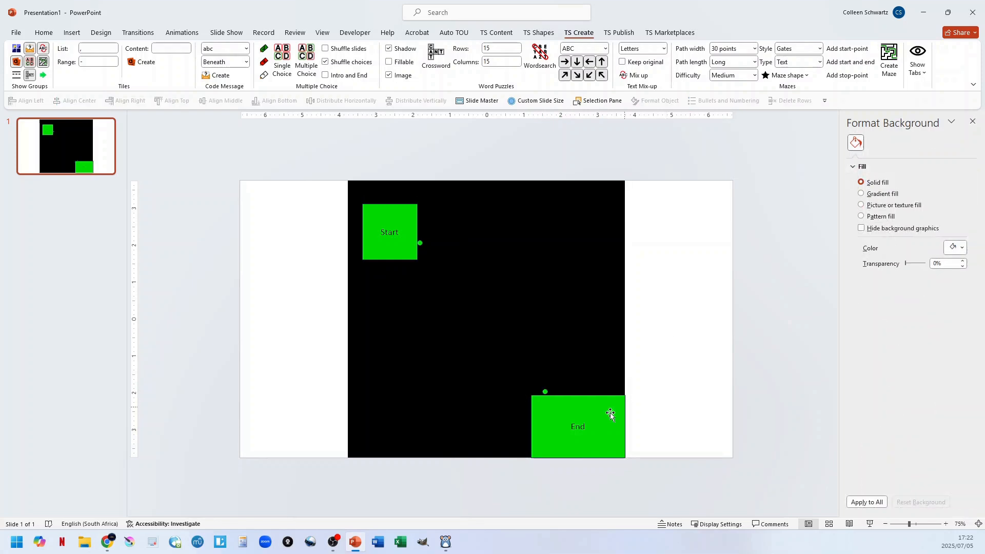
{"action": "left_click", "coordinate": [545, 391]}
{"action": "left_click", "coordinate": [545, 392]}
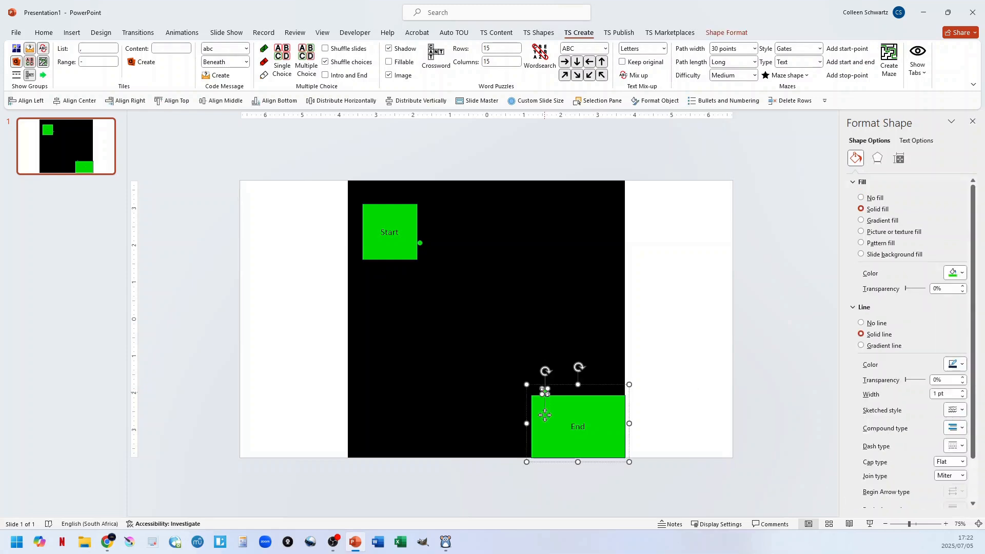
{"action": "left_click_drag", "start_coordinate": [544, 414], "coordinate": [545, 416]}
{"action": "left_click", "coordinate": [720, 372]}
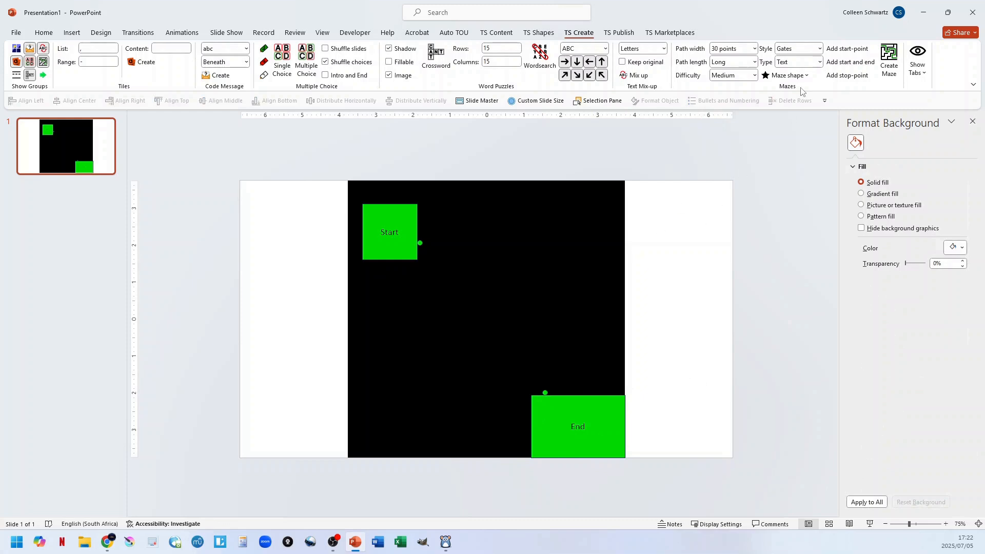
Dismiss the text maze setup, and set the maze type to Classic and the path width to 10 points.
{"action": "left_click", "coordinate": [890, 66]}
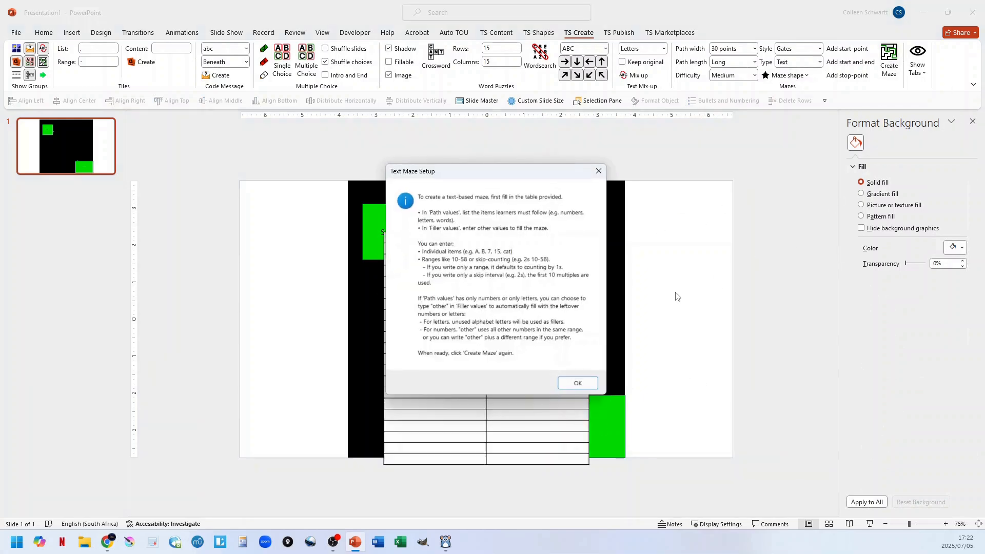
{"action": "left_click", "coordinate": [578, 384]}
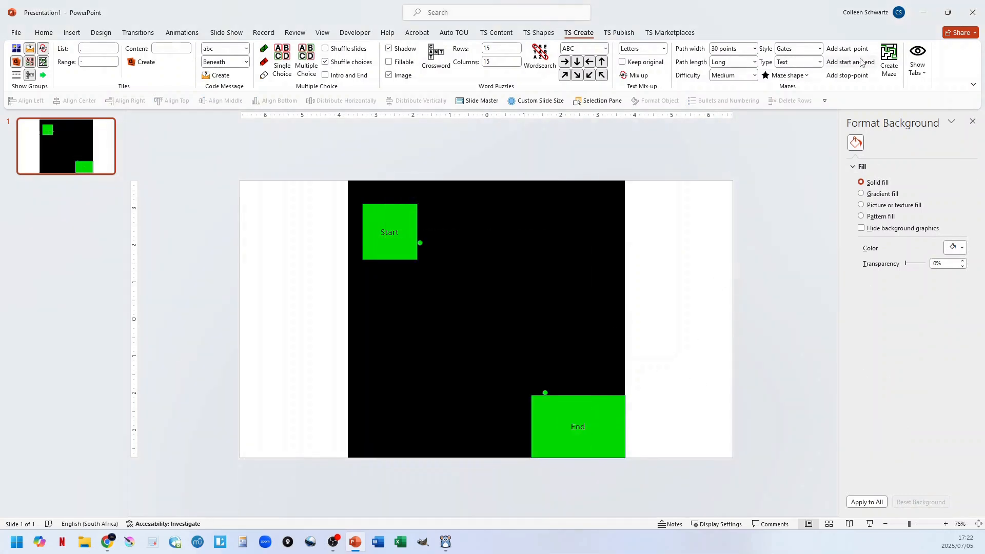
{"action": "left_click", "coordinate": [819, 62]}
{"action": "left_click", "coordinate": [814, 82]}
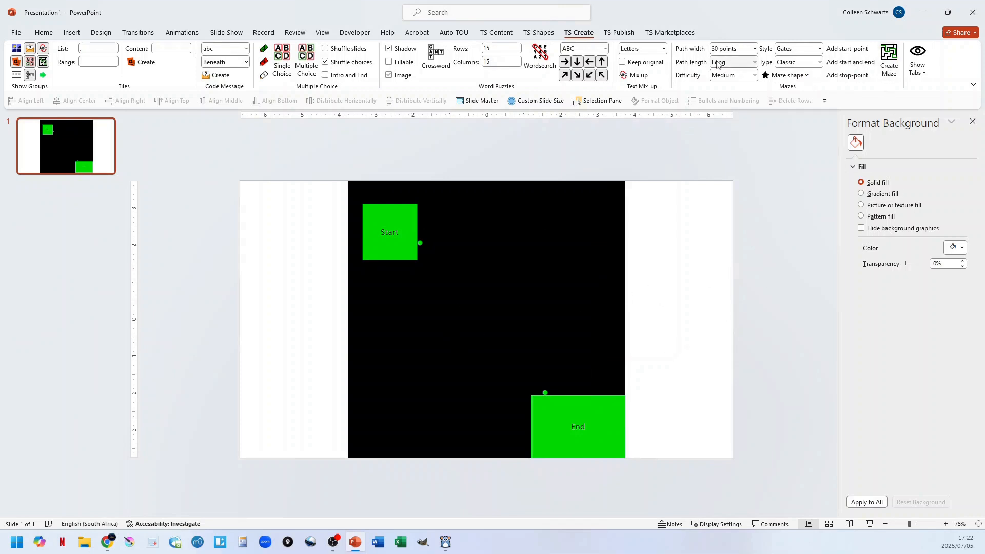
{"action": "left_click", "coordinate": [754, 48]}
{"action": "left_click", "coordinate": [728, 58]}
Generate the classic maze around the Start and End blocks, and undo the generation.
{"action": "left_click", "coordinate": [570, 315]}
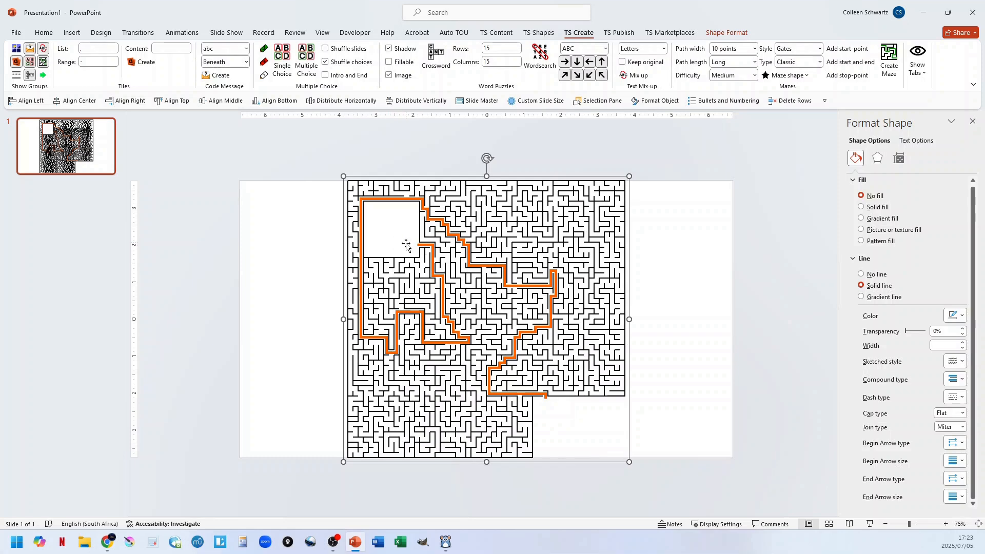
{"action": "left_click", "coordinate": [682, 340]}
{"action": "key", "text": "ctrl+z"}
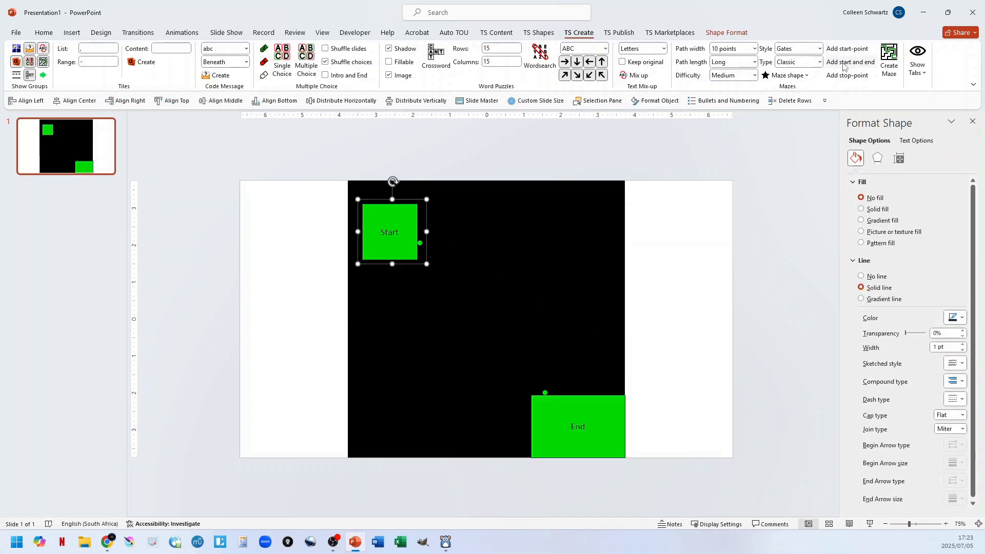
Add a second start-point as an enlarged block in the maze's upper-right area, and generate the maze with both starts.
{"action": "left_click", "coordinate": [854, 50]}
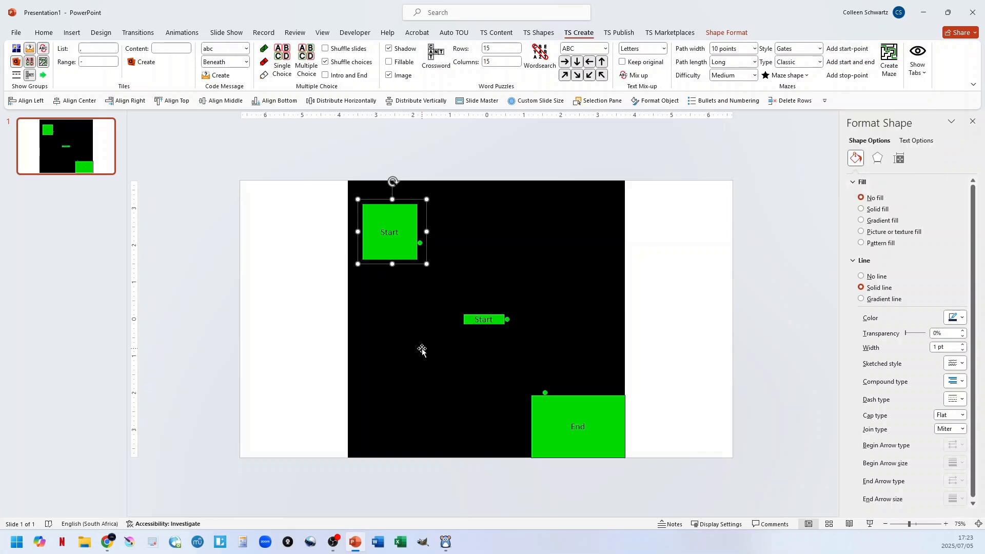
{"action": "left_click_drag", "start_coordinate": [468, 320], "coordinate": [519, 217]}
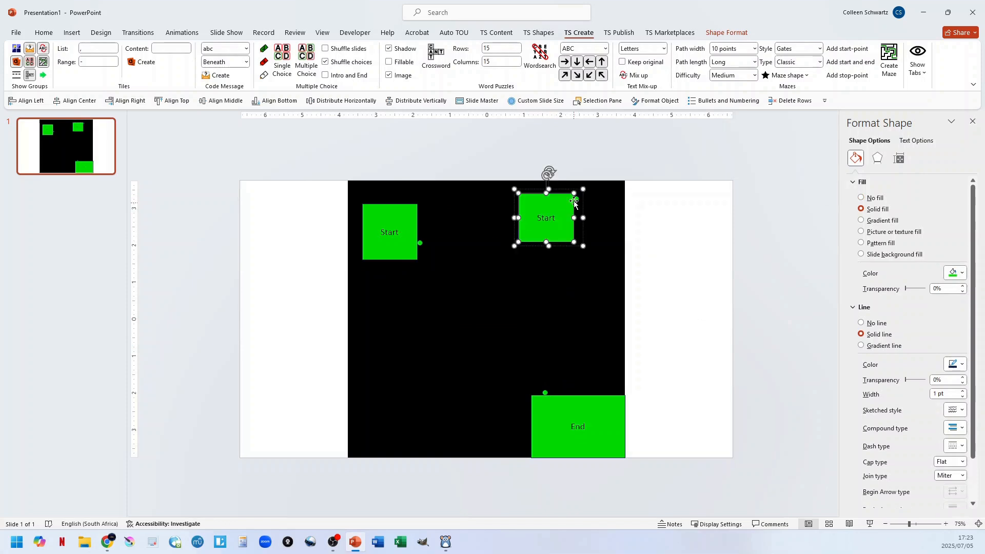
{"action": "left_click", "coordinate": [695, 308]}
{"action": "left_click", "coordinate": [888, 61]}
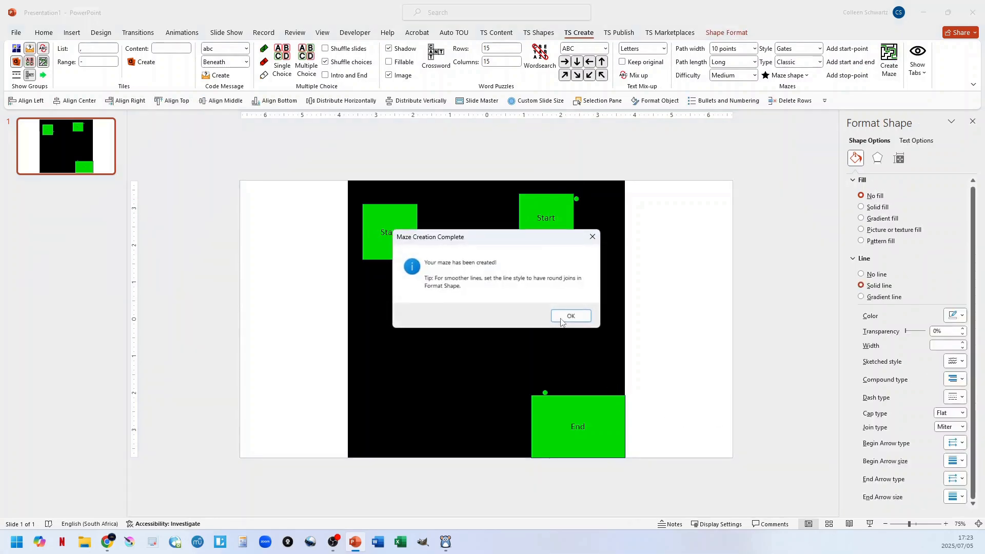
{"action": "left_click", "coordinate": [568, 317]}
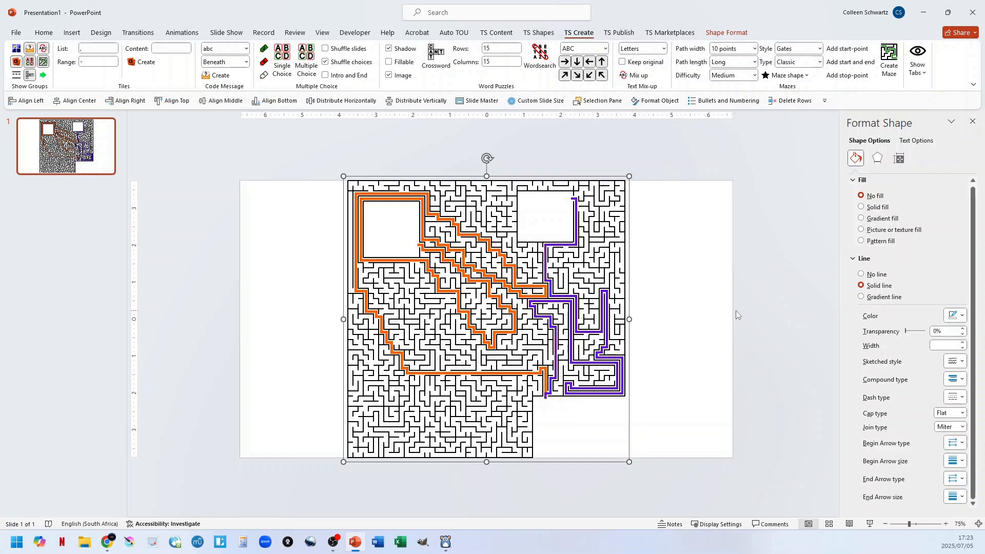
Undo the two-start maze generation and delete the second Start block.
{"action": "left_click", "coordinate": [683, 316]}
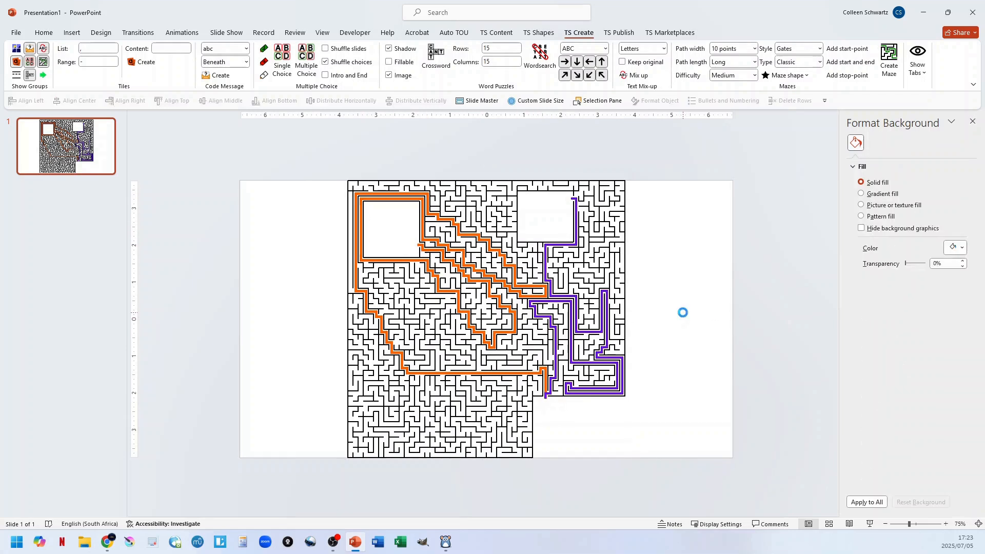
{"action": "key", "text": "ctrl+z"}
{"action": "left_click", "coordinate": [557, 237]}
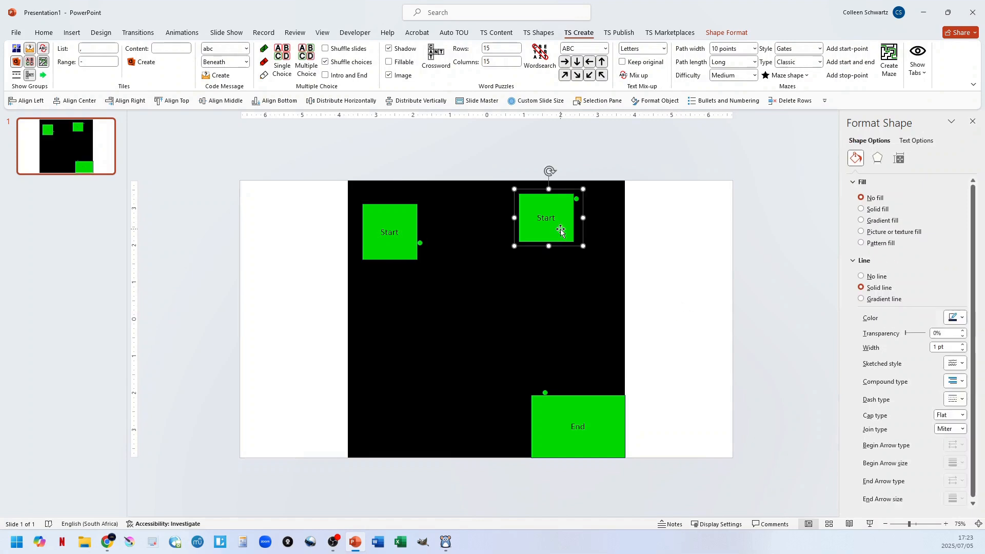
{"action": "key", "text": "Delete"}
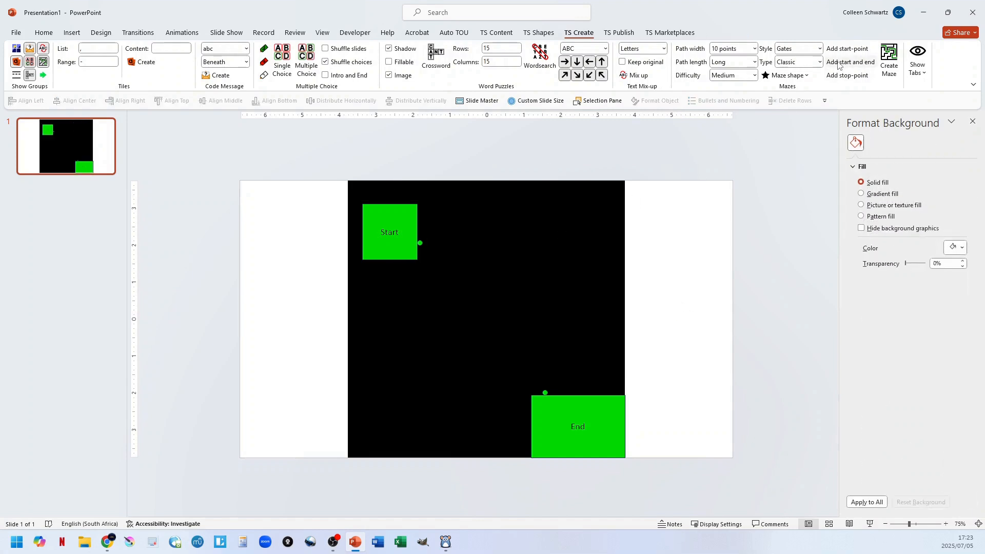
Add another start and end pair, placing its blue Start outside the maze's lower-left edge and its blue End outside the upper-right edge.
{"action": "left_click", "coordinate": [841, 64]}
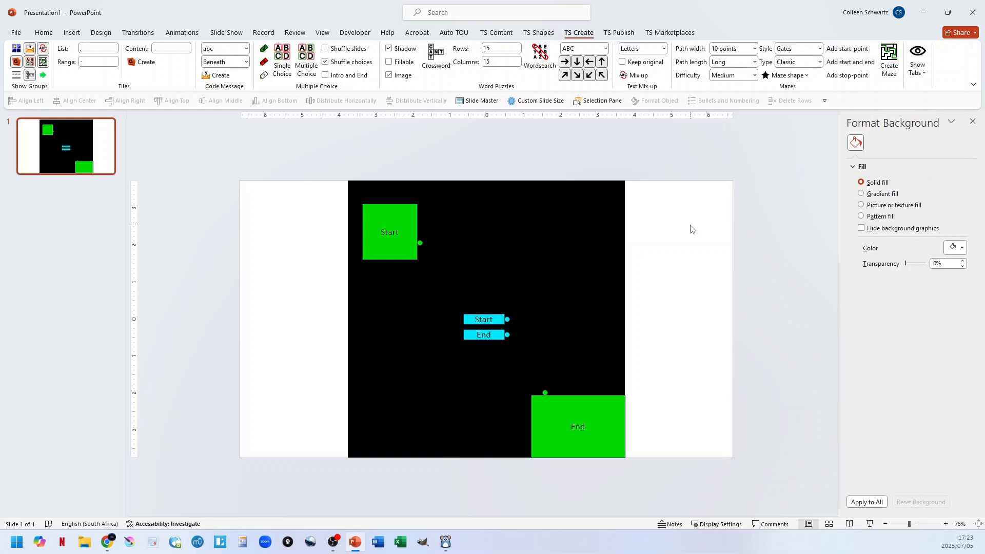
{"action": "left_click_drag", "start_coordinate": [466, 320], "coordinate": [304, 385]}
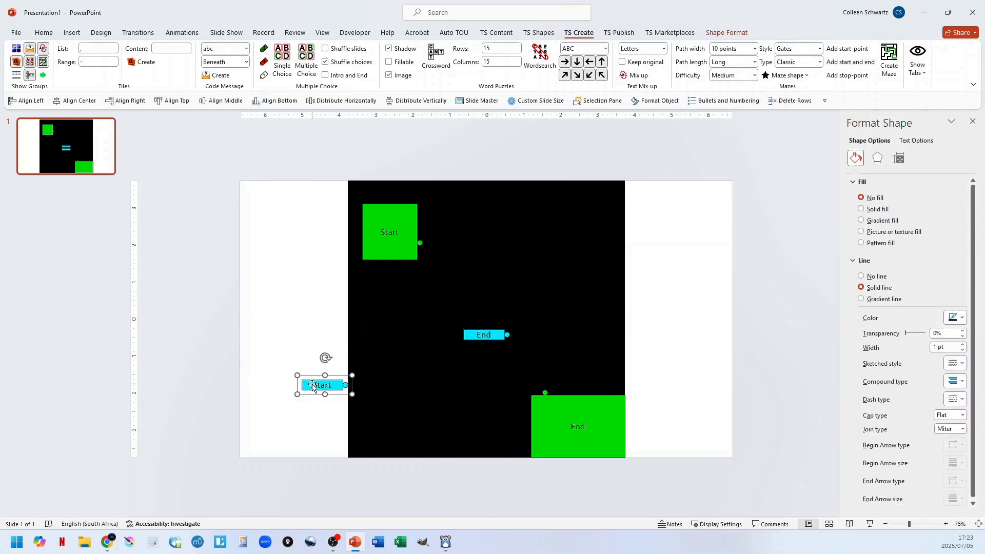
{"action": "left_click_drag", "start_coordinate": [455, 337], "coordinate": [636, 249]}
{"action": "left_click", "coordinate": [581, 258]}
{"action": "left_click", "coordinate": [585, 252]}
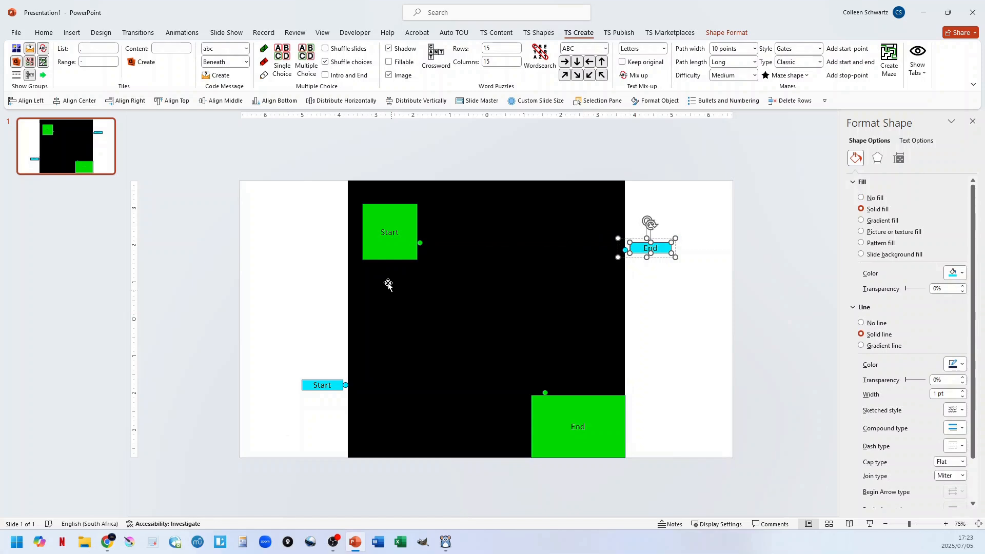
Move the green Start block outside the maze's left edge, and generate the maze with both start and end pairs.
{"action": "left_click_drag", "start_coordinate": [371, 239], "coordinate": [304, 239]}
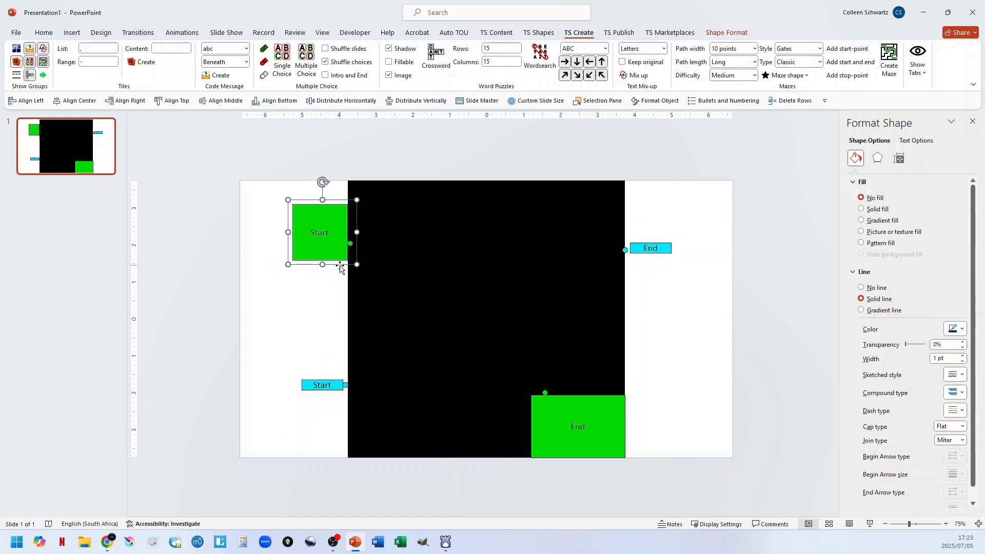
{"action": "left_click", "coordinate": [687, 363]}
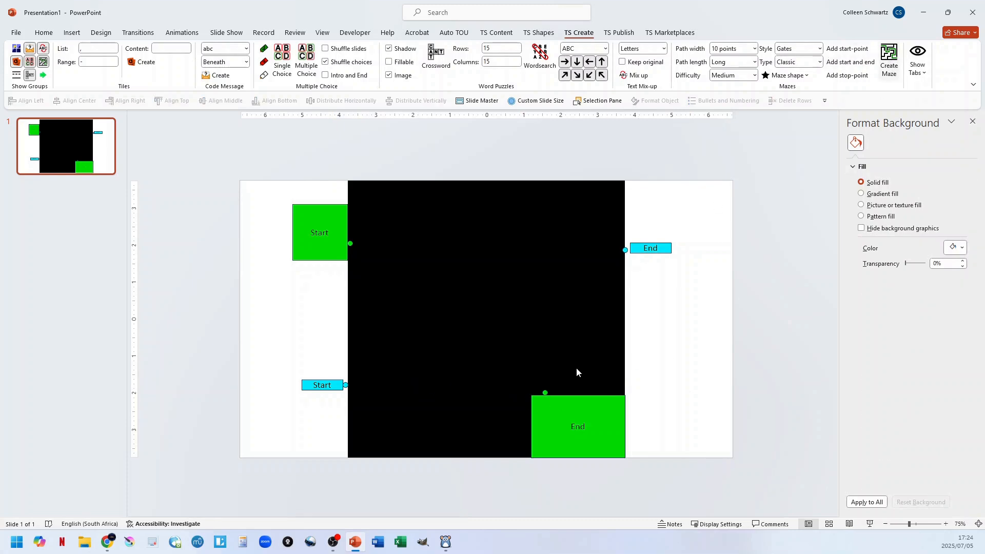
{"action": "left_click", "coordinate": [568, 315]}
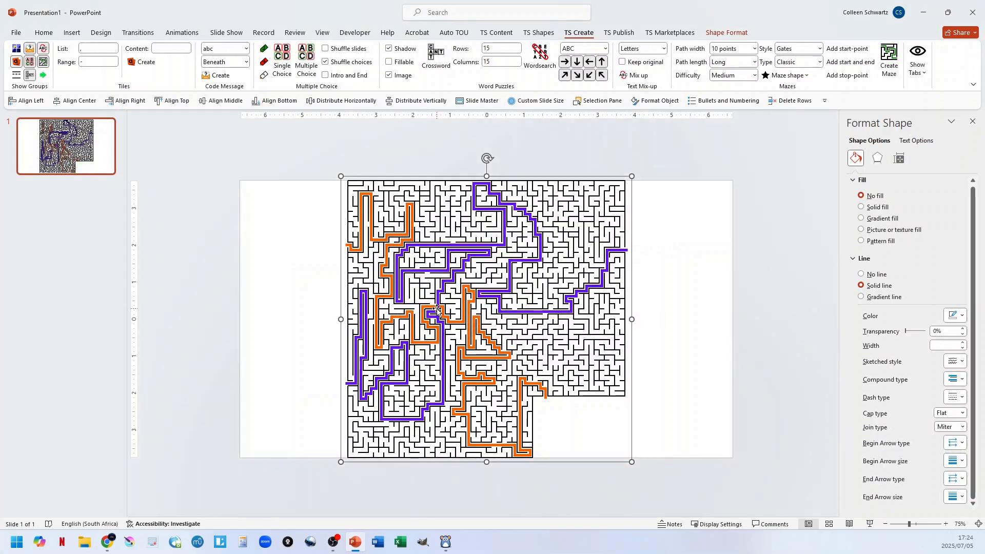
Undo the two-pair maze generation, and move the green Start block inside the maze at its top edge.
{"action": "left_click", "coordinate": [696, 302]}
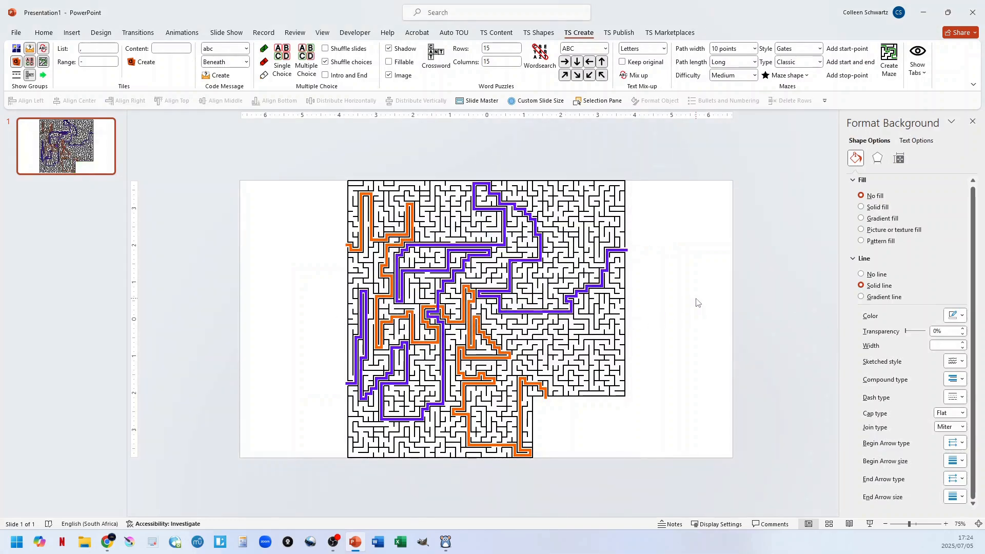
{"action": "key", "text": "ctrl+z"}
{"action": "left_click_drag", "start_coordinate": [332, 216], "coordinate": [549, 193]}
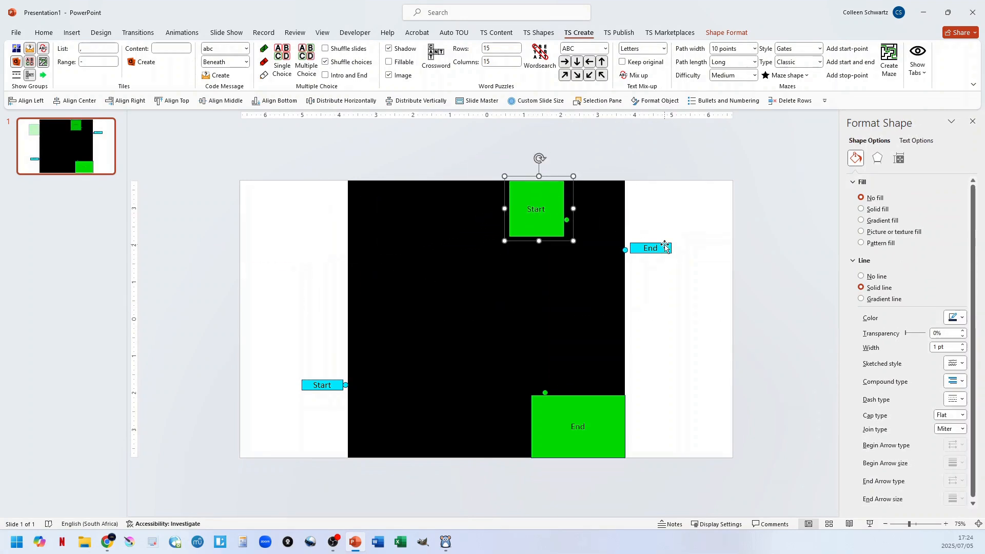
Move the blue End inside the maze's top edge and the blue Start to its bottom edge, and generate the two-pair maze.
{"action": "left_click_drag", "start_coordinate": [650, 247], "coordinate": [451, 191]}
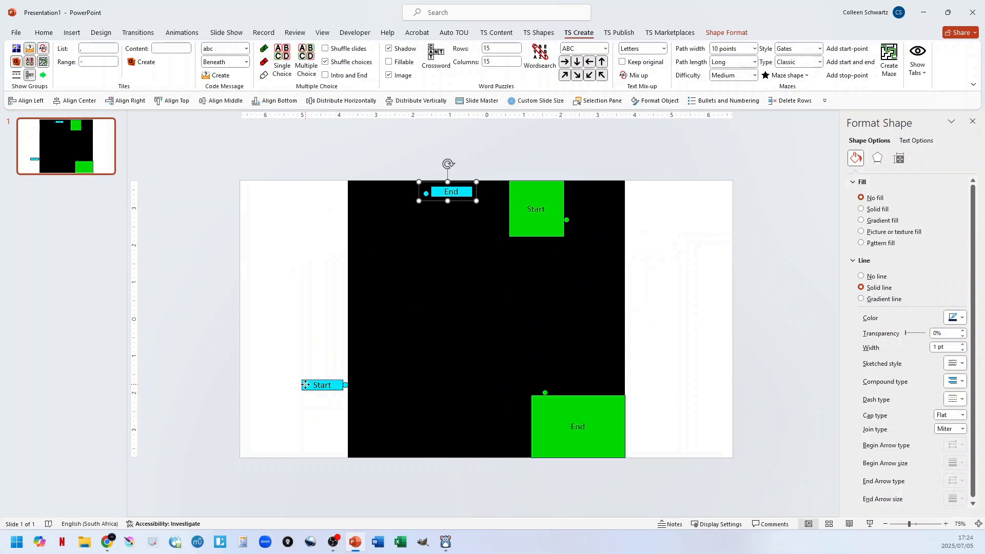
{"action": "left_click_drag", "start_coordinate": [302, 385], "coordinate": [374, 460]}
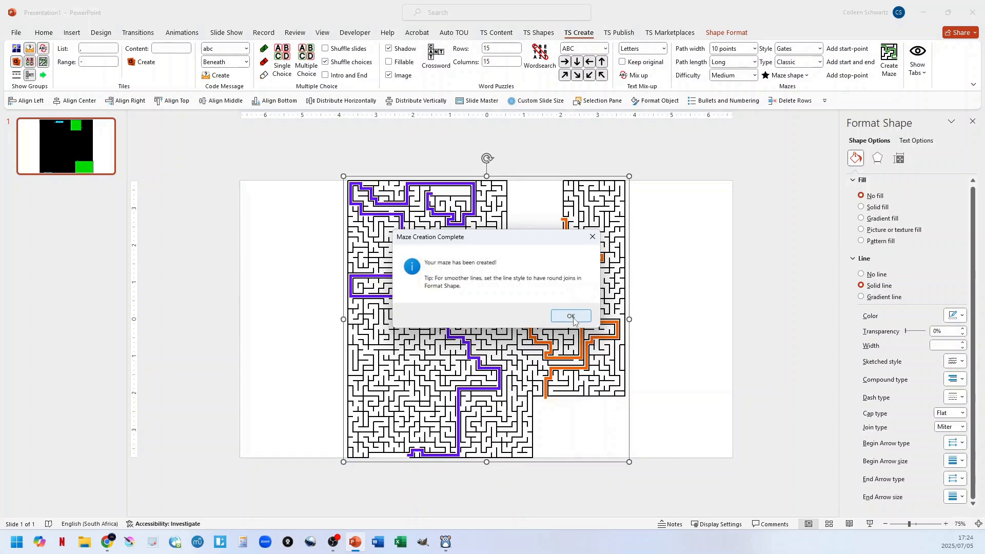
{"action": "left_click", "coordinate": [571, 316]}
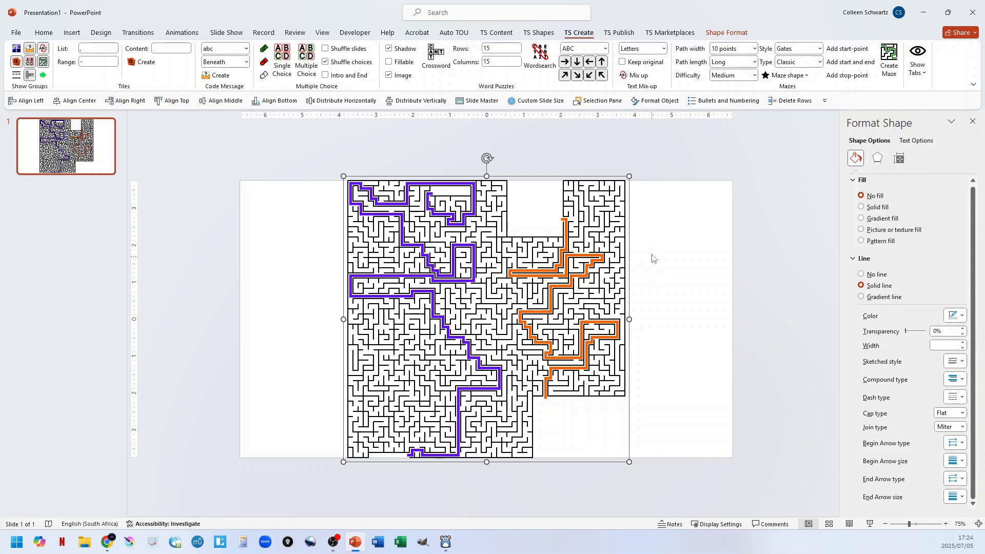
{"action": "left_click", "coordinate": [742, 259]}
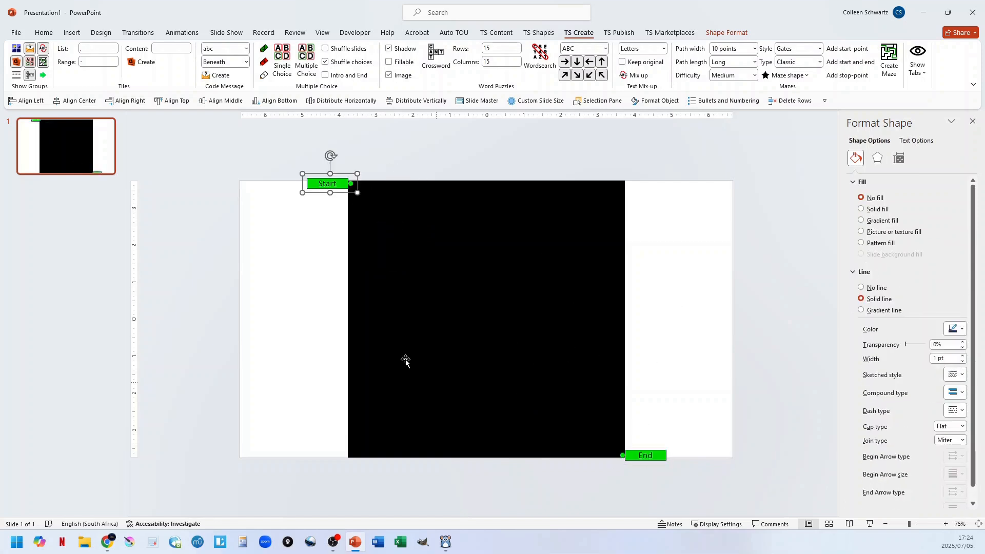
{"action": "left_click", "coordinate": [724, 278]}
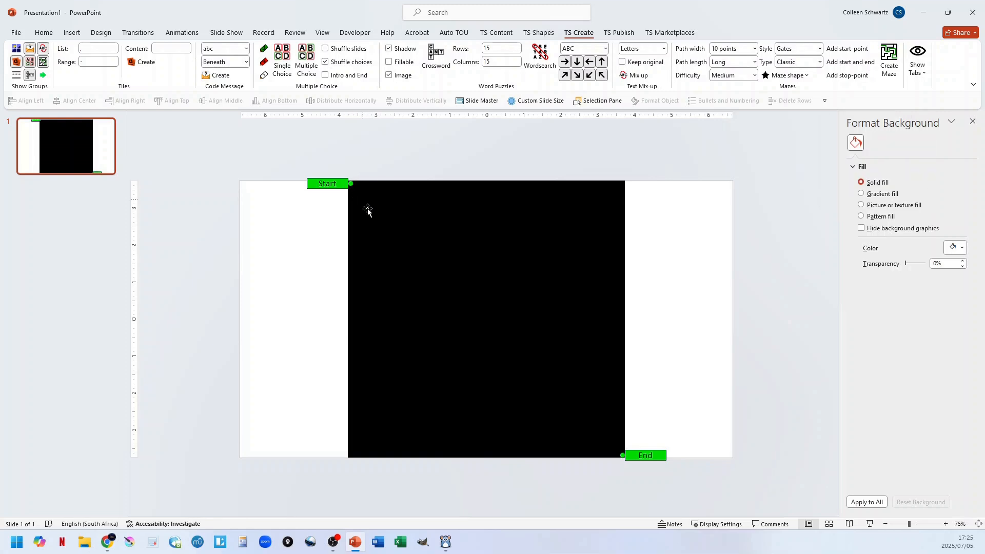
{"action": "left_click_drag", "start_coordinate": [367, 210], "coordinate": [372, 220]}
{"action": "key", "text": "ctrl+z"}
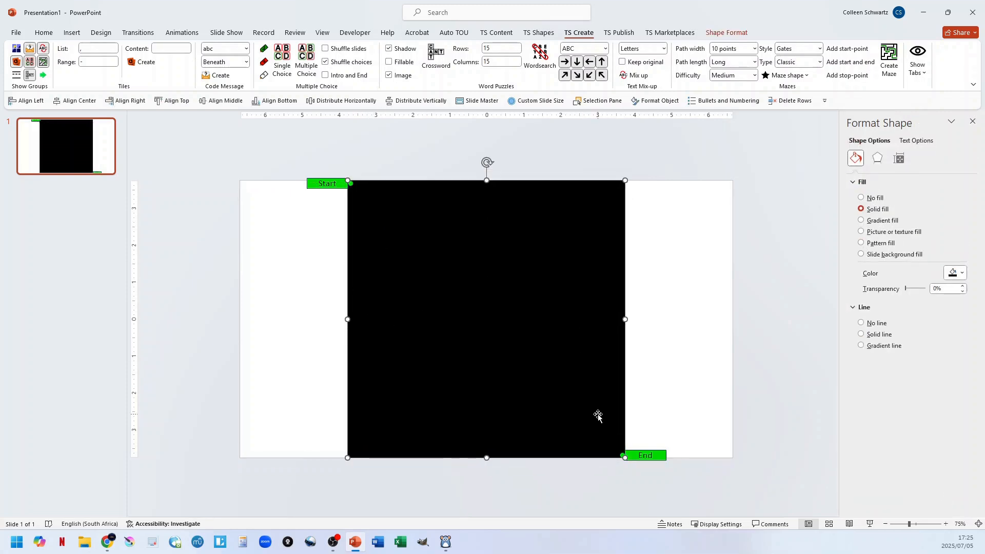
Add a stop-point in the maze's left part, and move only its Stop label outside the left edge, leaving its dot inside.
{"action": "left_click", "coordinate": [843, 77]}
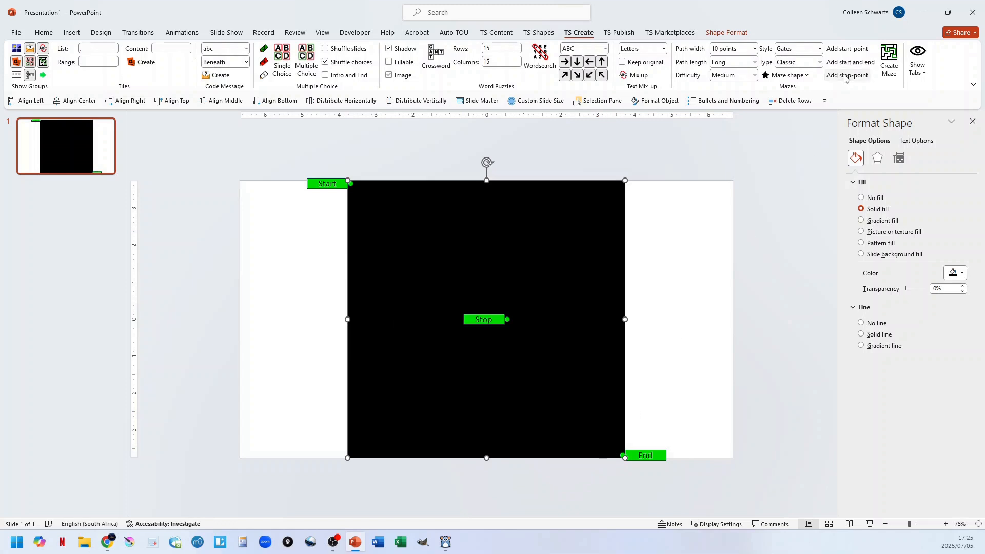
{"action": "left_click", "coordinate": [491, 316]}
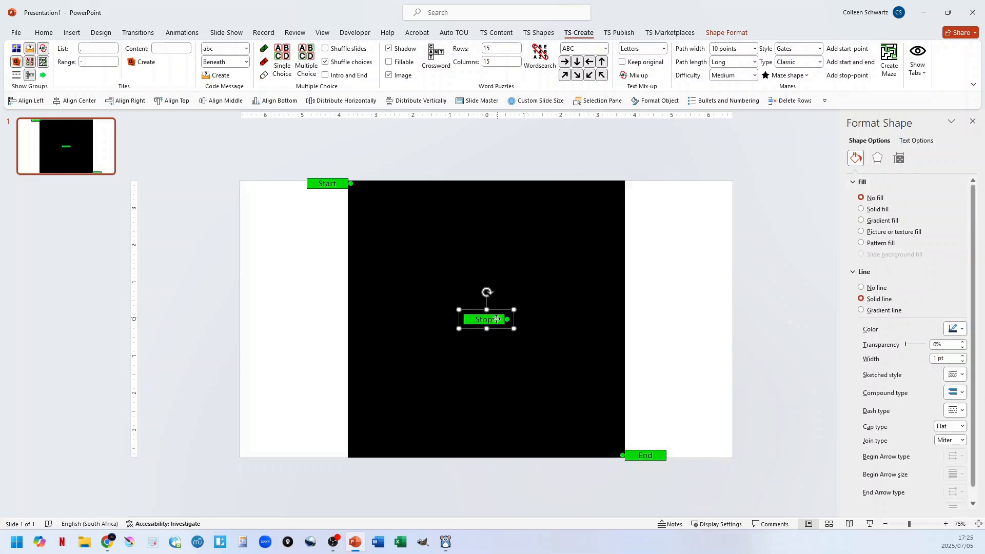
{"action": "left_click_drag", "start_coordinate": [491, 316], "coordinate": [395, 306]}
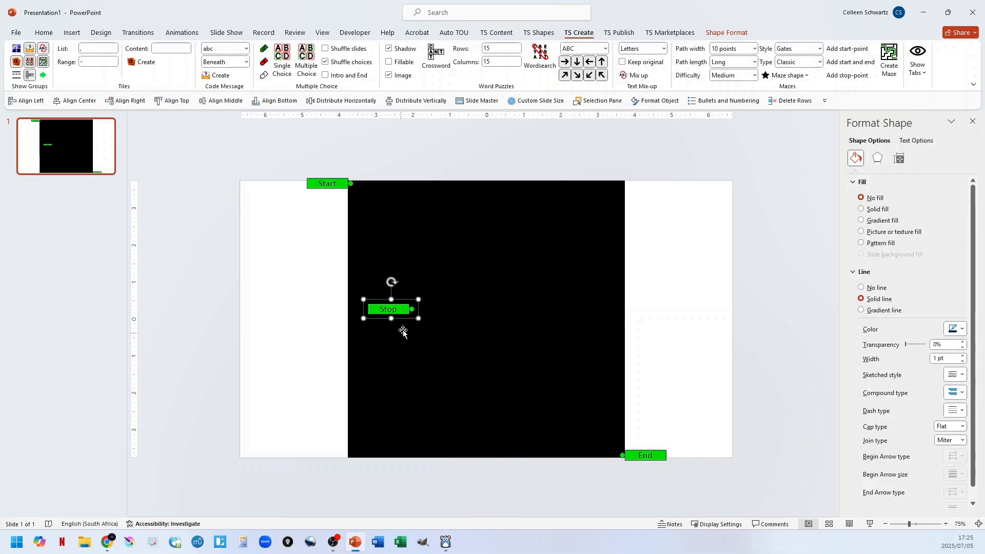
{"action": "left_click", "coordinate": [405, 312]}
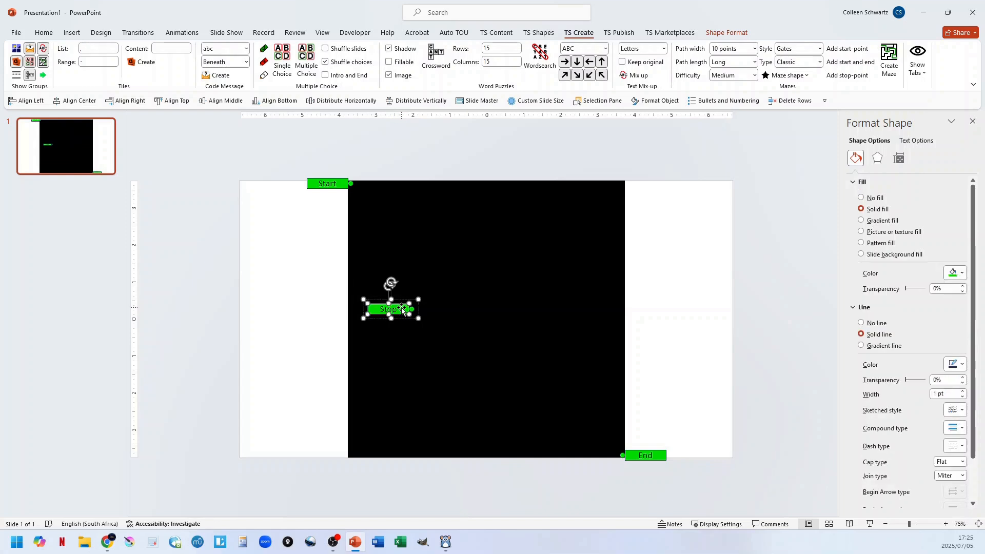
{"action": "left_click_drag", "start_coordinate": [390, 315], "coordinate": [294, 319]}
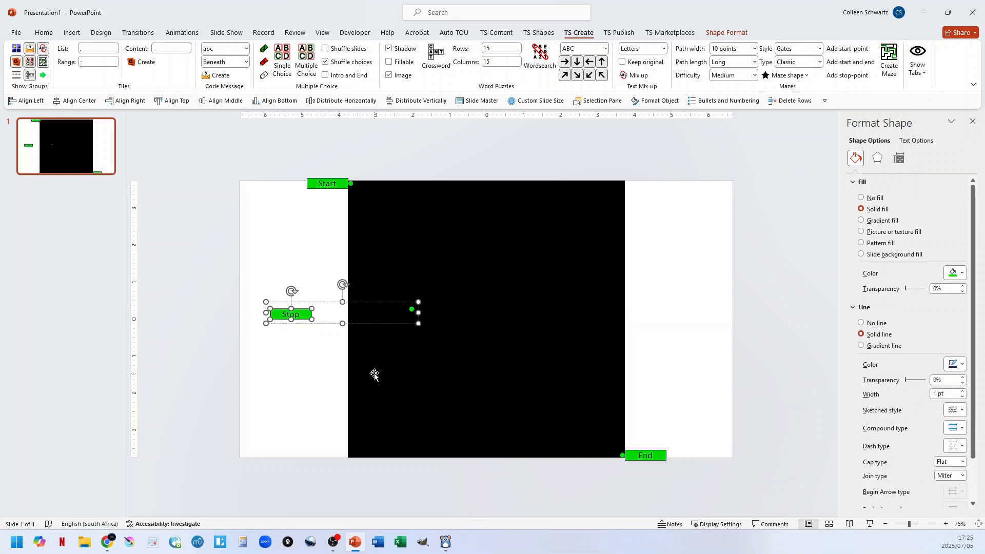
{"action": "left_click", "coordinate": [307, 266]}
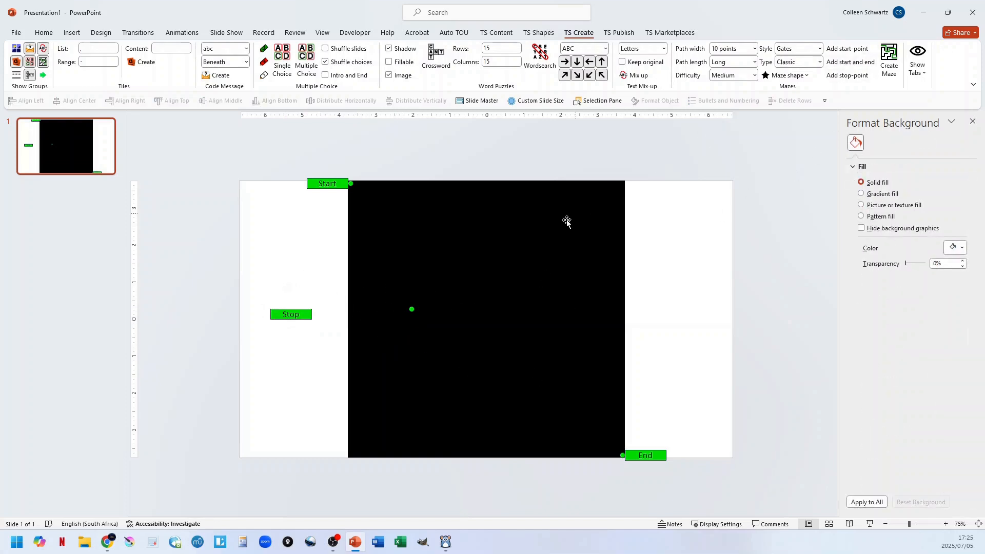
Add a second stop-point near the maze's top centre and enlarge its Stop label into a roughly square block.
{"action": "left_click", "coordinate": [847, 75]}
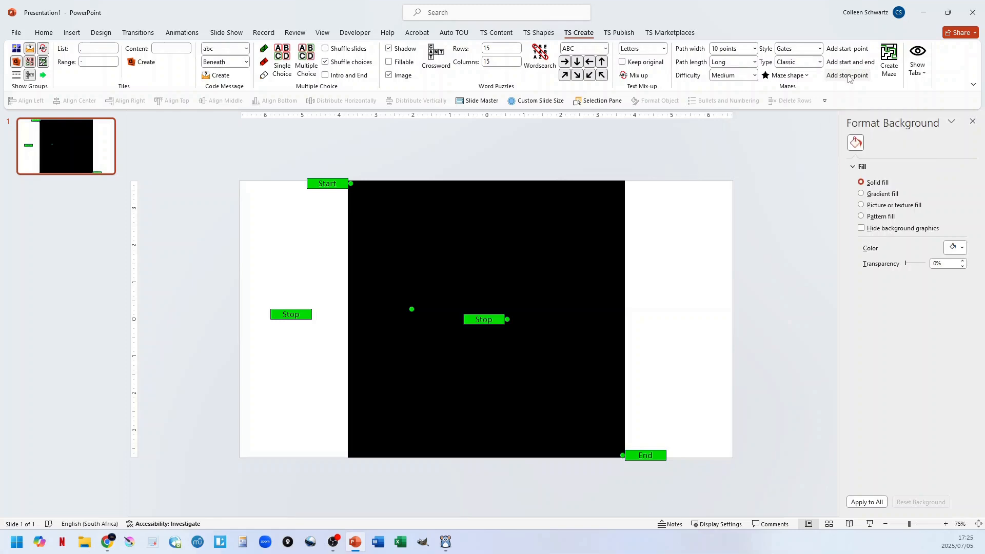
{"action": "left_click_drag", "start_coordinate": [470, 318], "coordinate": [506, 255]}
{"action": "left_click", "coordinate": [507, 222]}
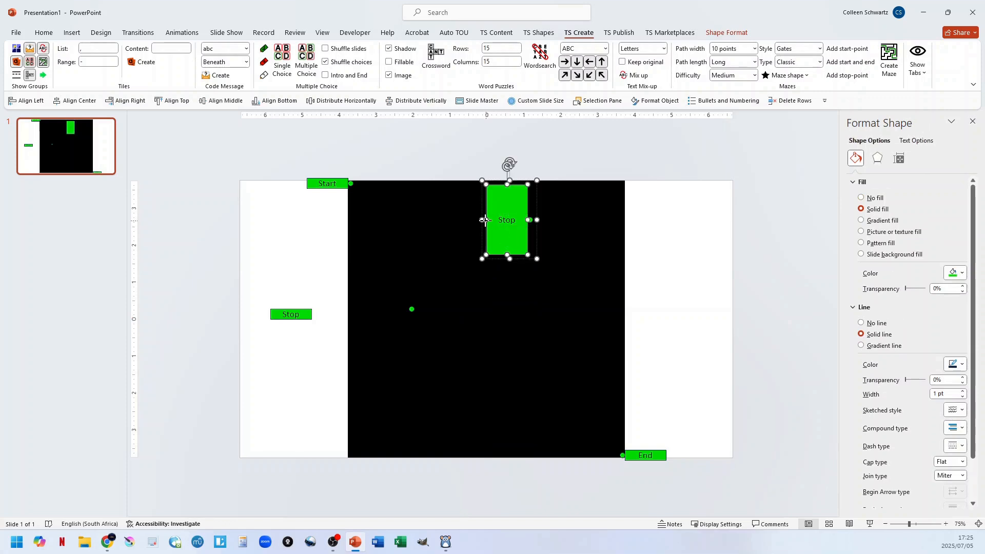
{"action": "left_click_drag", "start_coordinate": [486, 220], "coordinate": [461, 225]}
{"action": "left_click_drag", "start_coordinate": [479, 206], "coordinate": [484, 217]}
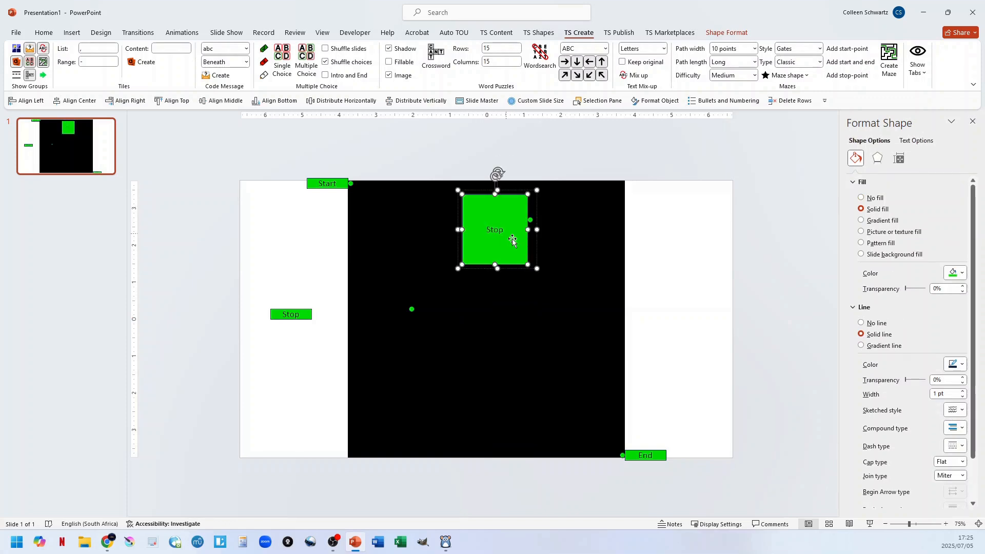
{"action": "left_click", "coordinate": [724, 241]}
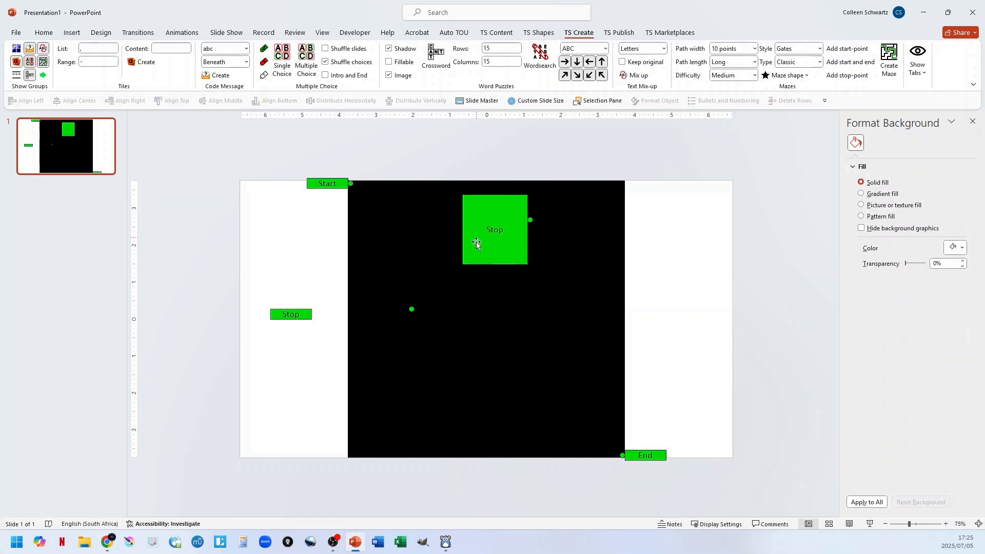
Add a third stop-point near the maze's bottom edge and enlarge its Stop label into a wider, taller block.
{"action": "left_click", "coordinate": [847, 75]}
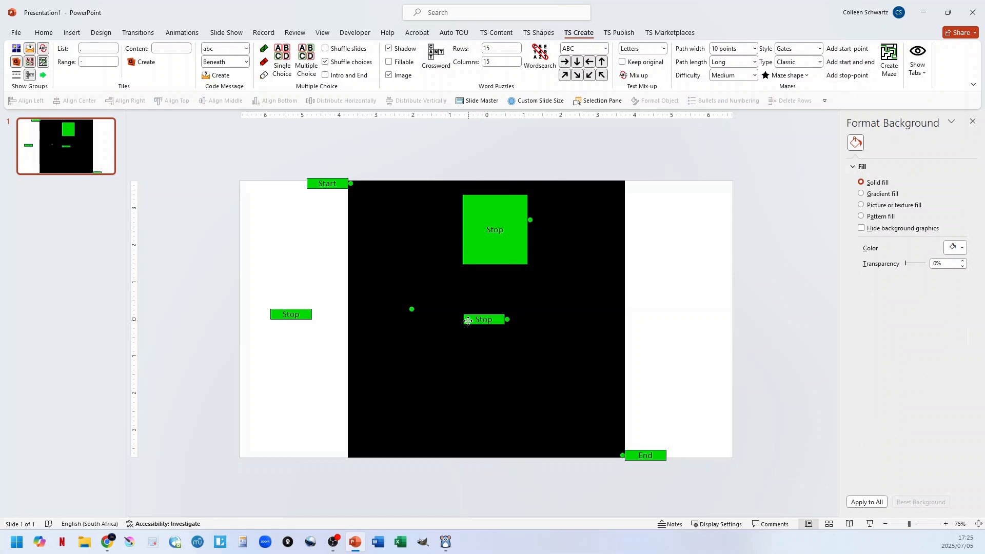
{"action": "left_click_drag", "start_coordinate": [472, 321], "coordinate": [448, 425]}
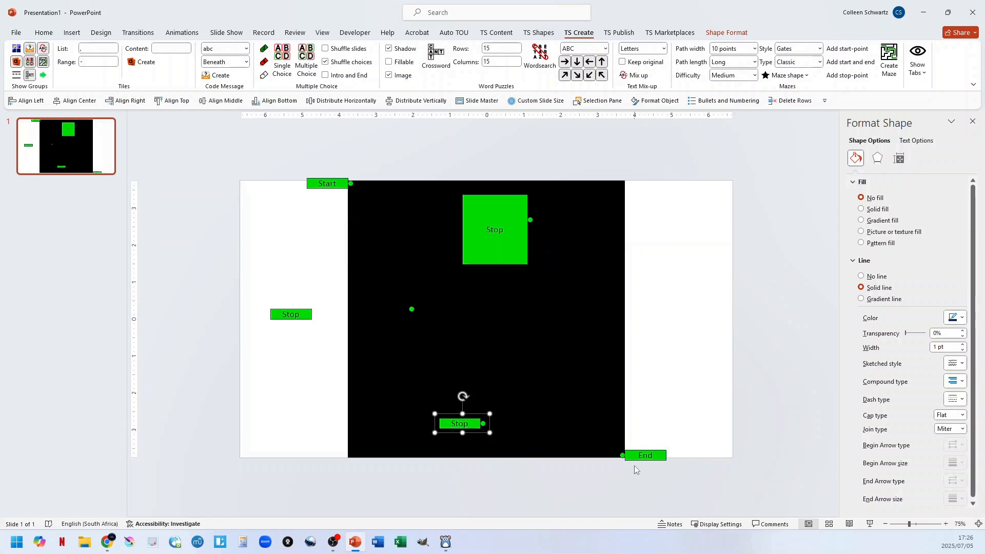
{"action": "left_click", "coordinate": [464, 423]}
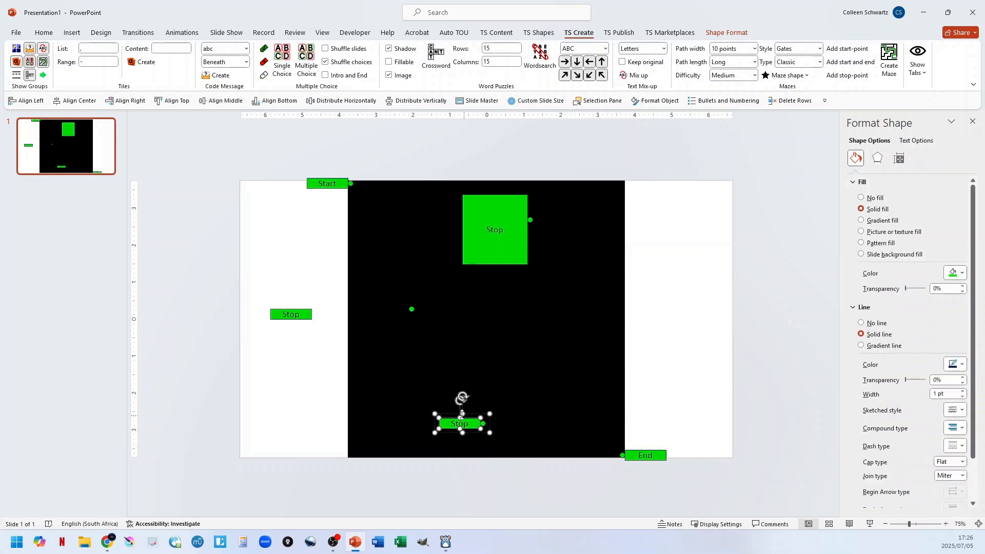
{"action": "left_click_drag", "start_coordinate": [460, 417], "coordinate": [421, 423]}
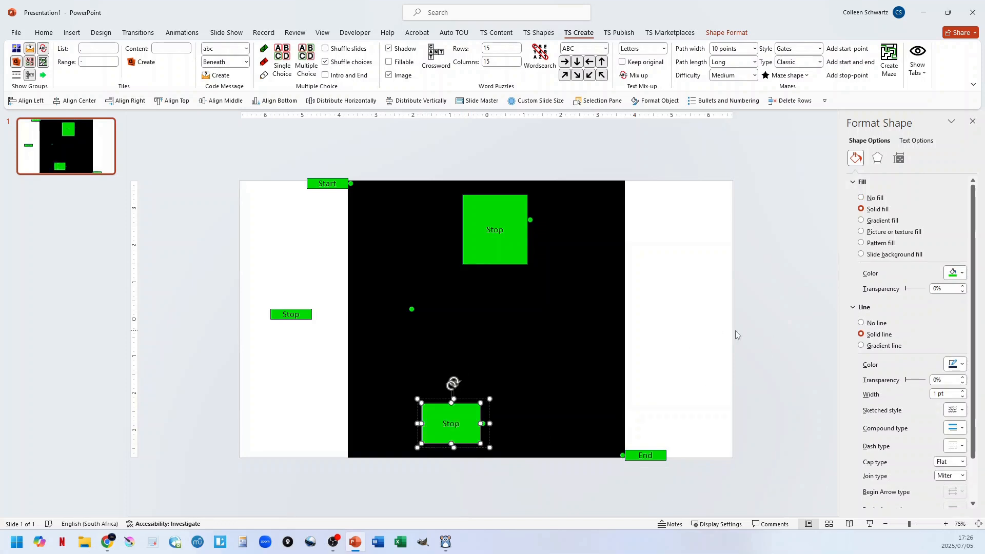
Generate the classic maze with its three stop-points and dismiss the completion notice.
{"action": "left_click", "coordinate": [747, 355]}
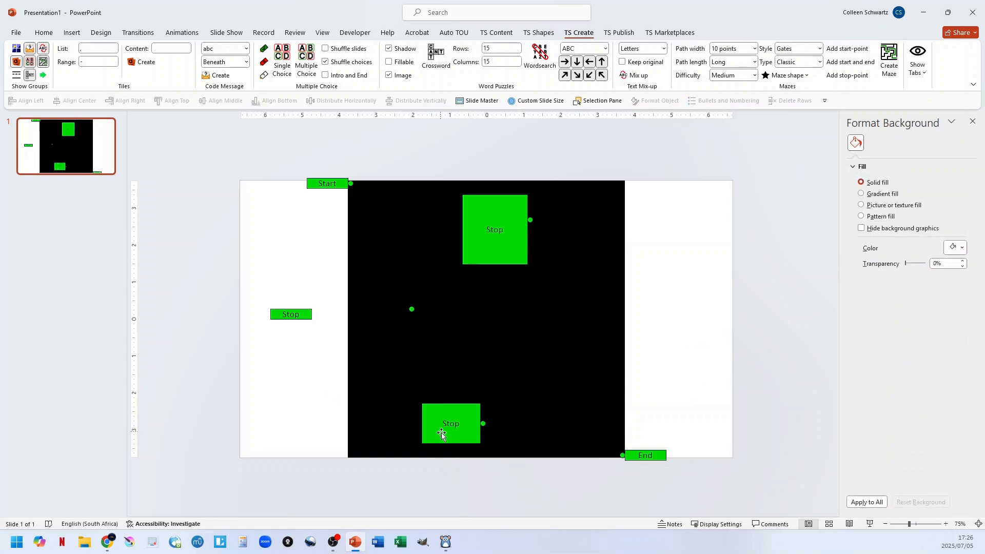
{"action": "left_click", "coordinate": [890, 65]}
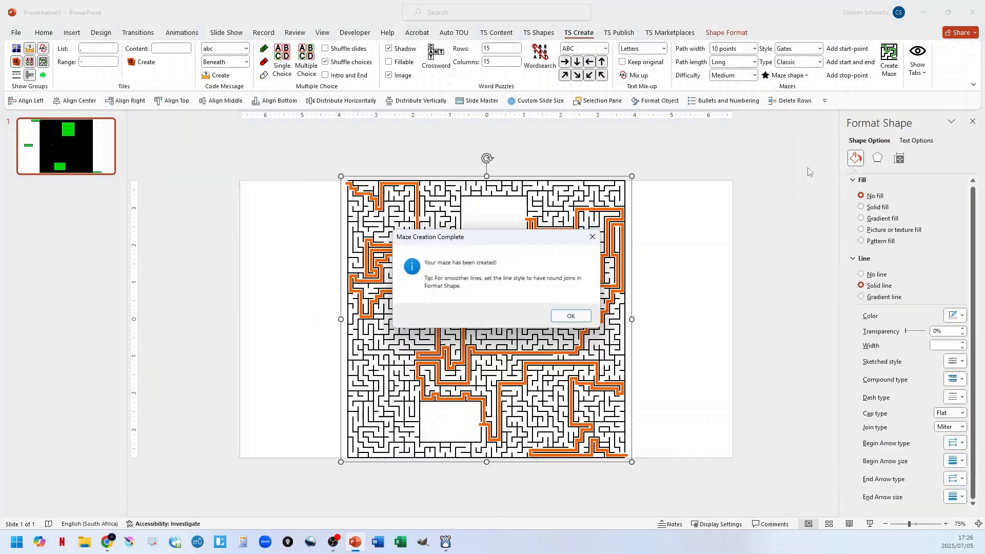
{"action": "left_click", "coordinate": [572, 316]}
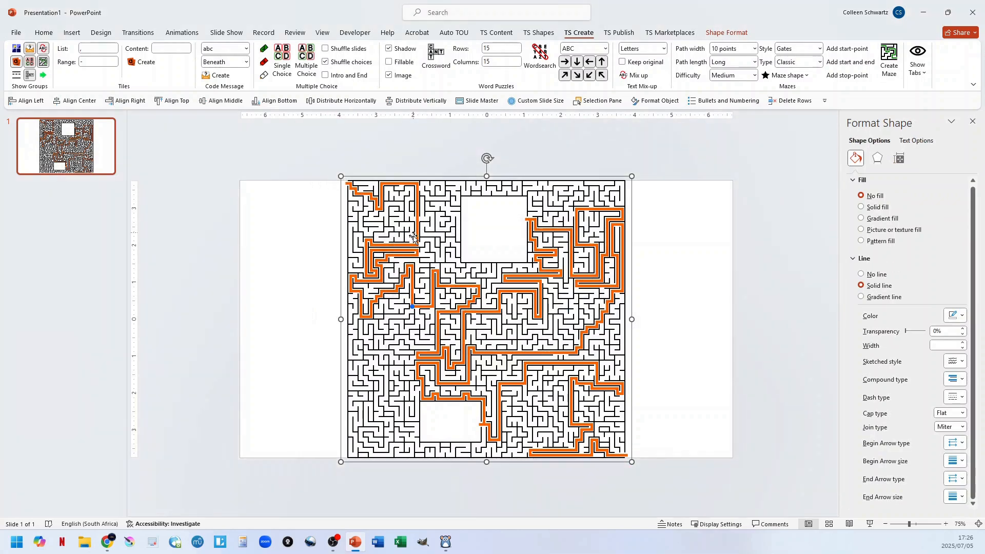
Select the small stop-point dot in the maze's left part and make it show in blue over the orange solution path.
{"action": "left_click", "coordinate": [412, 307]}
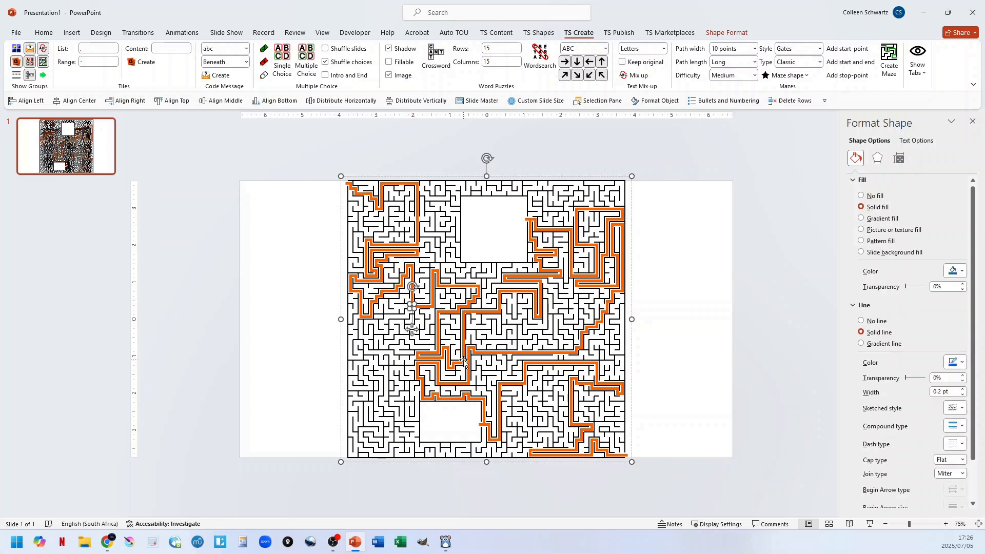
{"action": "key", "text": "Escape"}
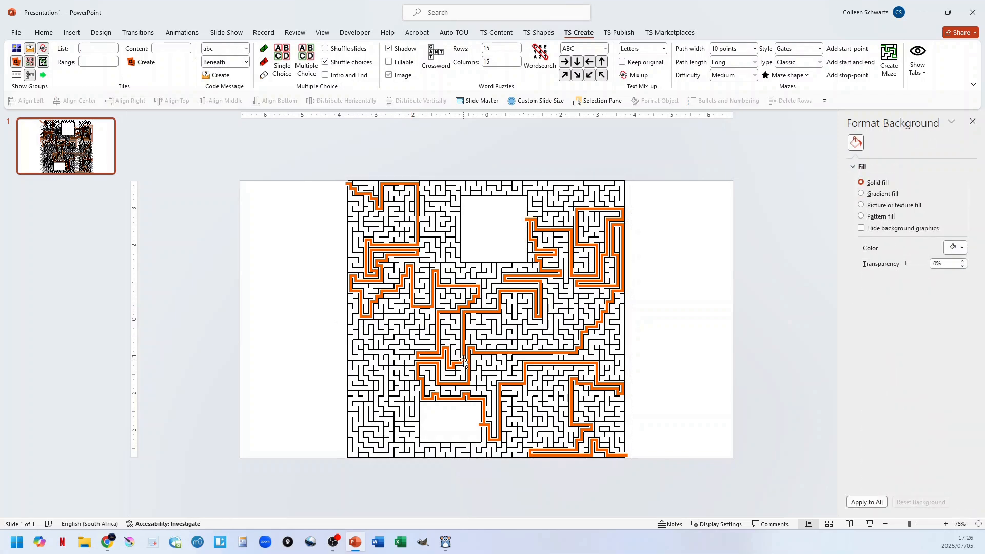
{"action": "left_click", "coordinate": [467, 365]}
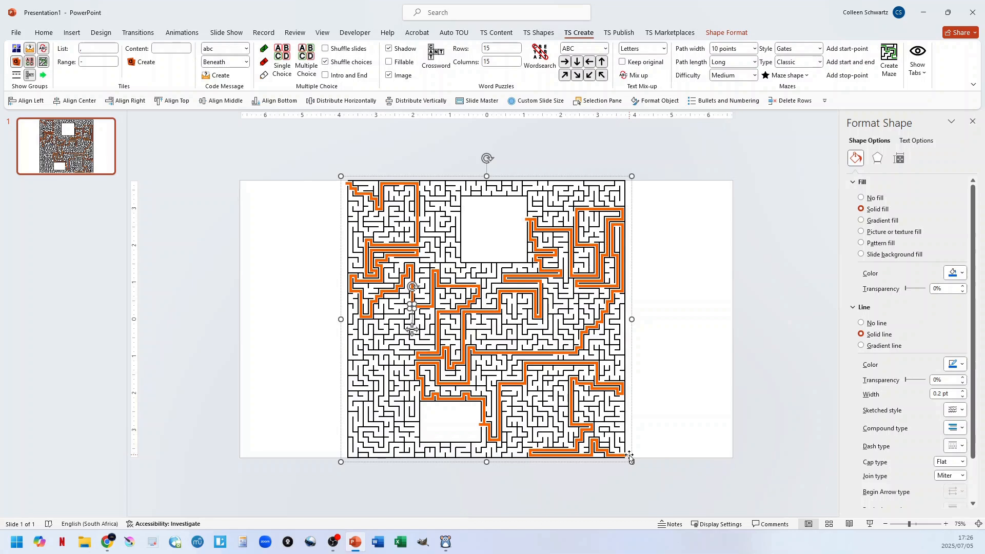
{"action": "left_click", "coordinate": [734, 412]}
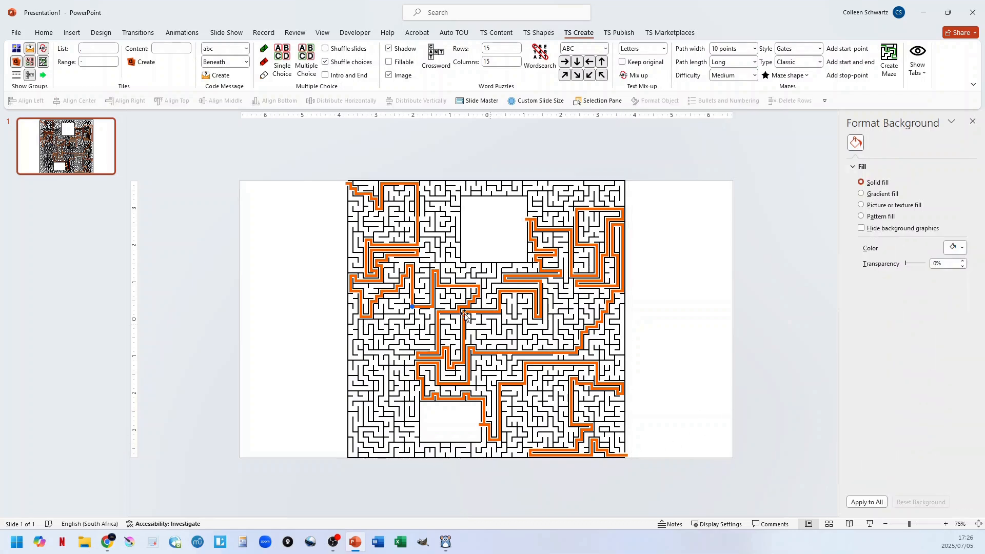
Set the line join type of the whole generated maze to Round.
{"action": "left_click", "coordinate": [488, 310]}
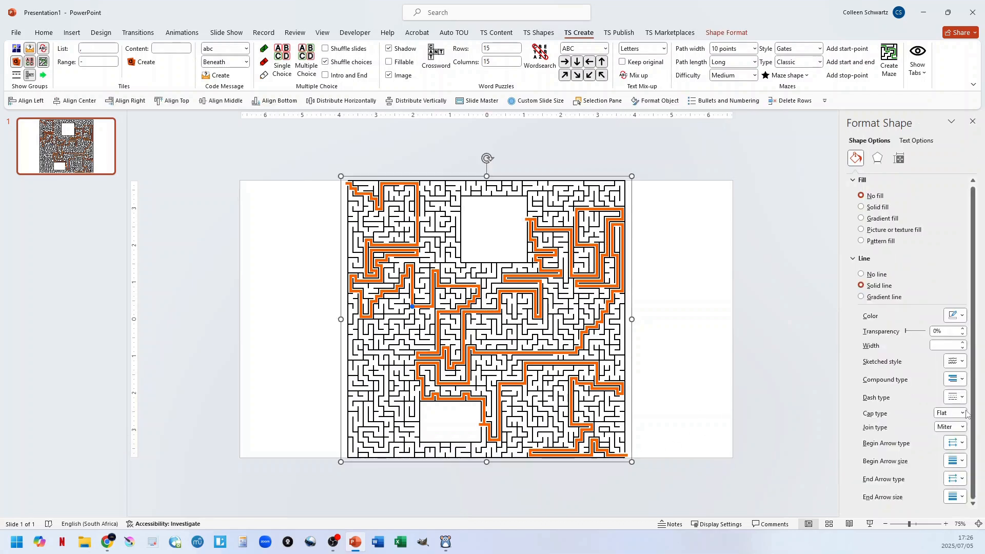
{"action": "left_click", "coordinate": [963, 427]}
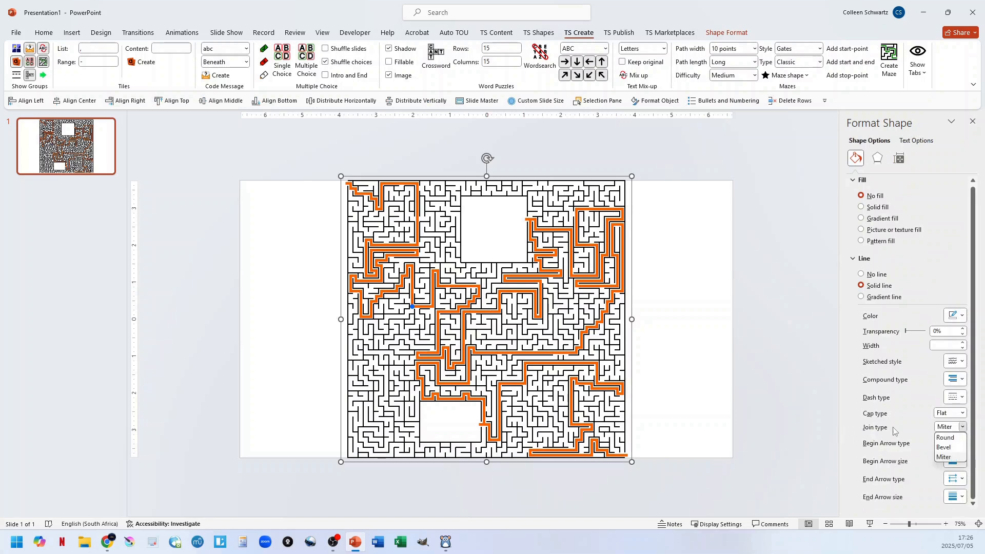
{"action": "left_click", "coordinate": [946, 439]}
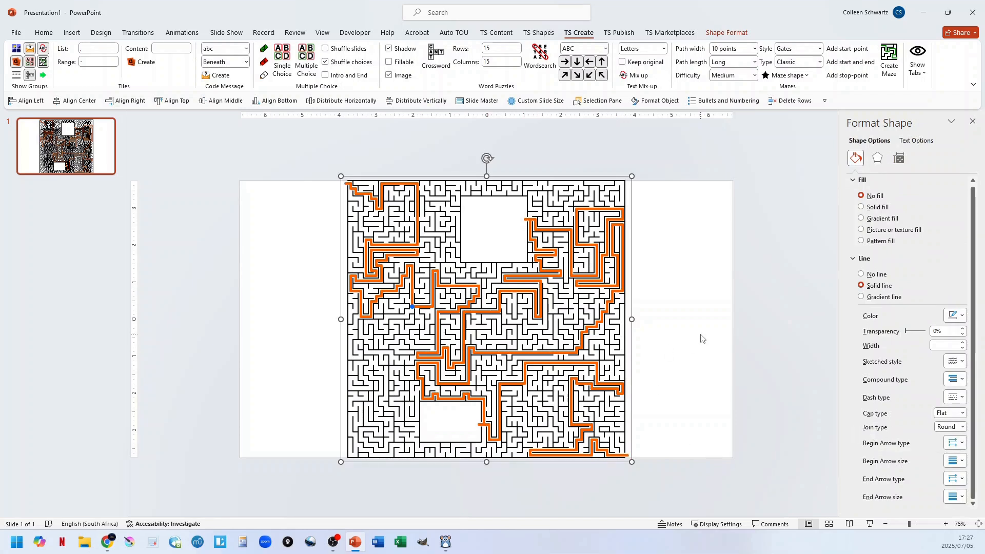
{"action": "left_click", "coordinate": [713, 325]}
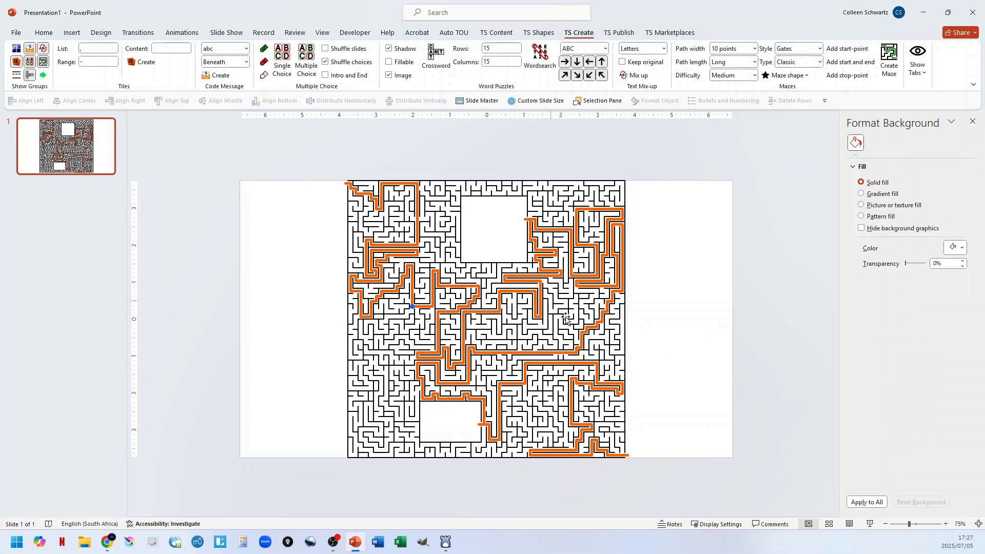
Undo the formatting changes and the generation of the maze with three stop-points.
{"action": "key", "text": "ctrl+z"}
{"action": "key", "text": "ctrl+z"}
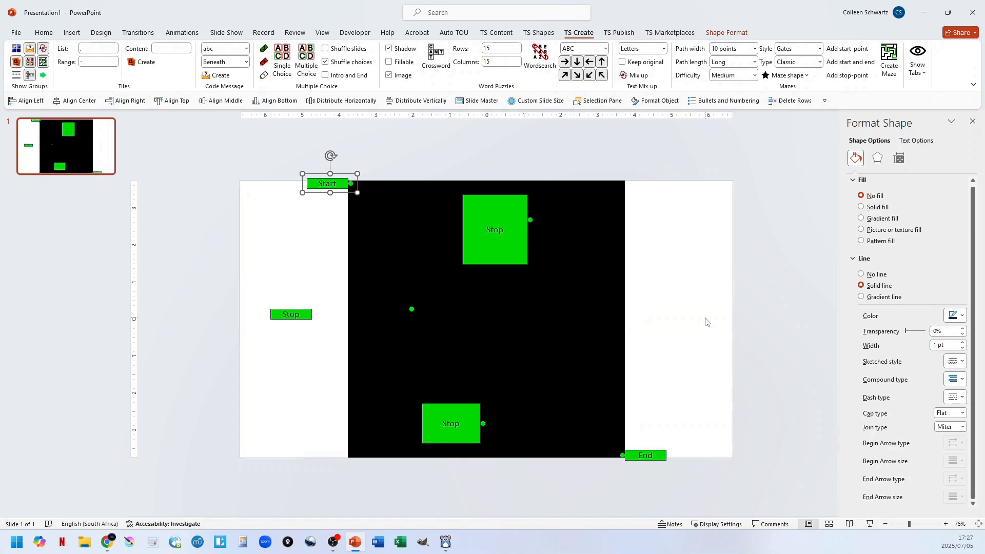
Set the maze type to Classic and the style to Points, generate the maze with its stop-points, and dismiss the completion notice.
{"action": "left_click", "coordinate": [812, 64]}
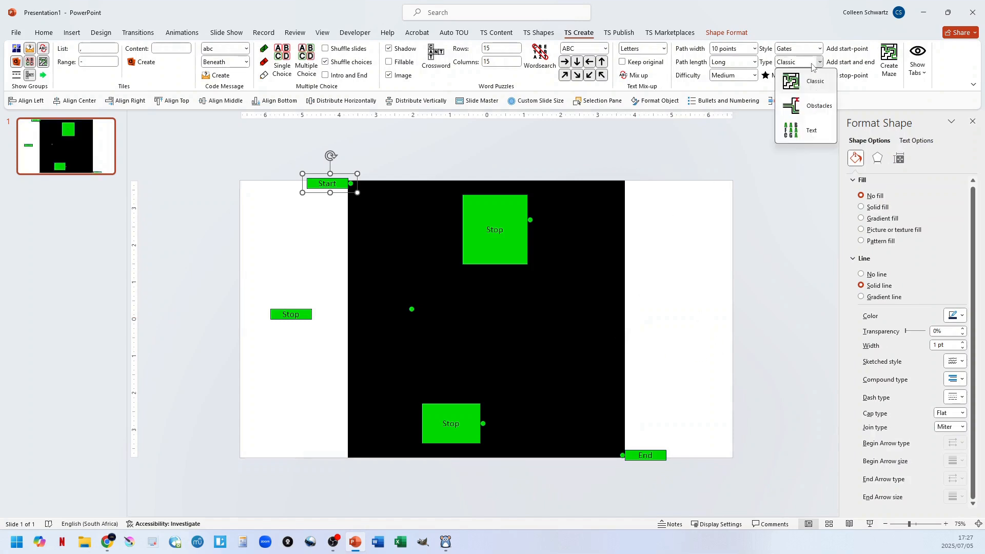
{"action": "left_click", "coordinate": [808, 82]}
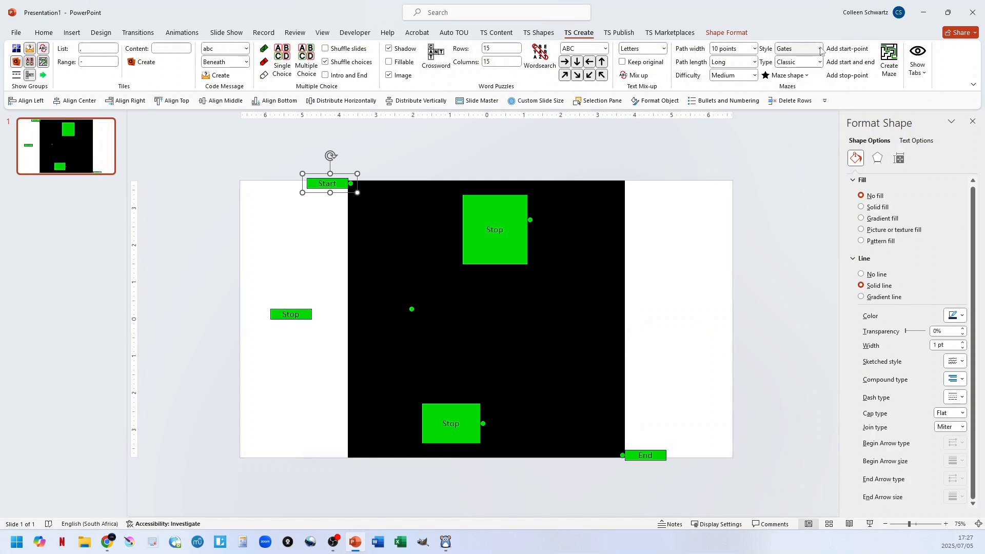
{"action": "left_click", "coordinate": [799, 50]}
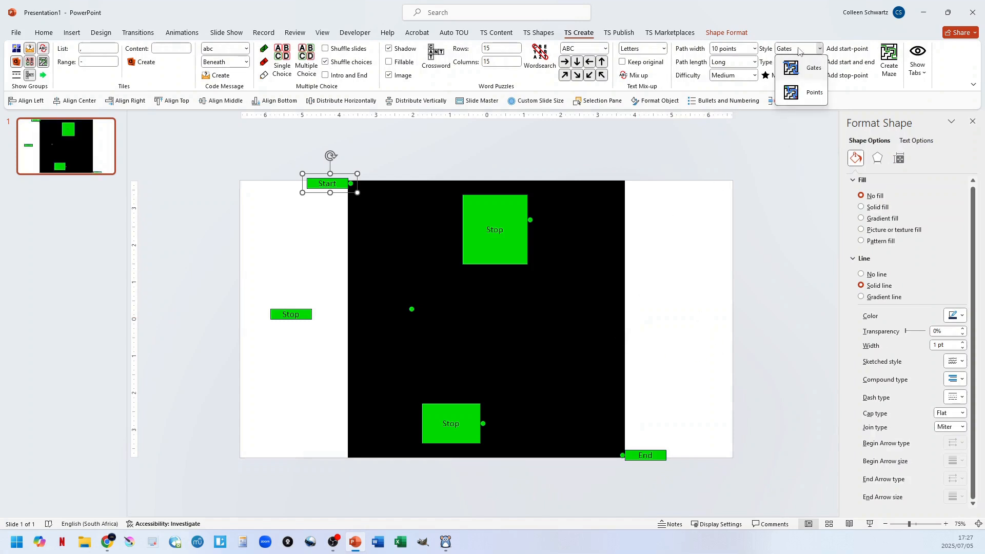
{"action": "left_click", "coordinate": [795, 96]}
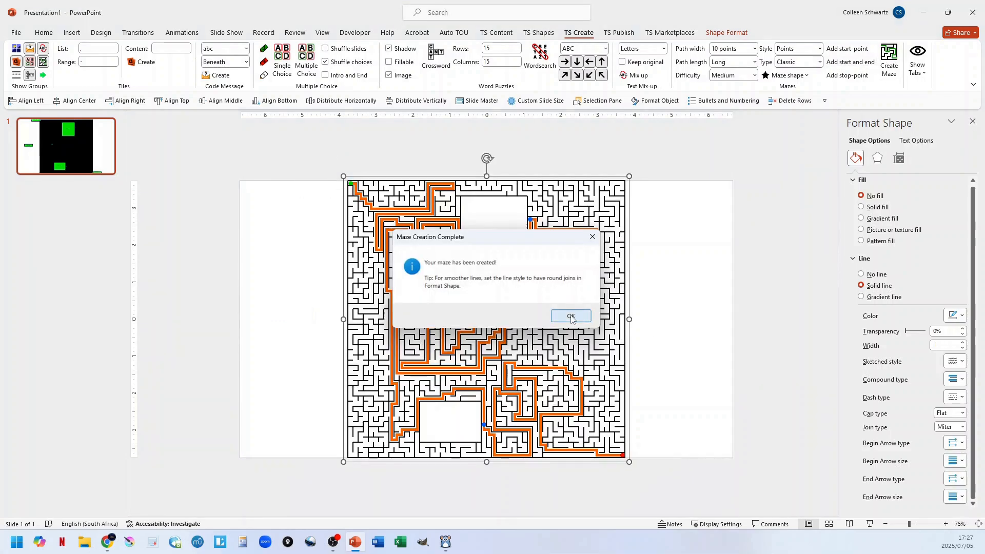
{"action": "left_click", "coordinate": [571, 316]}
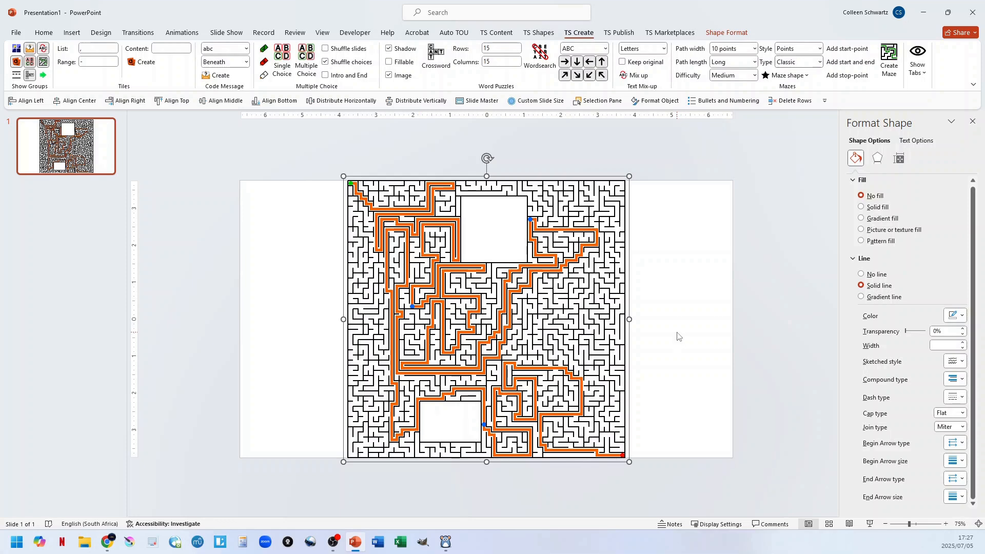
Undo the maze generation and delete the black square with all its start, stop and end markers.
{"action": "key", "text": "ctrl+z"}
{"action": "key", "text": "ctrl+z"}
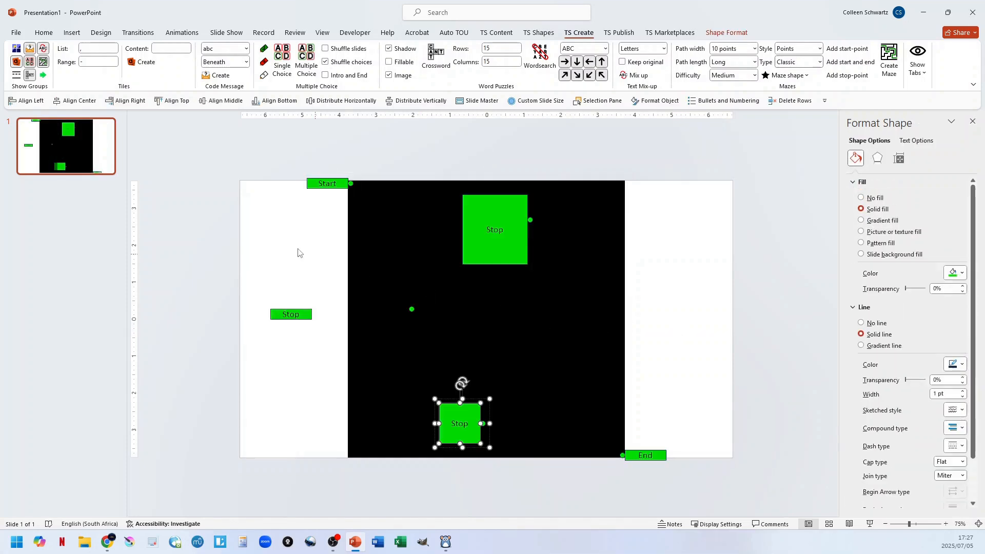
{"action": "left_click", "coordinate": [213, 169]}
{"action": "left_click_drag", "start_coordinate": [228, 150], "coordinate": [773, 504]}
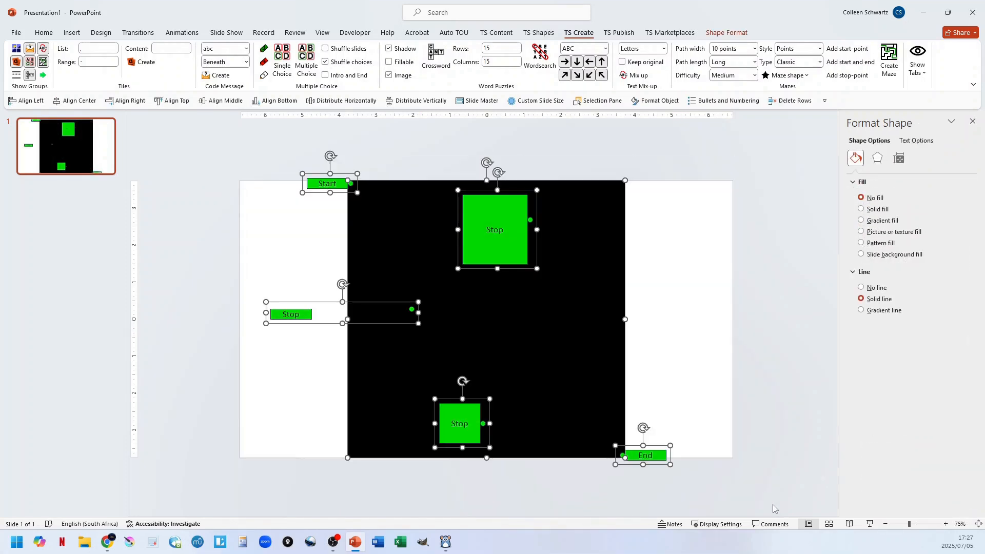
{"action": "key", "text": "Delete"}
Generate a maze from the built-in number 8 shape with its default start and end points, and undo it back to an empty slide.
{"action": "left_click", "coordinate": [787, 75]}
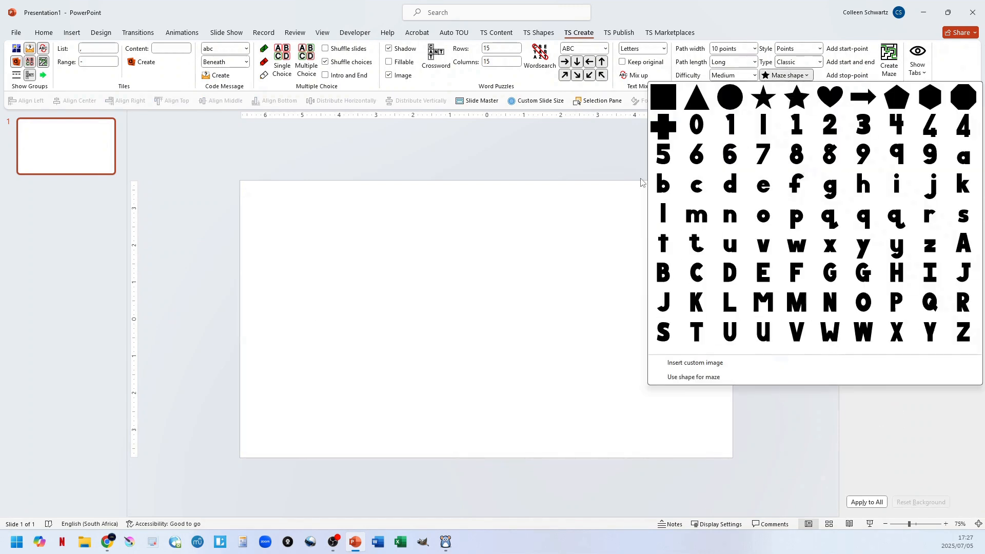
{"action": "left_click", "coordinate": [788, 158]}
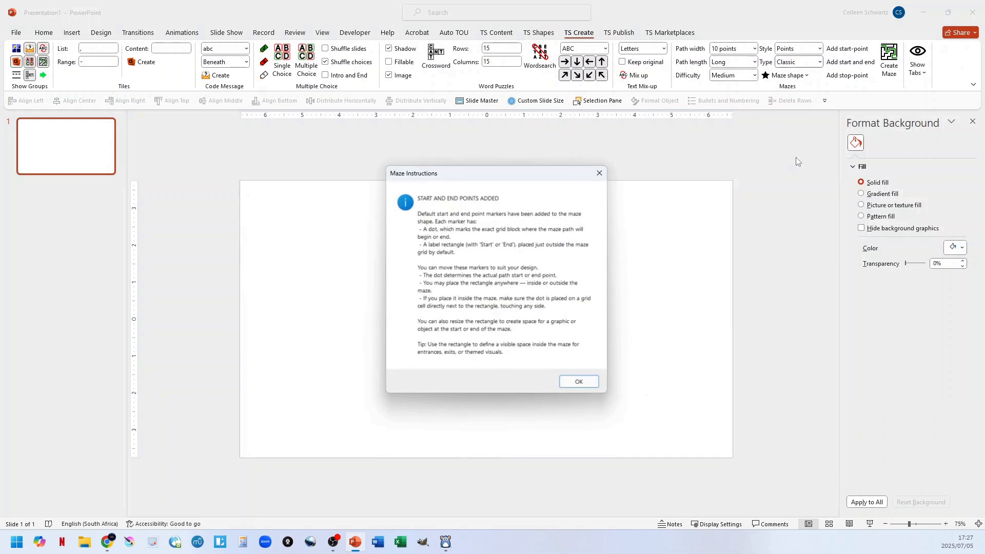
{"action": "left_click", "coordinate": [585, 385]}
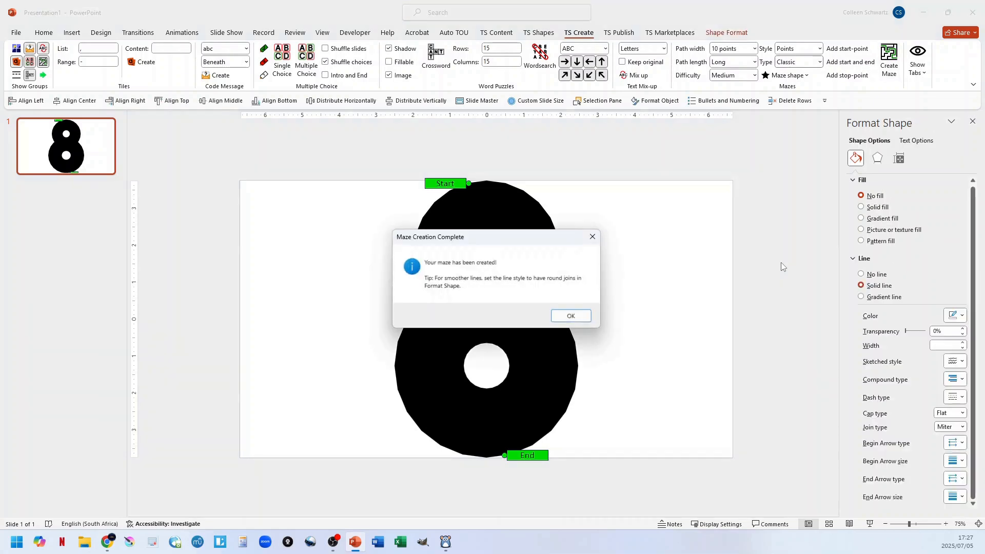
{"action": "left_click", "coordinate": [571, 316]}
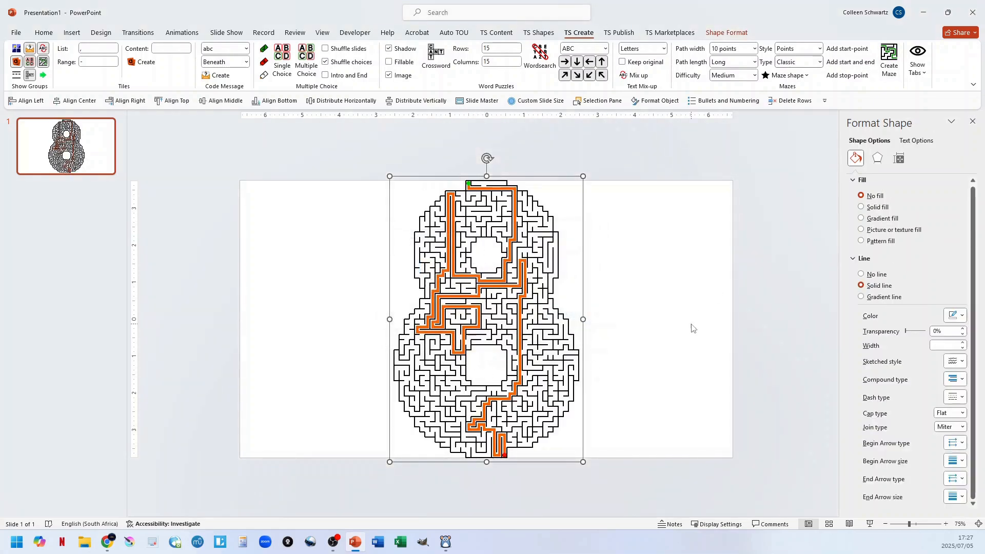
{"action": "key", "text": "ctrl+z"}
{"action": "key", "text": "ctrl+z"}
Insert the letter E maze shape with its default start and end markers and dismiss the maze instructions.
{"action": "left_click", "coordinate": [789, 75]}
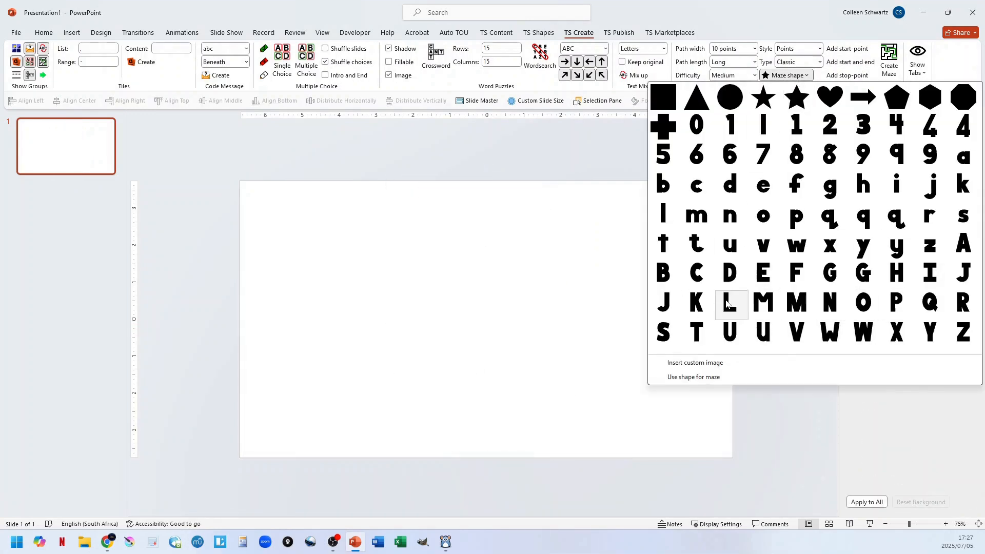
{"action": "left_click", "coordinate": [761, 277]}
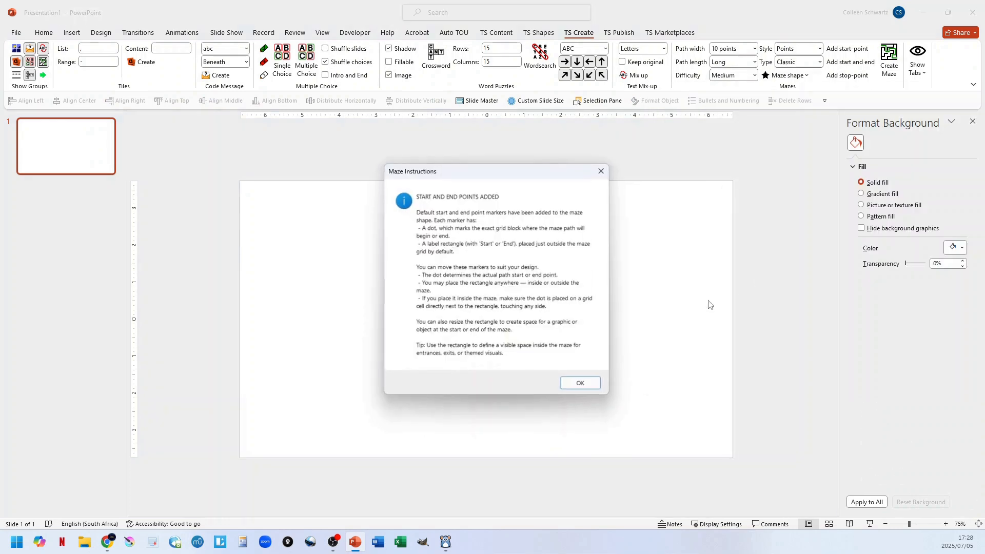
{"action": "left_click", "coordinate": [577, 383]}
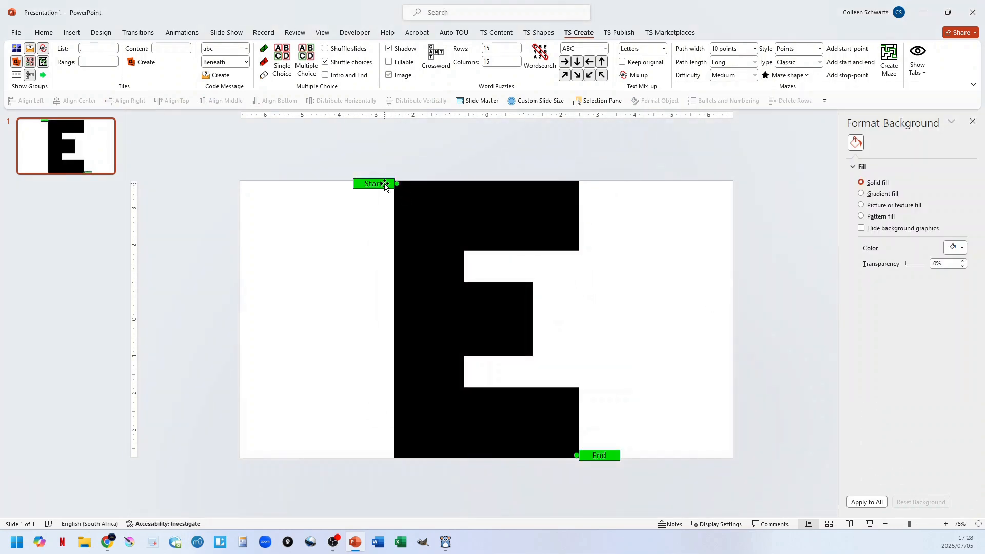
Move the Start marker and its dot to the right end of the E's top arm, and generate the maze.
{"action": "left_click_drag", "start_coordinate": [384, 184], "coordinate": [614, 198]}
{"action": "left_click", "coordinate": [567, 193]}
{"action": "left_click", "coordinate": [617, 209]}
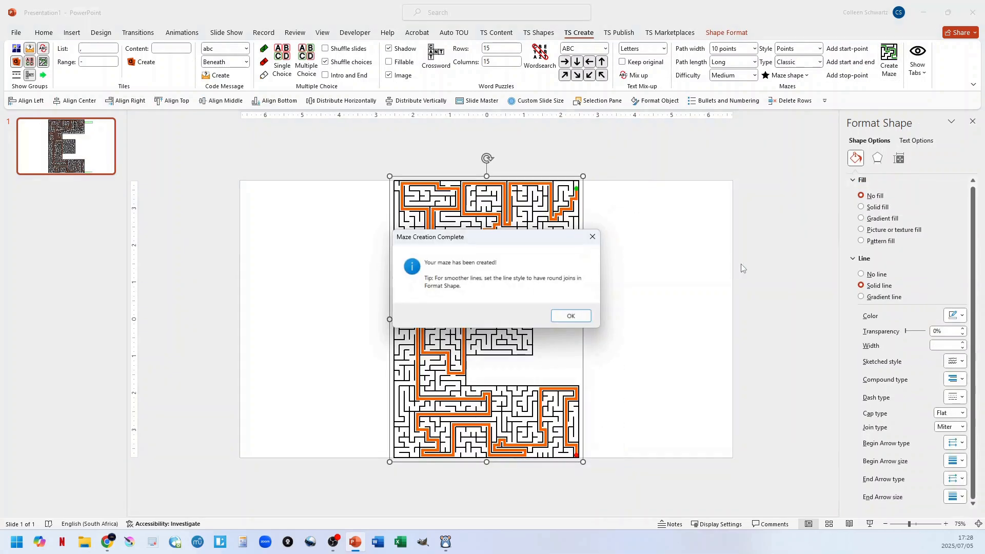
{"action": "left_click", "coordinate": [568, 317]}
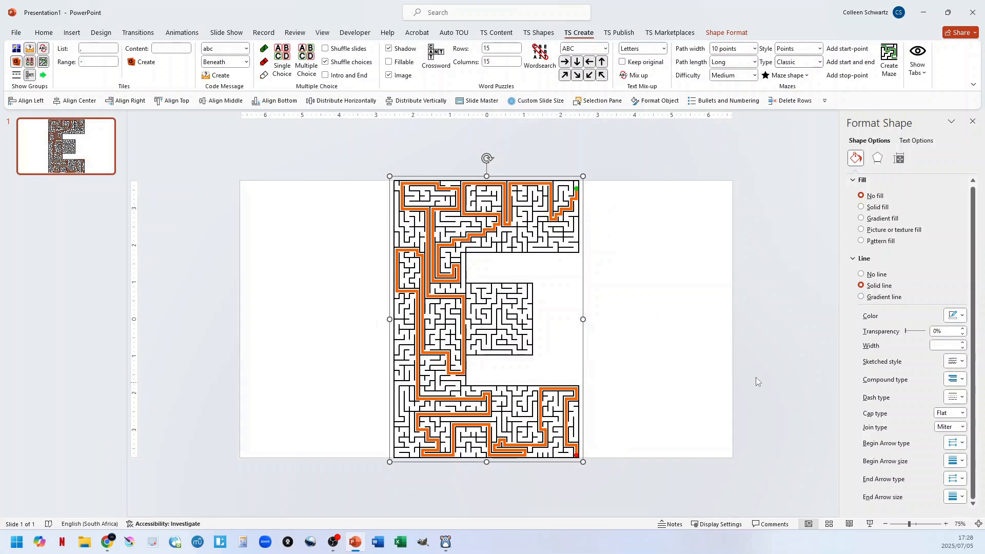
Undo the letter E maze and its shape until the slide is empty.
{"action": "key", "text": "ctrl+z"}
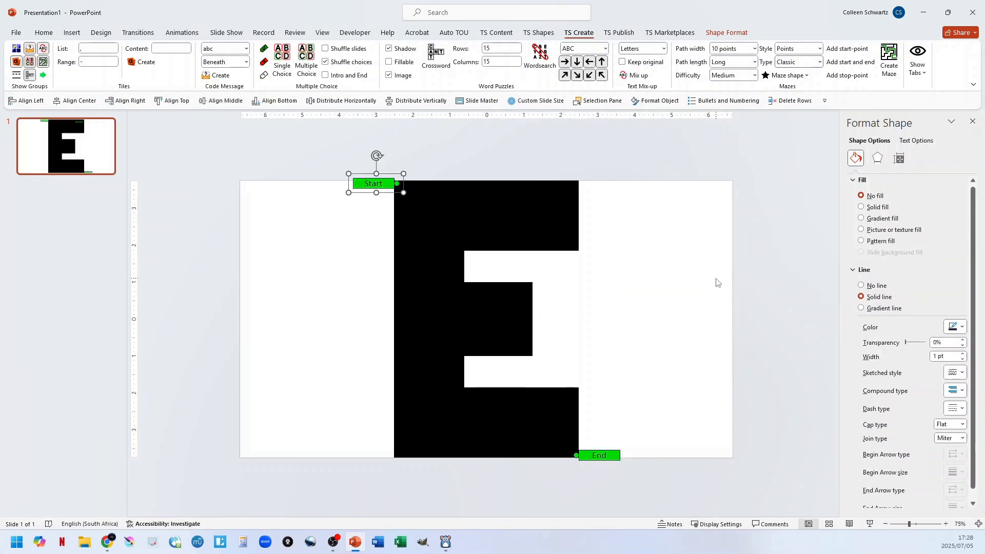
{"action": "key", "text": "ctrl+z"}
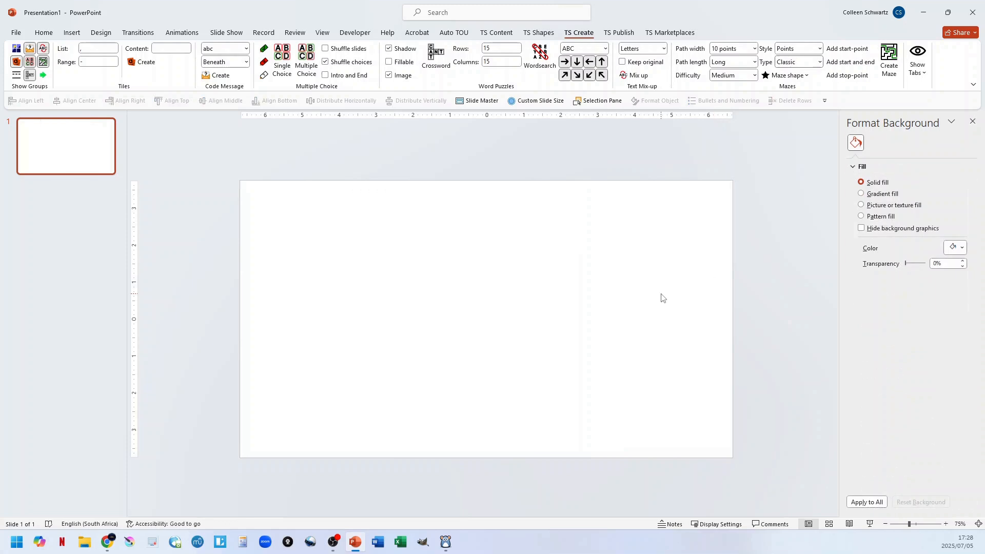
{"action": "left_click", "coordinate": [72, 34]}
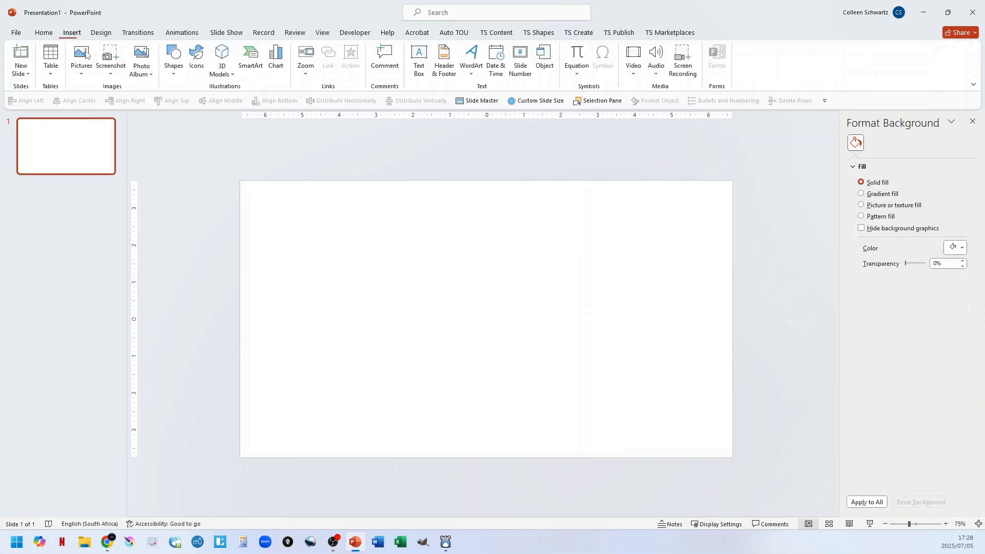
{"action": "left_click", "coordinate": [173, 60]}
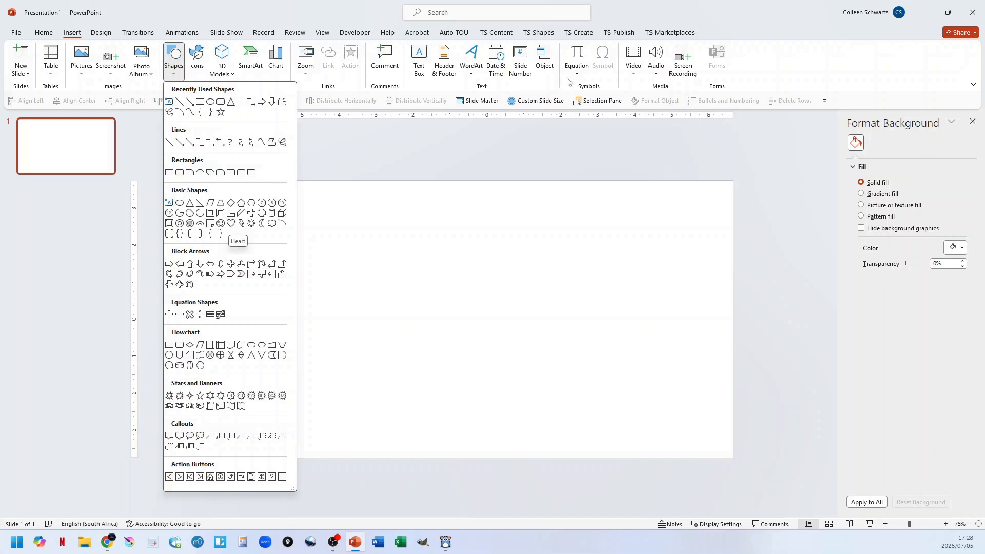
{"action": "left_click", "coordinate": [580, 33]}
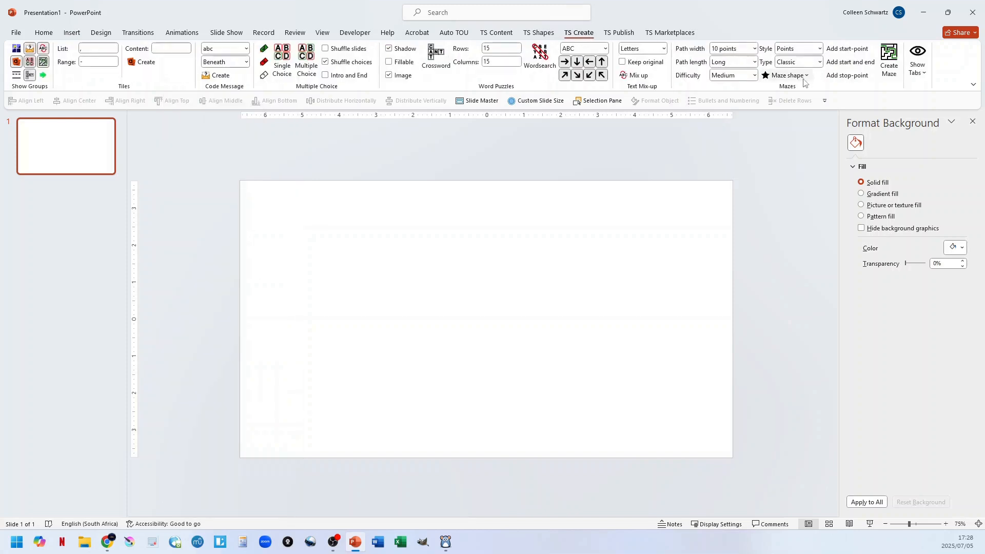
Generate a maze from the built-in circle shape with its default start and end points, and undo it back to an empty slide.
{"action": "left_click", "coordinate": [803, 77]}
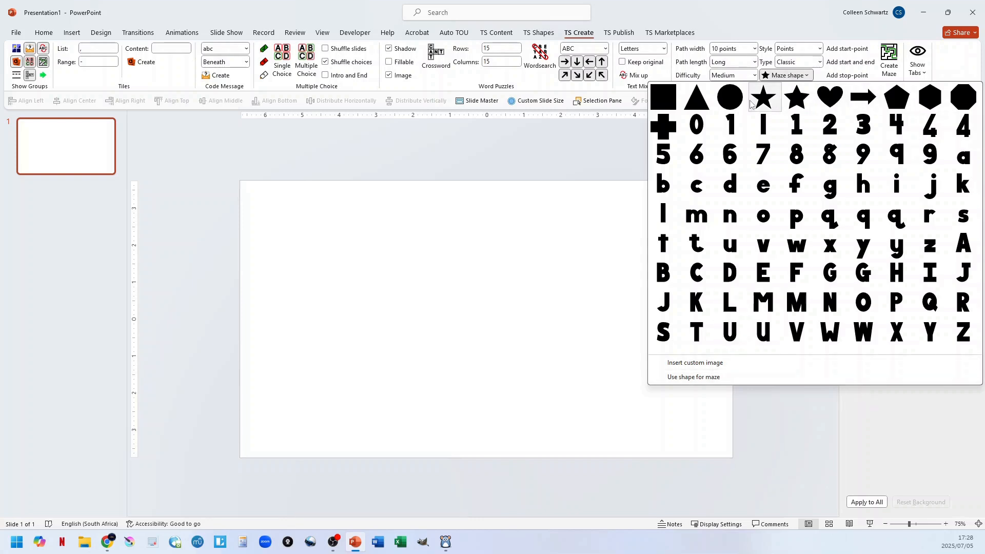
{"action": "left_click", "coordinate": [734, 101]}
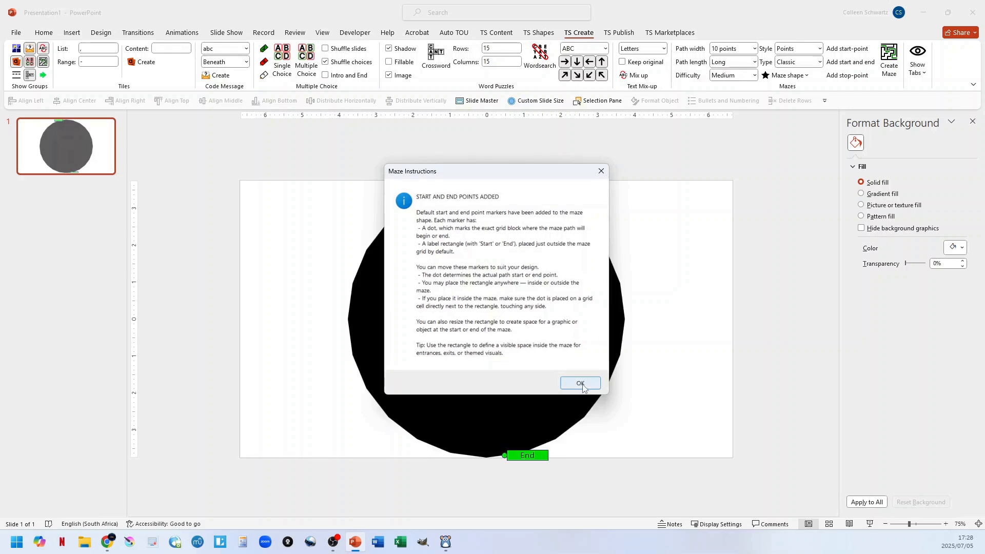
{"action": "left_click", "coordinate": [579, 383]}
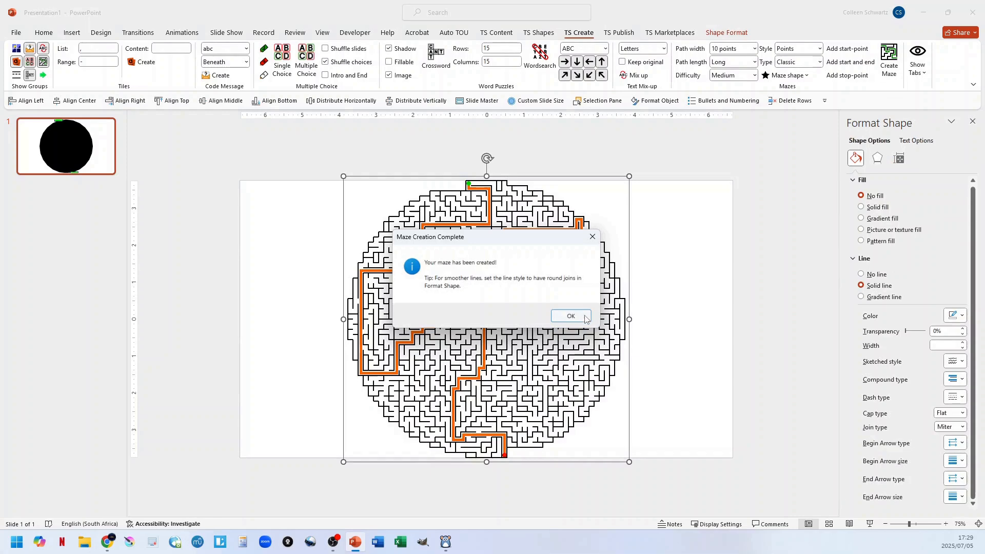
{"action": "left_click", "coordinate": [570, 318]}
{"action": "left_click", "coordinate": [729, 335]}
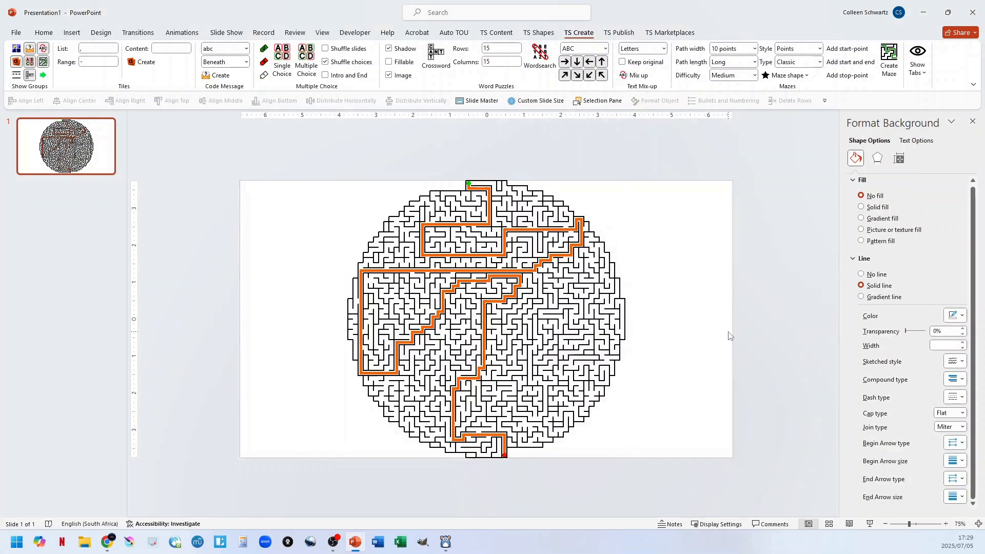
{"action": "key", "text": "ctrl+z"}
{"action": "key", "text": "ctrl+z"}
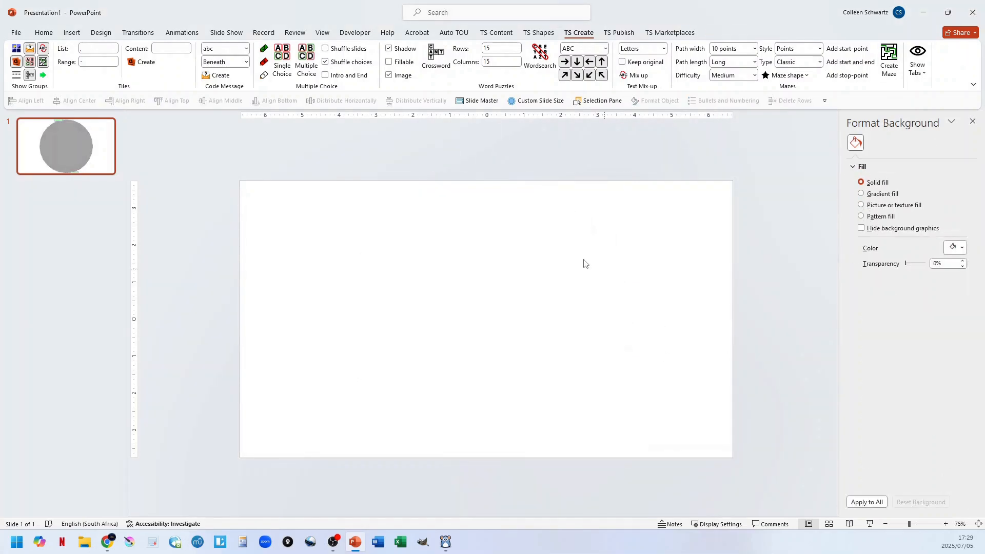
Draw a circle nearly as tall as the slide with the Oval shape and position it near the slide's centre.
{"action": "left_click", "coordinate": [71, 32]}
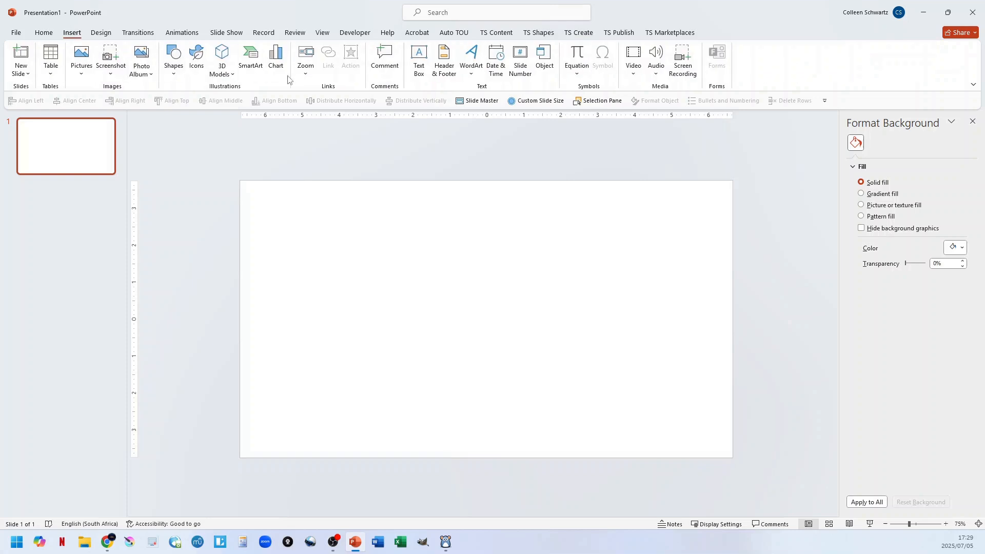
{"action": "left_click", "coordinate": [174, 59]}
{"action": "left_click", "coordinate": [210, 102]}
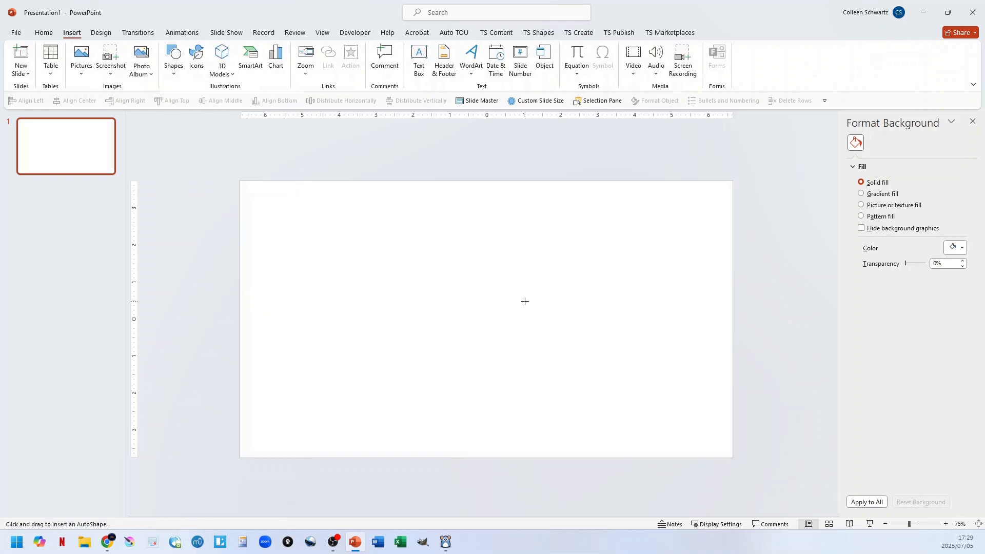
{"action": "left_click_drag", "start_coordinate": [369, 191], "coordinate": [637, 458]}
{"action": "left_click_drag", "start_coordinate": [505, 350], "coordinate": [497, 340]}
Use the drawn circle as the maze shape, generate a maze from it, and dismiss the completion notice.
{"action": "left_click", "coordinate": [578, 32]}
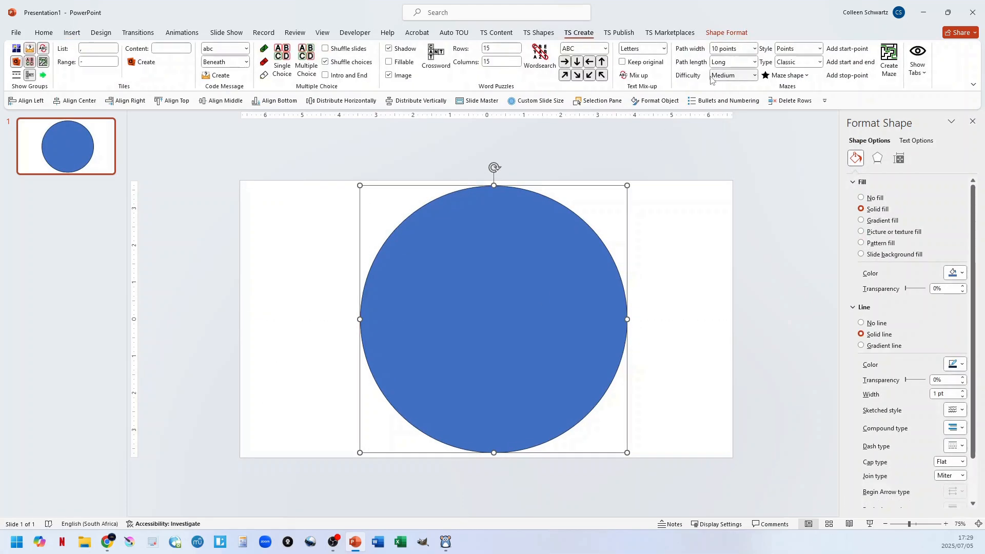
{"action": "left_click", "coordinate": [784, 75]}
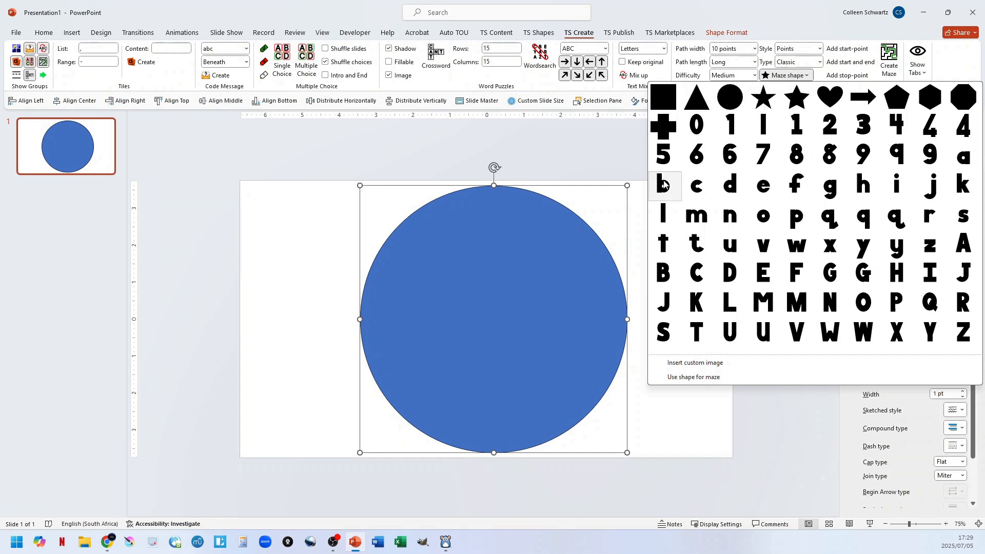
{"action": "left_click", "coordinate": [695, 378]}
{"action": "left_click", "coordinate": [578, 382]}
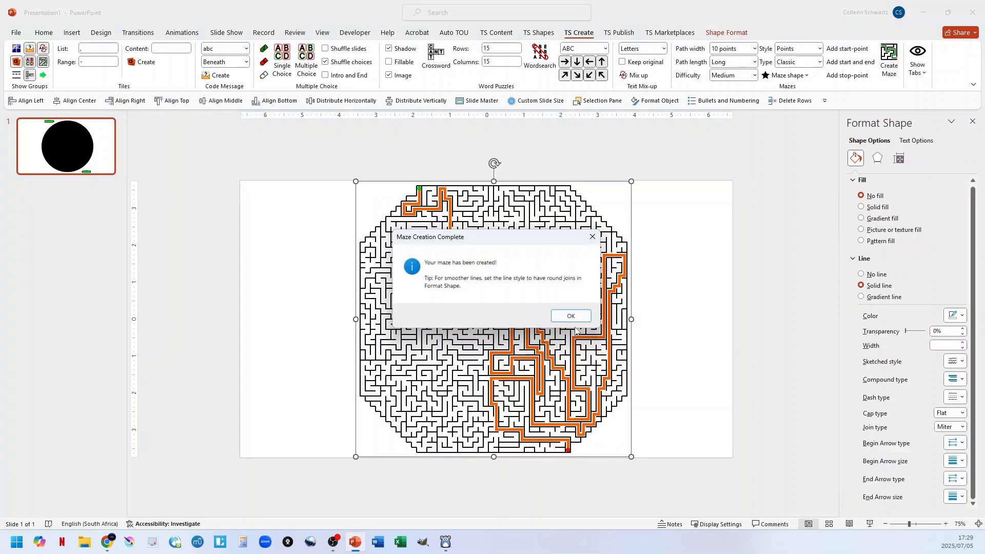
{"action": "left_click", "coordinate": [570, 316]}
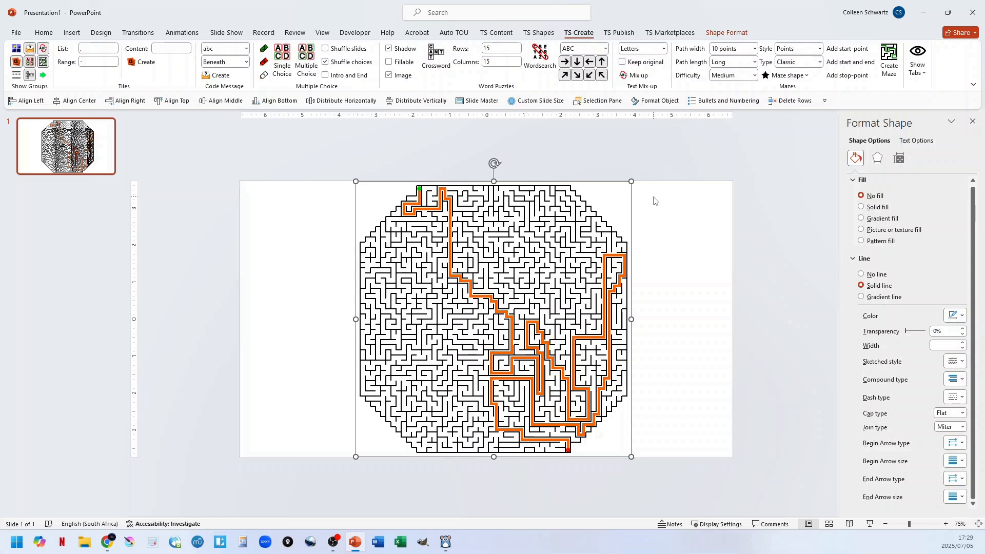
Delete the circle maze and draw a parallelogram about 9 inches wide and 5.6 inches high near the slide's centre.
{"action": "key", "text": "Delete"}
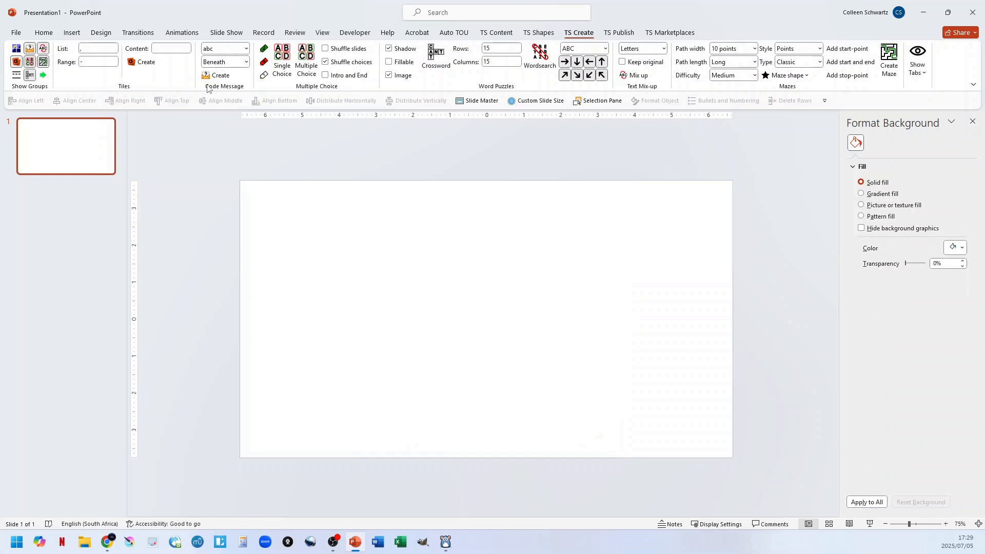
{"action": "left_click", "coordinate": [73, 32]}
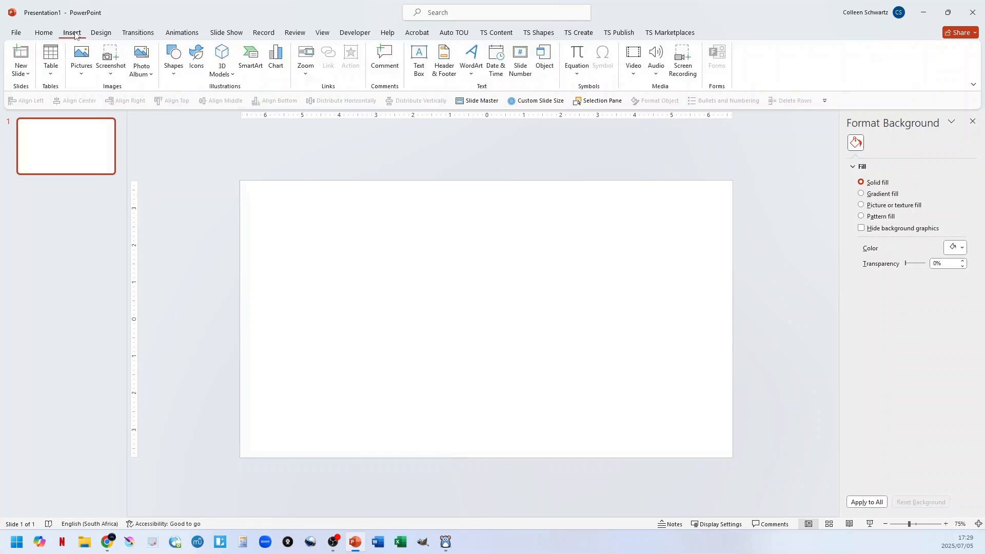
{"action": "left_click", "coordinate": [174, 67]}
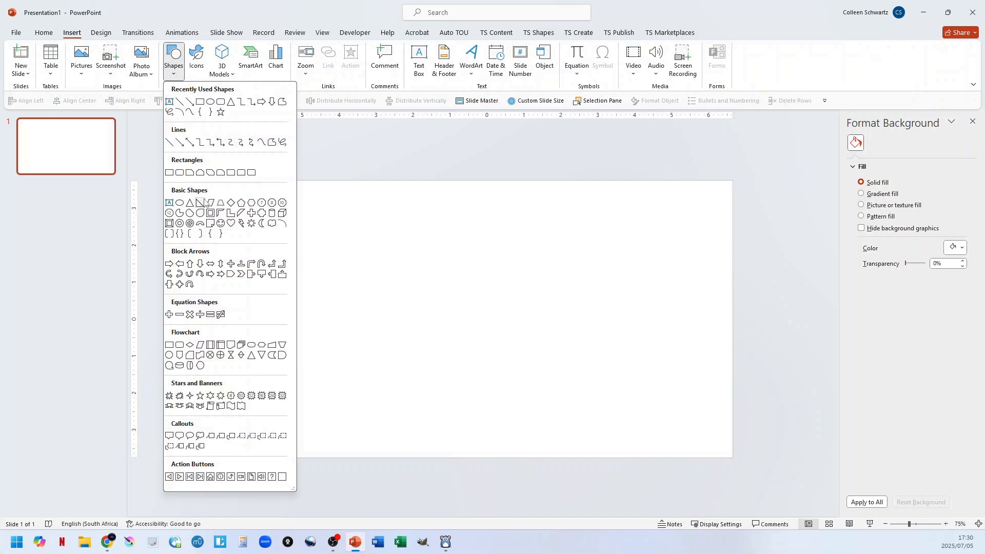
{"action": "left_click", "coordinate": [230, 213]}
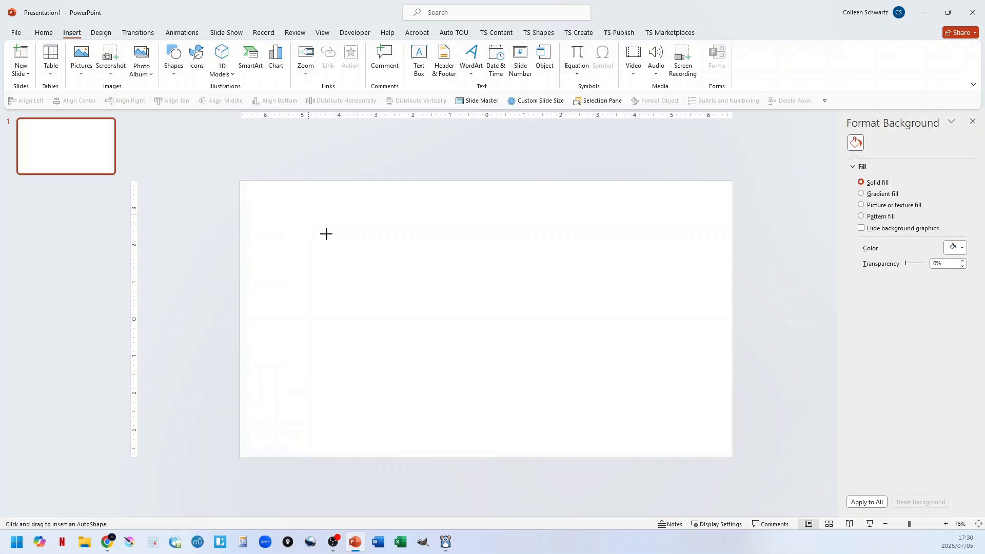
{"action": "left_click_drag", "start_coordinate": [324, 213], "coordinate": [657, 421]}
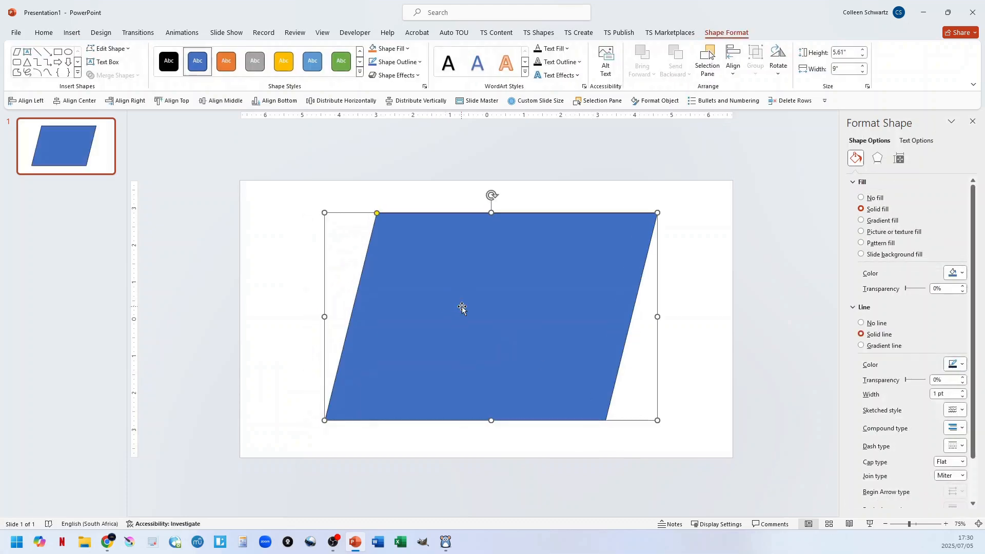
Use the parallelogram as the maze shape, generate a maze with the default start and end points, and dismiss the completion notice.
{"action": "left_click", "coordinate": [580, 34]}
{"action": "left_click", "coordinate": [786, 75]}
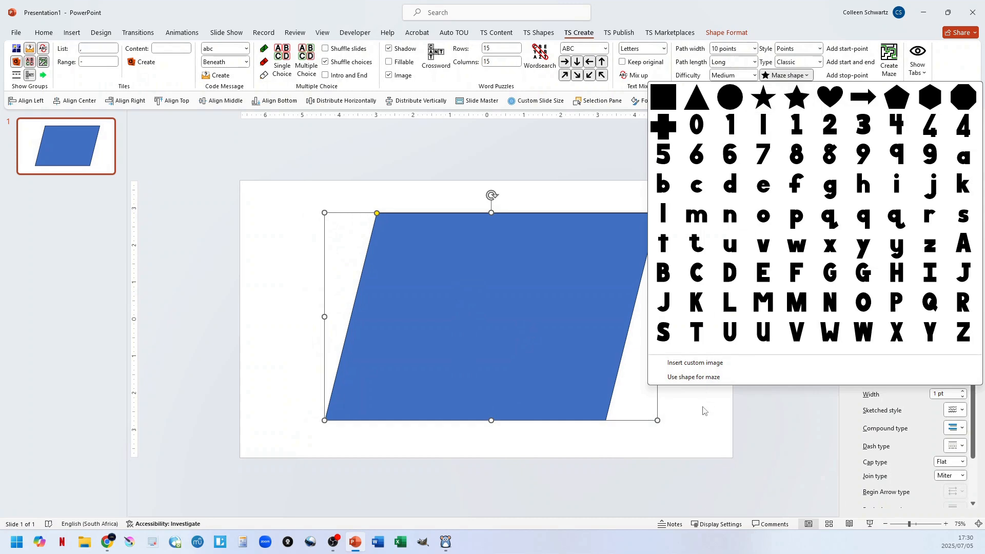
{"action": "left_click", "coordinate": [690, 378]}
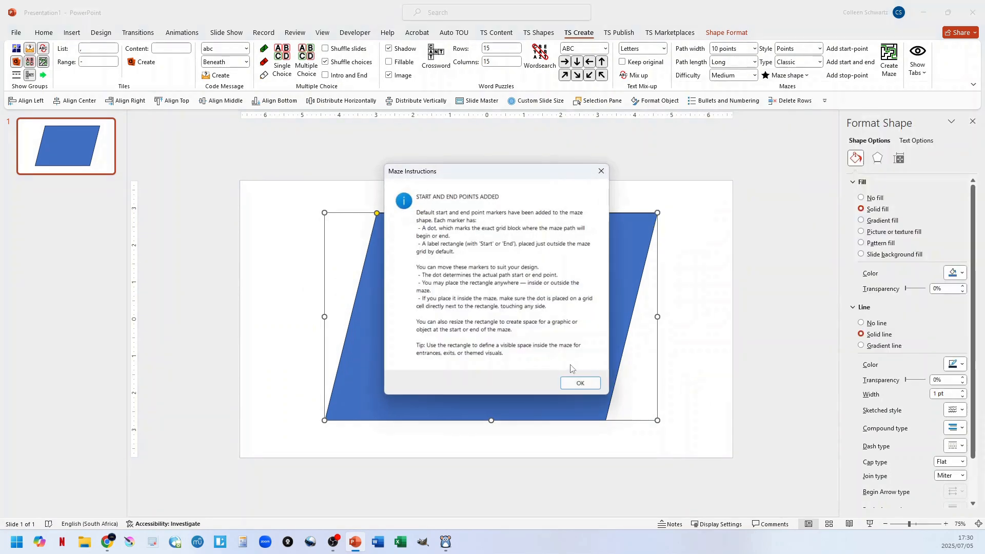
{"action": "left_click", "coordinate": [573, 379]}
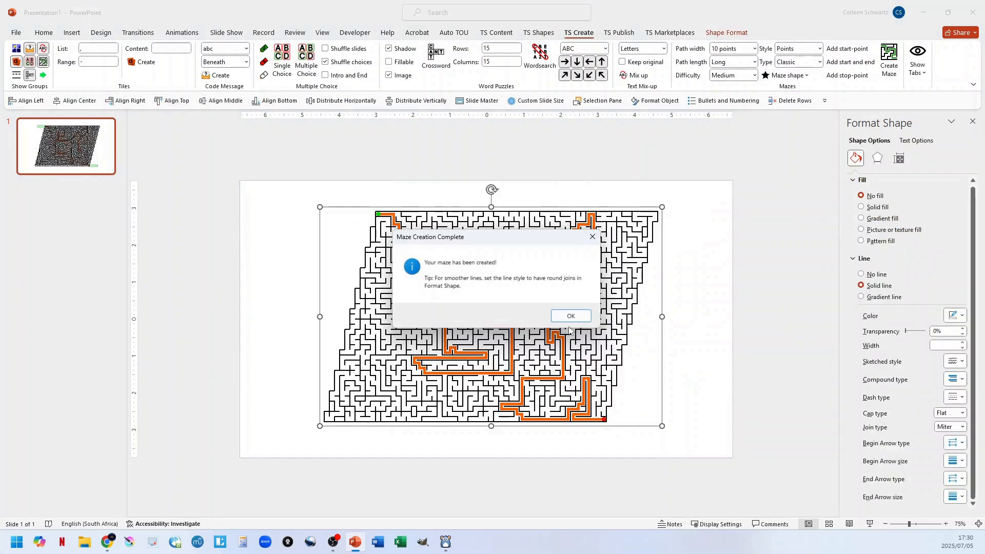
{"action": "left_click", "coordinate": [570, 316]}
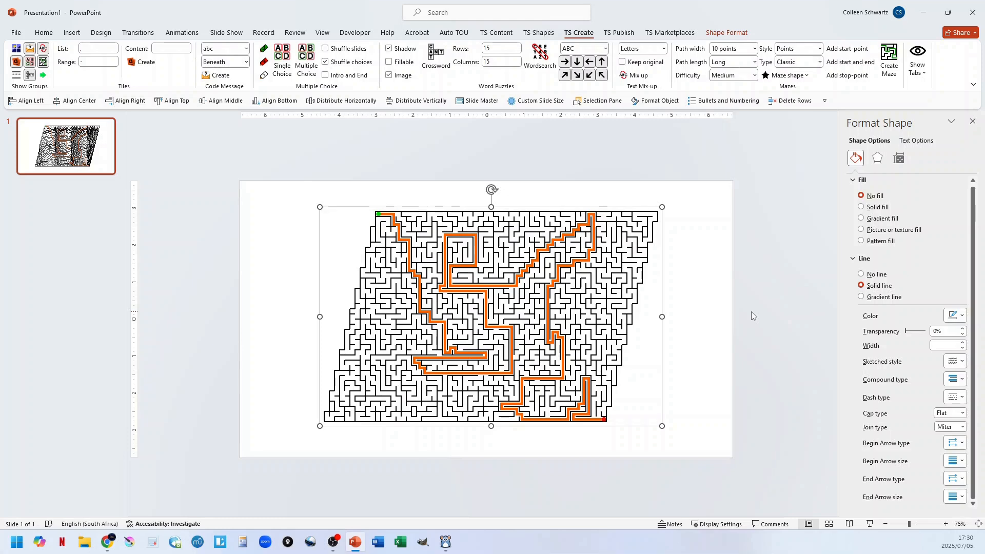
Undo the parallelogram maze and delete its shape so the slide is empty.
{"action": "key", "text": "ctrl+z"}
{"action": "key", "text": "ctrl+z"}
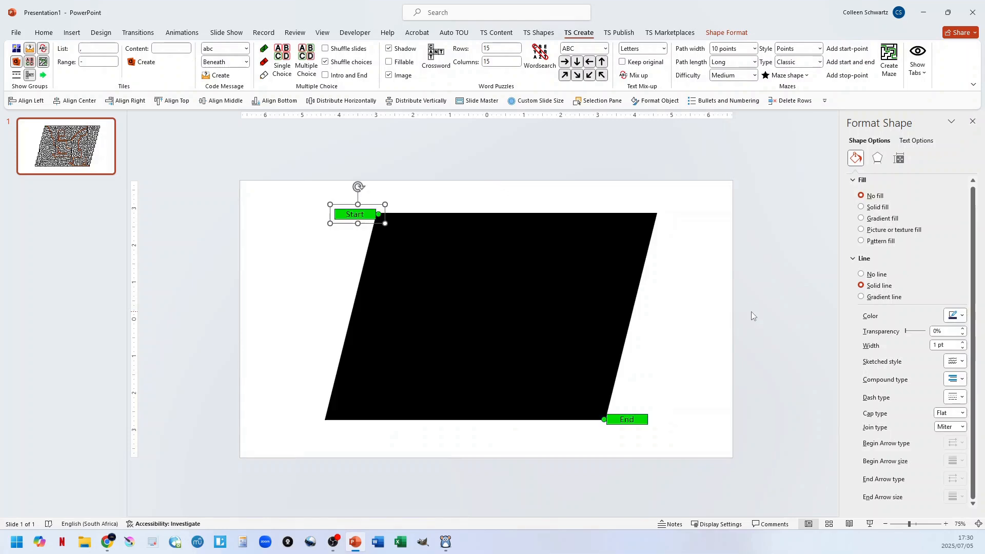
{"action": "left_click", "coordinate": [622, 290]}
{"action": "key", "text": "Delete"}
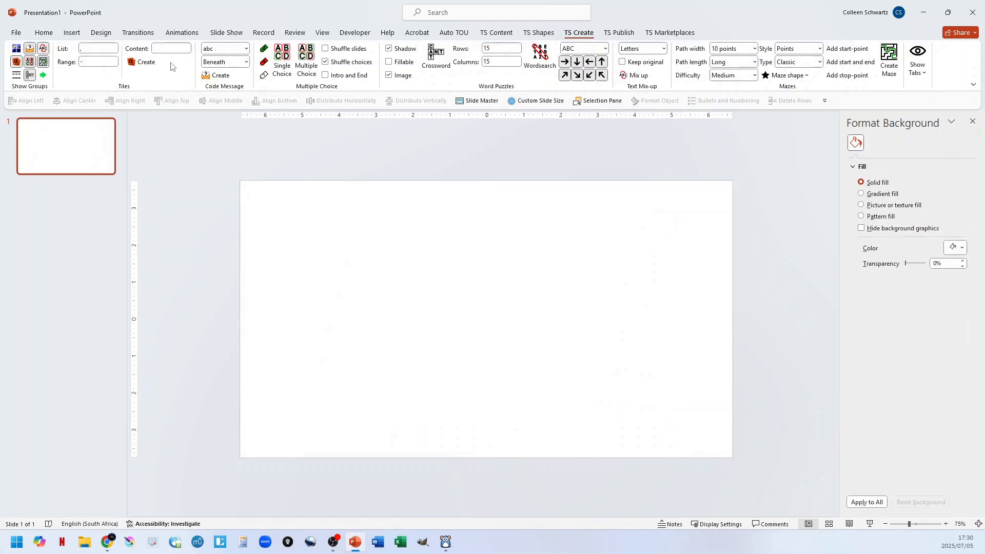
Draw a closed irregular zigzag polygon about 11 inches wide and 5.9 inches high across the slide with the Freeform shape.
{"action": "left_click", "coordinate": [72, 33]}
{"action": "left_click", "coordinate": [173, 64]}
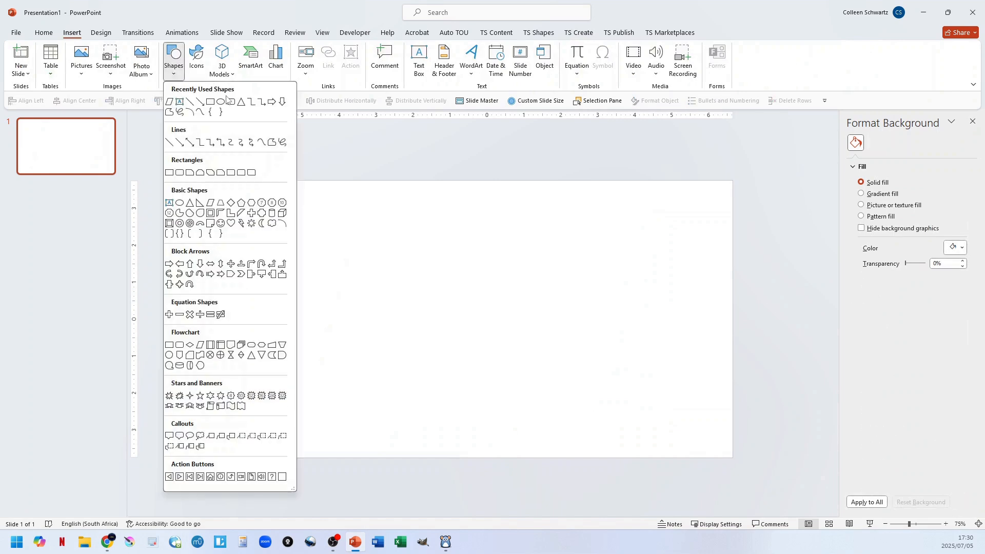
{"action": "left_click", "coordinate": [271, 143]}
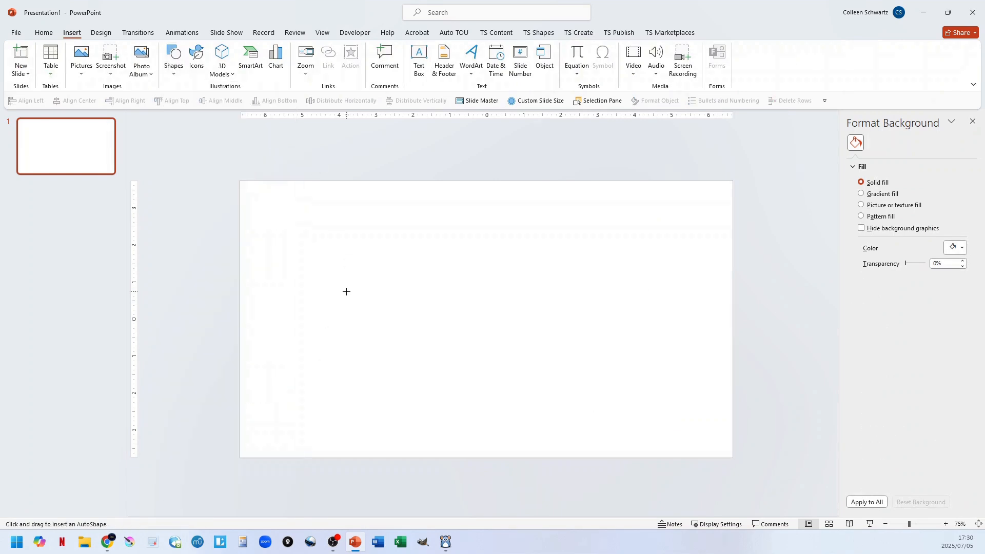
{"action": "left_click", "coordinate": [374, 305]}
{"action": "left_click", "coordinate": [357, 247]}
{"action": "left_click", "coordinate": [414, 209]}
{"action": "left_click", "coordinate": [501, 282]}
{"action": "left_click", "coordinate": [564, 225]}
{"action": "left_click", "coordinate": [630, 207]}
{"action": "left_click", "coordinate": [716, 296]}
{"action": "left_click", "coordinate": [666, 387]}
{"action": "left_click", "coordinate": [593, 424]}
{"action": "left_click", "coordinate": [563, 350]}
{"action": "left_click", "coordinate": [511, 405]}
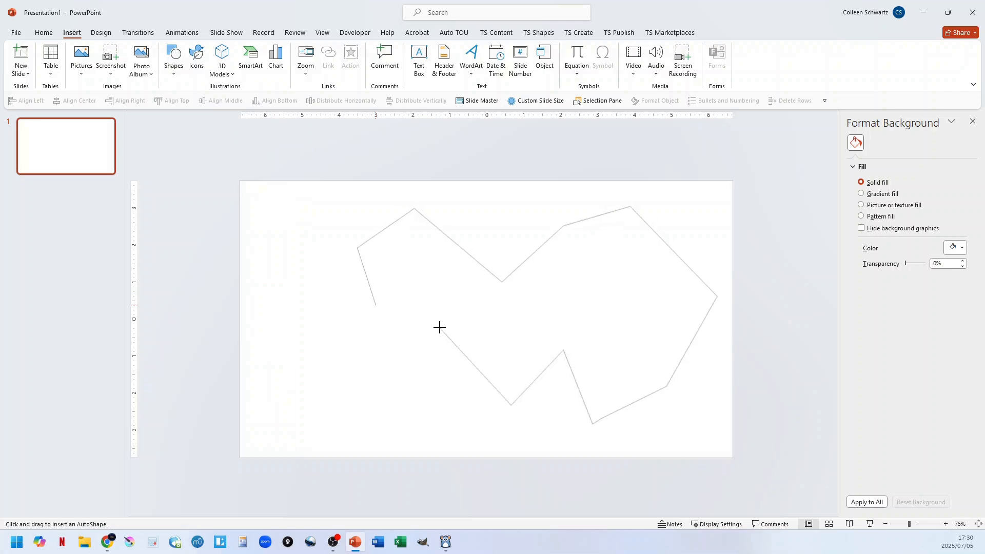
{"action": "left_click", "coordinate": [439, 328]}
{"action": "left_click", "coordinate": [396, 394]}
{"action": "left_click", "coordinate": [375, 354]}
{"action": "left_click", "coordinate": [312, 304]}
{"action": "left_click", "coordinate": [375, 305]}
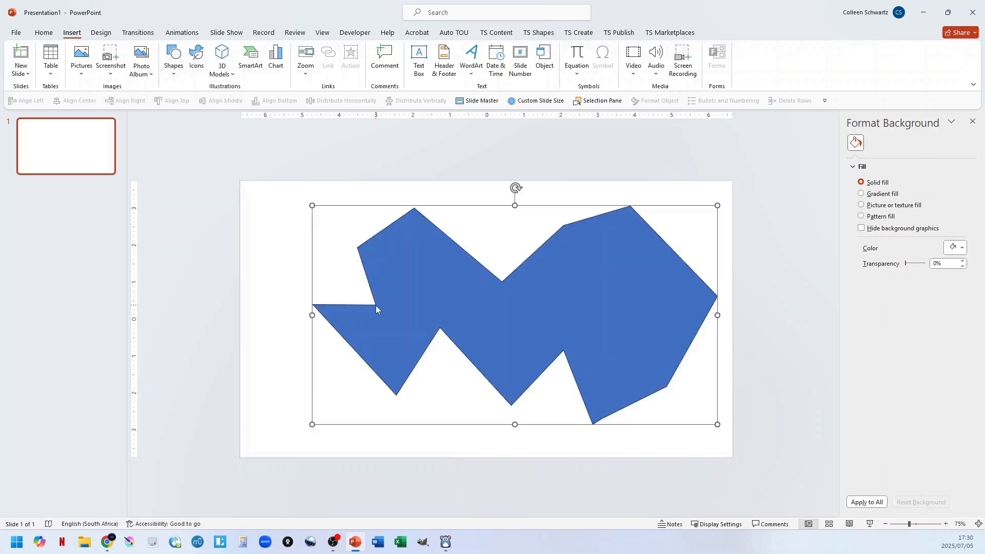
Use the freeform polygon as the maze shape, generate a maze from it, and dismiss the completion notice.
{"action": "left_click", "coordinate": [581, 34]}
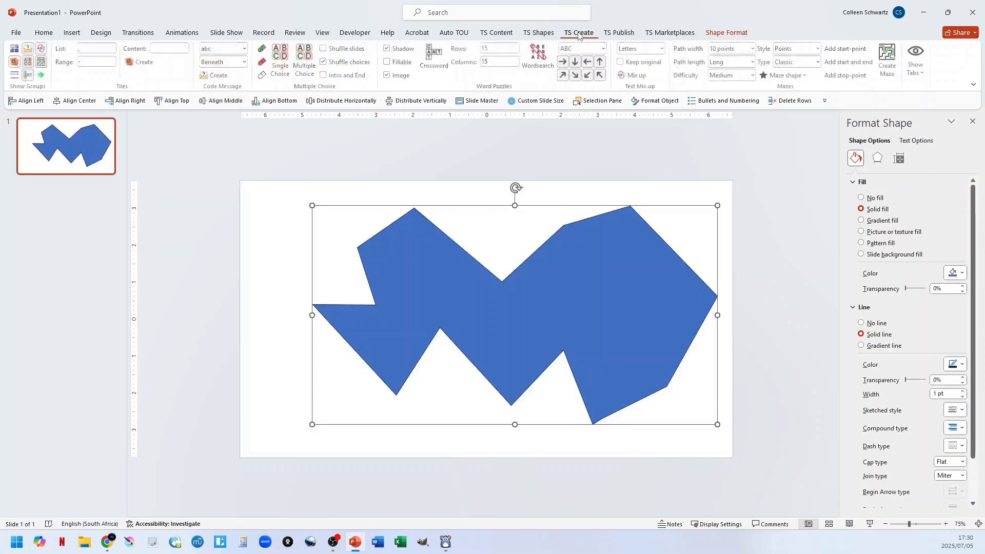
{"action": "left_click", "coordinate": [785, 77]}
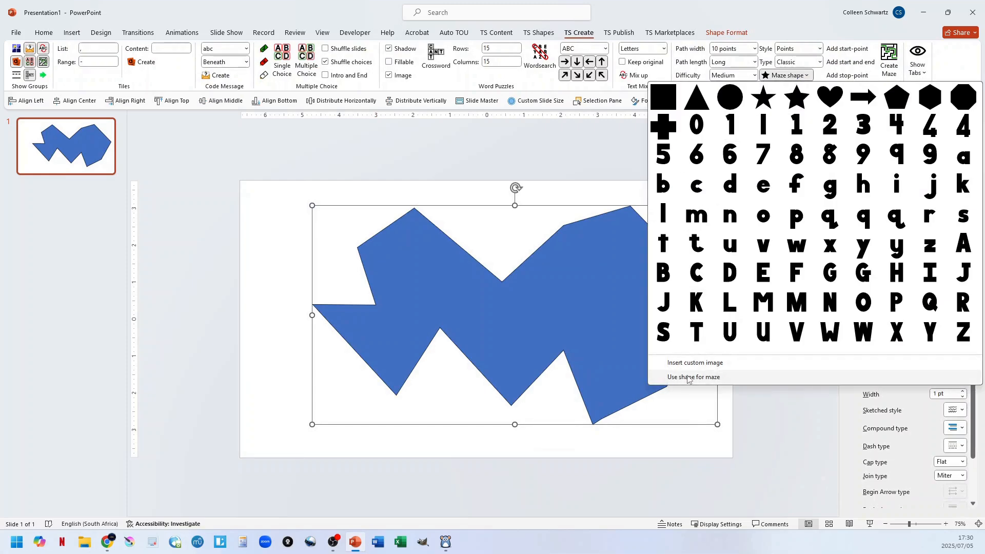
{"action": "left_click", "coordinate": [690, 374]}
{"action": "left_click", "coordinate": [580, 383]}
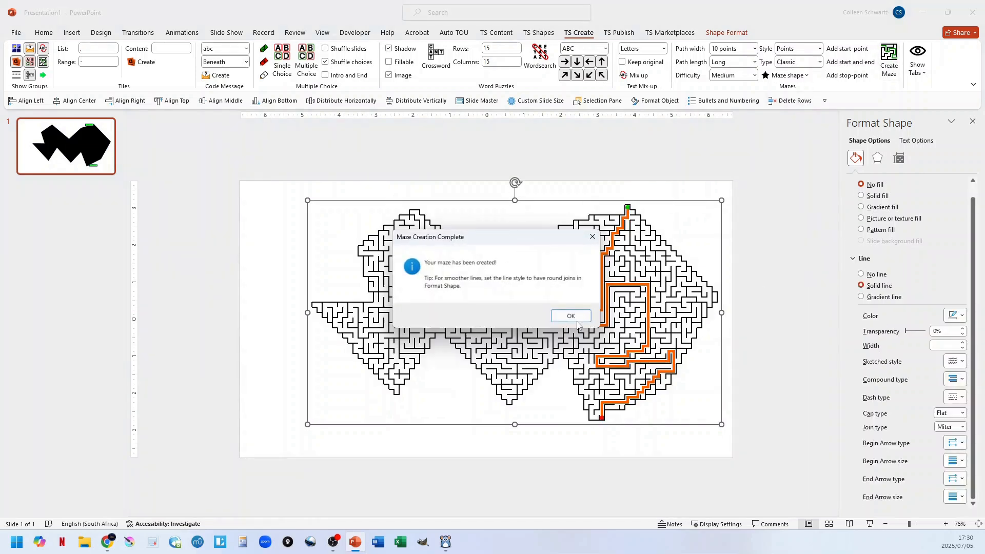
{"action": "key", "text": "Return"}
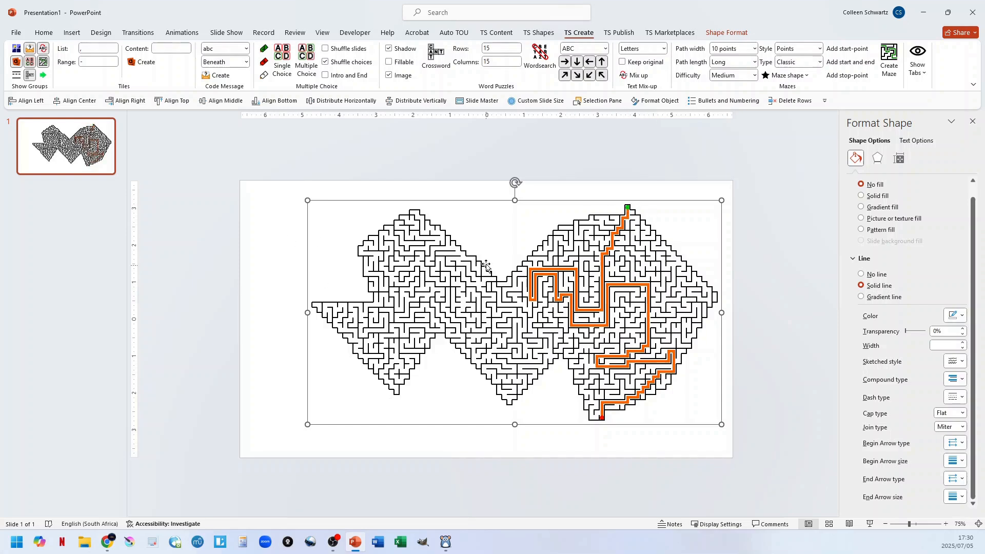
Deselect the freeform maze and undo it back to an empty slide.
{"action": "left_click", "coordinate": [772, 228]}
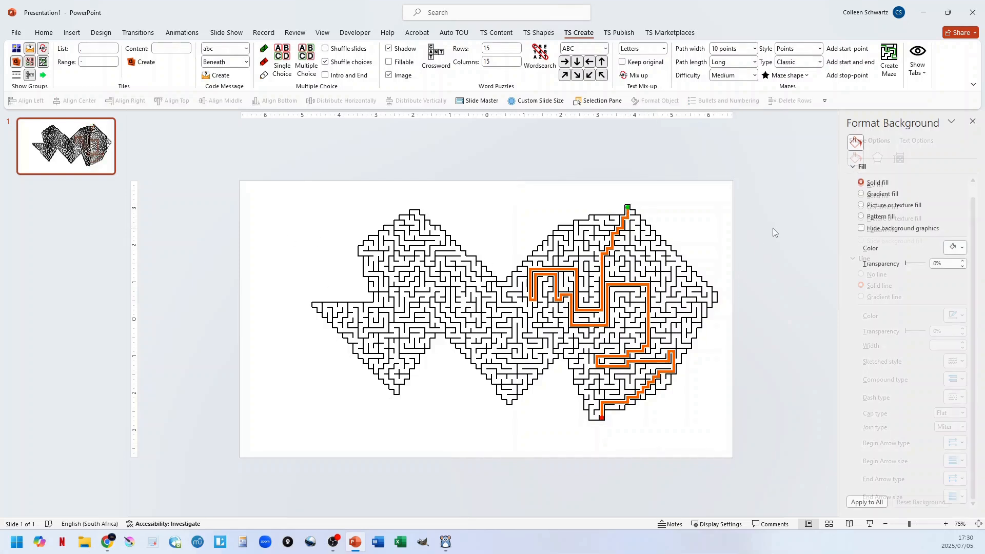
{"action": "key", "text": "ctrl+z"}
{"action": "key", "text": "ctrl+z"}
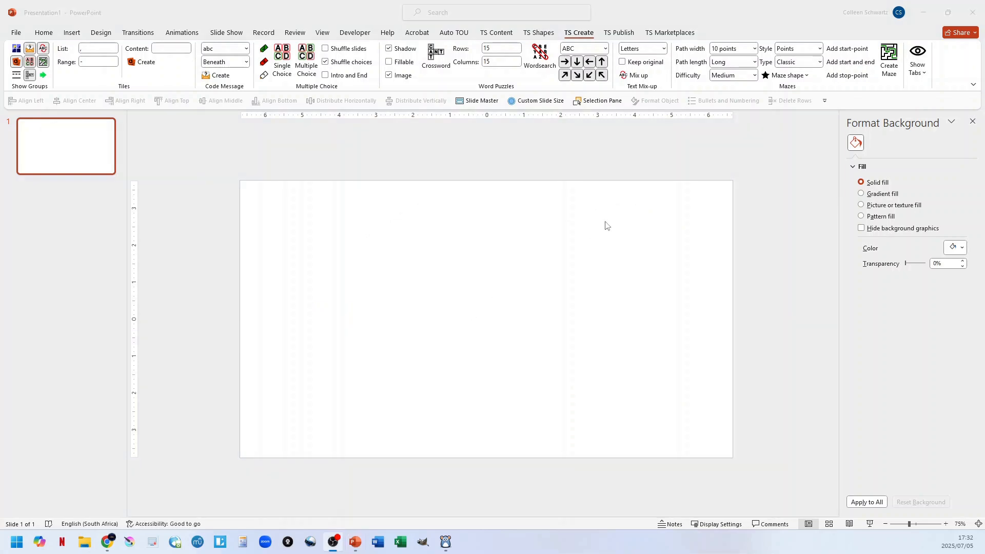
Insert the SVG shape file from the Flowers folder as a custom maze image and dismiss the conversion notice.
{"action": "left_click", "coordinate": [792, 76]}
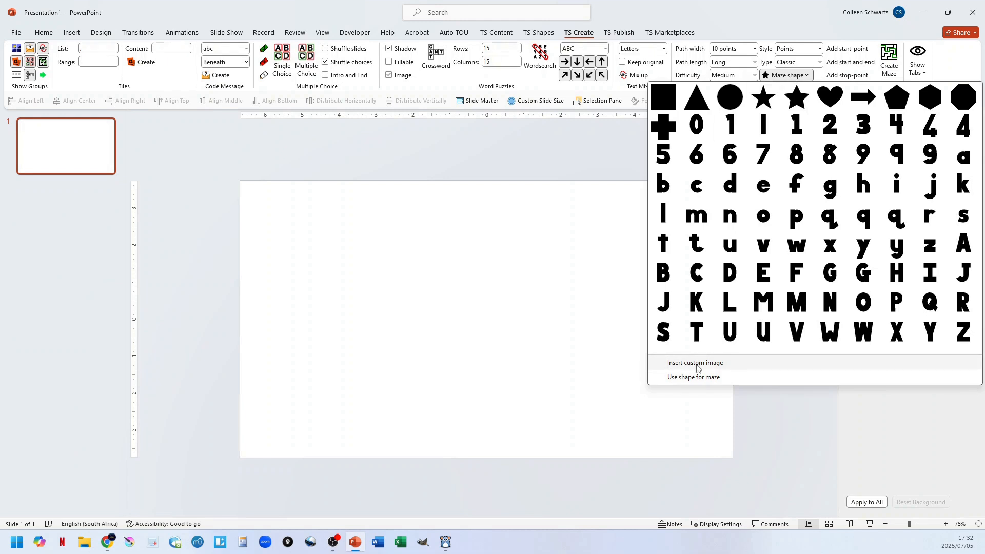
{"action": "left_click", "coordinate": [697, 368]}
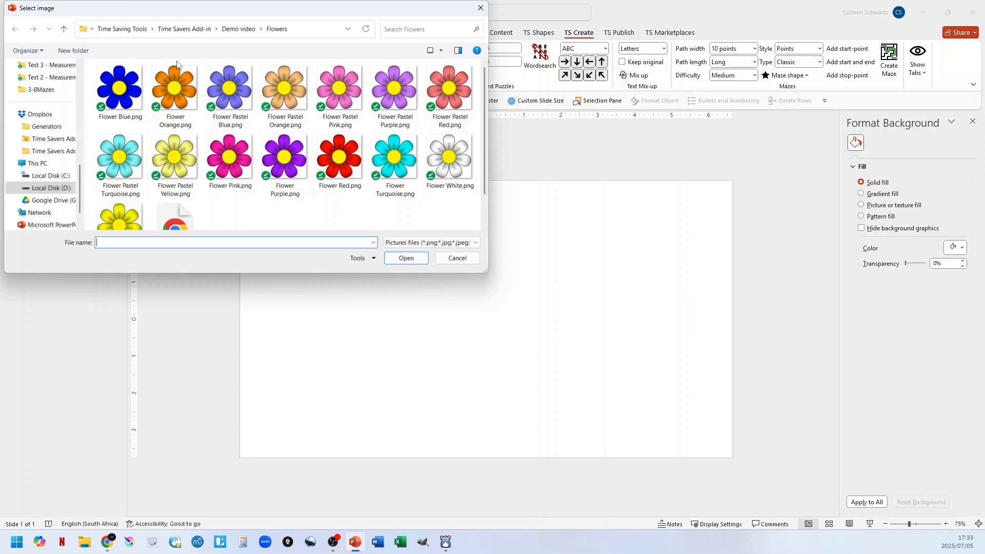
{"action": "scroll", "coordinate": [222, 109], "scroll_direction": "down", "scroll_amount": 1}
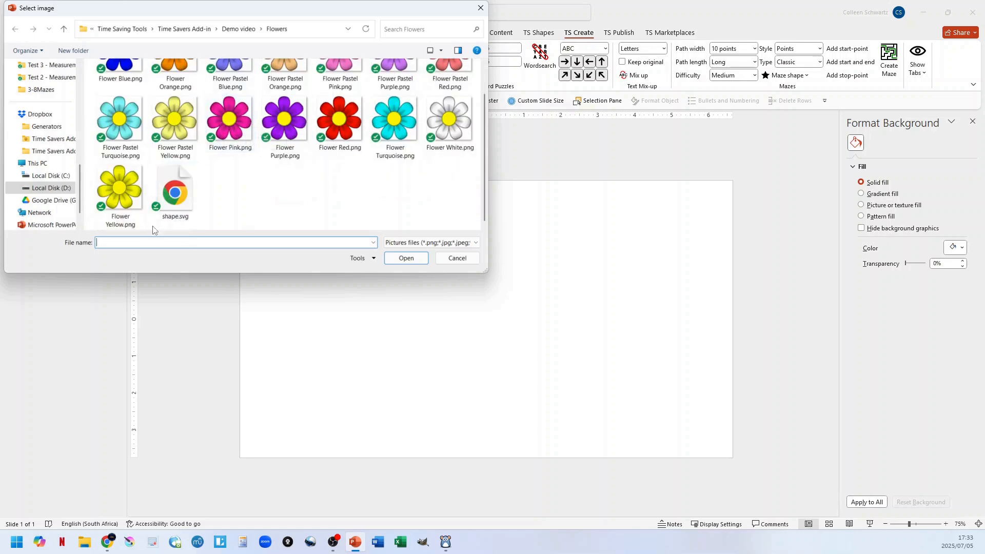
{"action": "double_click", "coordinate": [175, 194]}
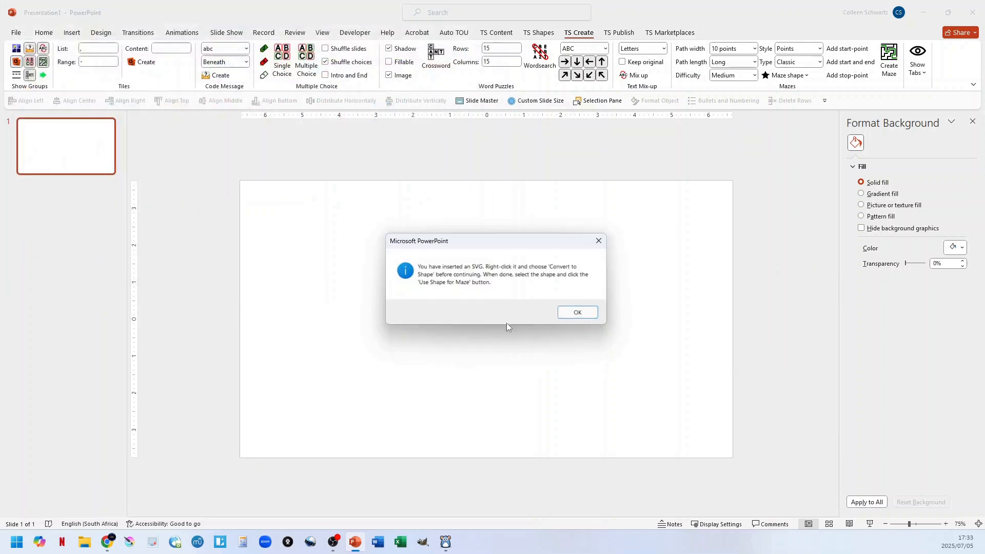
{"action": "left_click", "coordinate": [576, 314]}
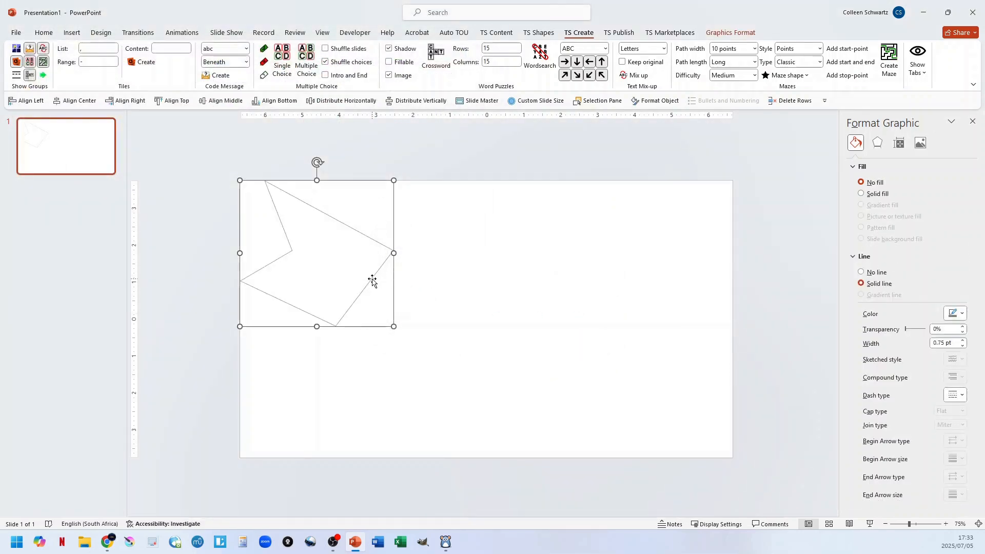
Move the inserted SVG outline away from the slide's corner, enlarge it proportionally, and position it near the slide's centre.
{"action": "left_click_drag", "start_coordinate": [374, 279], "coordinate": [580, 326]}
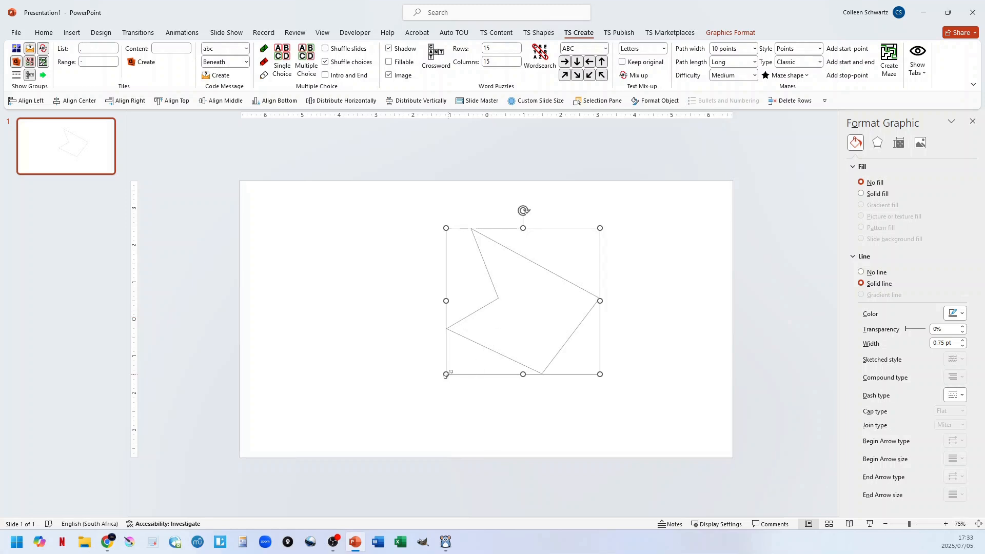
{"action": "left_click_drag", "start_coordinate": [446, 374], "coordinate": [349, 442]}
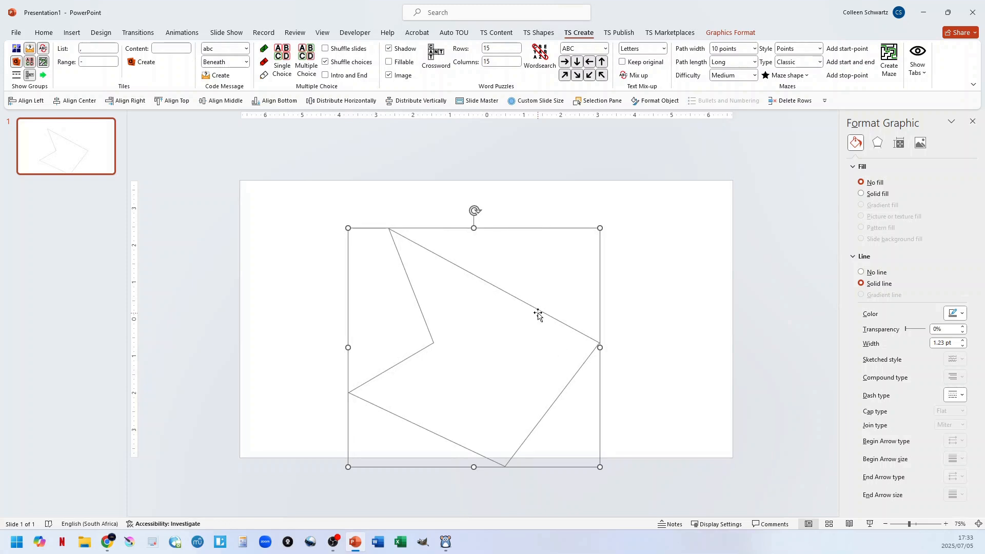
{"action": "left_click_drag", "start_coordinate": [539, 314], "coordinate": [572, 282]}
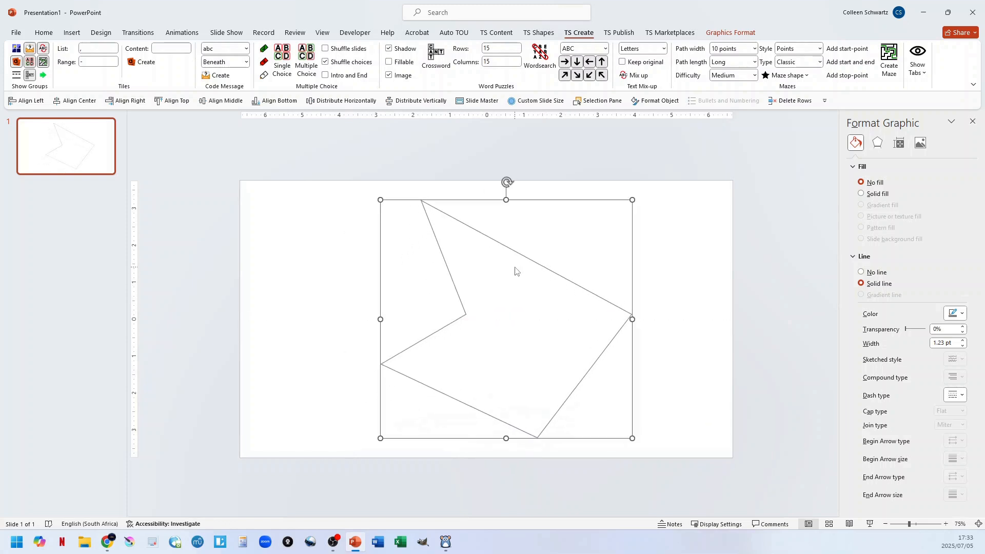
Undo the SVG outline's moves, resizing and insertion until the slide is empty.
{"action": "key", "text": "ctrl+z"}
{"action": "key", "text": "ctrl+z"}
{"action": "key", "text": "ctrl+z"}
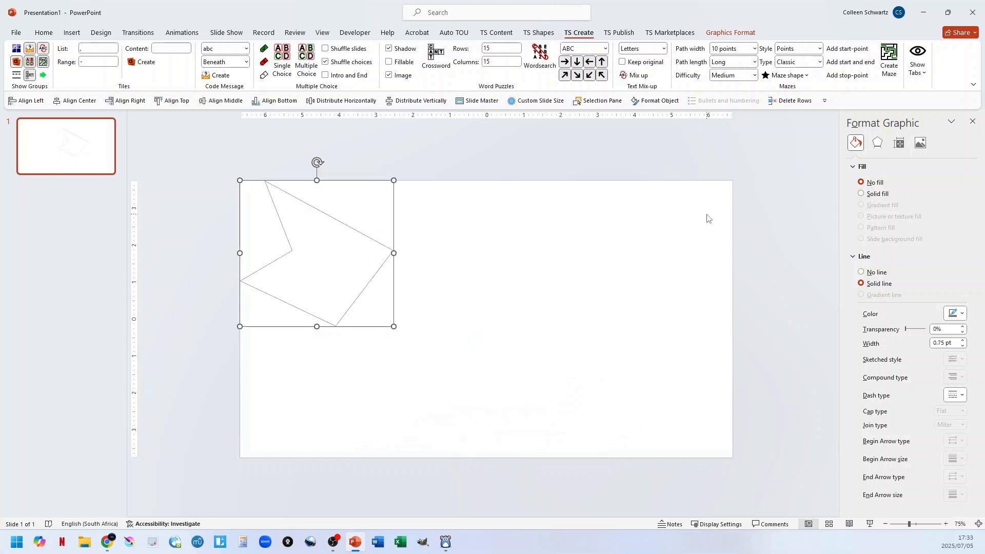
{"action": "key", "text": "ctrl+z"}
Insert the Flowers folder's SVG shape again as a custom maze image and close the notice about converting it.
{"action": "left_click", "coordinate": [786, 76]}
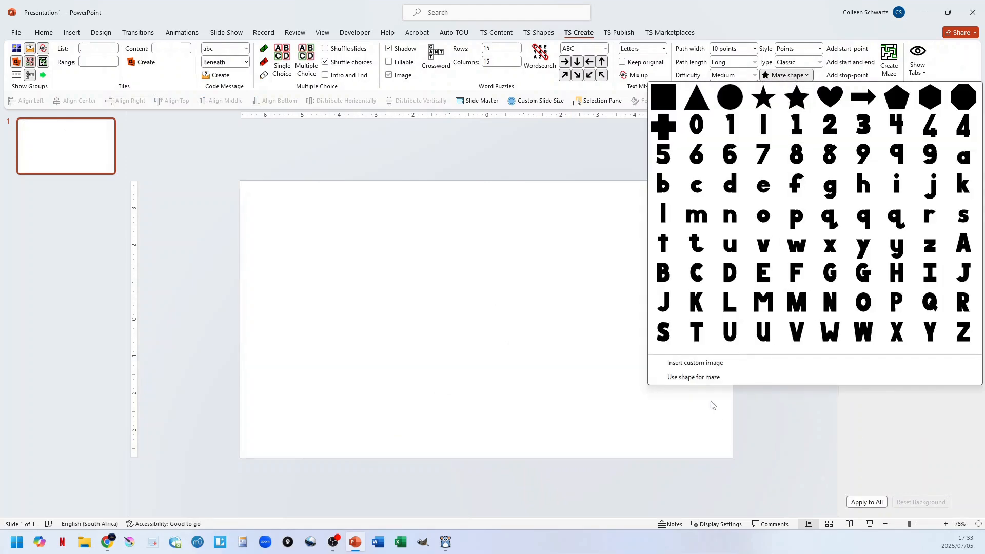
{"action": "left_click", "coordinate": [698, 367]}
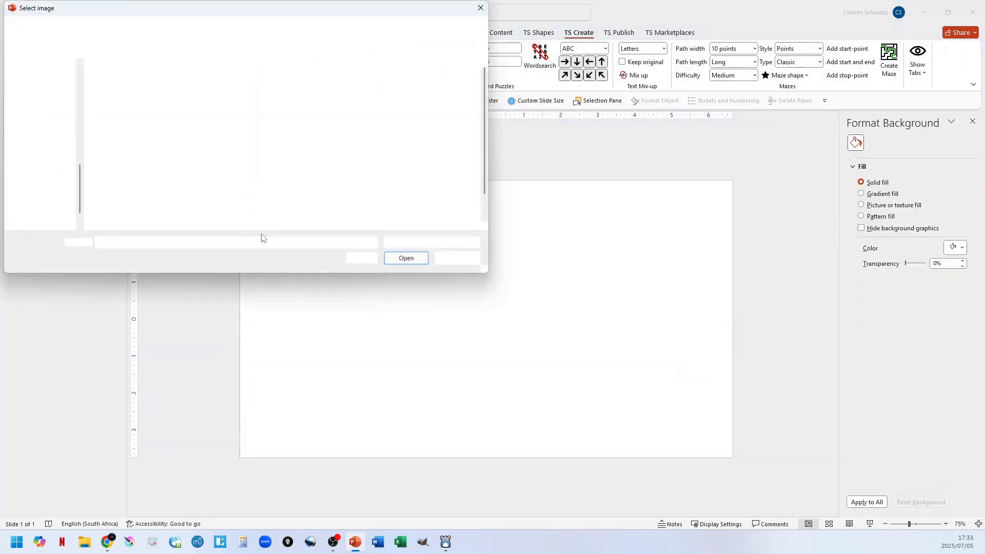
{"action": "left_click", "coordinate": [175, 194]}
{"action": "double_click", "coordinate": [175, 194]}
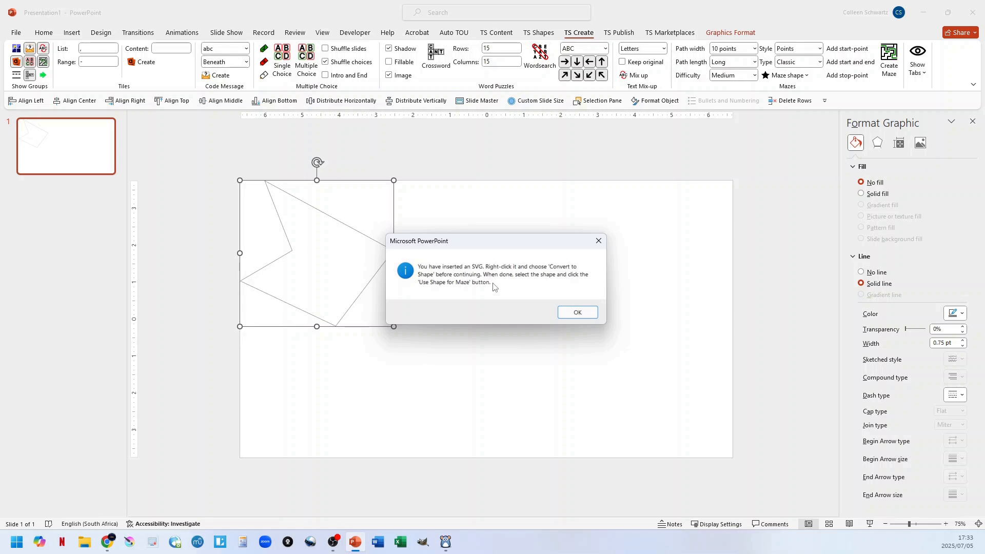
{"action": "left_click", "coordinate": [577, 312]}
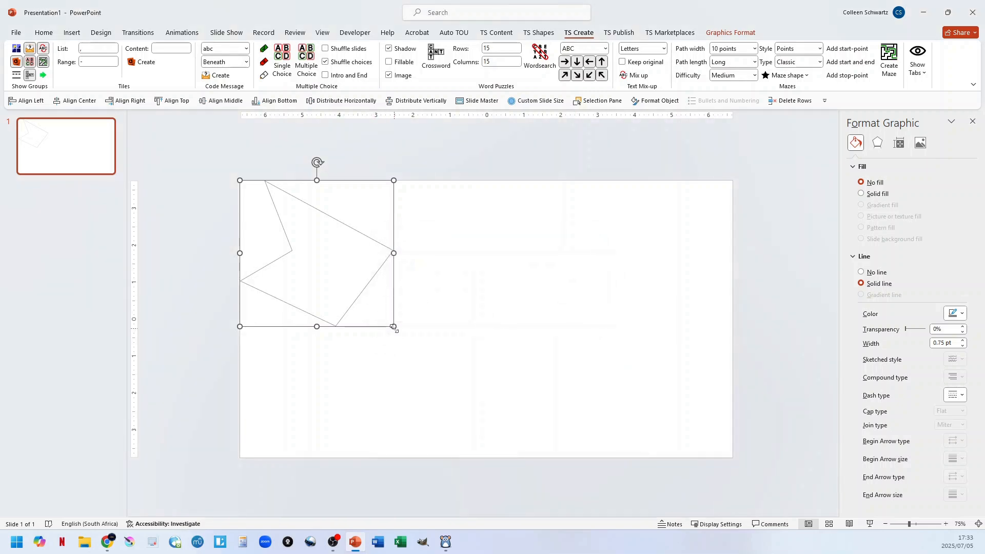
Enlarge the SVG outline proportionally to the slide's full height and move it horizontally towards the slide's centre.
{"action": "left_click_drag", "start_coordinate": [394, 326], "coordinate": [531, 456]}
{"action": "left_click_drag", "start_coordinate": [445, 264], "coordinate": [529, 266]}
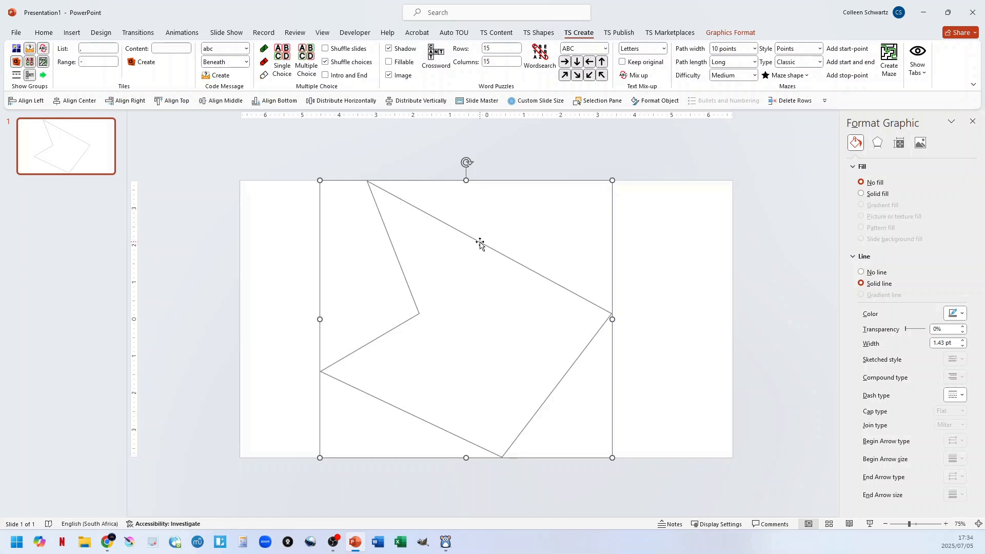
Convert the inserted SVG outline to a shape, create a maze from it, and close the completion notice.
{"action": "right_click", "coordinate": [480, 244]}
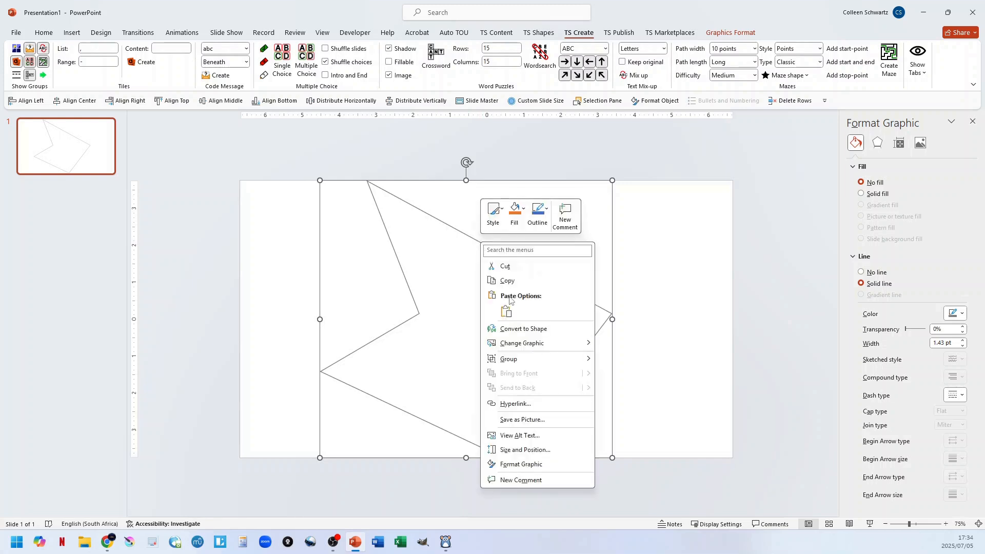
{"action": "left_click", "coordinate": [523, 329]}
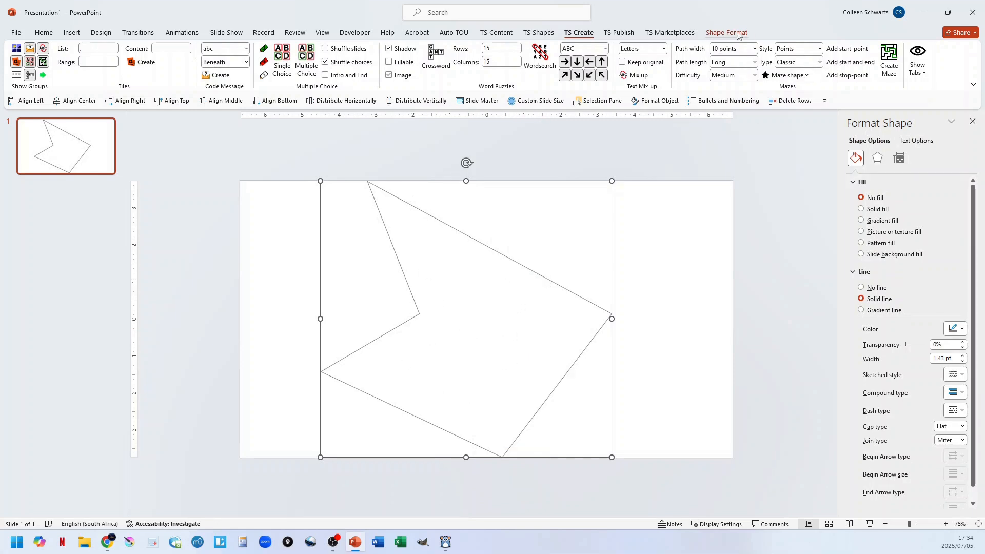
{"action": "left_click", "coordinate": [787, 76]}
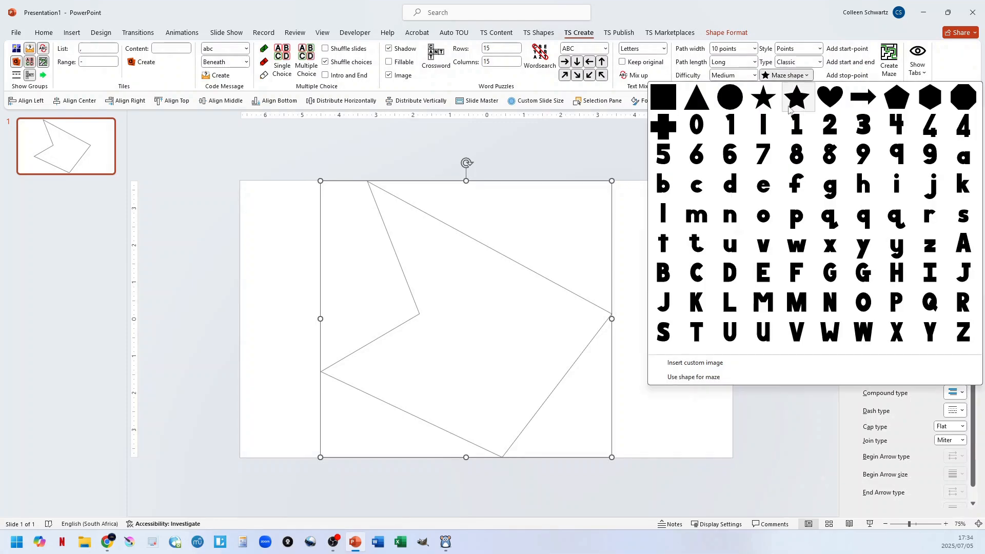
{"action": "left_click", "coordinate": [695, 378]}
{"action": "left_click", "coordinate": [575, 383]}
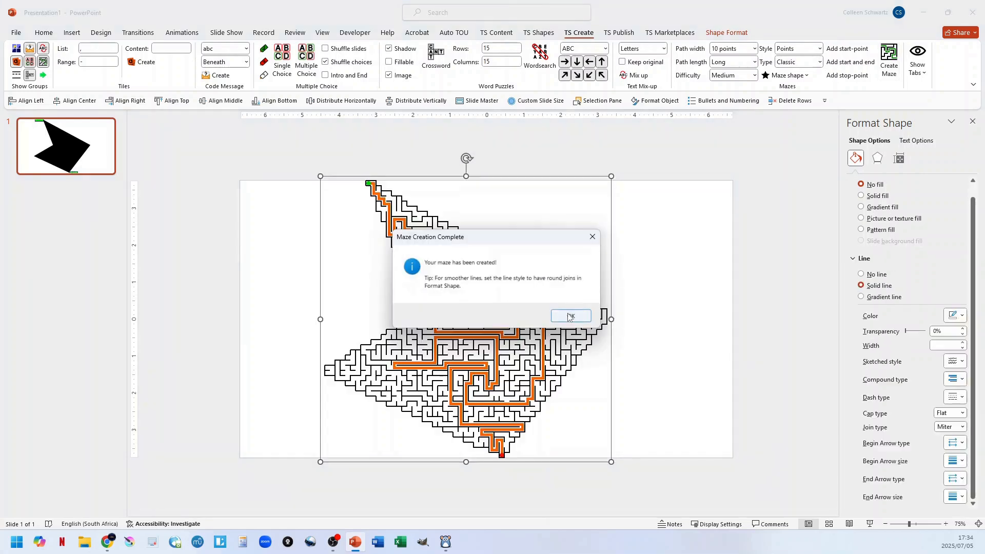
{"action": "left_click", "coordinate": [571, 310]}
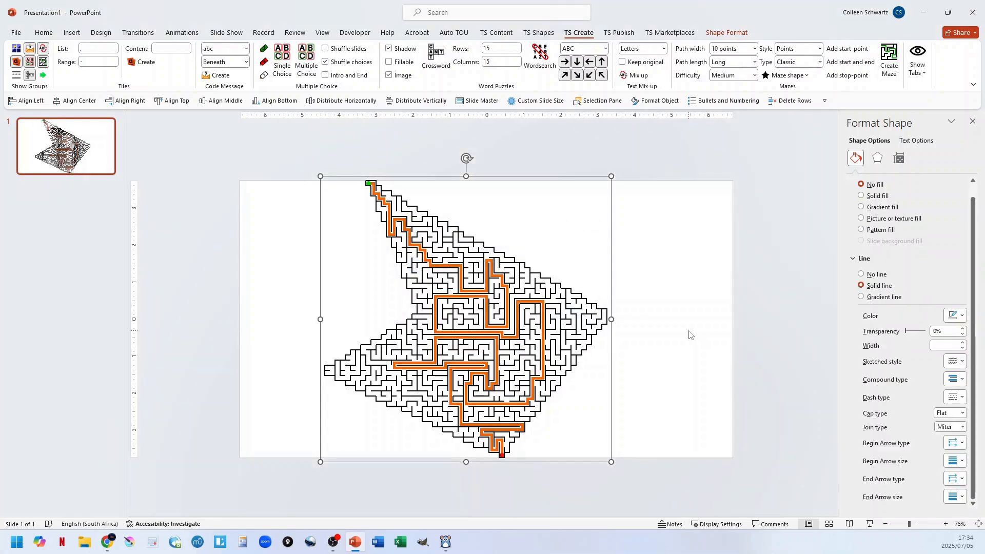
Undo the maze and the SVG outline's conversion, move and insertion until the slide is empty.
{"action": "key", "text": "ctrl+z"}
{"action": "key", "text": "ctrl+z"}
{"action": "key", "text": "ctrl+z"}
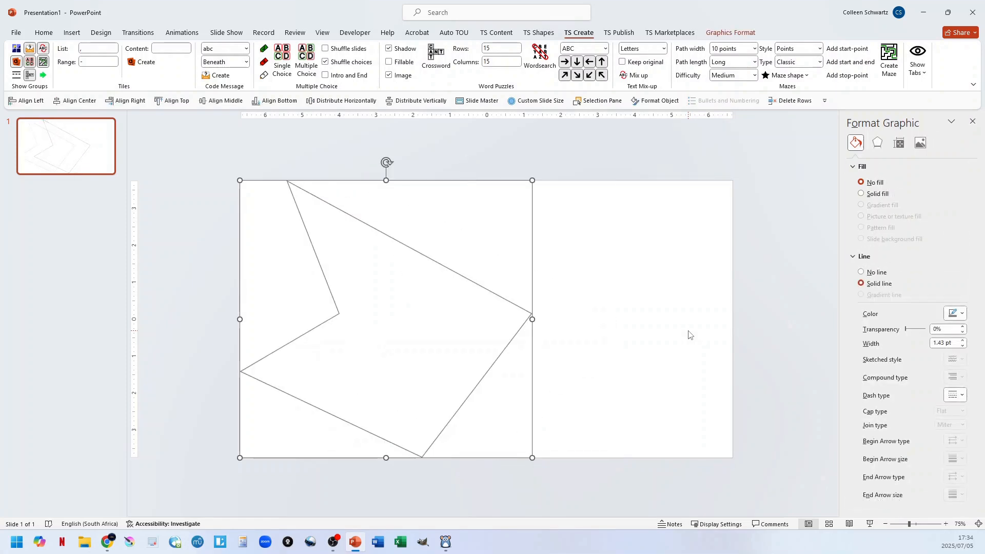
{"action": "key", "text": "ctrl+z"}
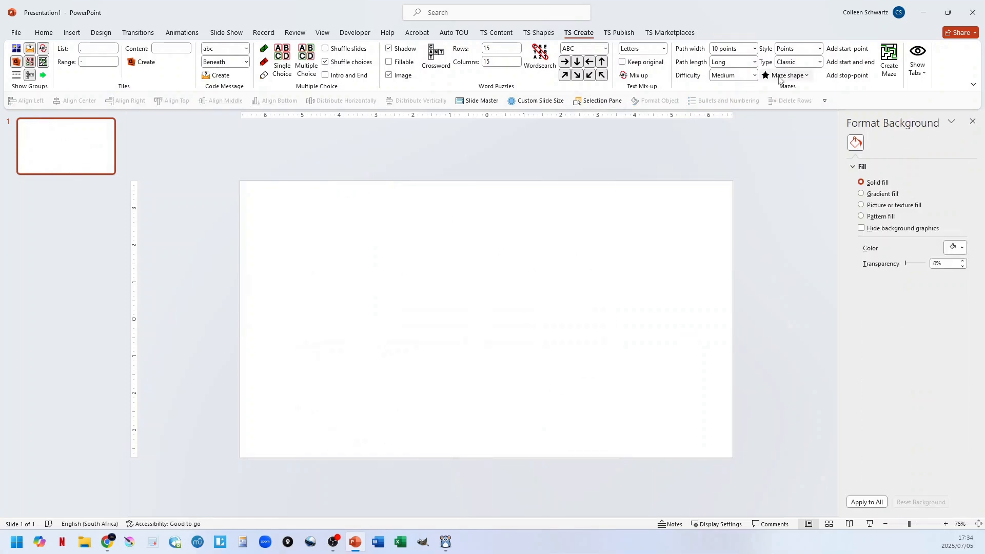
Insert Flower Blue.png from the Flowers folder as a custom maze image and close the notice about tracing it.
{"action": "left_click", "coordinate": [785, 76]}
{"action": "left_click", "coordinate": [496, 322]}
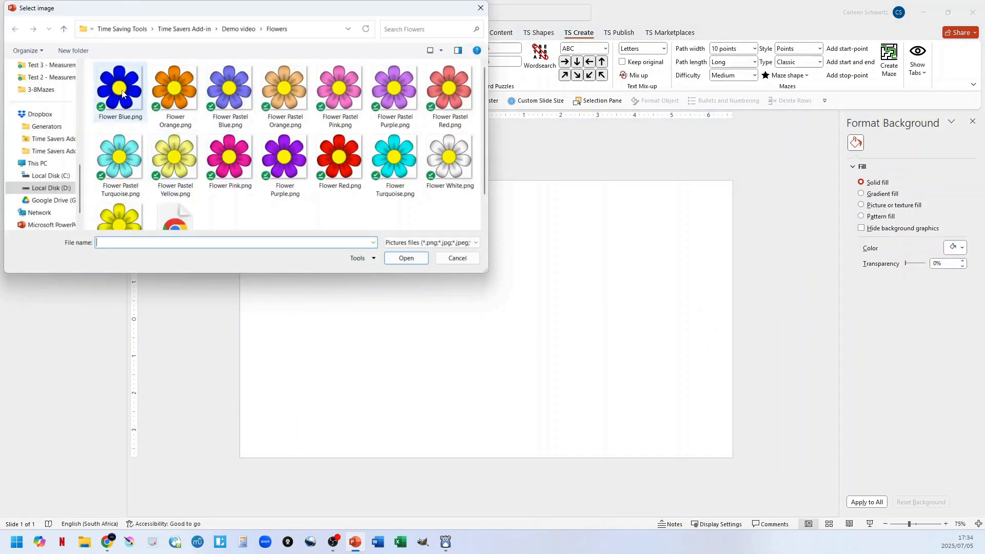
{"action": "double_click", "coordinate": [120, 88]}
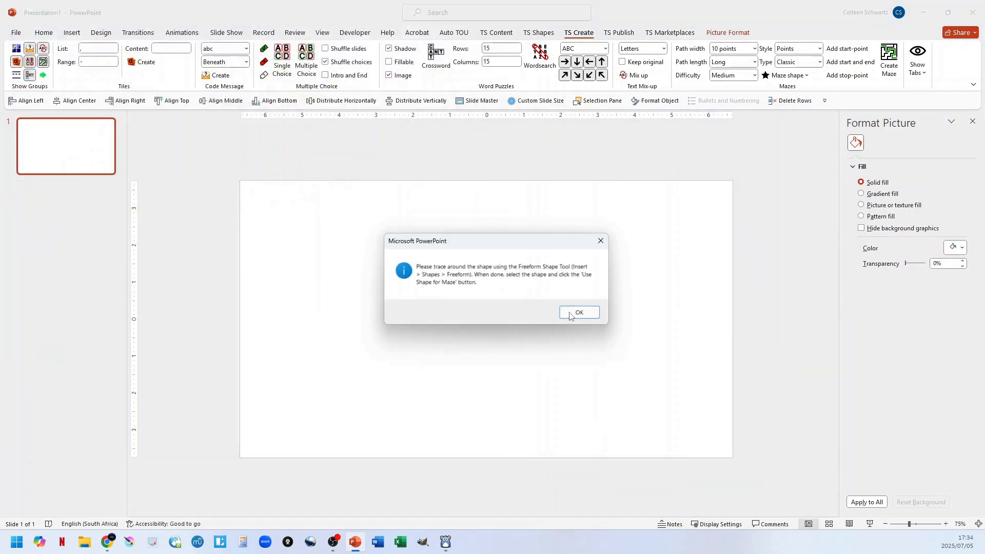
{"action": "left_click", "coordinate": [579, 312]}
Enlarge the blue flower picture proportionally to about the slide's full height and centre it horizontally on the slide.
{"action": "left_click_drag", "start_coordinate": [257, 194], "coordinate": [634, 456]}
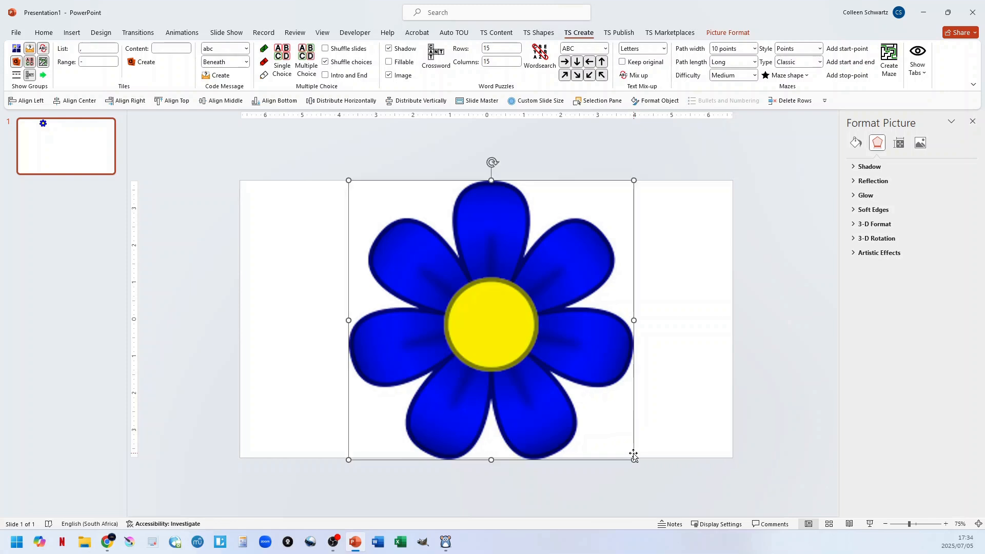
{"action": "right_click", "coordinate": [476, 281]}
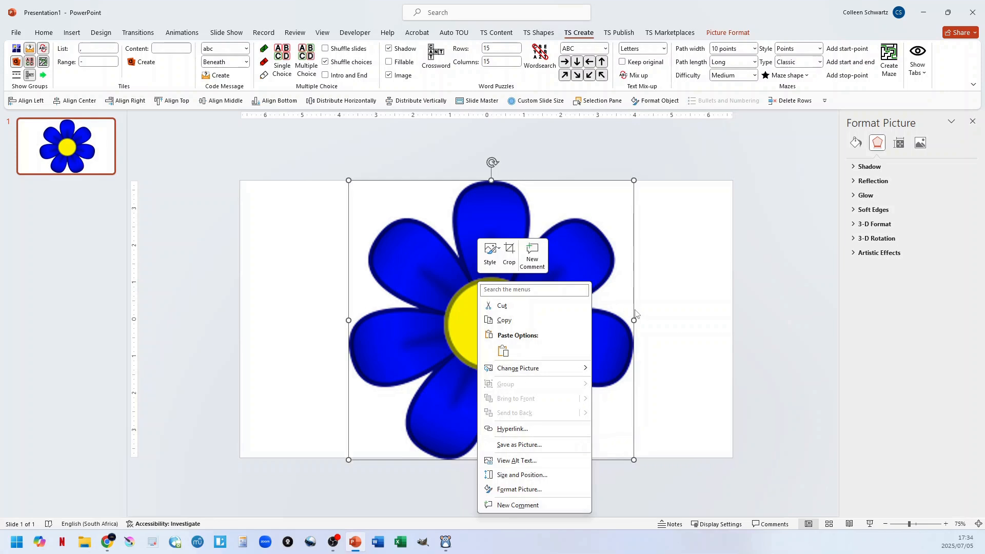
{"action": "left_click", "coordinate": [607, 314]}
{"action": "left_click_drag", "start_coordinate": [533, 310], "coordinate": [528, 310]}
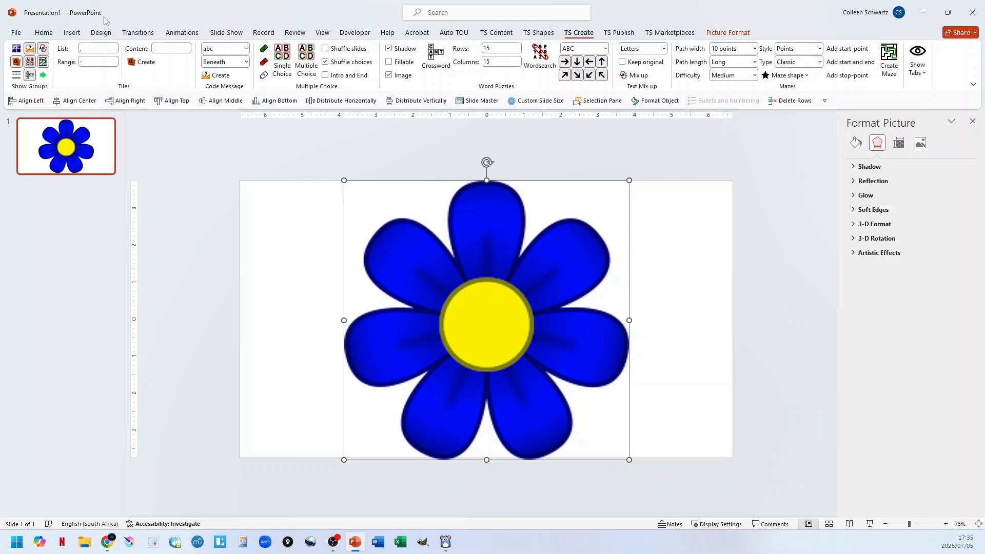
Begin tracing the blue flower's outline with the Freeform shape tool, starting at the notch beside the top petal.
{"action": "left_click", "coordinate": [72, 32]}
{"action": "left_click", "coordinate": [173, 65]}
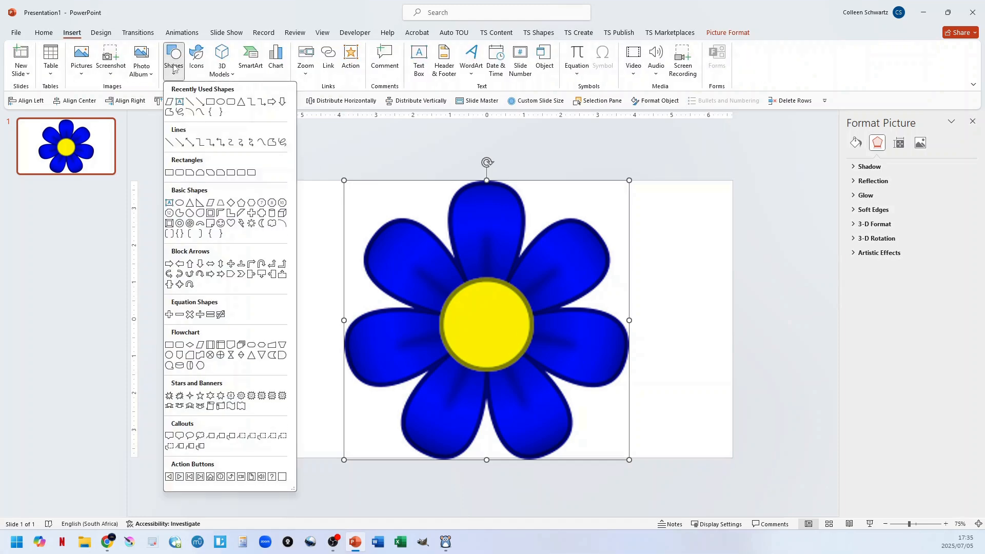
{"action": "left_click", "coordinate": [272, 142]}
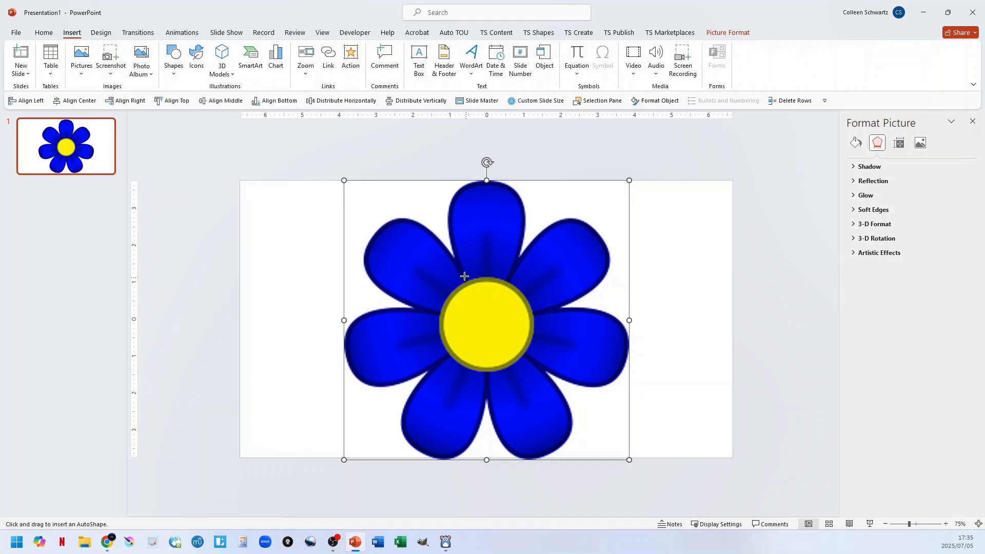
{"action": "left_click", "coordinate": [457, 260]}
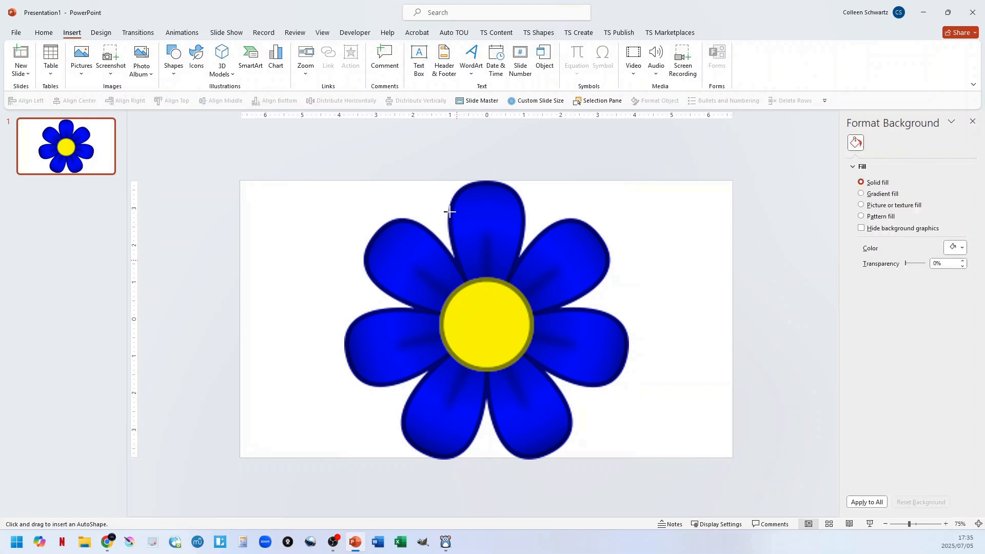
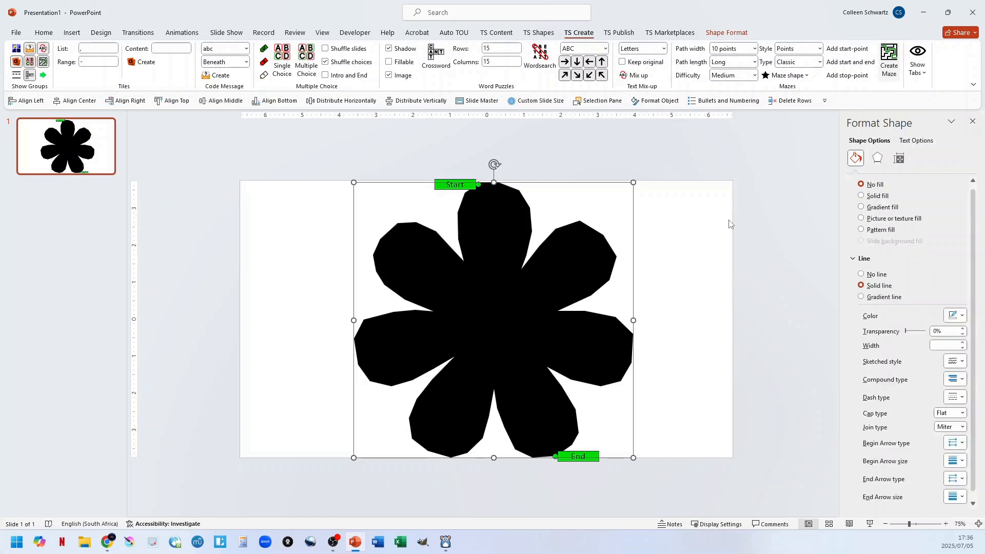
Finish creating the flower maze and delete the completed maze with its solution path from the slide.
{"action": "left_click", "coordinate": [570, 316]}
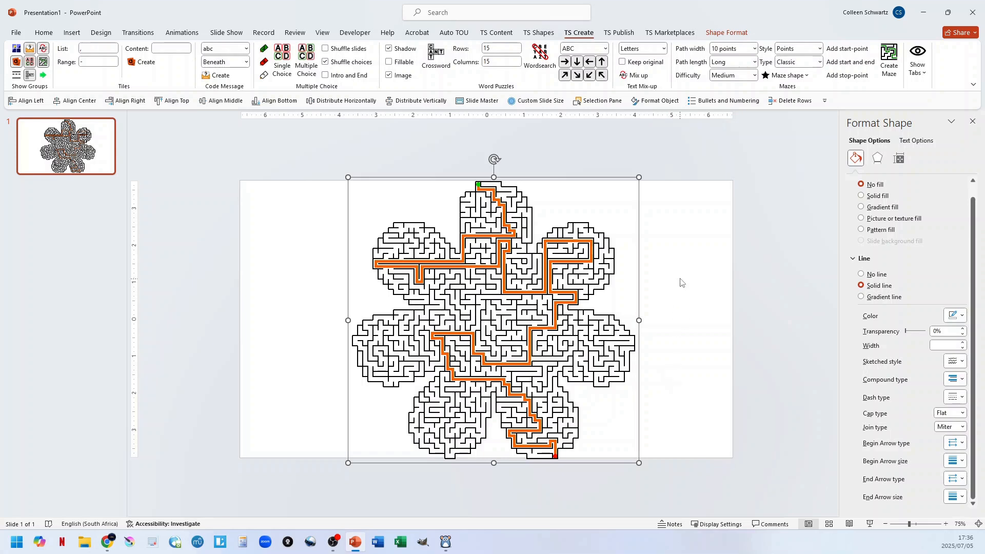
{"action": "left_click", "coordinate": [807, 77]}
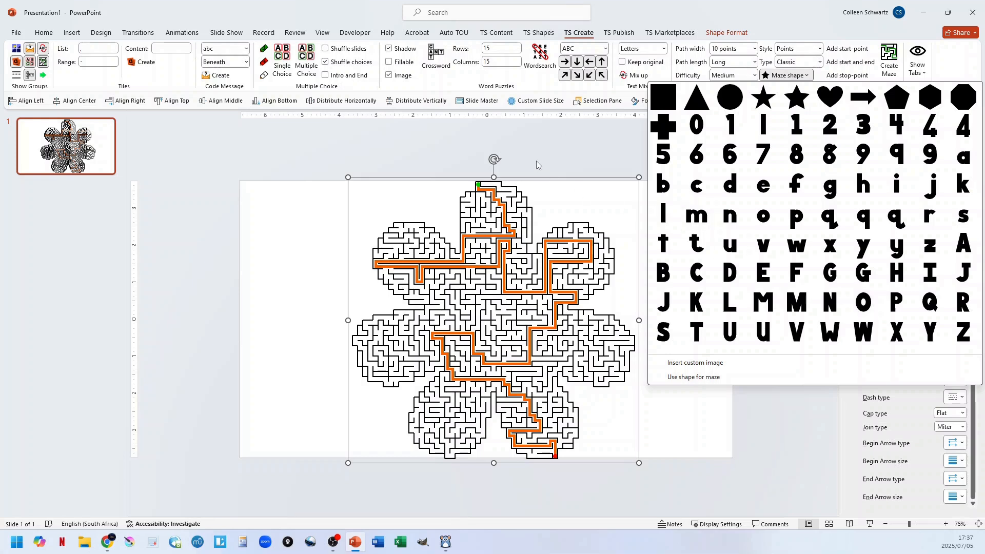
{"action": "left_click", "coordinate": [537, 166]}
{"action": "left_click", "coordinate": [691, 253]}
{"action": "left_click", "coordinate": [593, 263]}
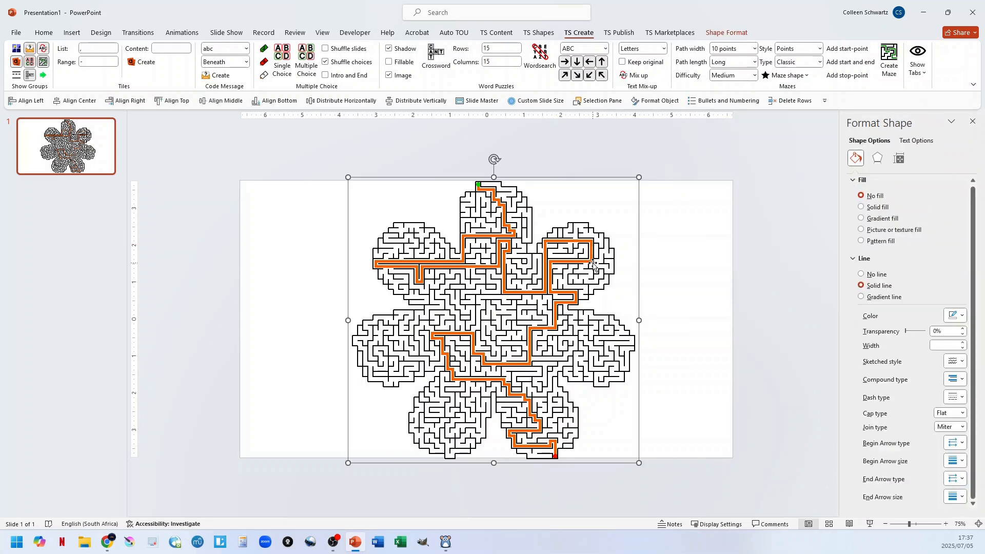
{"action": "key", "text": "Delete"}
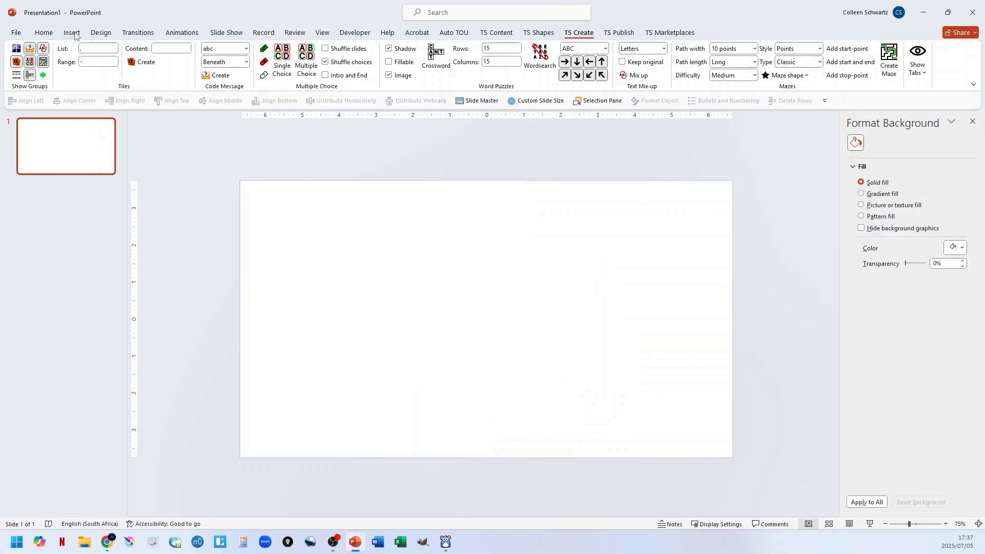
Draw a division sign from the equation shapes and stretch it to about 7.26" high by 9.49" wide.
{"action": "left_click", "coordinate": [72, 33]}
{"action": "left_click", "coordinate": [174, 57]}
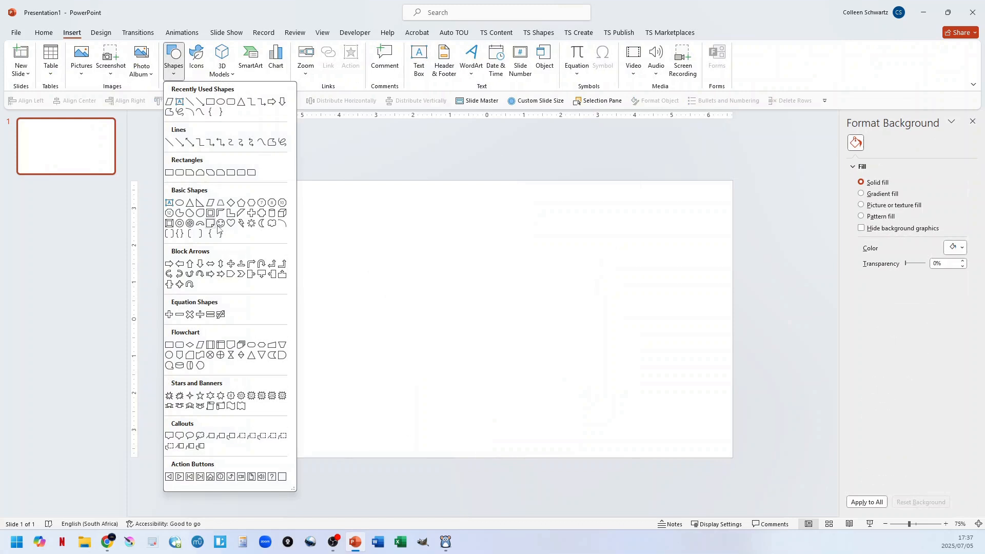
{"action": "left_click", "coordinate": [200, 315]}
{"action": "left_click_drag", "start_coordinate": [356, 257], "coordinate": [670, 401]}
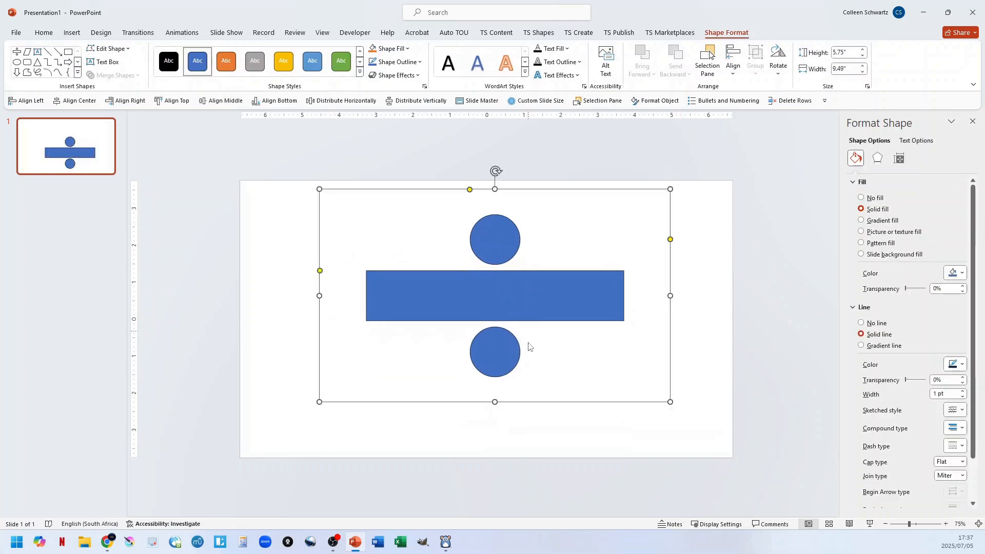
{"action": "left_click_drag", "start_coordinate": [494, 403], "coordinate": [495, 458]}
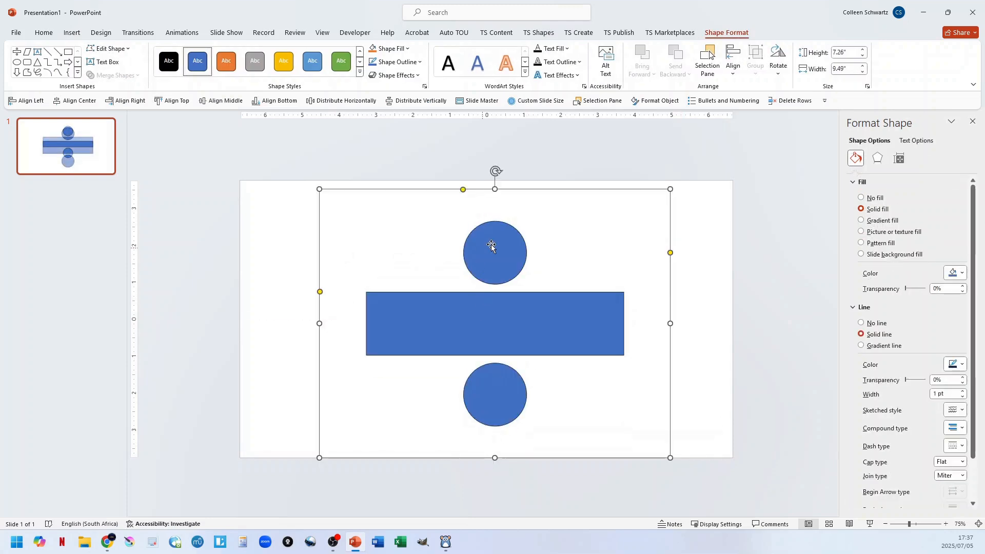
Try to create a maze directly from the ordinary division-sign shape and close the notice.
{"action": "left_click", "coordinate": [696, 254]}
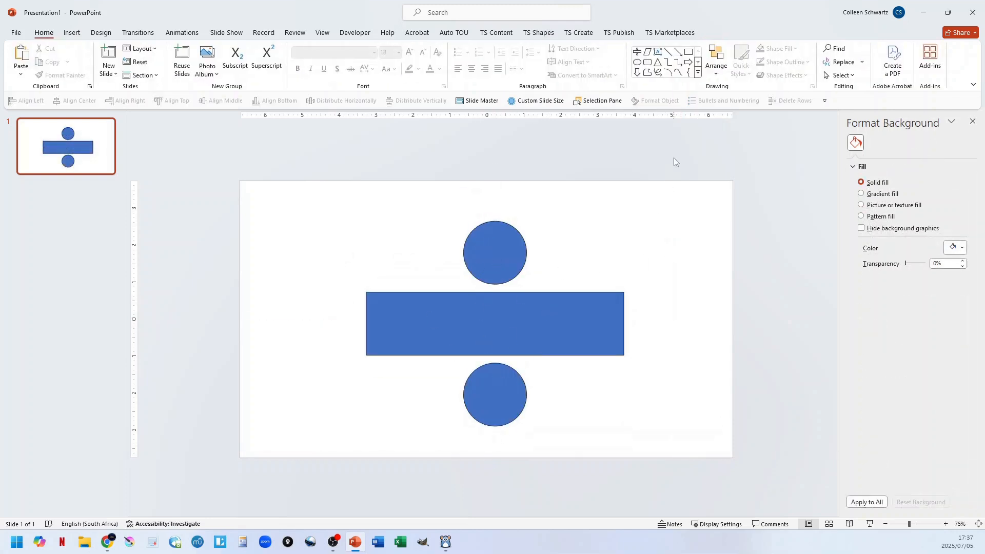
{"action": "left_click", "coordinate": [540, 34]}
{"action": "left_click", "coordinate": [578, 34]}
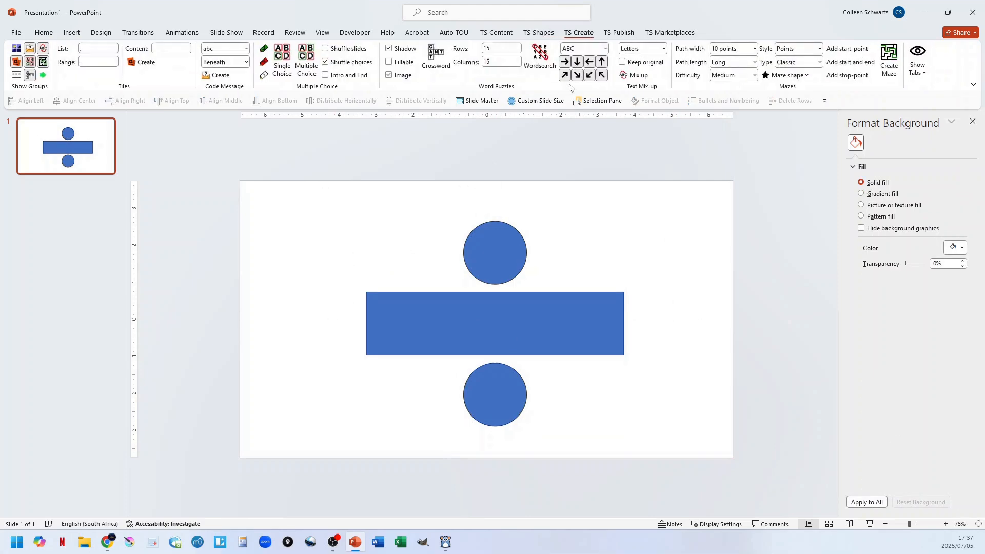
{"action": "left_click", "coordinate": [889, 60]}
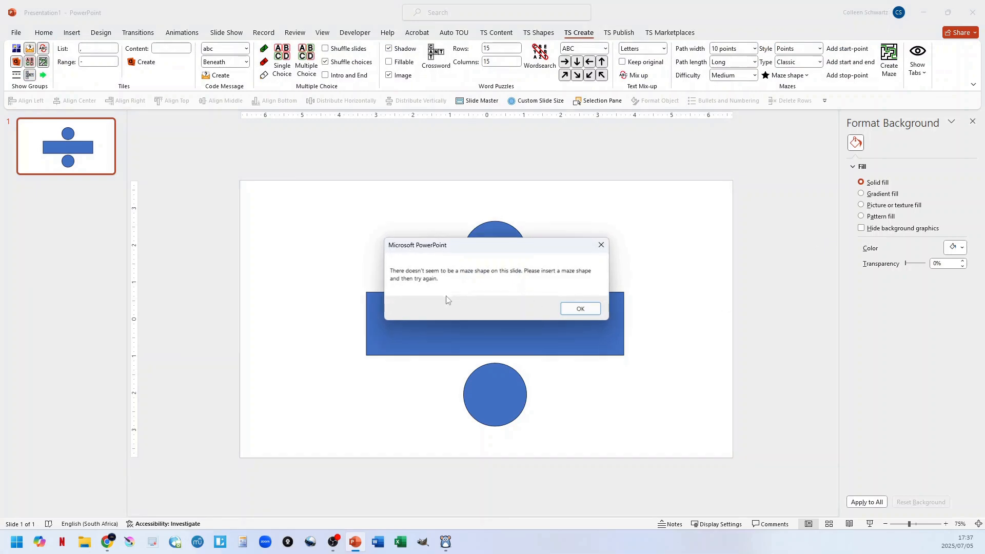
{"action": "left_click", "coordinate": [565, 314]}
Convert the division sign into a maze shape with default start and end markers and close the instructions.
{"action": "left_click", "coordinate": [786, 75]}
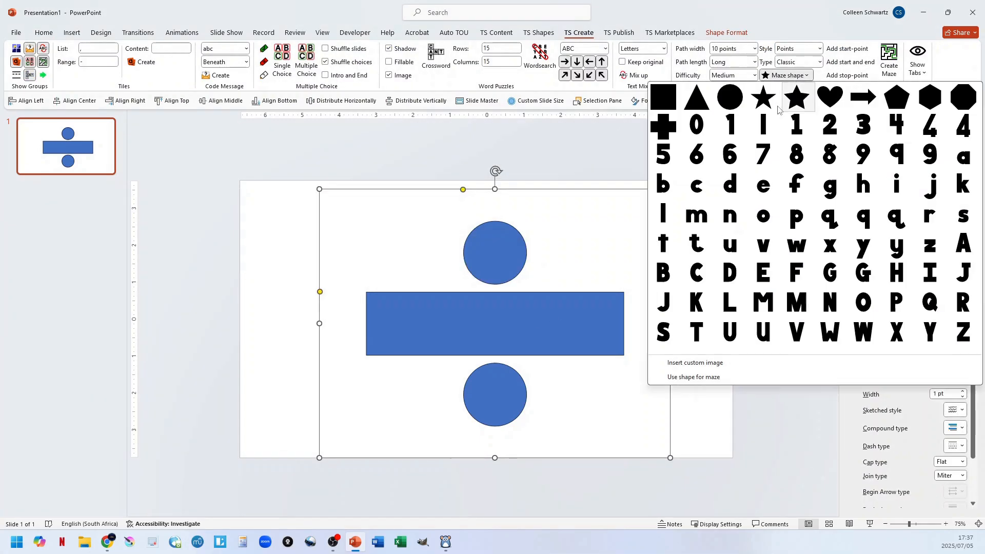
{"action": "left_click", "coordinate": [692, 377]}
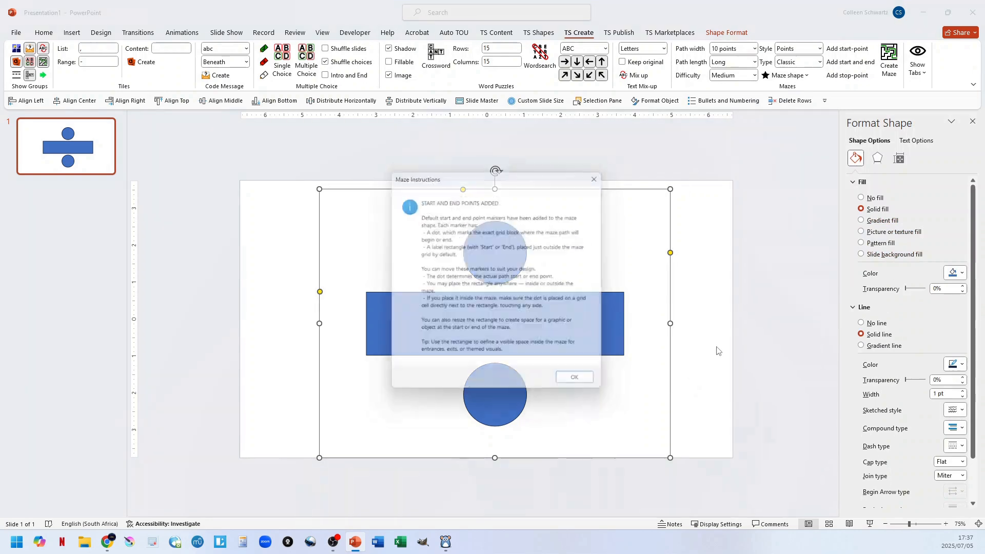
{"action": "left_click", "coordinate": [575, 378]}
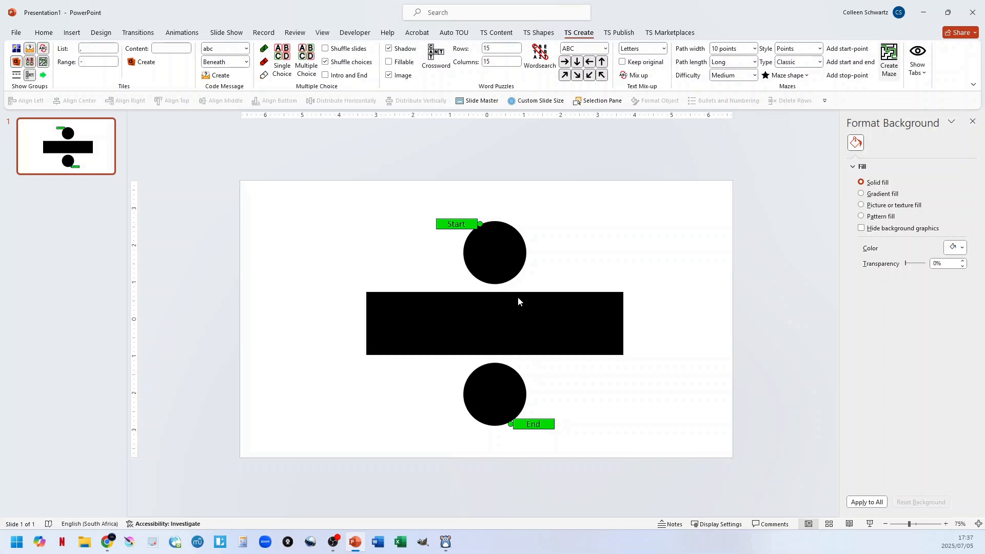
Move the Start marker to the bar's left end and the End marker to its right end, and try creating the maze.
{"action": "left_click", "coordinate": [576, 316]}
{"action": "left_click_drag", "start_coordinate": [466, 224], "coordinate": [350, 304]}
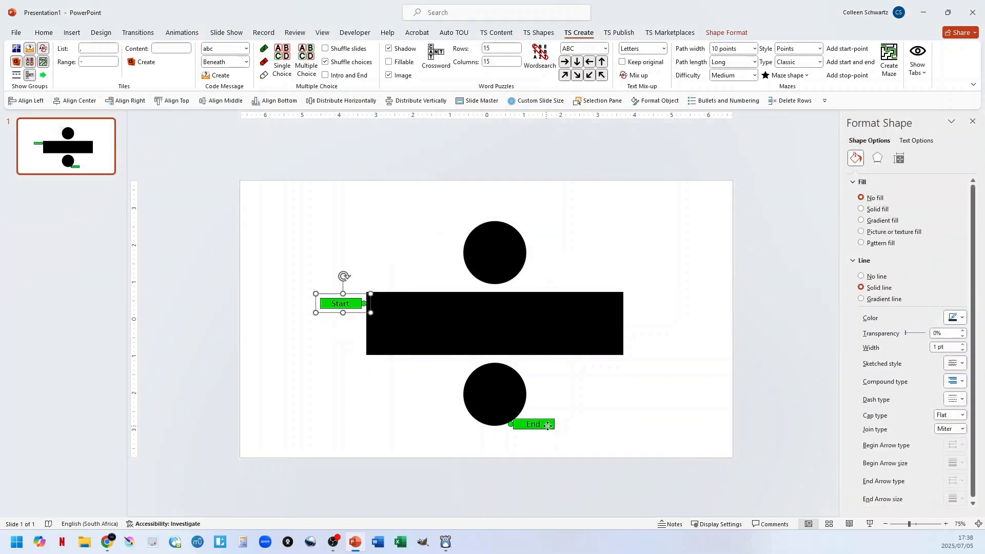
{"action": "left_click_drag", "start_coordinate": [546, 424], "coordinate": [661, 330]}
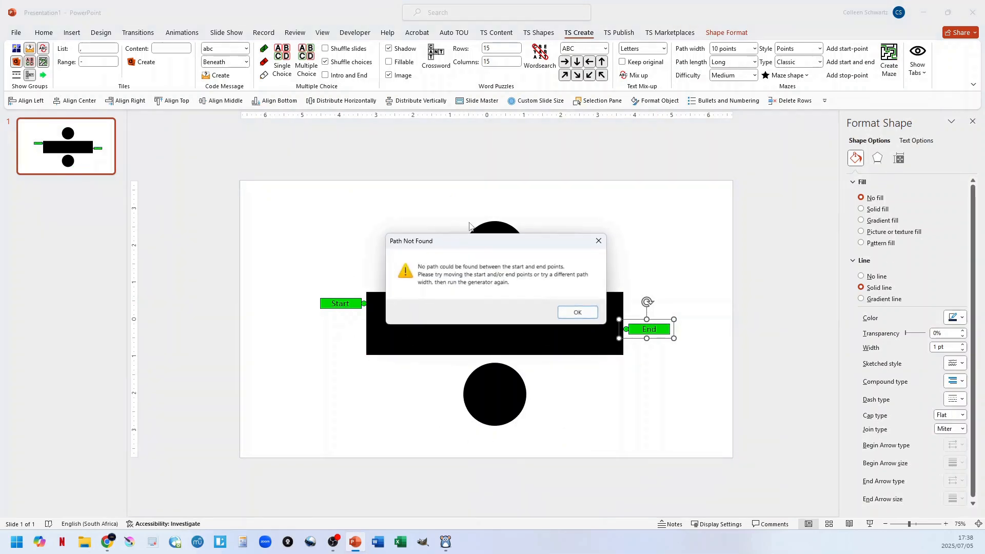
{"action": "left_click", "coordinate": [579, 313]}
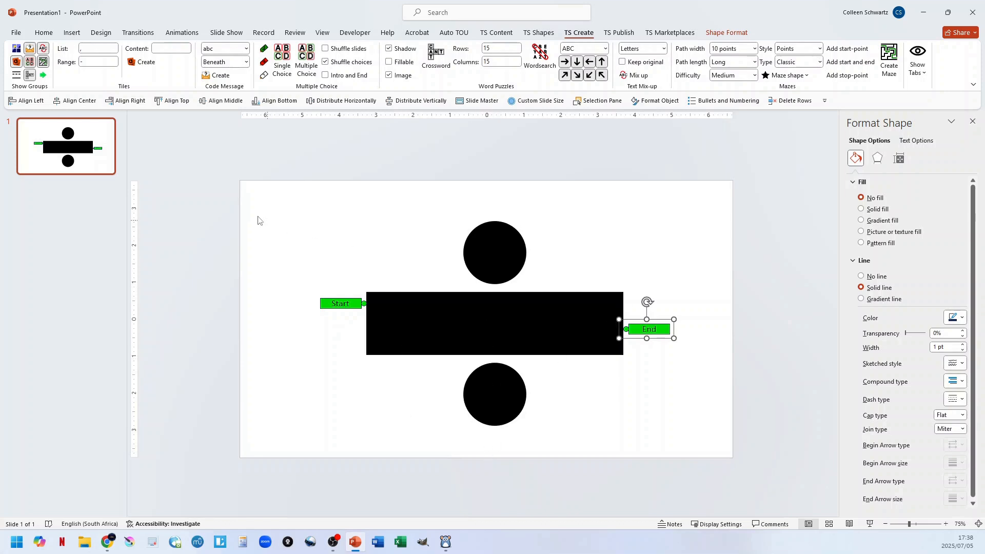
Delete the division-sign maze shape together with its Start and End markers.
{"action": "left_click_drag", "start_coordinate": [275, 188], "coordinate": [713, 475]}
{"action": "key", "text": "Delete"}
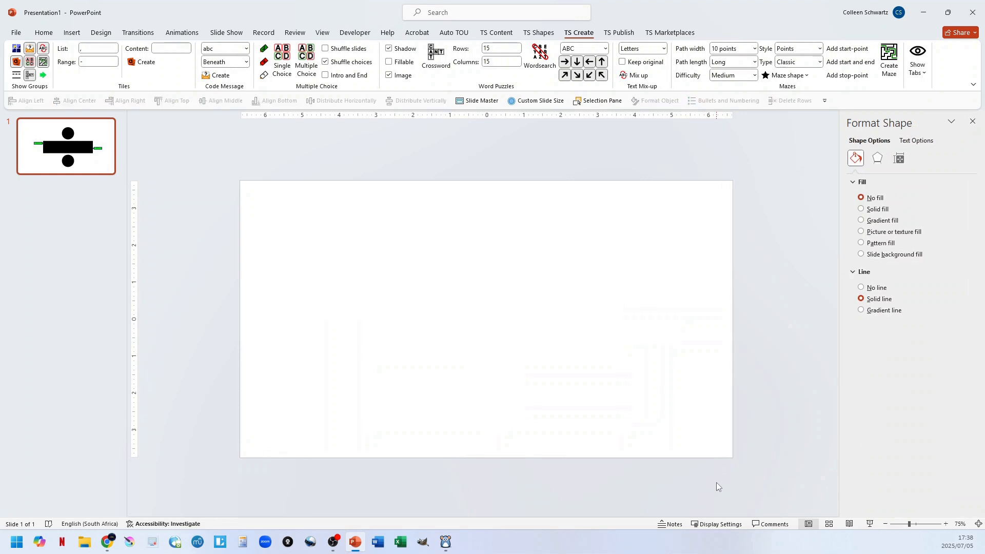
Insert the built-in lowercase letter i as a maze shape, close the instructions and undo the insertion.
{"action": "left_click", "coordinate": [780, 75]}
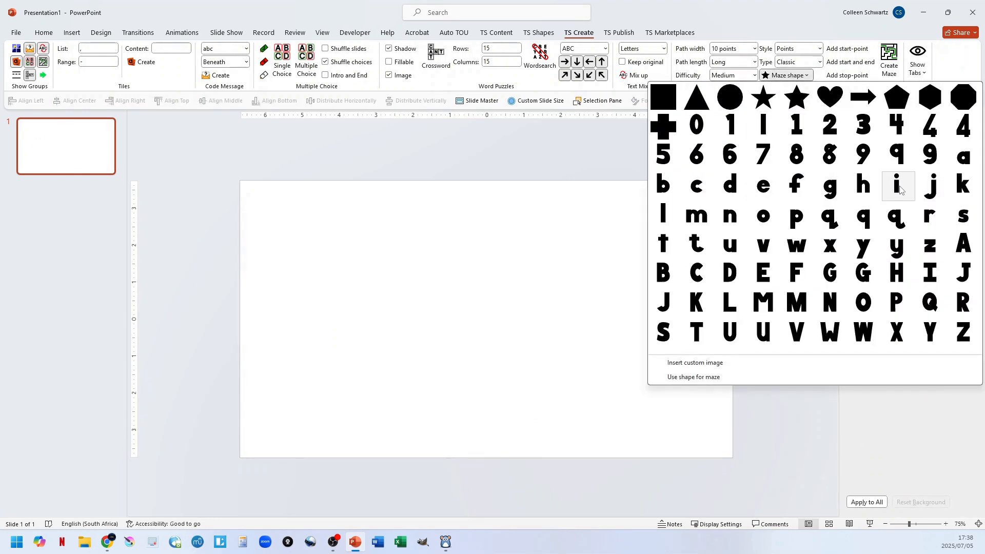
{"action": "left_click", "coordinate": [902, 190]}
{"action": "left_click", "coordinate": [579, 385]}
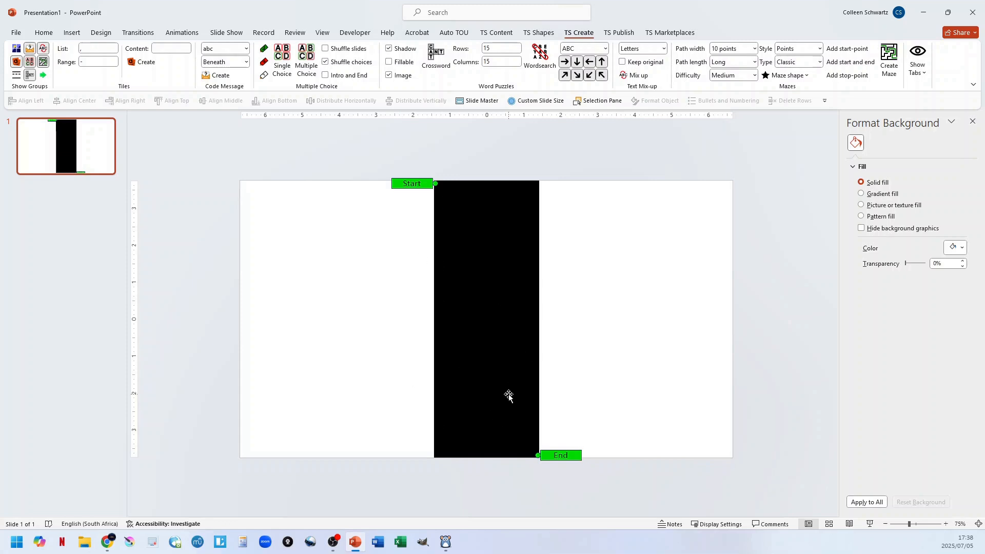
{"action": "key", "text": "ctrl+z"}
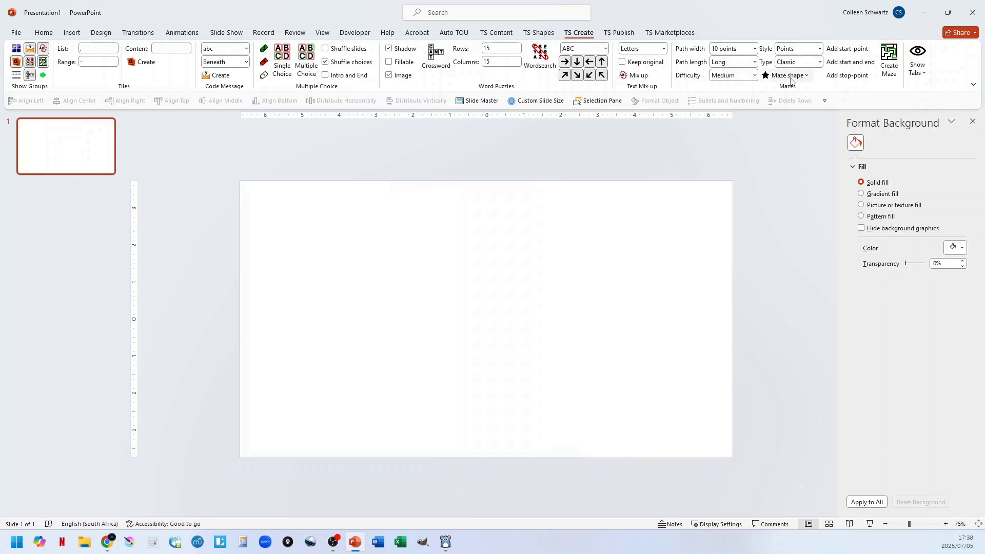
Insert the built-in lowercase letter j as a maze shape and close the marker instructions.
{"action": "left_click", "coordinate": [786, 75]}
{"action": "left_click", "coordinate": [930, 187]}
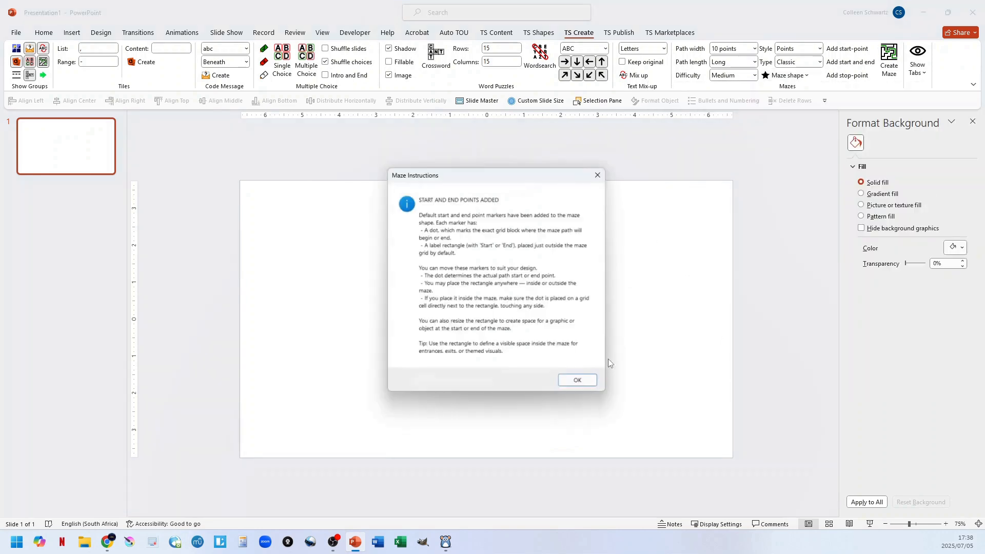
{"action": "left_click", "coordinate": [580, 384]}
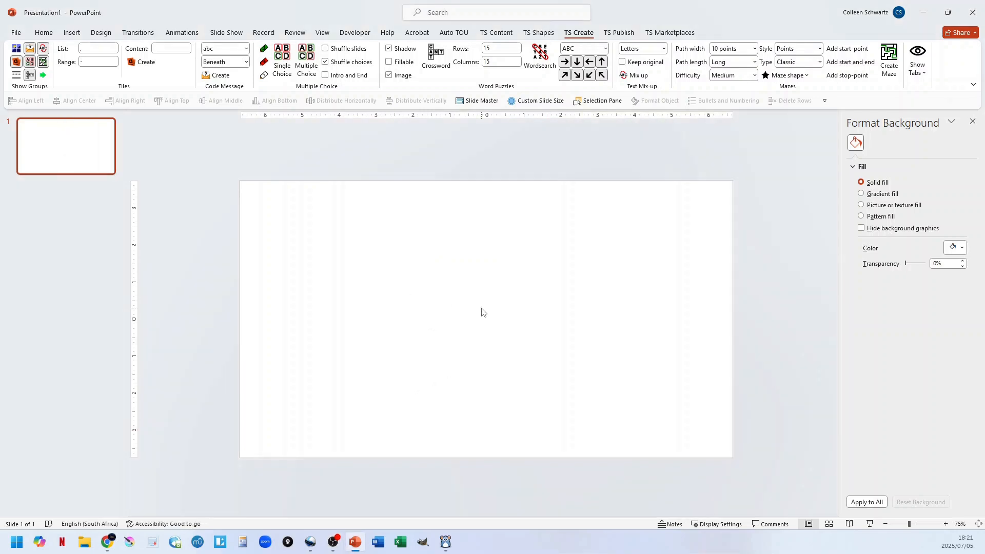
Create a classic maze with 10-point paths from the built-in square and set its line join type to Round.
{"action": "left_click", "coordinate": [795, 76]}
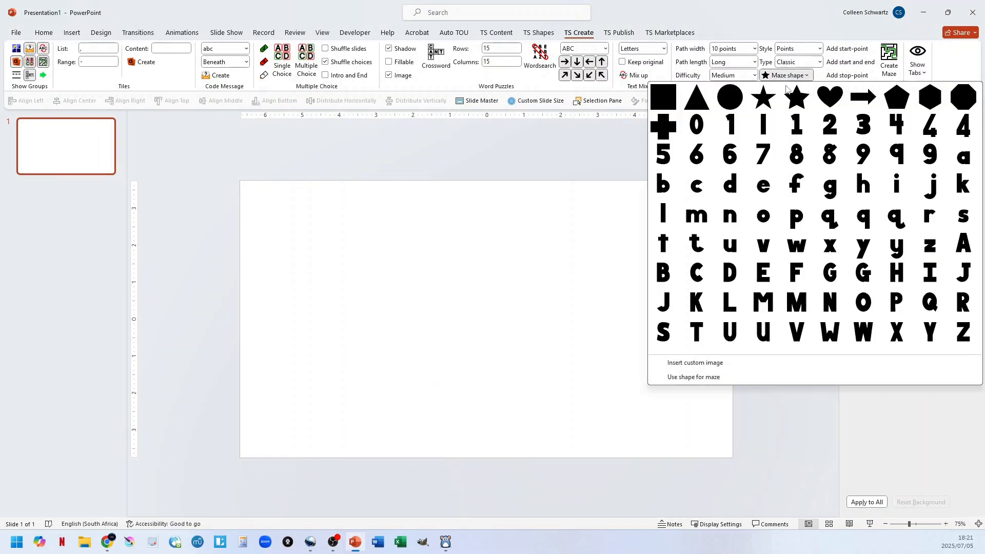
{"action": "left_click", "coordinate": [674, 102]}
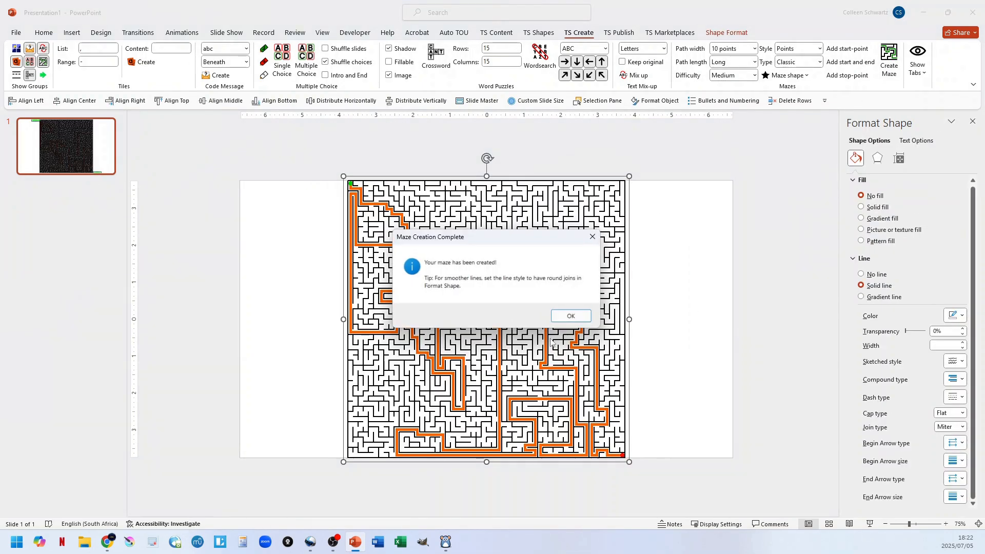
{"action": "left_click", "coordinate": [568, 317]}
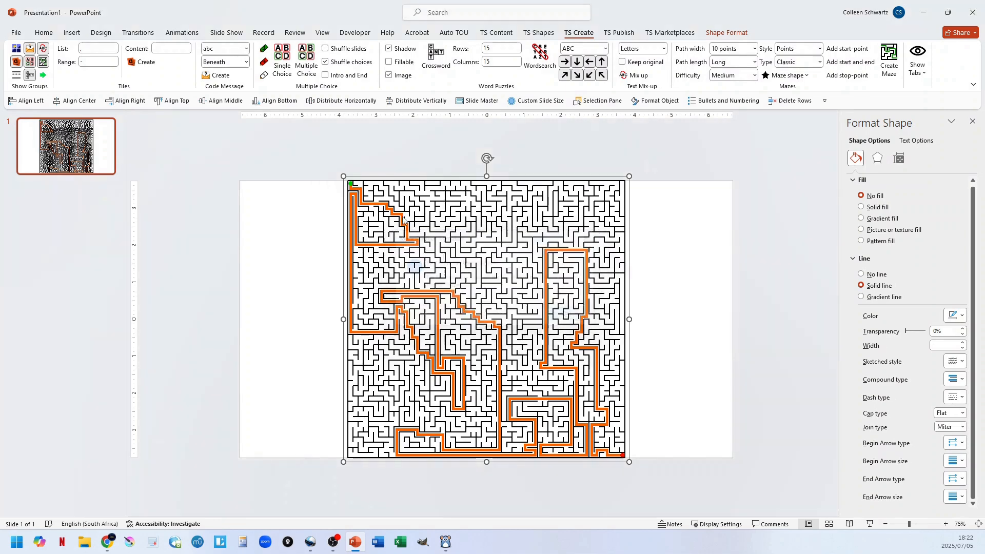
{"action": "left_click", "coordinate": [963, 427]}
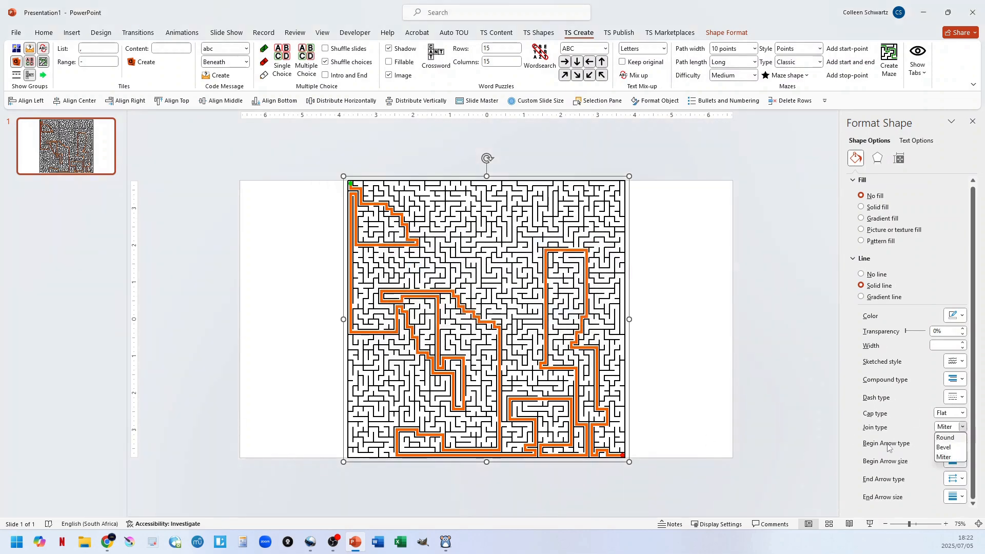
{"action": "left_click", "coordinate": [943, 440]}
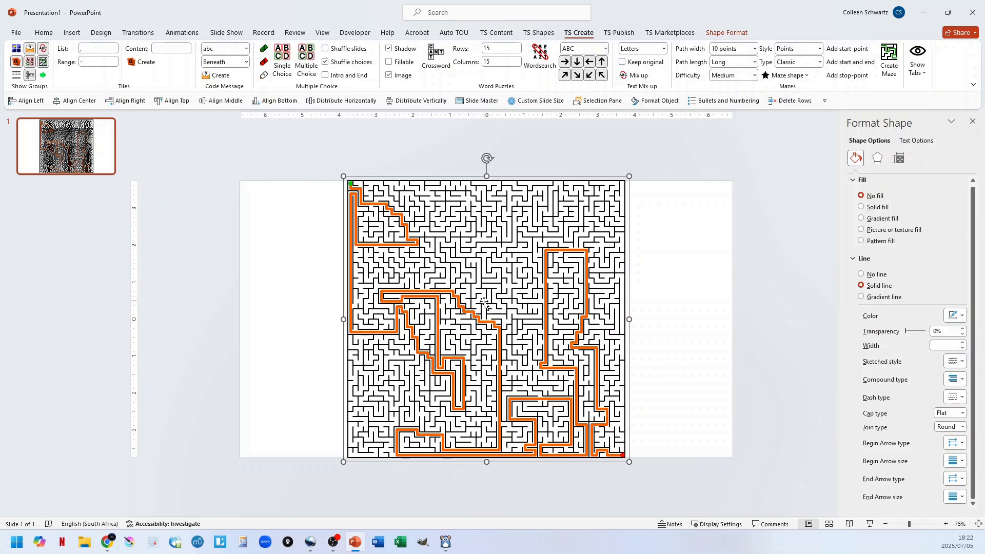
Delete the orange solution path from the square maze and undo the deletion.
{"action": "left_click", "coordinate": [450, 291]}
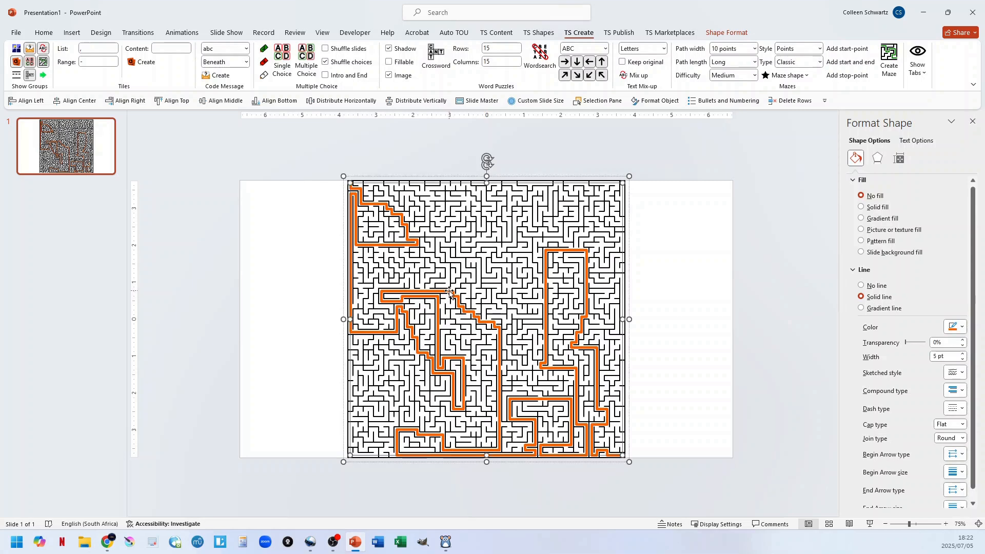
{"action": "key", "text": "Delete"}
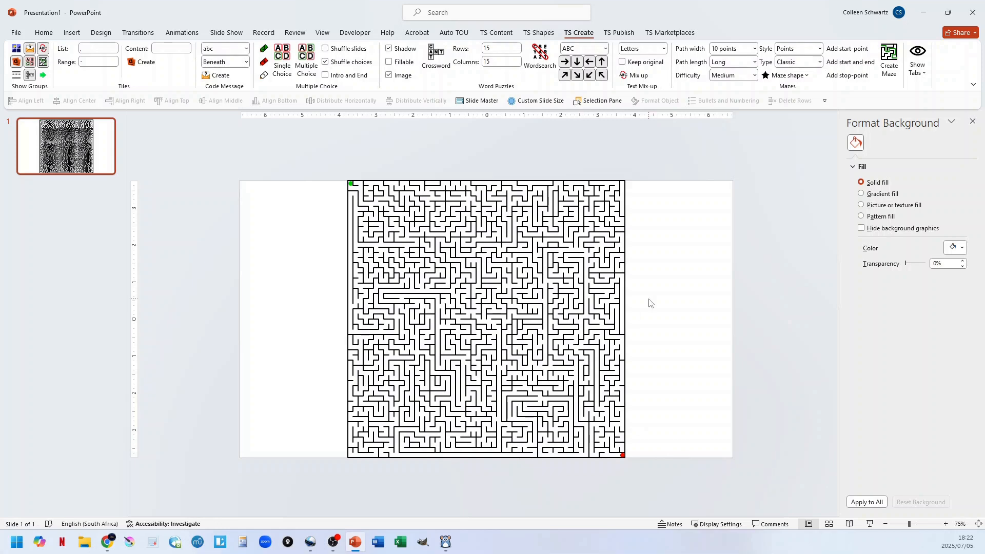
{"action": "key", "text": "ctrl+z"}
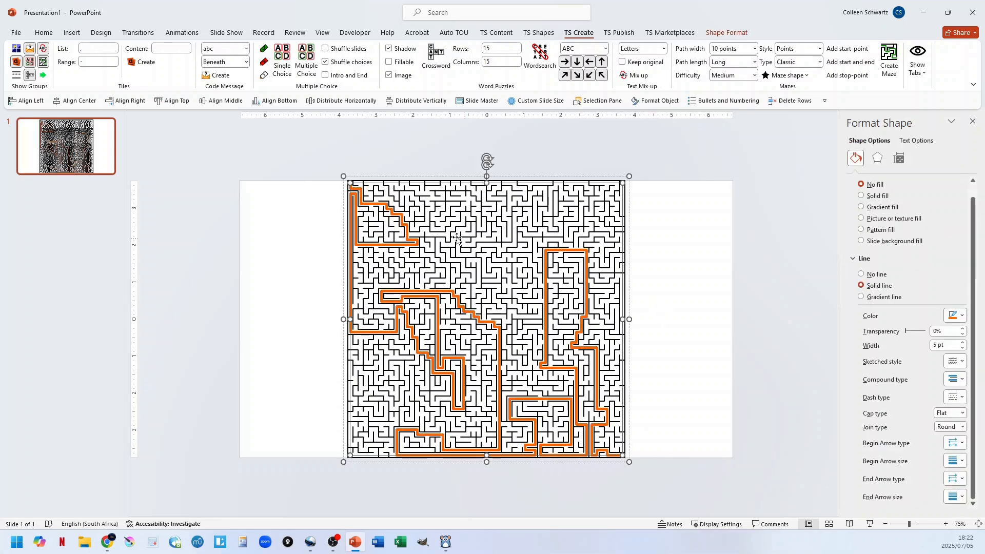
Clear the finished maze from the slide and insert a new built-in square maze shape with its default markers.
{"action": "left_click_drag", "start_coordinate": [318, 159], "coordinate": [670, 479]}
{"action": "key", "text": "Delete"}
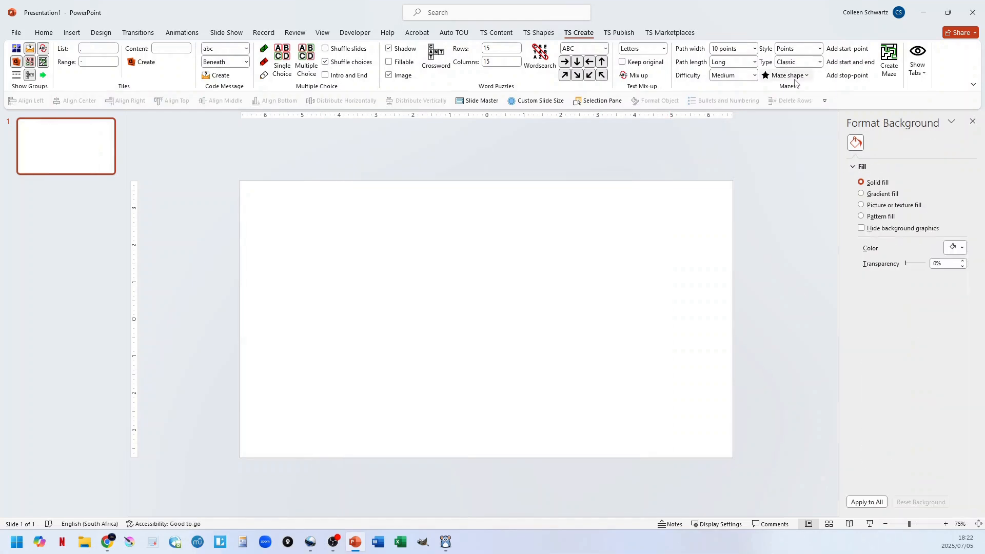
{"action": "left_click", "coordinate": [787, 75]}
{"action": "left_click", "coordinate": [672, 100]}
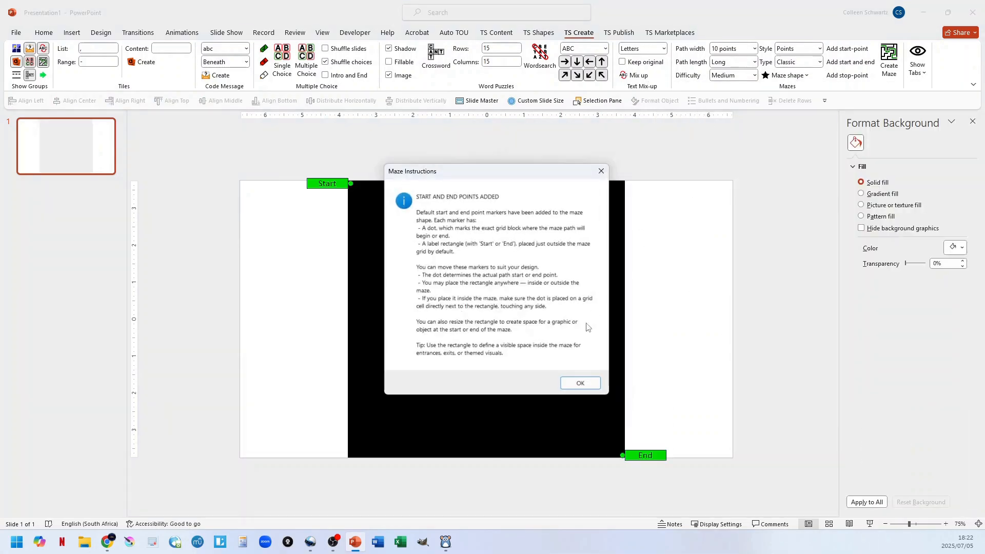
{"action": "left_click", "coordinate": [580, 384]}
Set the maze's path width to 30 points and its type to Text.
{"action": "left_click", "coordinate": [754, 48]}
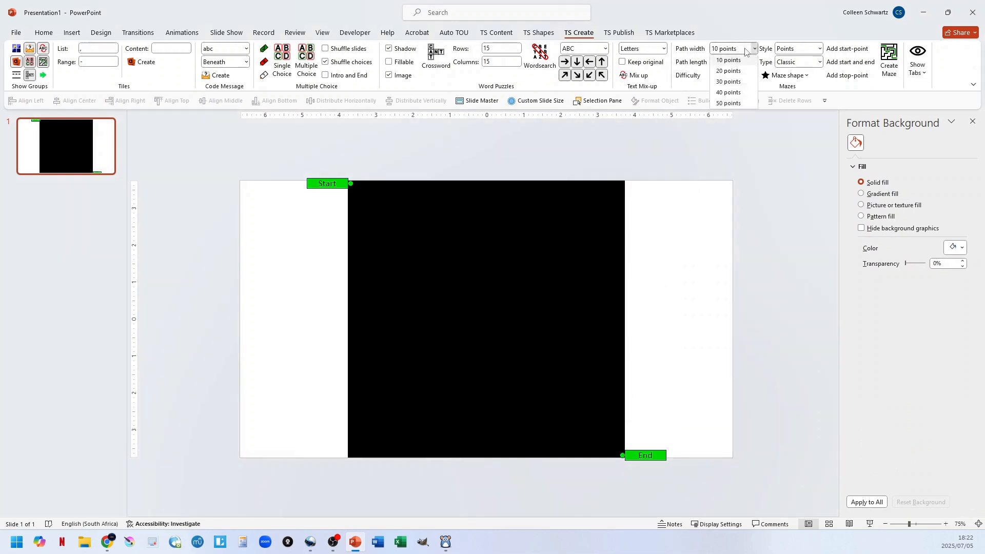
{"action": "left_click", "coordinate": [738, 82]}
{"action": "left_click", "coordinate": [810, 62]}
{"action": "left_click", "coordinate": [812, 130]}
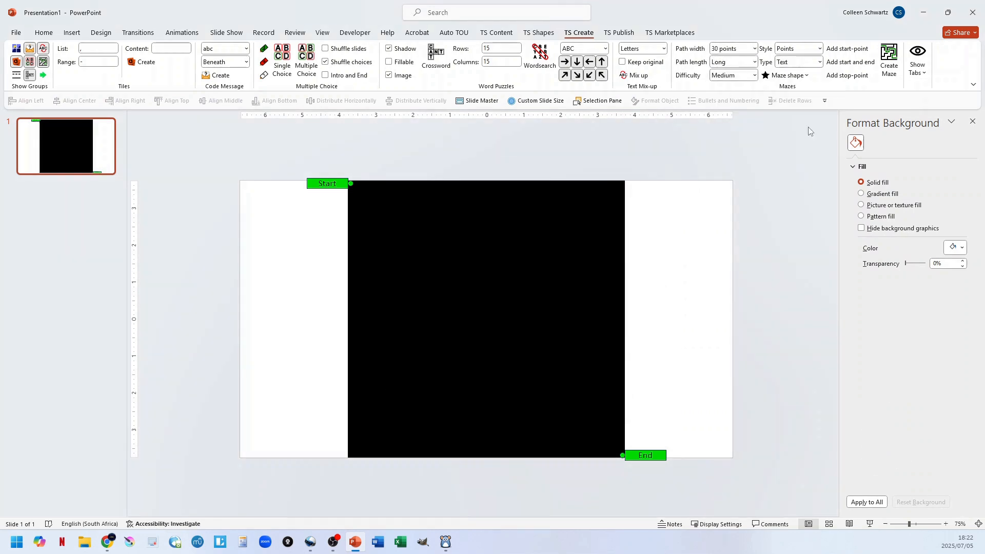
Add a stop-point to the lower-left area of the black square and enlarge its rectangle.
{"action": "left_click", "coordinate": [846, 76]}
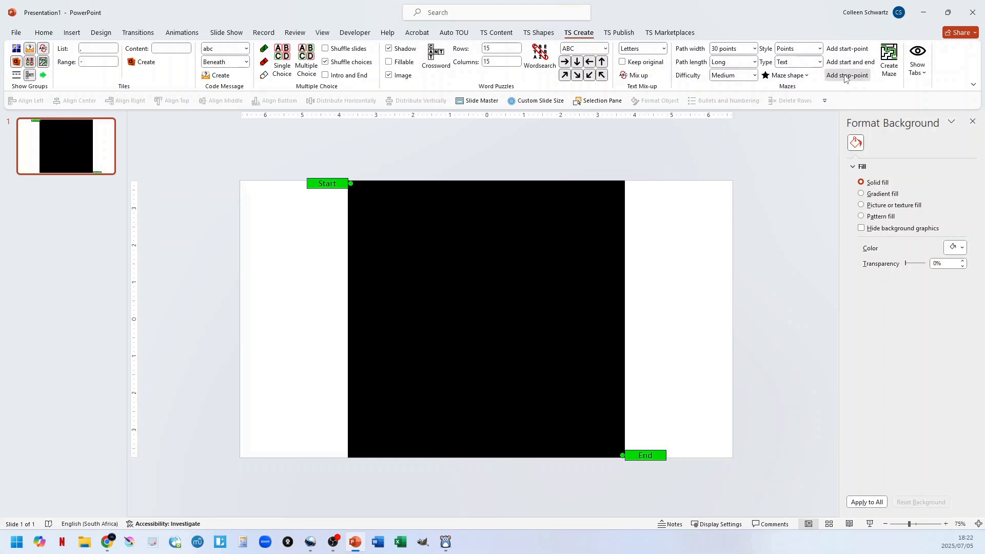
{"action": "left_click_drag", "start_coordinate": [498, 321], "coordinate": [401, 412]}
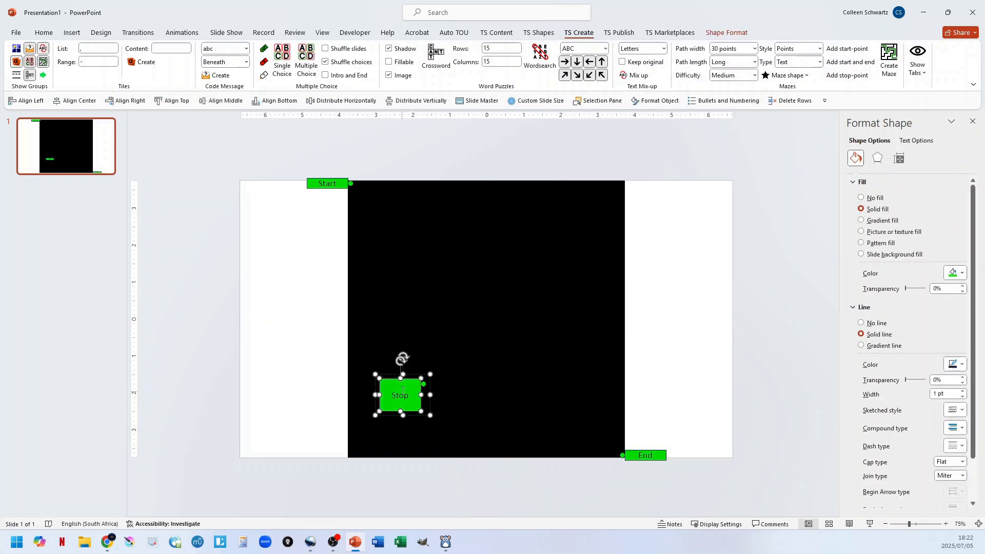
{"action": "left_click_drag", "start_coordinate": [400, 377], "coordinate": [370, 386]}
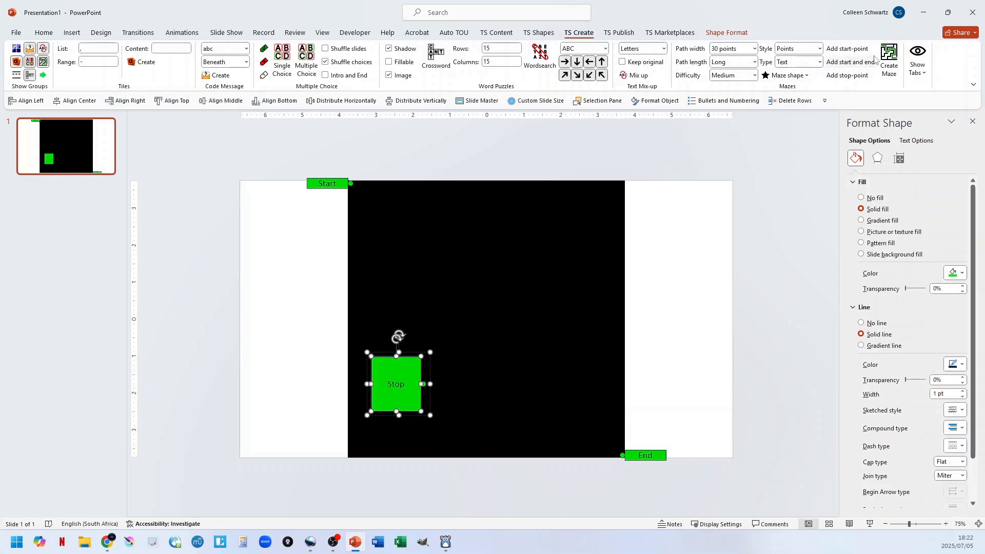
Bring up the text maze's values table and enter path values 3s 3-100 and filler values Other 1-100.
{"action": "left_click", "coordinate": [890, 62]}
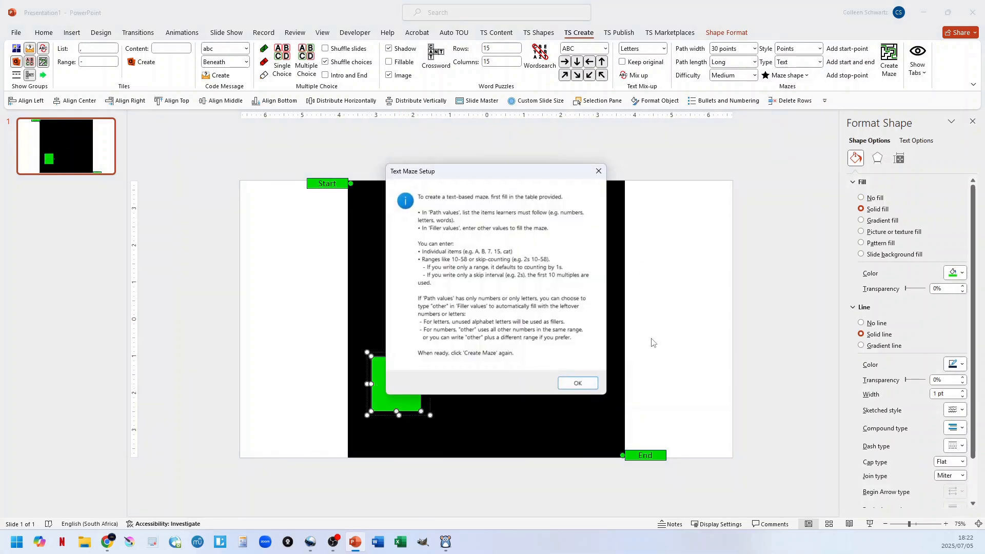
{"action": "left_click", "coordinate": [578, 385]}
{"action": "left_click", "coordinate": [430, 250]}
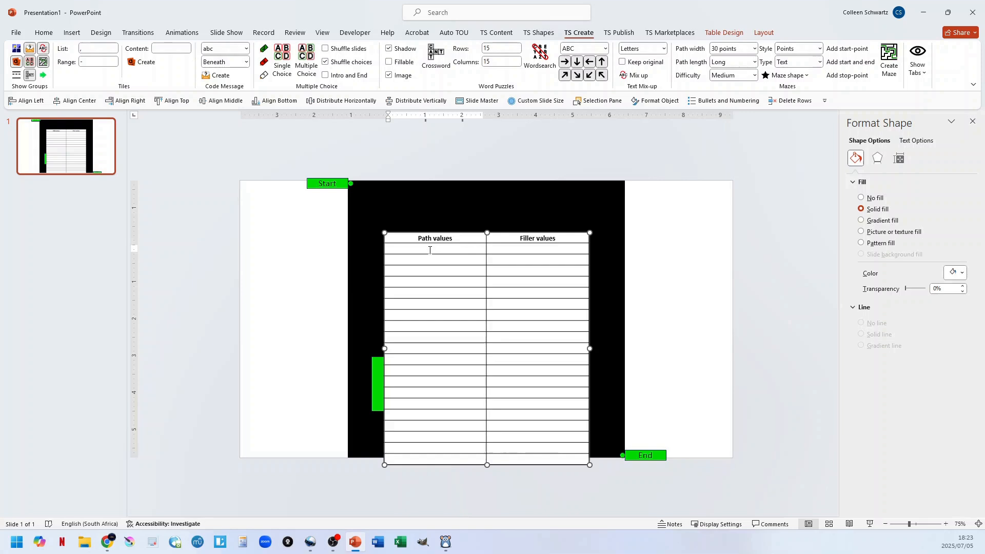
{"action": "type", "text": "3s"}
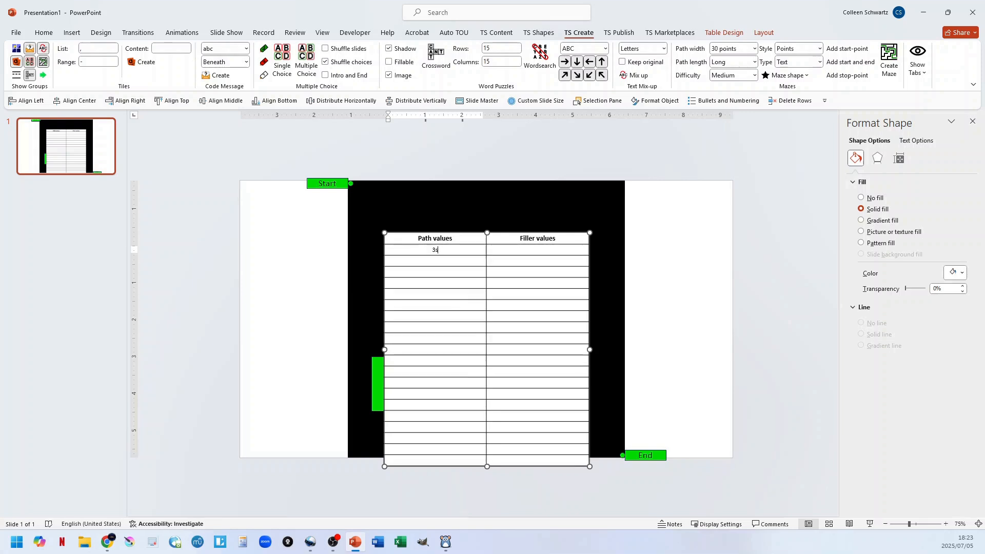
{"action": "type", "text": " 3-100"}
{"action": "left_click", "coordinate": [540, 251]}
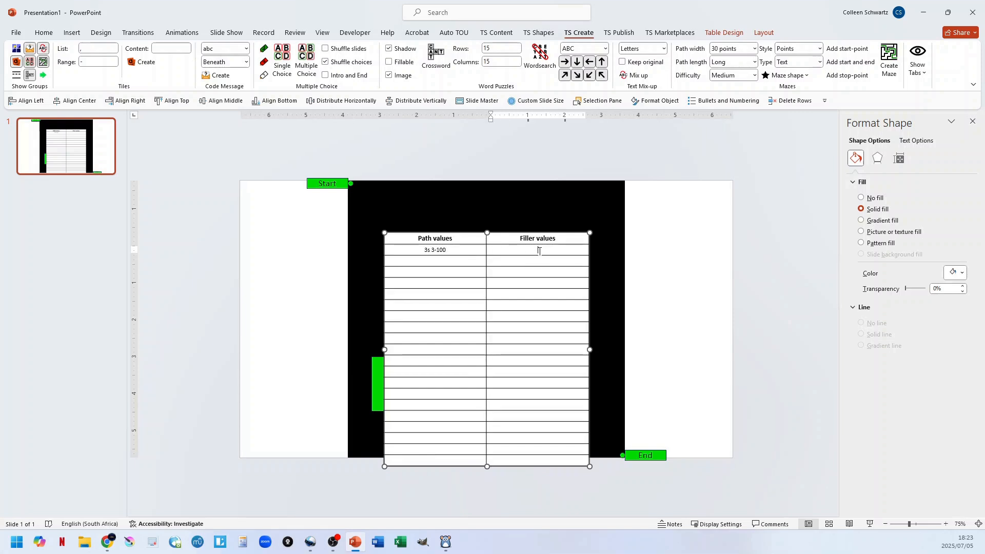
{"action": "type", "text": "other 1-100"}
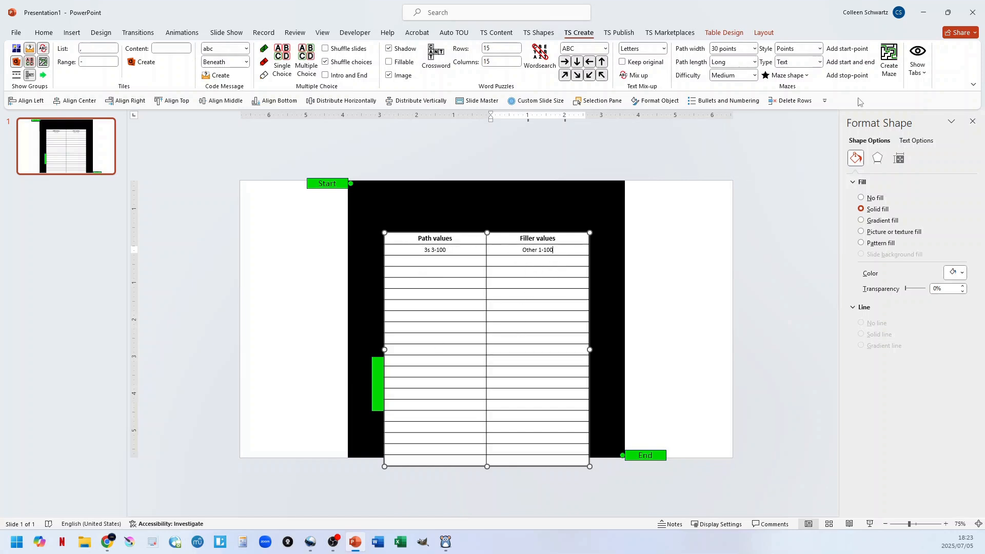
Generate the text maze with the path values in sequence and set its line join type to Round.
{"action": "left_click", "coordinate": [890, 66]}
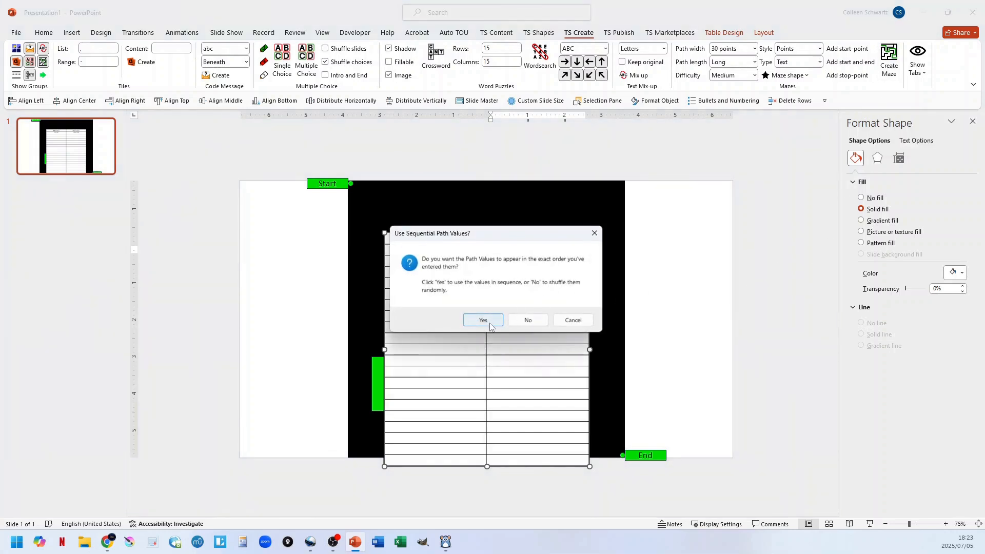
{"action": "left_click", "coordinate": [484, 320]}
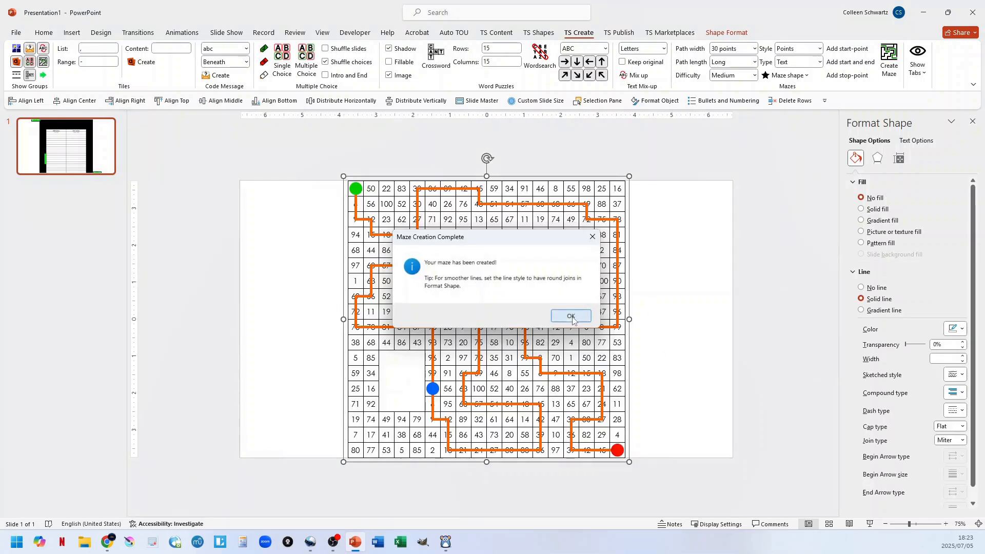
{"action": "left_click", "coordinate": [571, 315]}
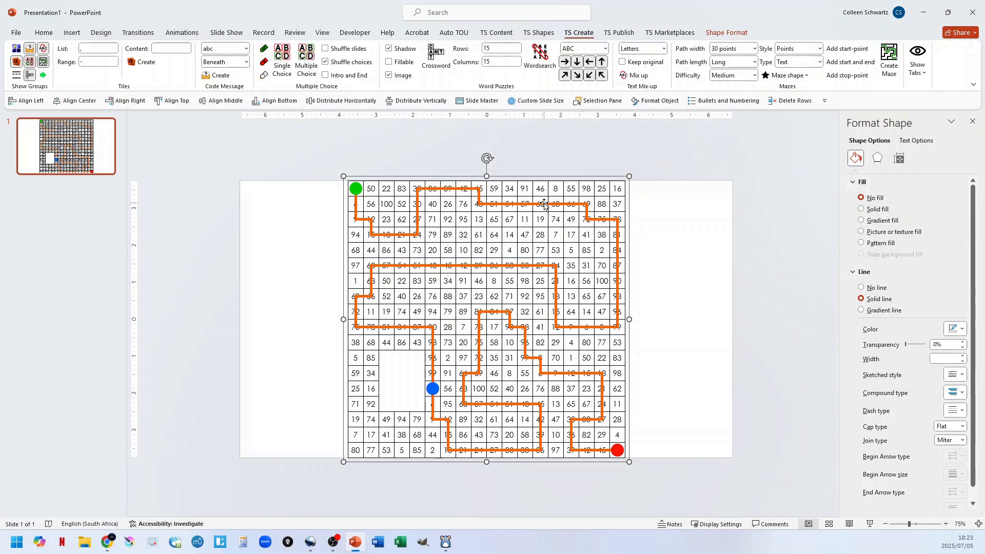
{"action": "left_click", "coordinate": [962, 440]}
{"action": "left_click", "coordinate": [949, 451]}
Change the maze numbers' font to Bahnschrift SemiLight Condensed and set their font size to 14.
{"action": "left_click", "coordinate": [45, 33]}
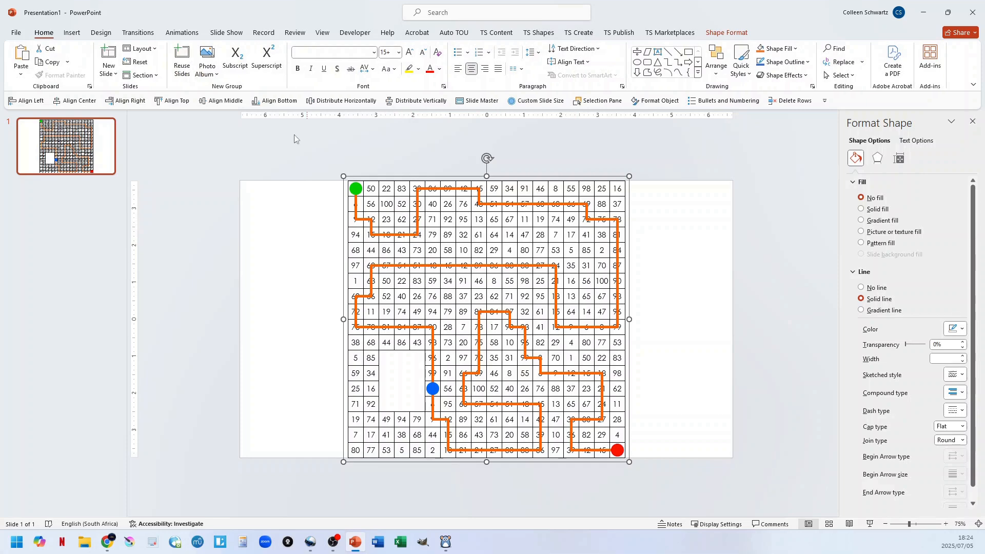
{"action": "left_click", "coordinate": [374, 52]}
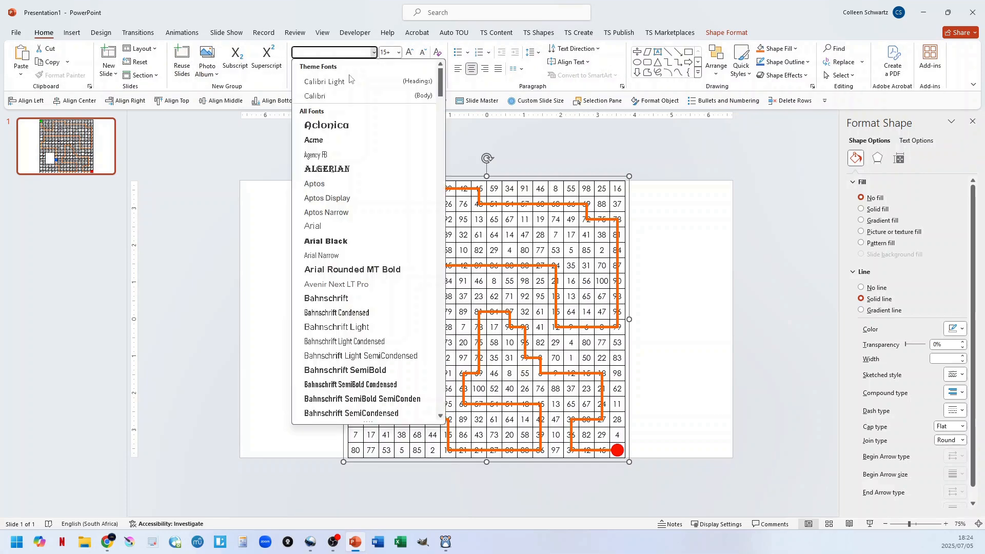
{"action": "left_click", "coordinate": [315, 97]}
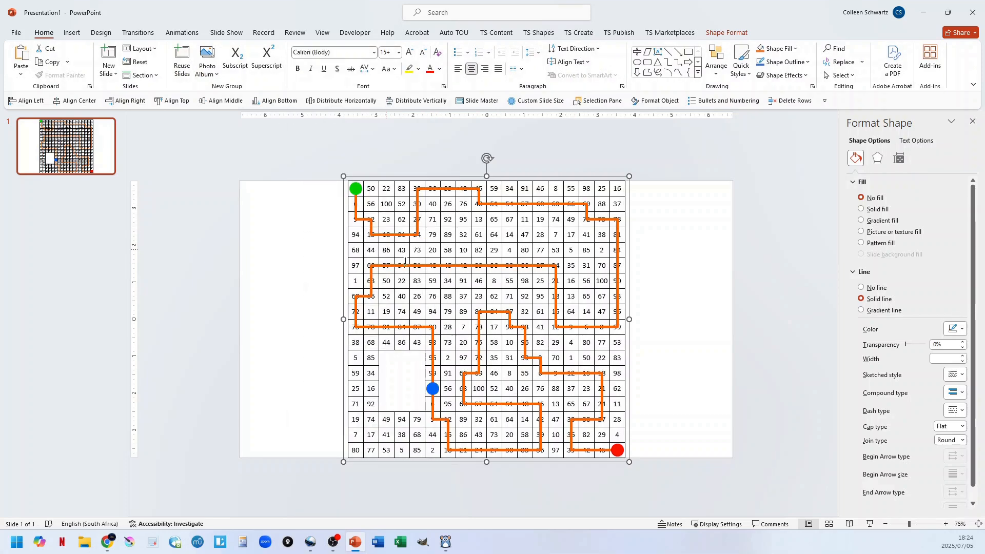
{"action": "left_click", "coordinate": [373, 53]}
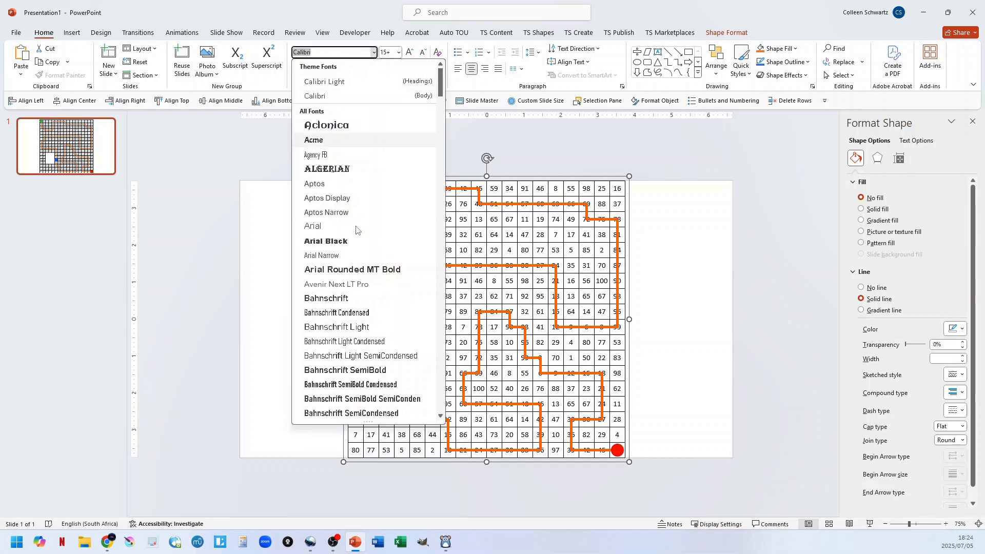
{"action": "scroll", "coordinate": [344, 277], "scroll_direction": "down", "scroll_amount": 3}
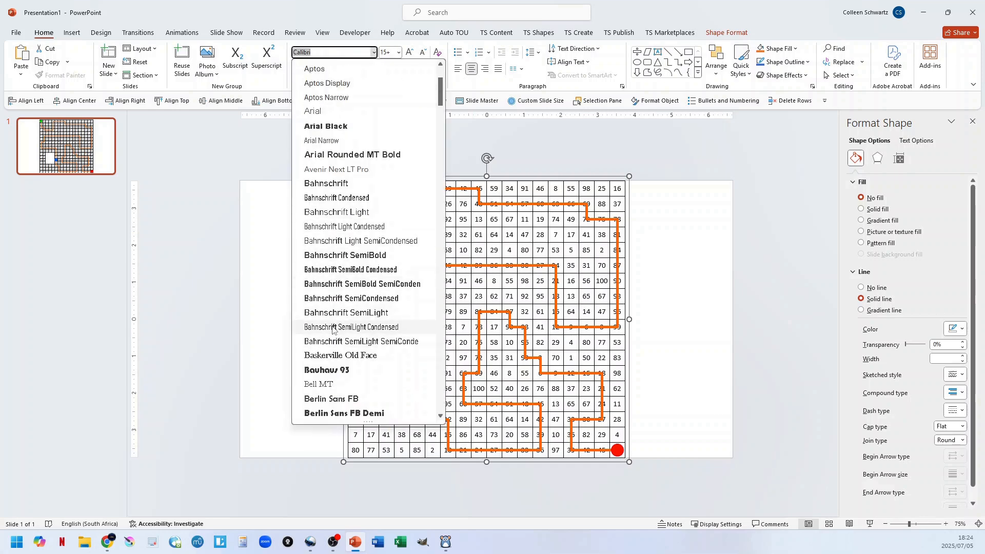
{"action": "left_click", "coordinate": [333, 327]}
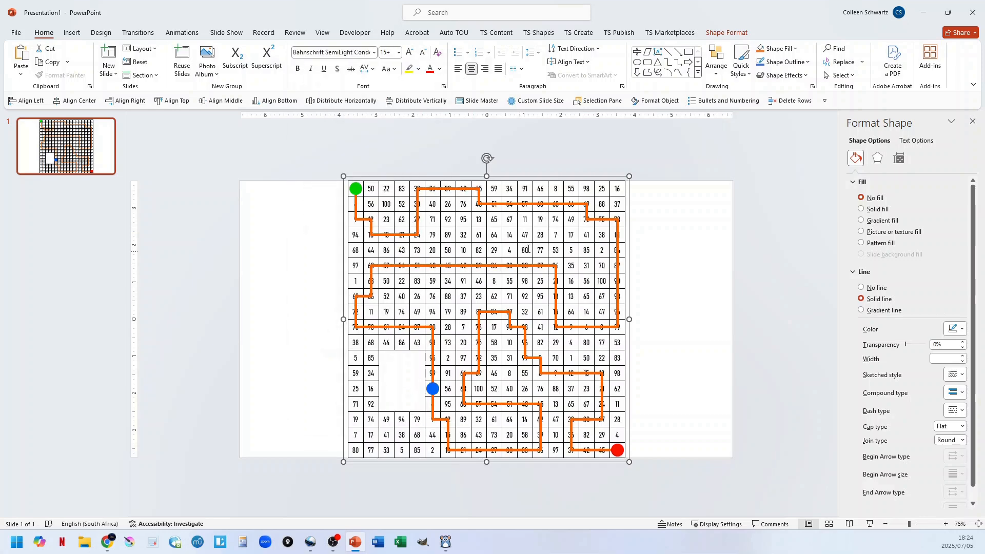
{"action": "left_click", "coordinate": [408, 53]}
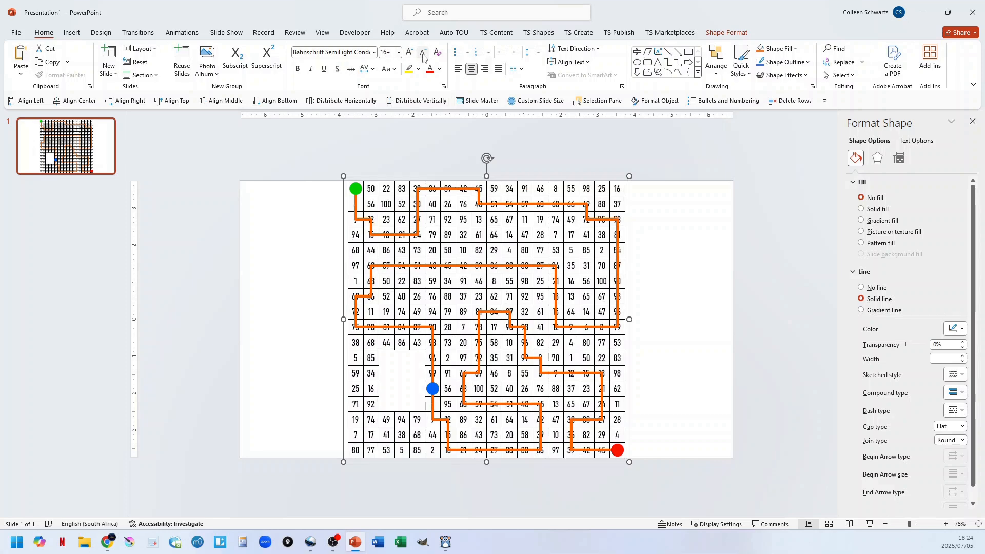
{"action": "left_click", "coordinate": [422, 53]}
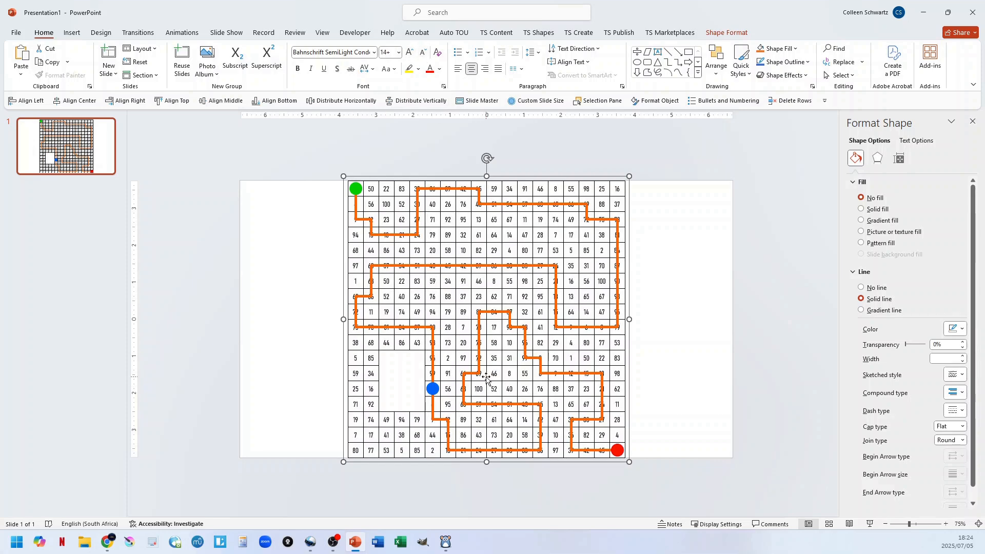
Stretch the maze horizontally beyond the slide's right edge and undo the stretch.
{"action": "left_click_drag", "start_coordinate": [630, 319], "coordinate": [792, 319]}
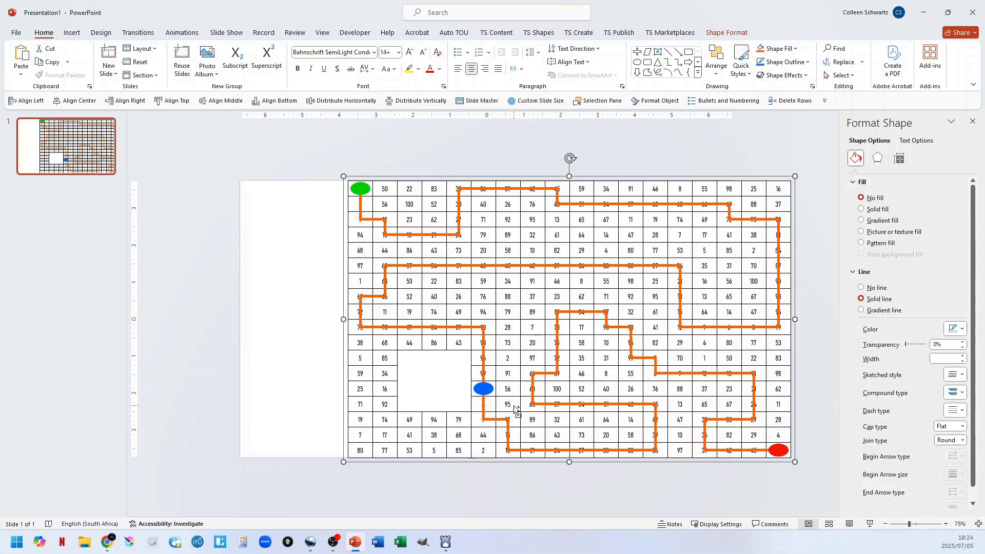
{"action": "key", "text": "ctrl+z"}
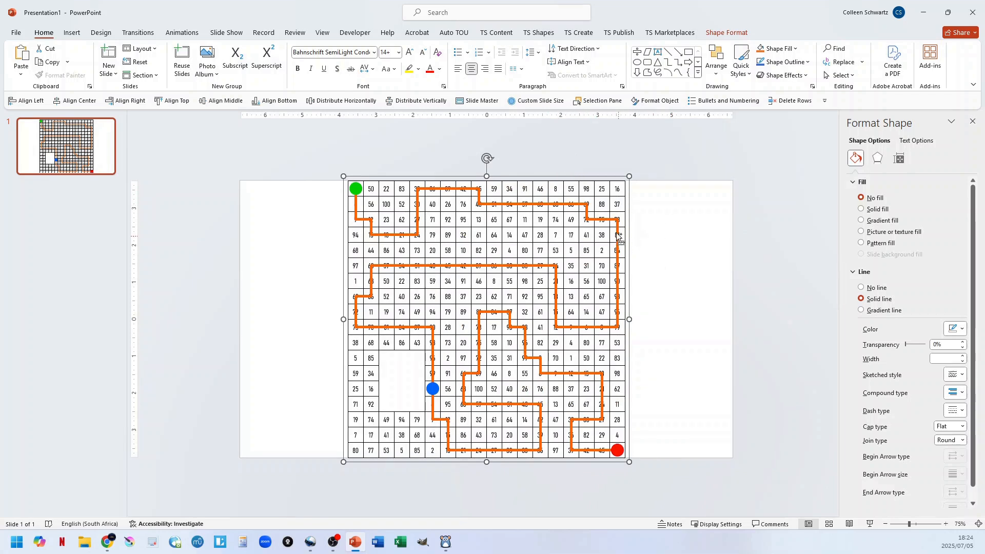
Ungroup the text maze and select its orange solution path separately.
{"action": "right_click", "coordinate": [605, 198]}
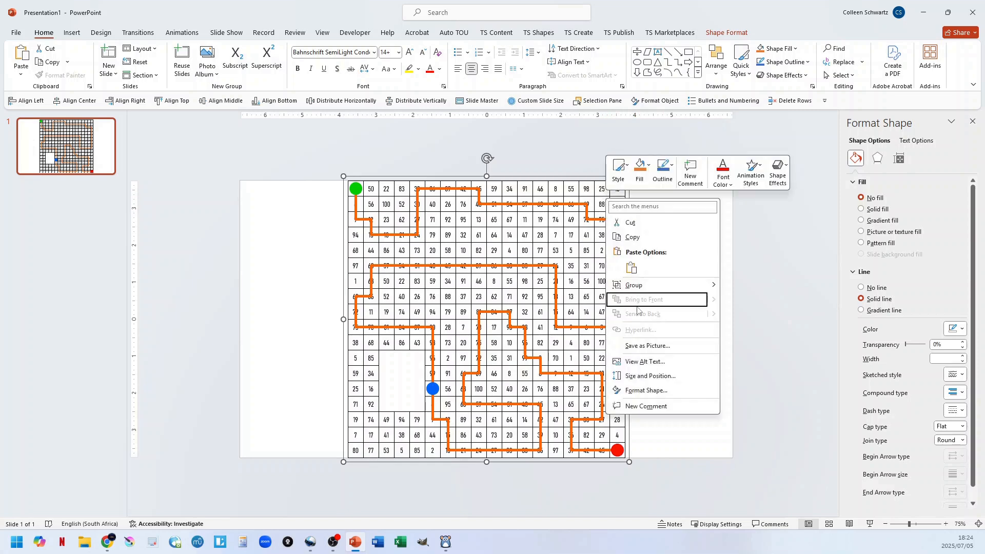
{"action": "mouse_move", "coordinate": [694, 286]}
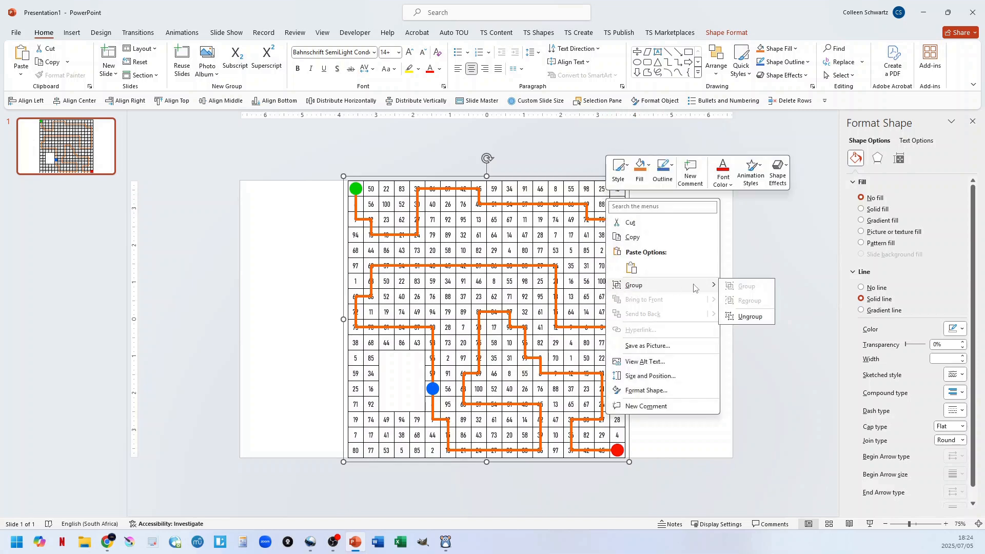
{"action": "left_click", "coordinate": [747, 316]}
{"action": "left_click", "coordinate": [692, 252]}
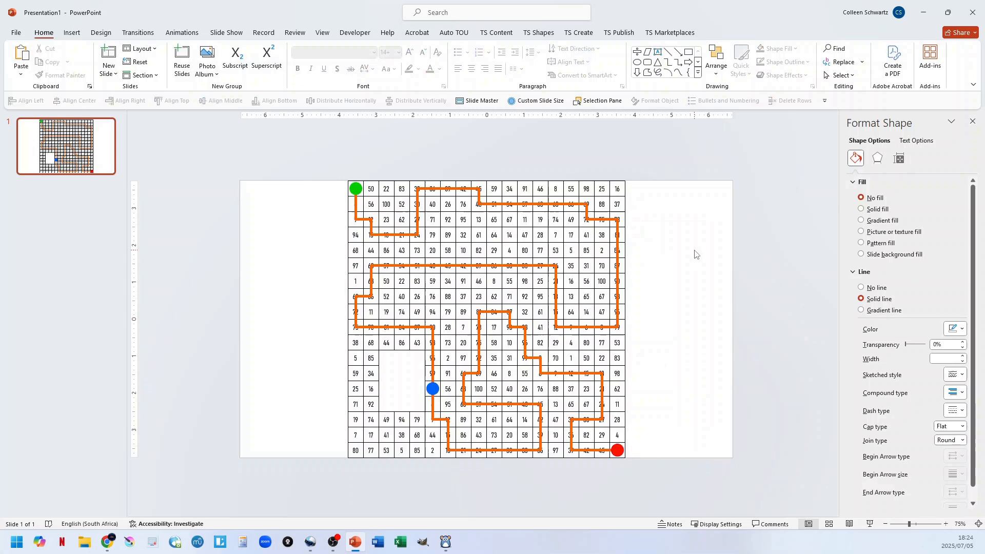
{"action": "left_click", "coordinate": [571, 205]}
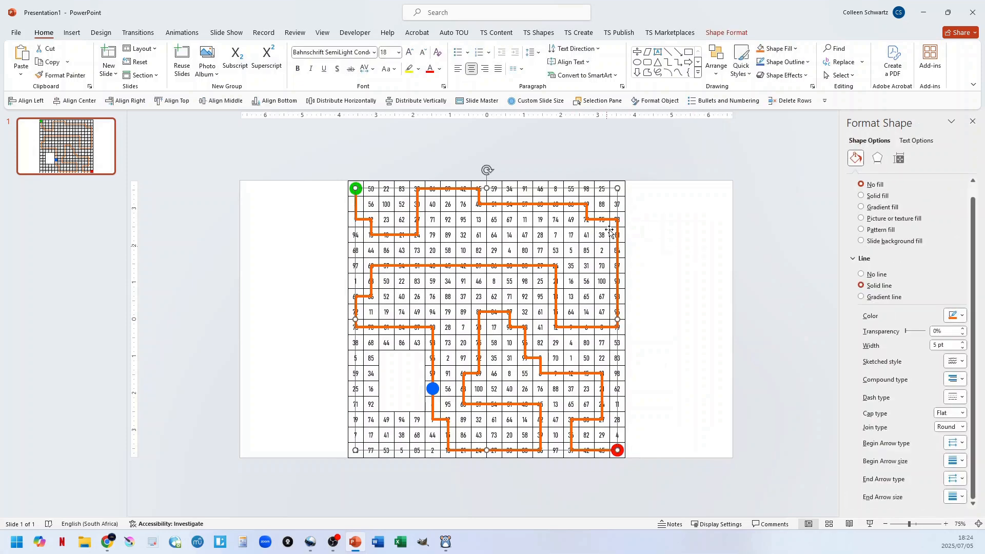
Select the number grid and look through the outline colours available for it.
{"action": "left_click", "coordinate": [620, 192]}
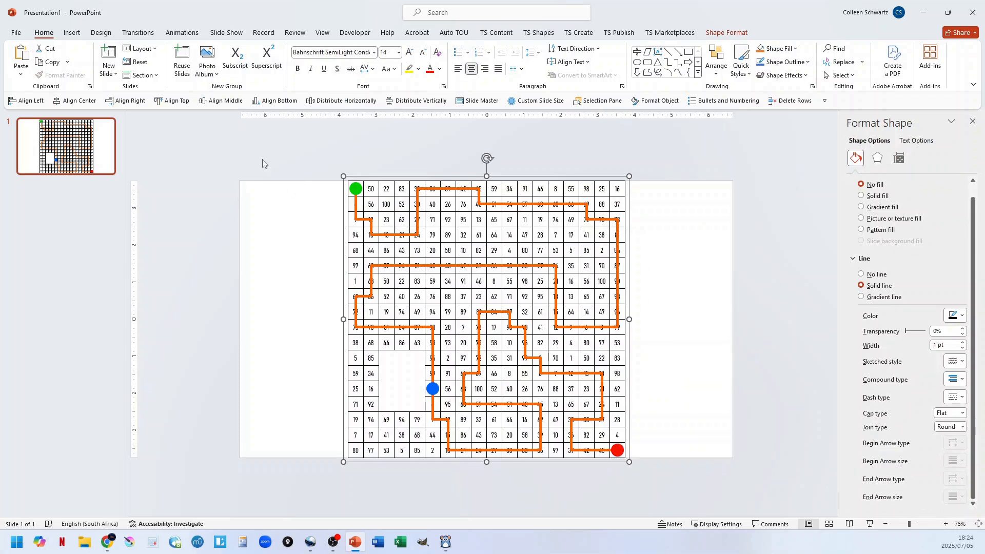
{"action": "left_click", "coordinate": [429, 71]}
{"action": "left_click", "coordinate": [804, 64]}
{"action": "left_click", "coordinate": [775, 109]}
{"action": "left_click", "coordinate": [789, 62]}
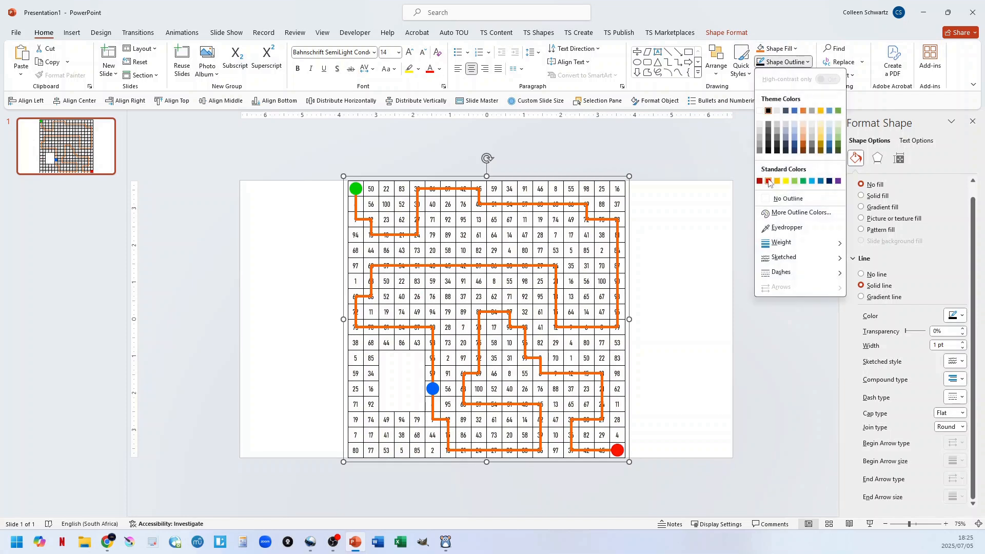
{"action": "left_click", "coordinate": [771, 180]}
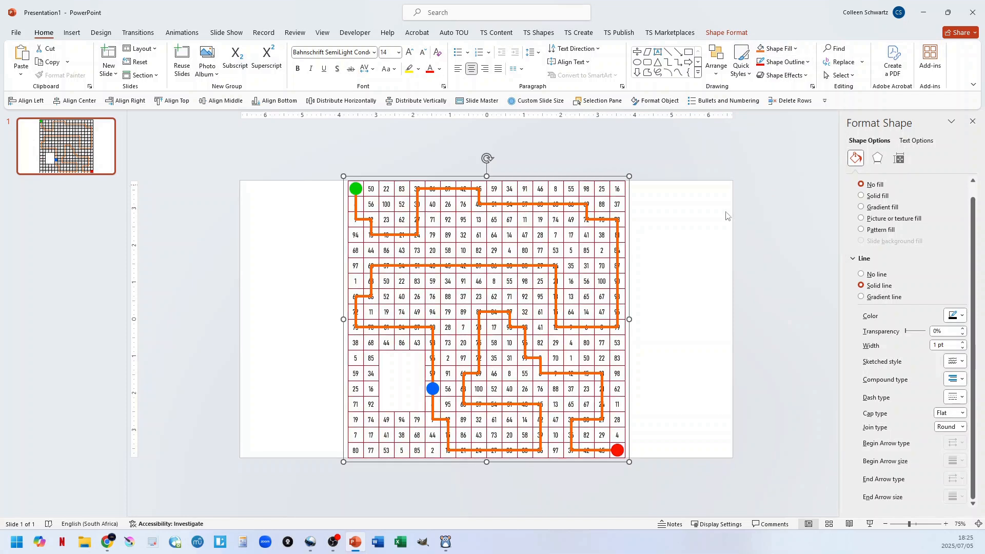
{"action": "left_click", "coordinate": [688, 233]}
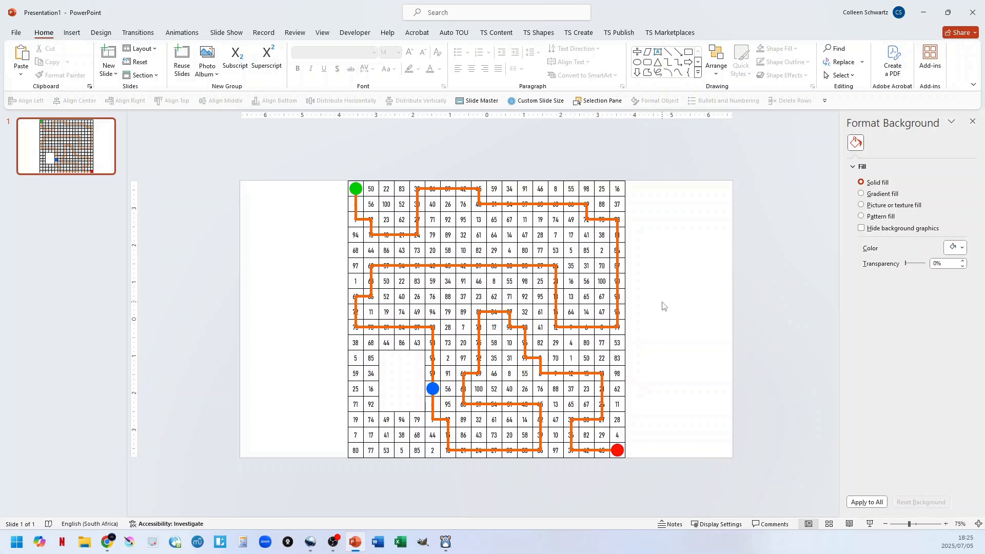
Select all the maze's parts and enlarge the numbers to font size 20.
{"action": "key", "text": "ctrl+a"}
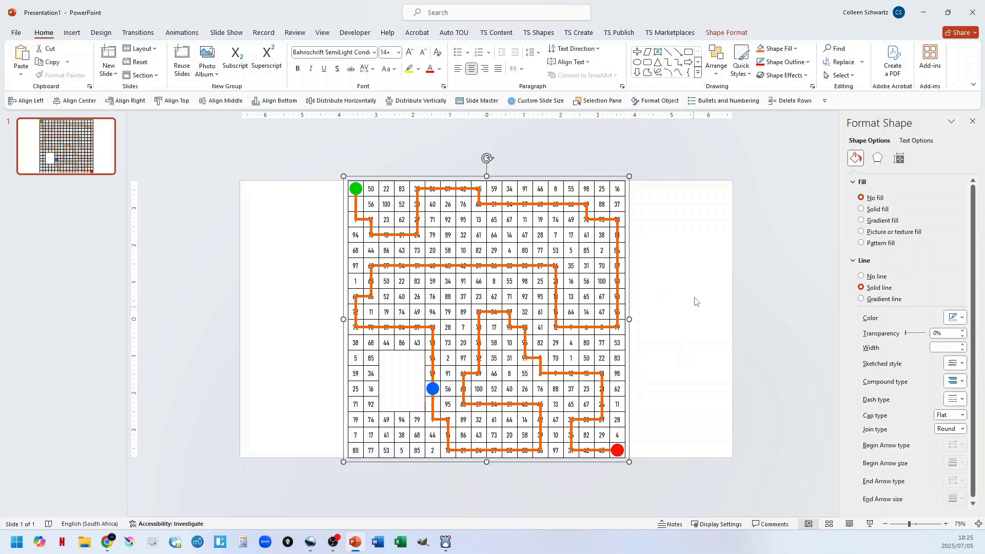
{"action": "key", "text": "ctrl+shift+period"}
{"action": "key", "text": "ctrl+shift+period"}
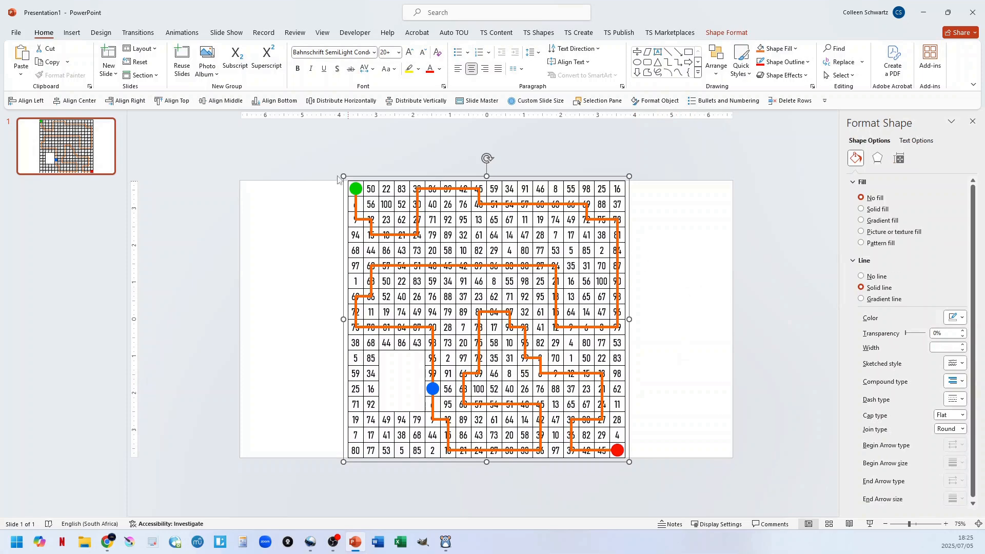
Delete the whole text maze from the slide and insert a new built-in square maze shape with default start and end markers.
{"action": "left_click", "coordinate": [315, 165]}
{"action": "key", "text": "ctrl+a"}
{"action": "key", "text": "Delete"}
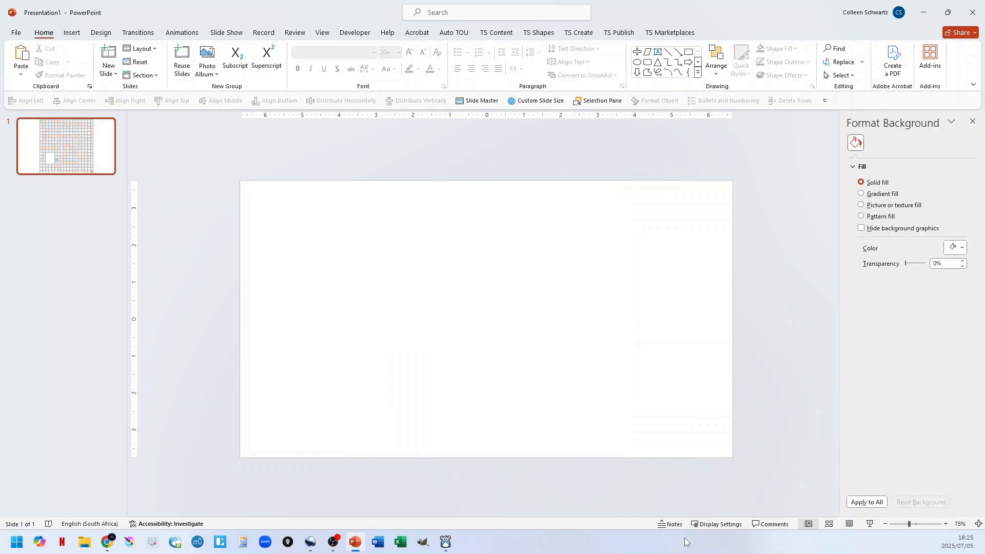
{"action": "left_click", "coordinate": [579, 32]}
{"action": "left_click", "coordinate": [787, 75]}
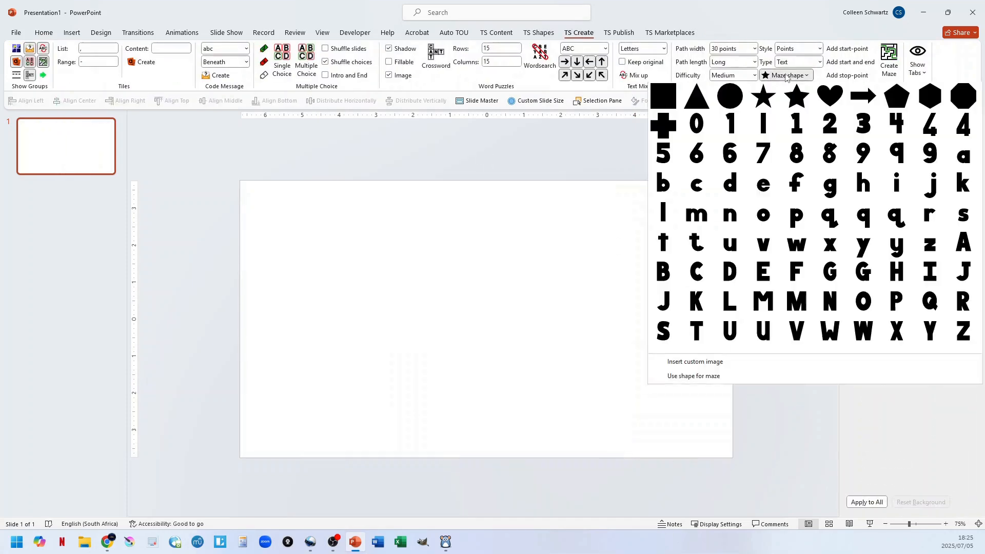
{"action": "left_click", "coordinate": [662, 96]}
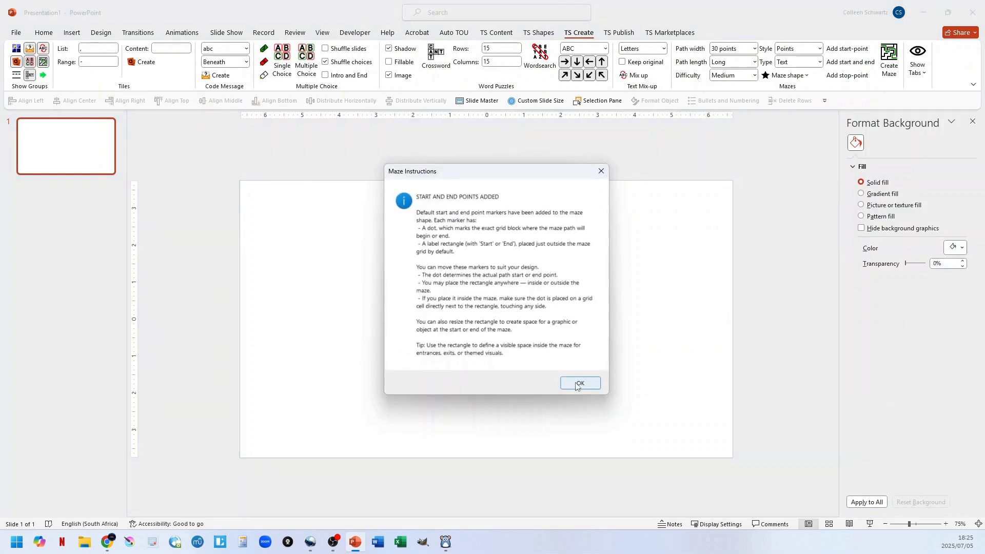
{"action": "left_click", "coordinate": [577, 384]}
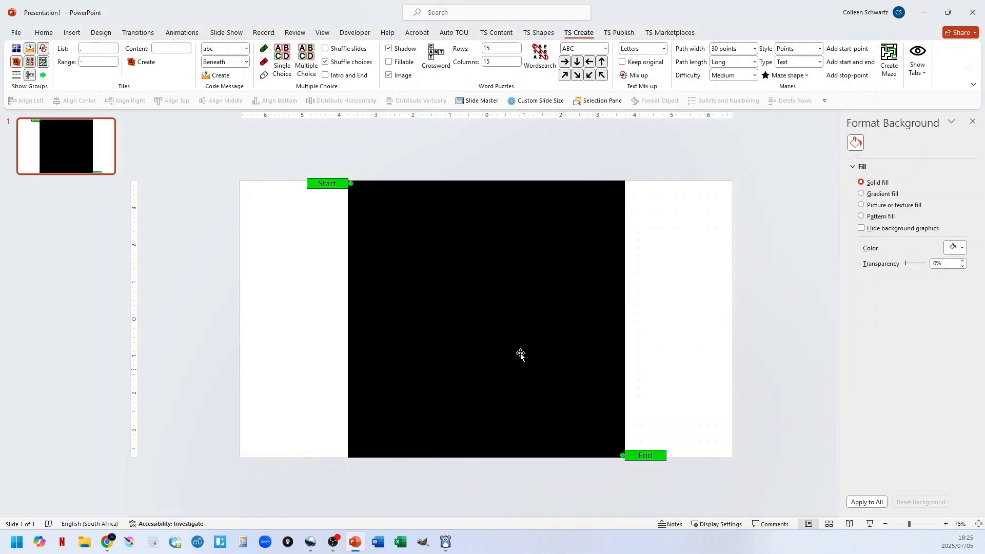
Set the maze options to type Obstacles, 10-point path width, Very Difficult difficulty and Extra long path length.
{"action": "left_click", "coordinate": [804, 62]}
{"action": "left_click", "coordinate": [808, 108]}
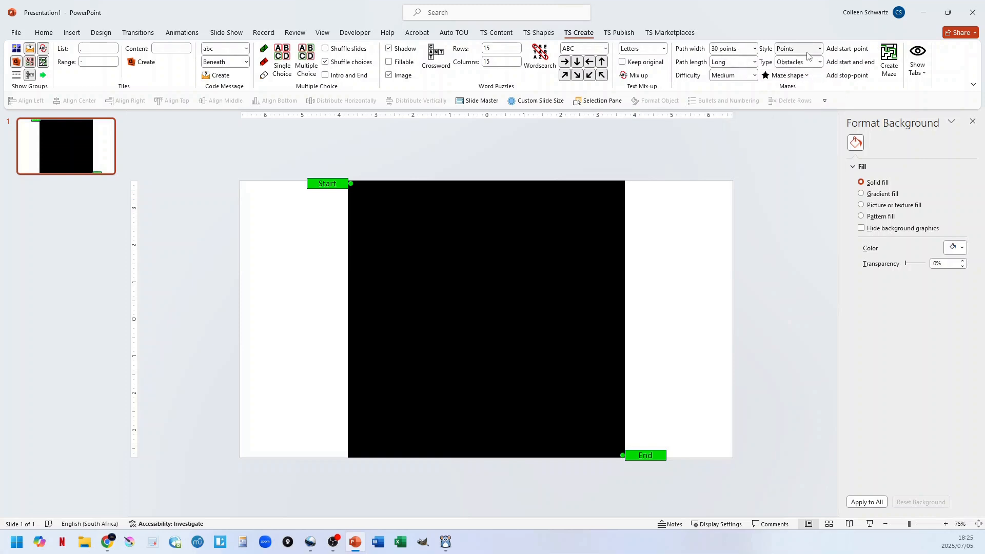
{"action": "left_click", "coordinate": [738, 51]}
{"action": "left_click", "coordinate": [728, 64]}
{"action": "left_click", "coordinate": [744, 76]}
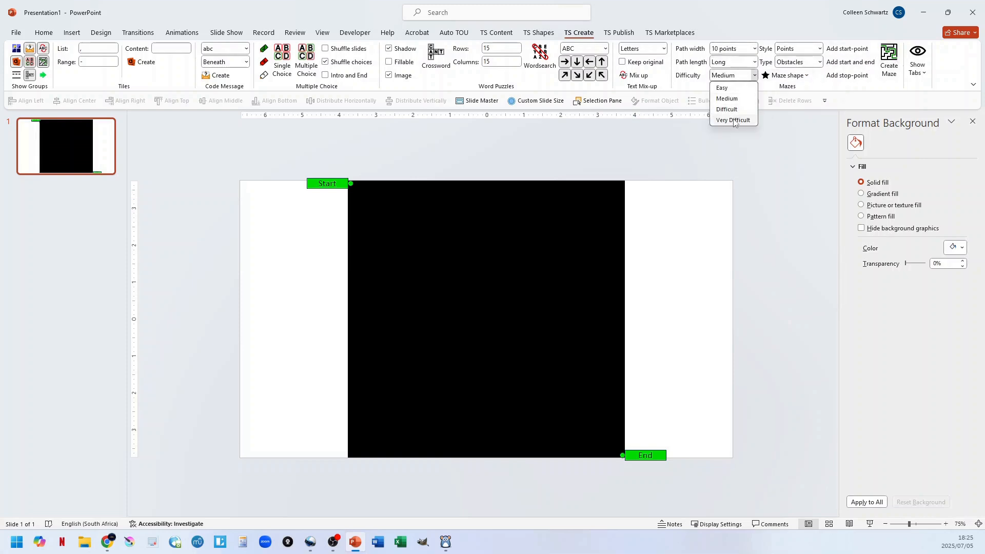
{"action": "left_click", "coordinate": [734, 120]}
{"action": "left_click", "coordinate": [745, 62]}
{"action": "left_click", "coordinate": [731, 118]}
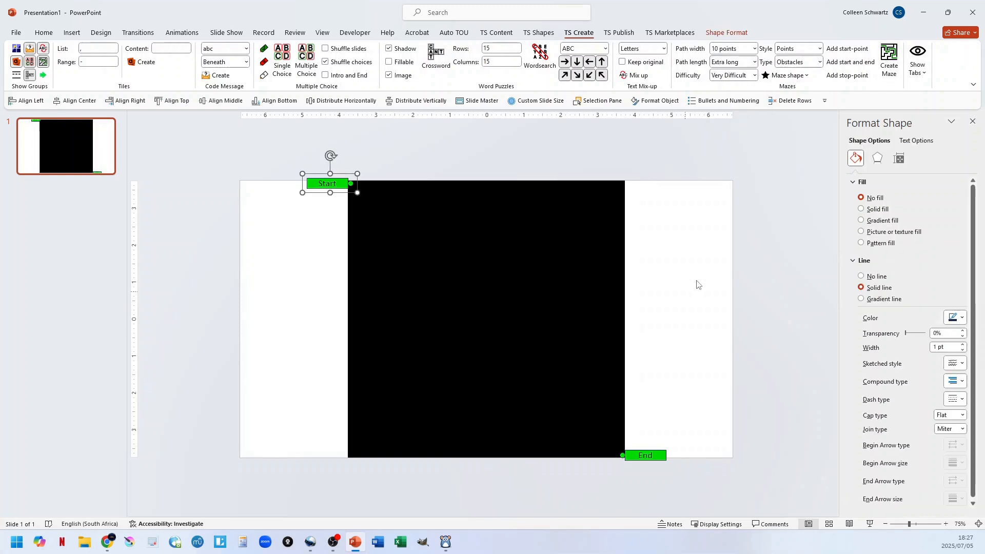
Generate the obstacle maze from the square shape and set its line join type to Round.
{"action": "left_click", "coordinate": [693, 197]}
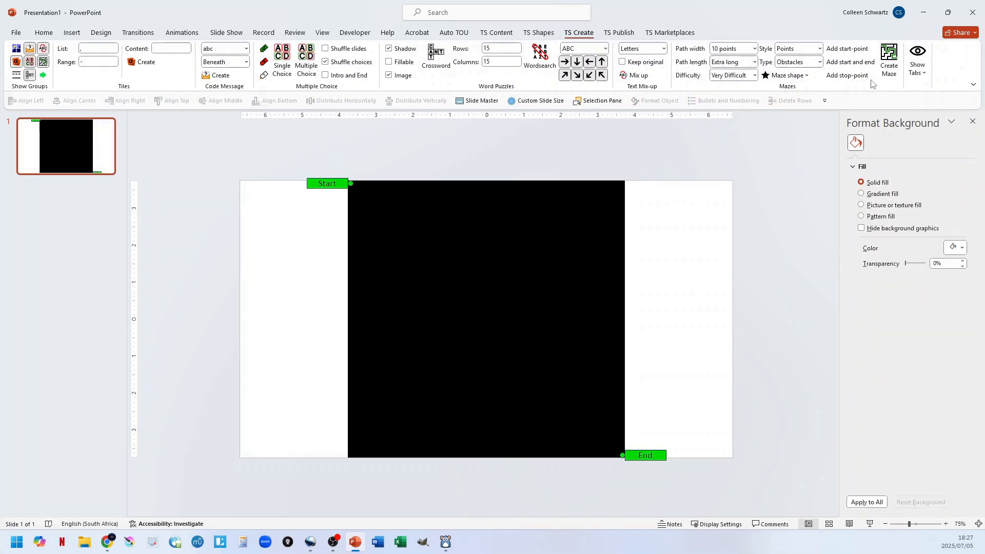
{"action": "left_click", "coordinate": [889, 61]}
{"action": "left_click", "coordinate": [561, 319]}
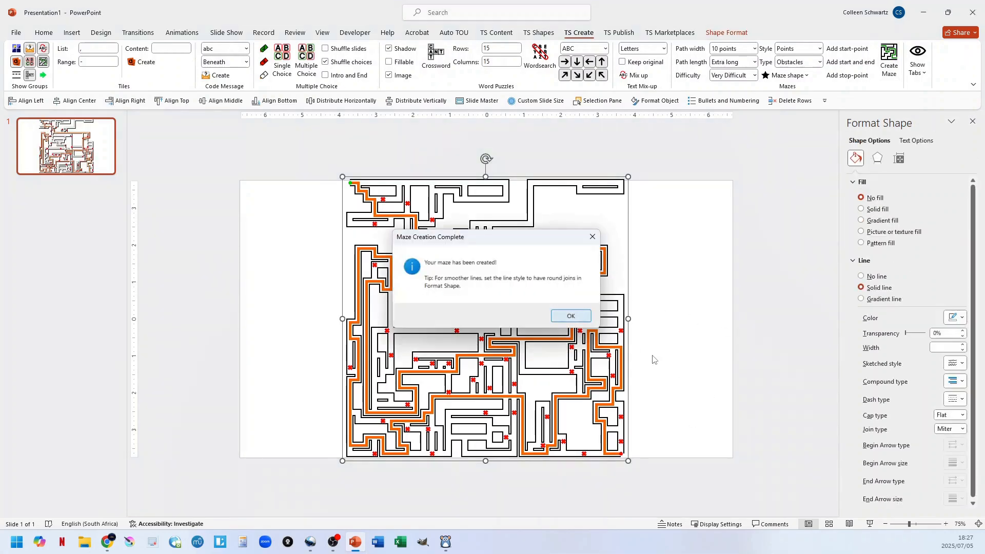
{"action": "left_click", "coordinate": [950, 428]}
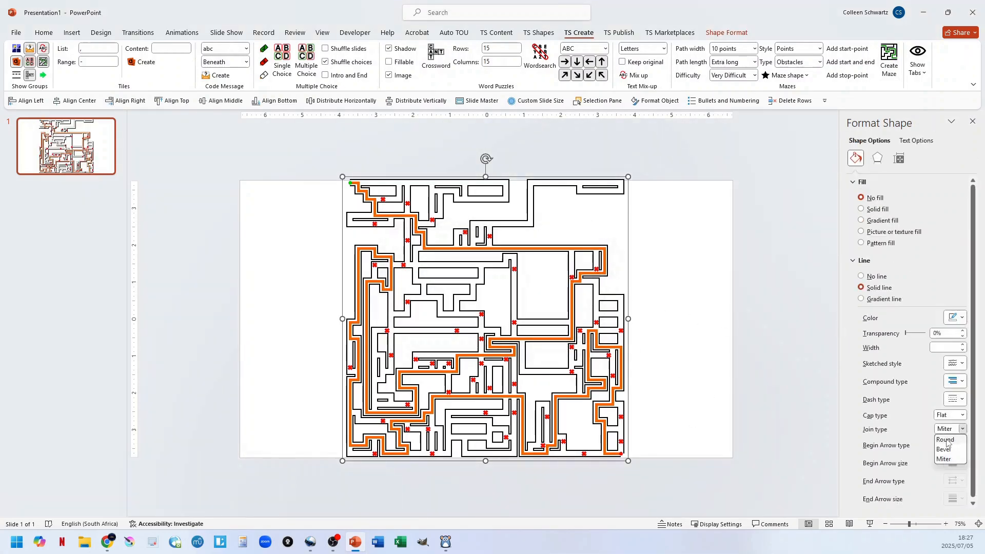
{"action": "left_click", "coordinate": [947, 440]}
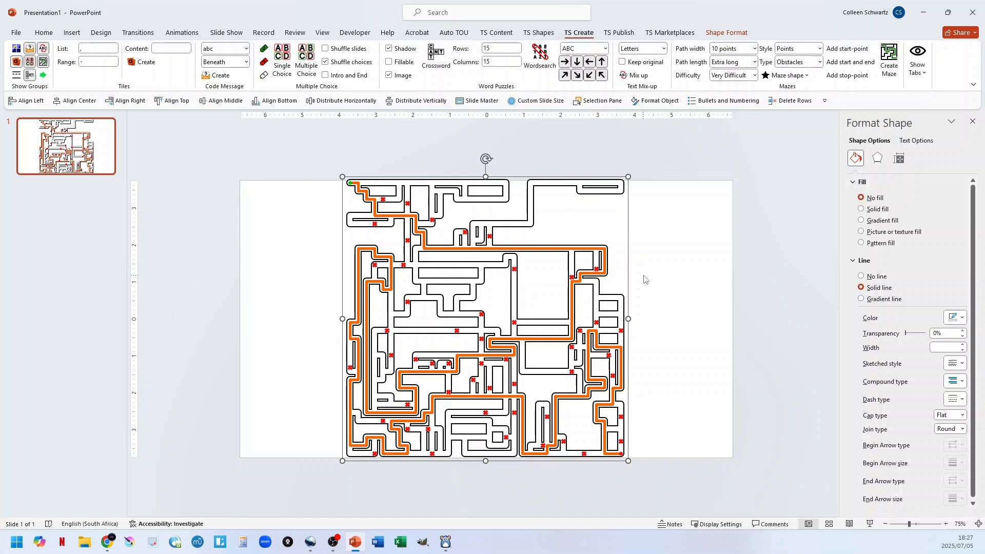
Select all the maze's parts and list them in the Selection Pane with the obstacles, paths and path outlines groups collapsed.
{"action": "key", "text": "ctrl+a"}
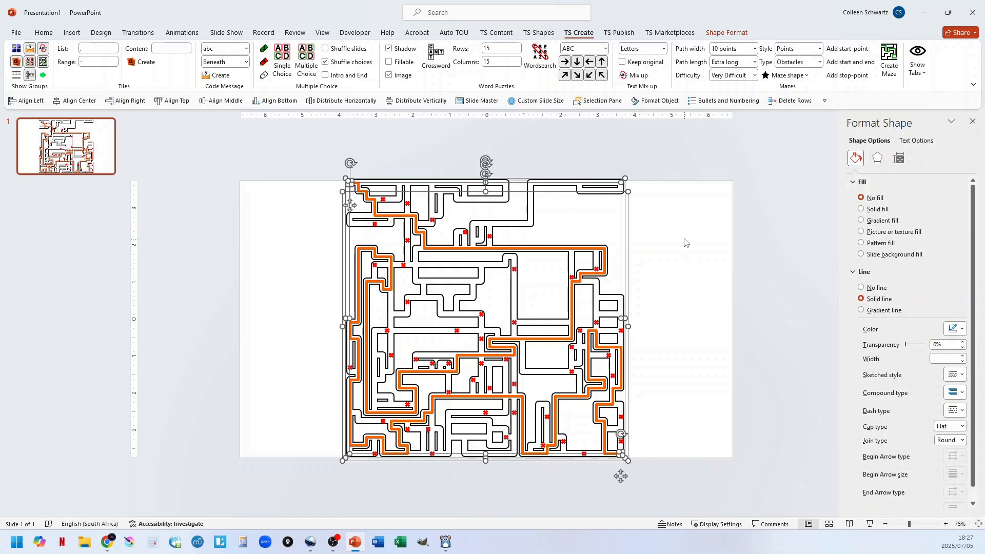
{"action": "left_click", "coordinate": [727, 32]}
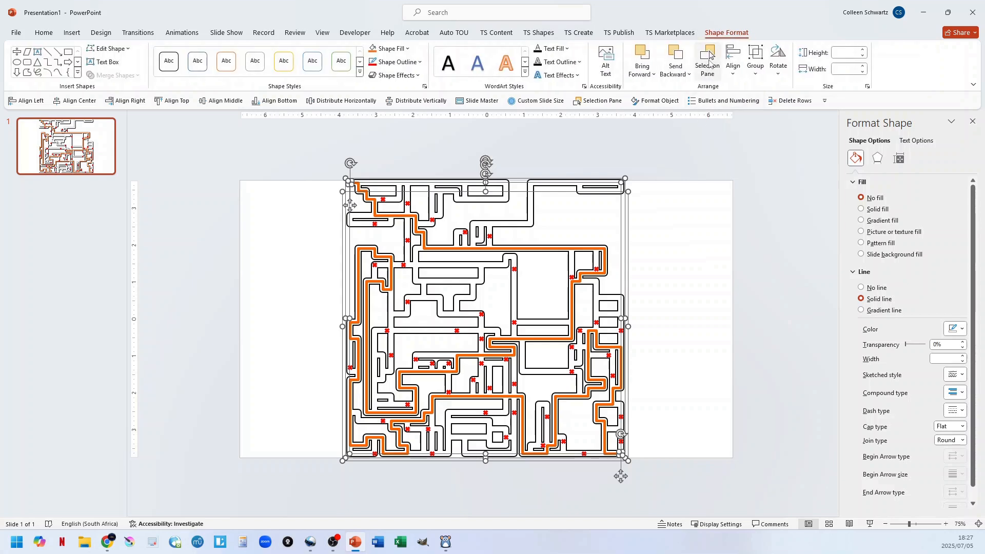
{"action": "left_click", "coordinate": [708, 71]}
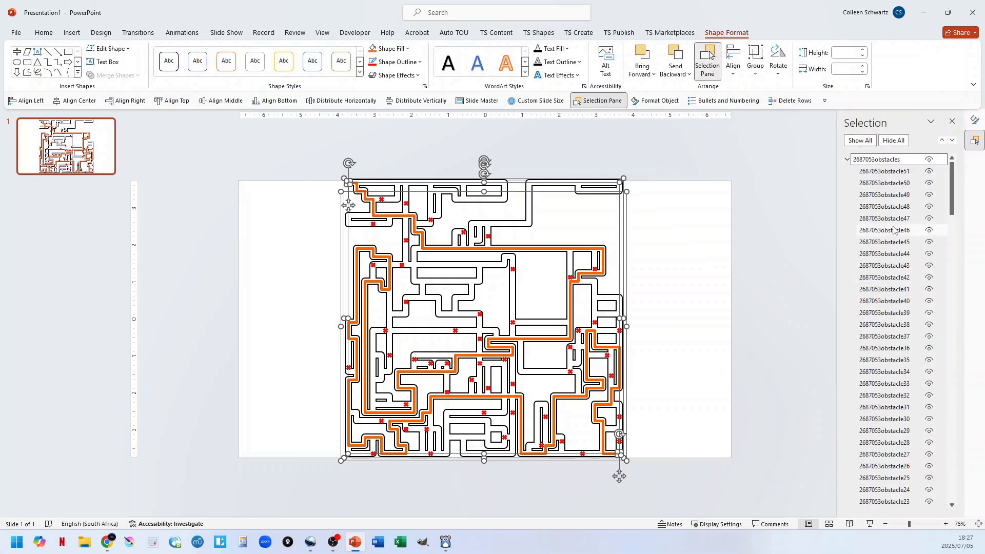
{"action": "left_click", "coordinate": [848, 161]}
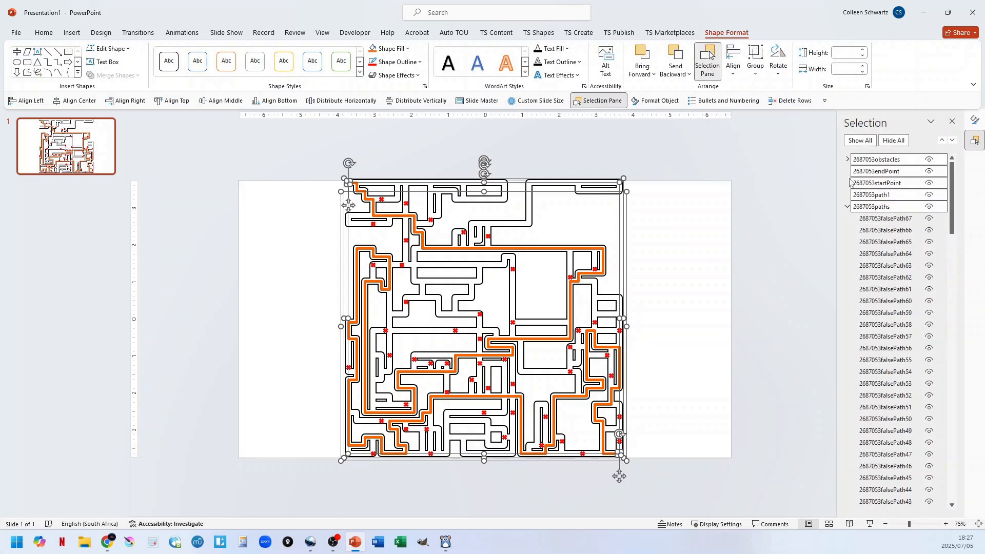
{"action": "left_click", "coordinate": [848, 207]}
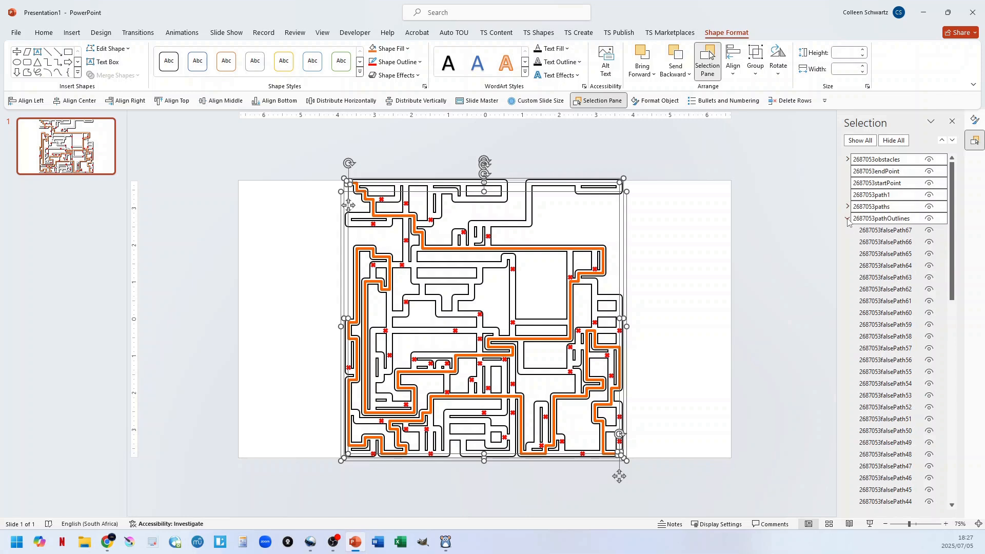
{"action": "left_click", "coordinate": [848, 219]}
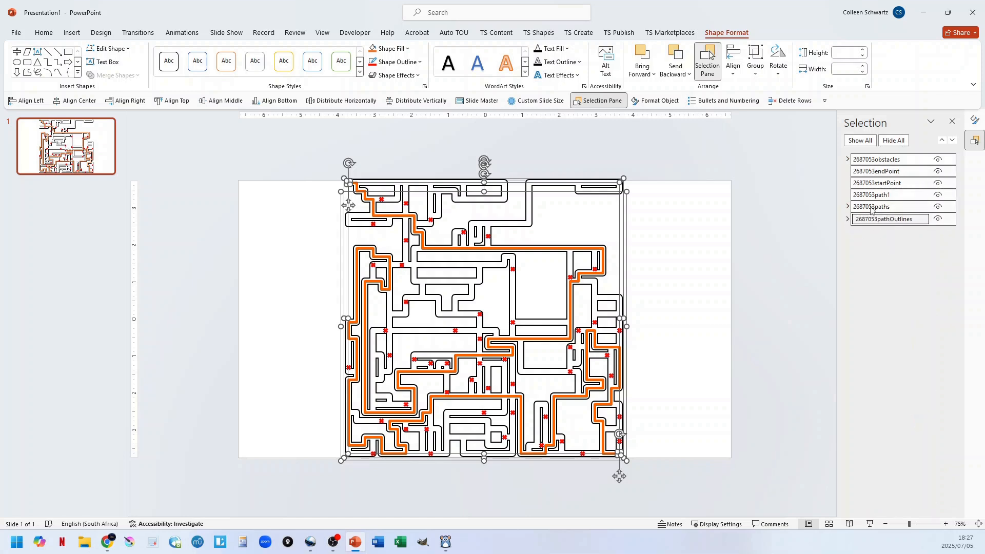
Select the path outlines group and the paths group in turn and look through the outline colours available for each.
{"action": "left_click", "coordinate": [811, 208]}
{"action": "left_click", "coordinate": [871, 220]}
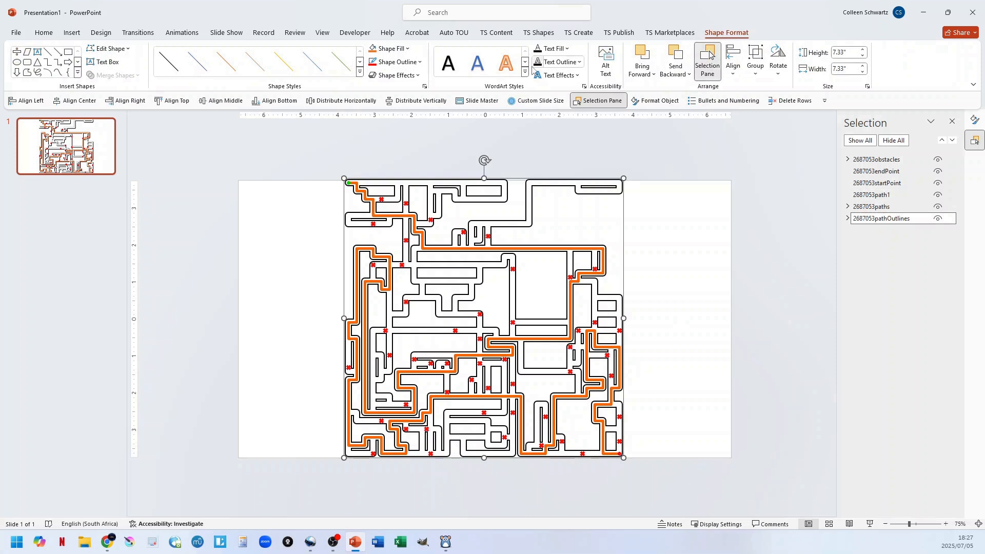
{"action": "left_click", "coordinate": [394, 62]}
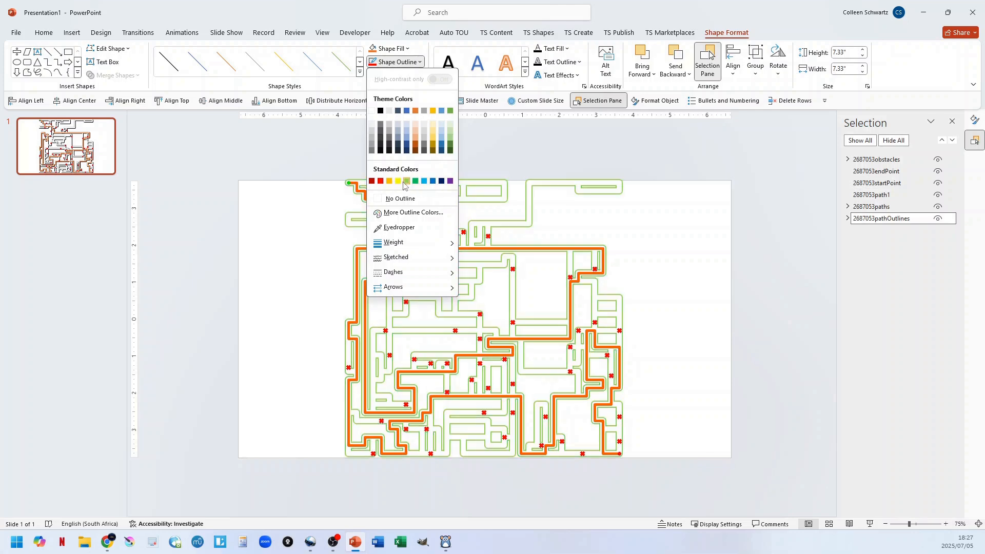
{"action": "left_click", "coordinate": [730, 205]}
{"action": "left_click", "coordinate": [887, 207]}
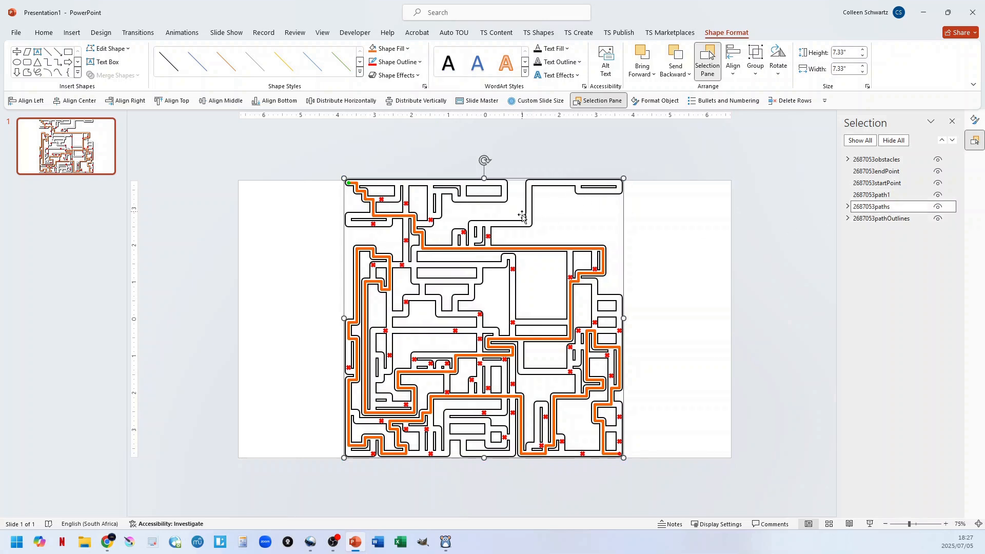
{"action": "left_click", "coordinate": [410, 62]}
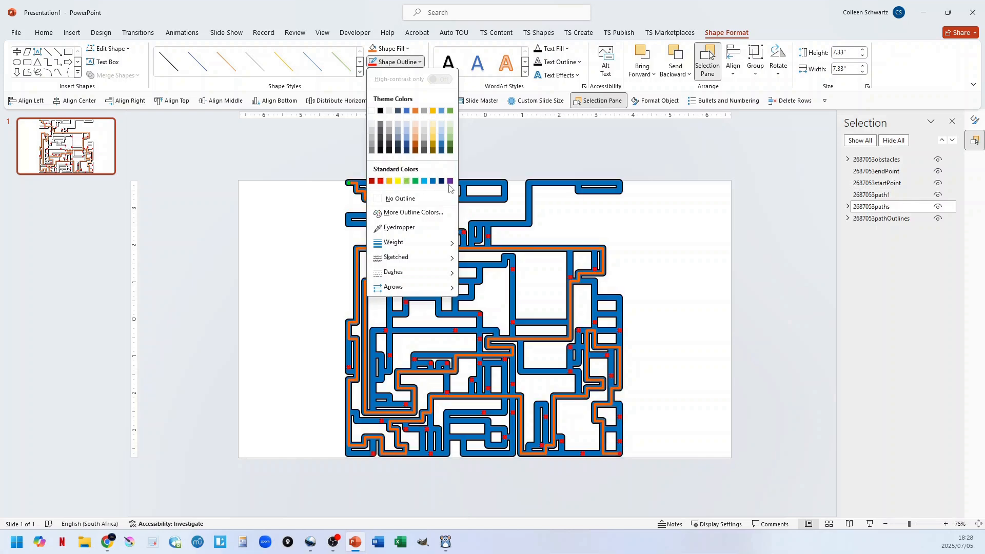
{"action": "left_click", "coordinate": [721, 231]}
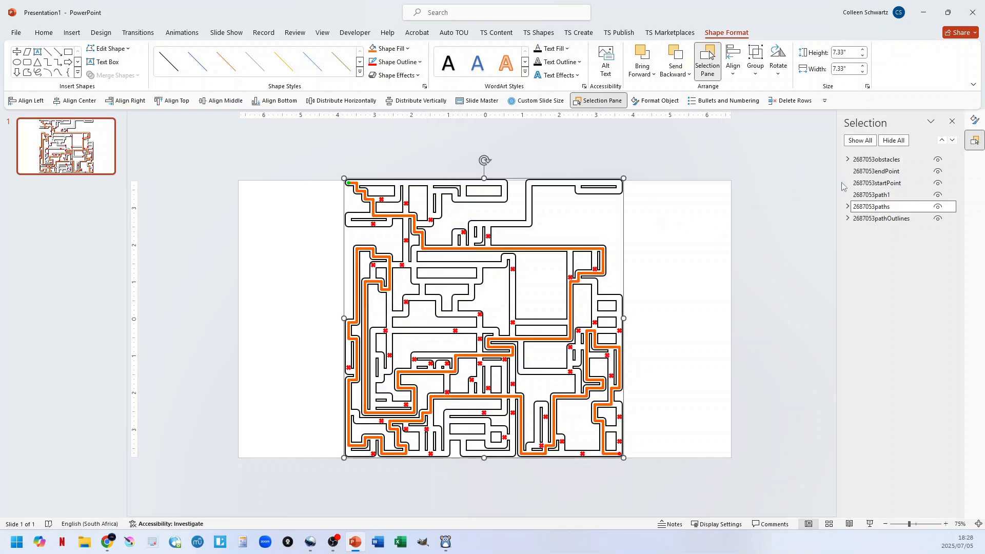
Select the obstacles group and look through the fill and outline colours available for it.
{"action": "left_click", "coordinate": [878, 160]}
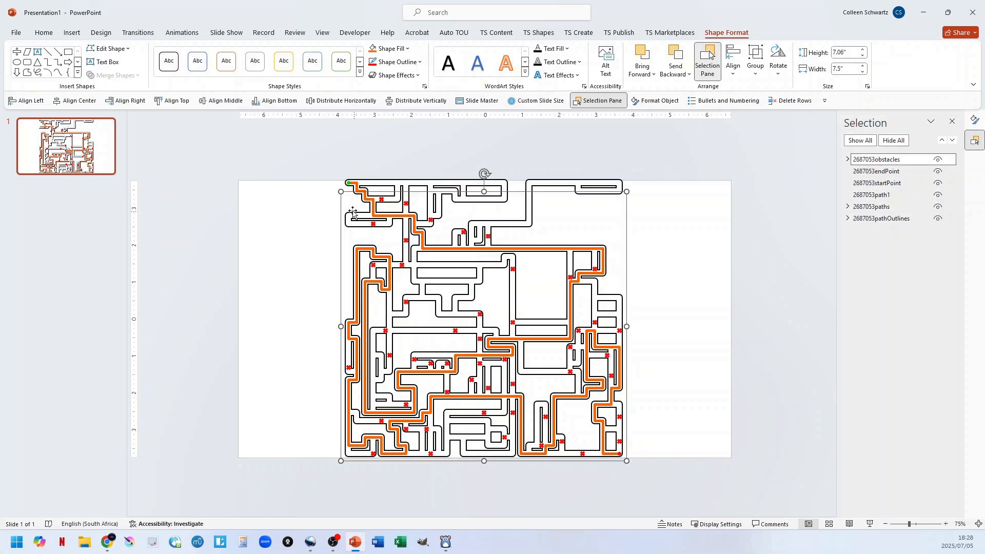
{"action": "left_click", "coordinate": [402, 48]}
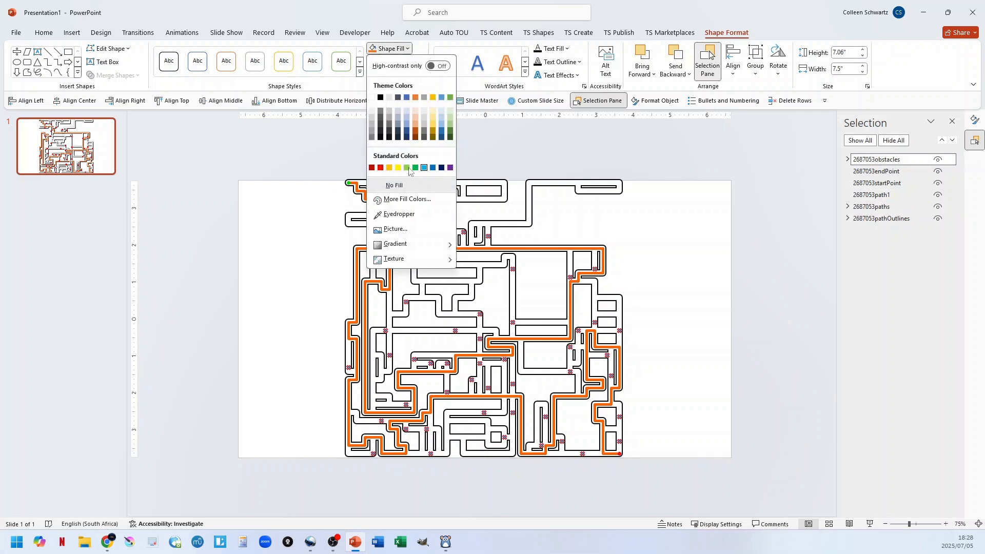
{"action": "left_click", "coordinate": [408, 48]}
{"action": "left_click", "coordinate": [409, 61]}
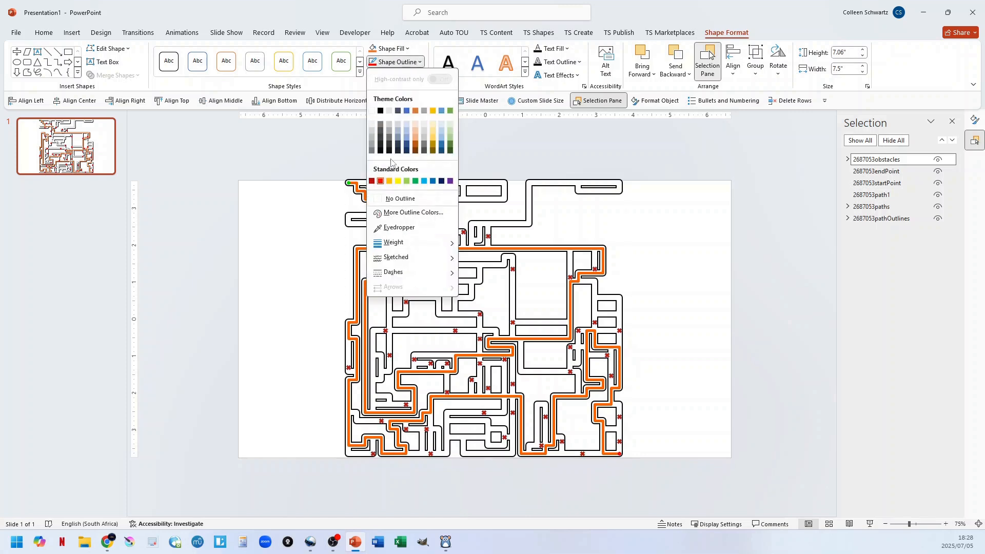
{"action": "left_click", "coordinate": [671, 262]}
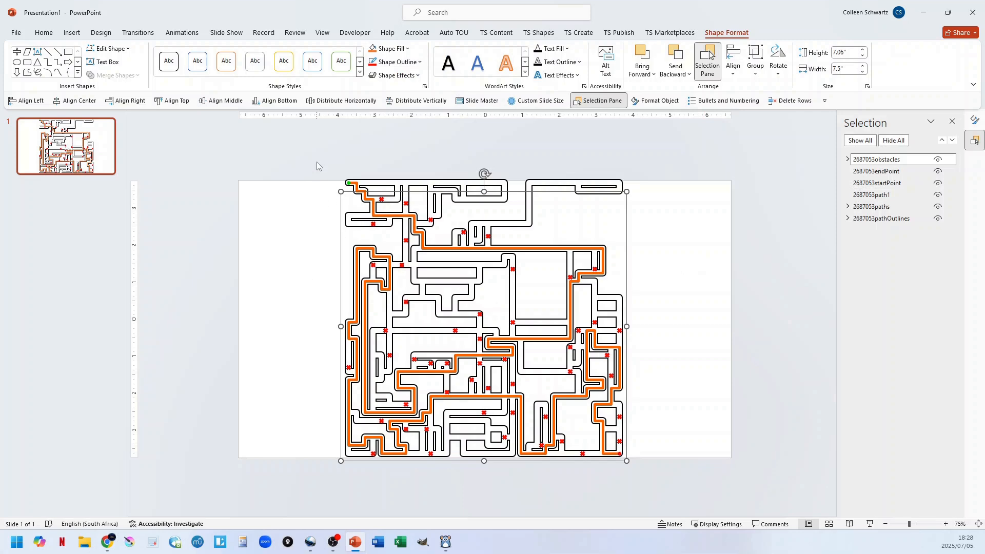
Select every part of the obstacle maze on the slide and group them into one object.
{"action": "left_click_drag", "start_coordinate": [316, 162], "coordinate": [722, 498]}
{"action": "key", "text": "ctrl+g"}
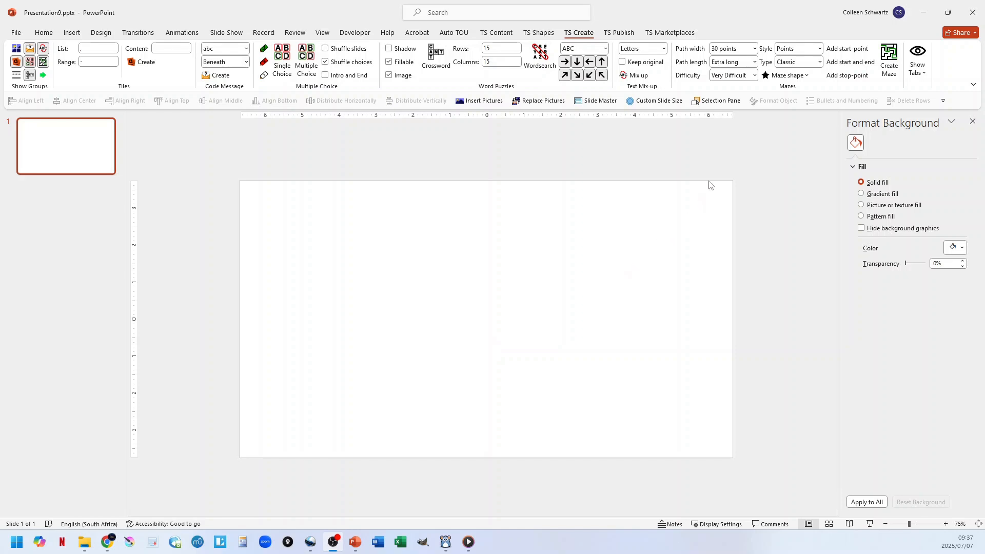
Insert the built-in heart maze shape with default start and end markers and generate a classic maze from it.
{"action": "left_click", "coordinate": [788, 76]}
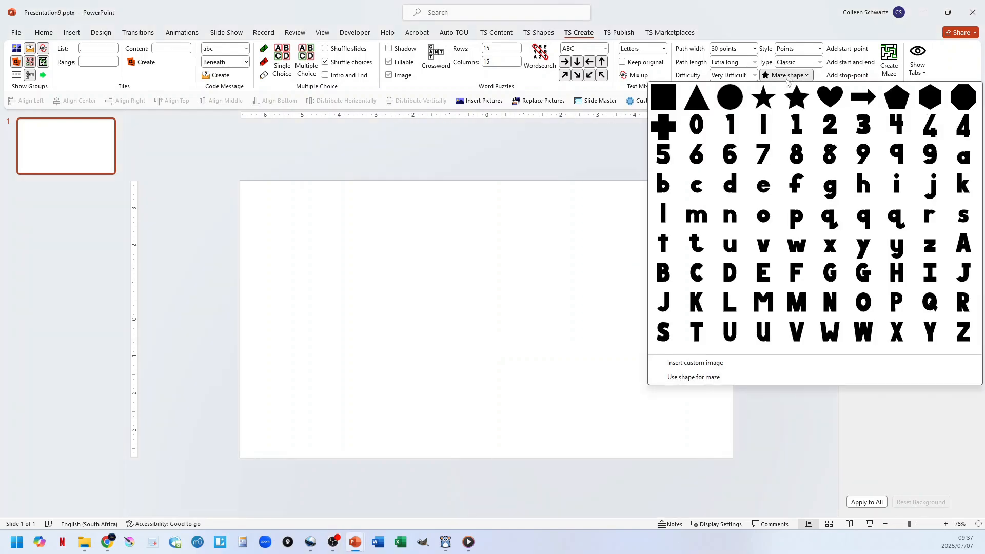
{"action": "left_click", "coordinate": [830, 96]}
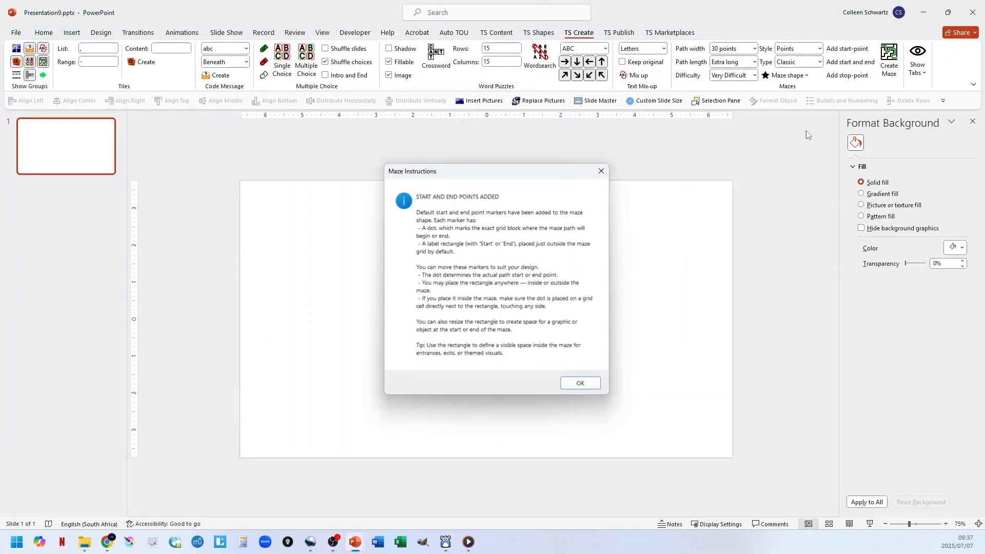
{"action": "left_click", "coordinate": [590, 385]}
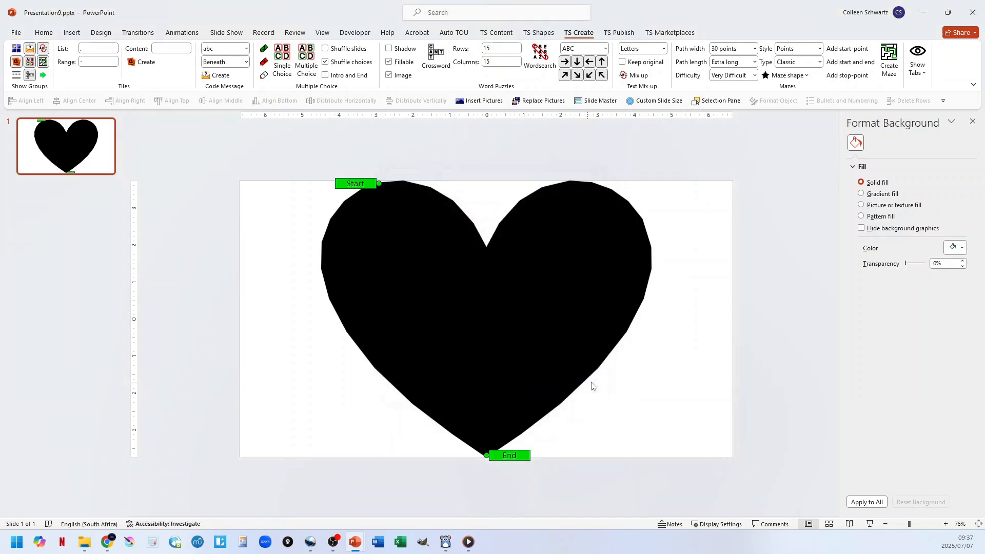
{"action": "left_click", "coordinate": [888, 62]}
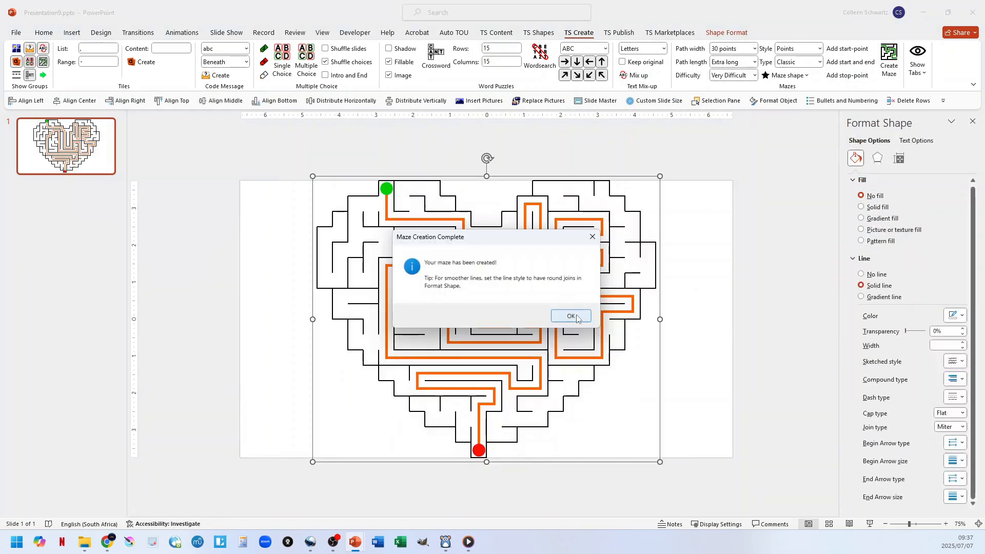
{"action": "left_click", "coordinate": [575, 316]}
Set the heart maze's line join type to Round and inspect the line corners up close.
{"action": "left_click", "coordinate": [957, 428]}
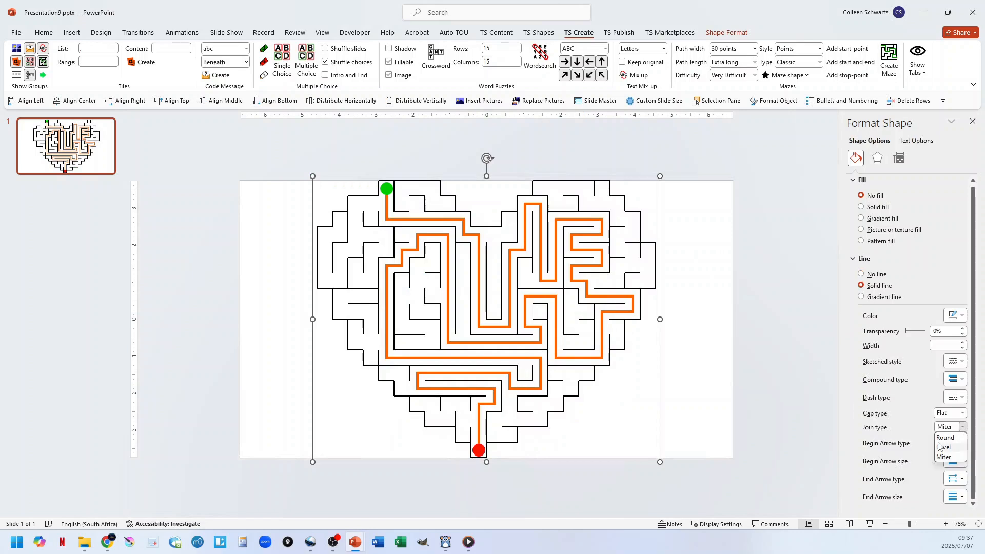
{"action": "left_click", "coordinate": [945, 437]}
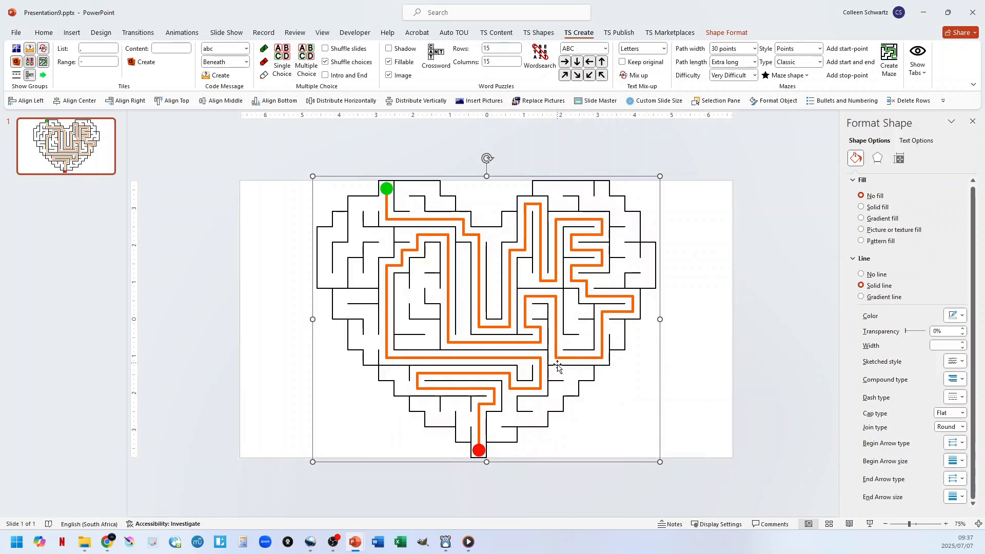
{"action": "scroll", "coordinate": [552, 363], "scroll_direction": "up", "scroll_amount": 12, "text": "ctrl"}
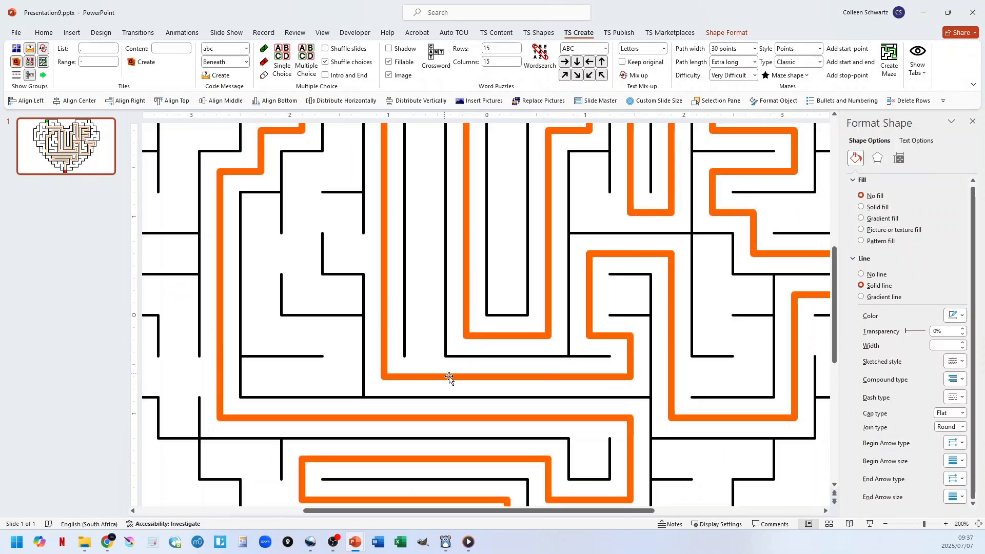
{"action": "scroll", "coordinate": [611, 362], "scroll_direction": "up", "scroll_amount": 10, "text": "ctrl"}
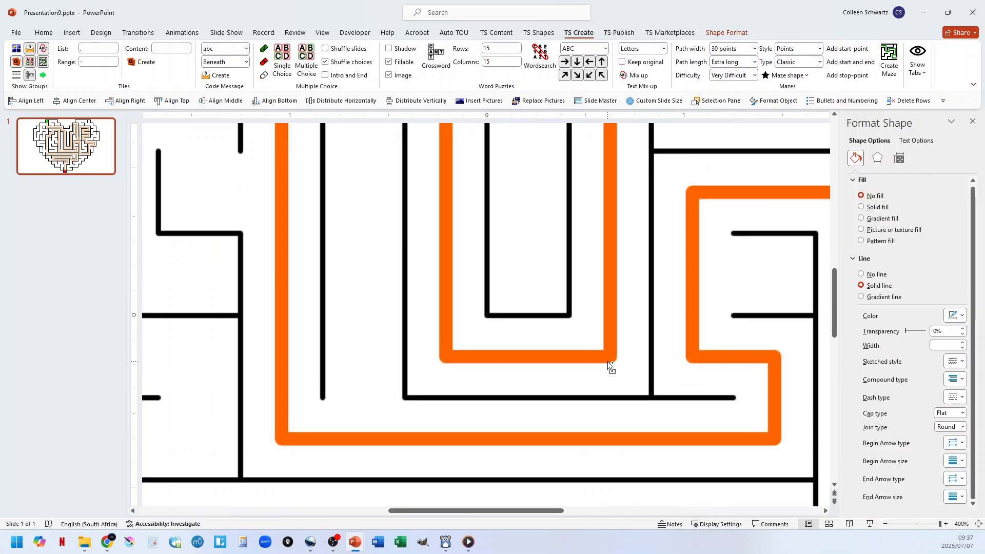
{"action": "scroll", "coordinate": [398, 402], "scroll_direction": "down", "scroll_amount": 15, "text": "ctrl"}
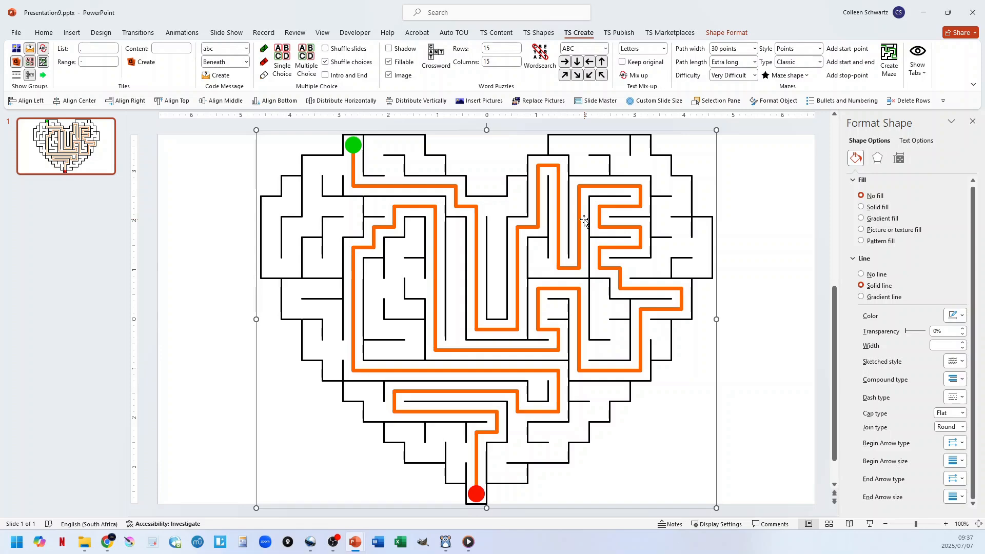
Flatten the presentation containing the heart maze for PDF.
{"action": "left_click", "coordinate": [718, 200]}
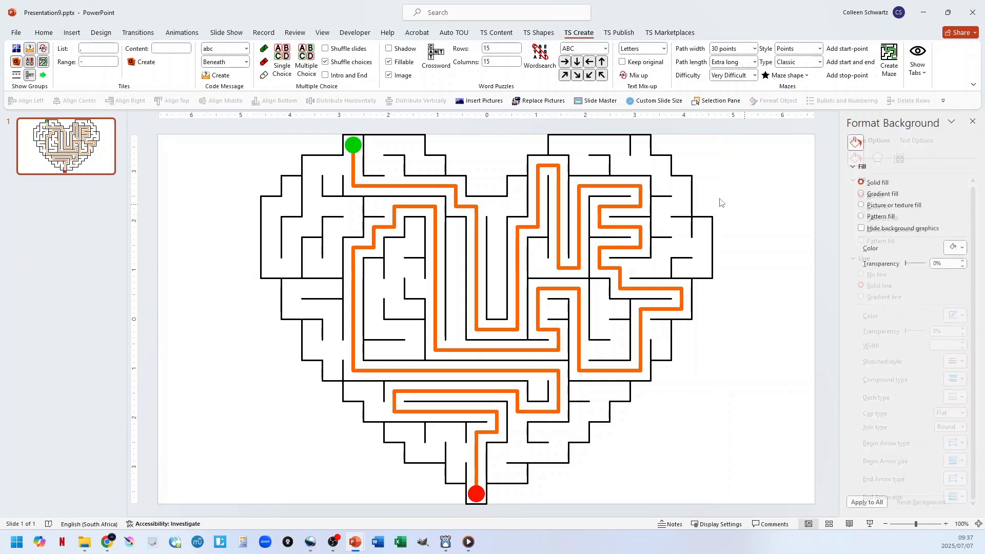
{"action": "left_click", "coordinate": [618, 34]}
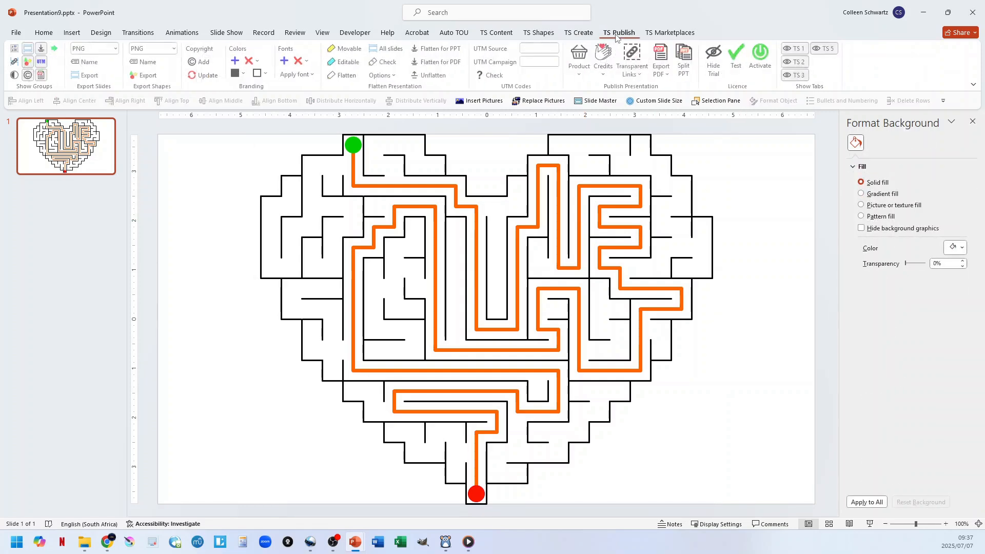
{"action": "left_click", "coordinate": [434, 62]}
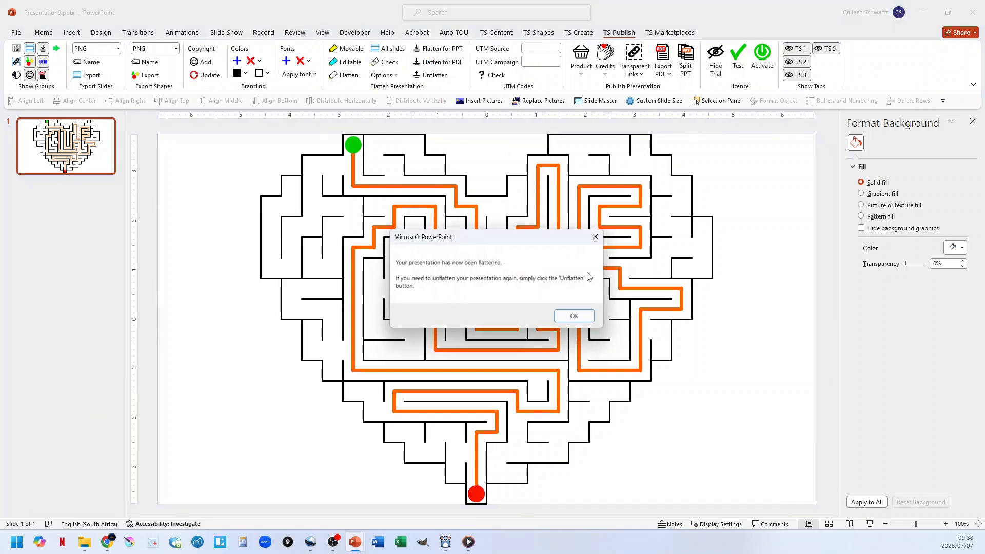
{"action": "left_click", "coordinate": [574, 316]}
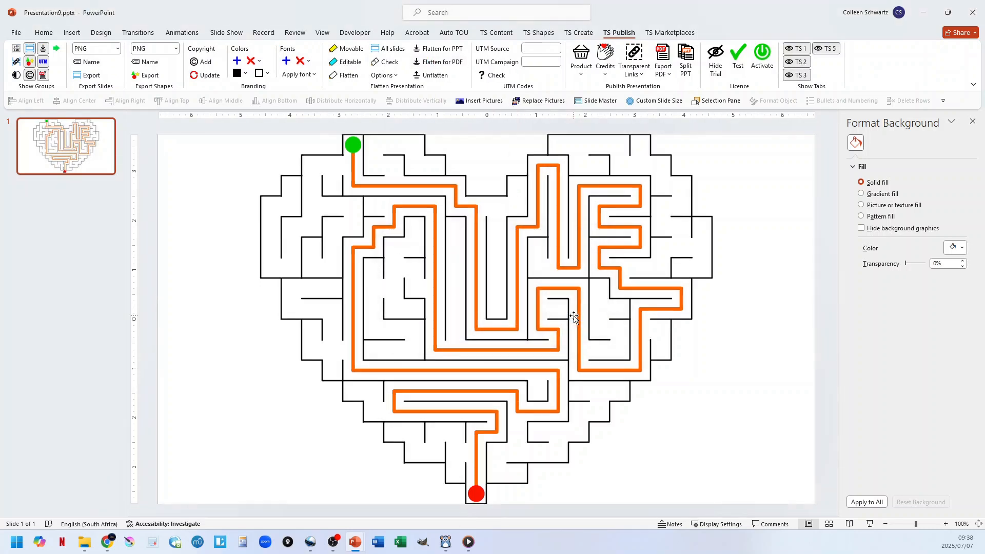
Inspect the flattened heart maze's line corners up close and undo the flattening to restore the editable shapes.
{"action": "scroll", "coordinate": [548, 325], "scroll_direction": "up", "scroll_amount": 10}
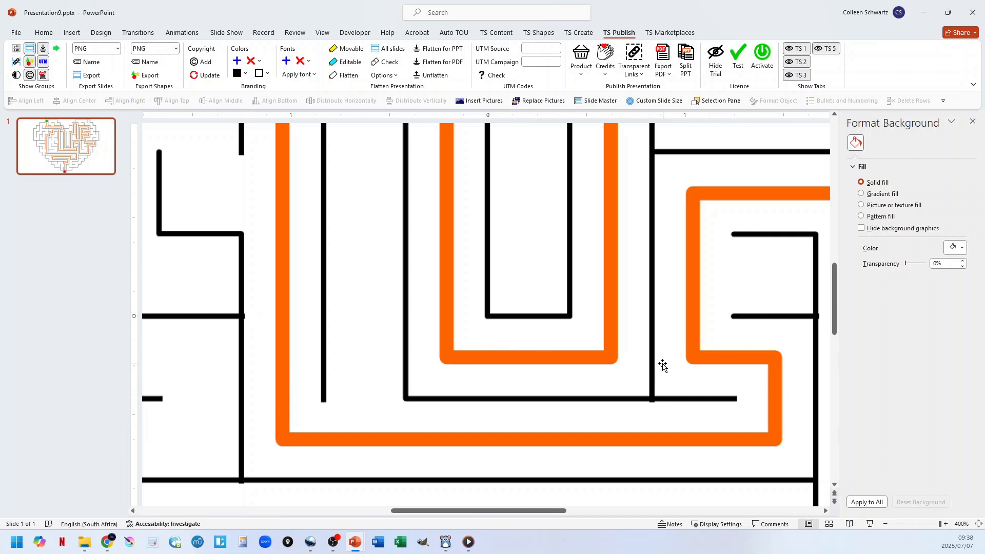
{"action": "scroll", "coordinate": [562, 342], "scroll_direction": "down", "scroll_amount": 6, "text": "ctrl"}
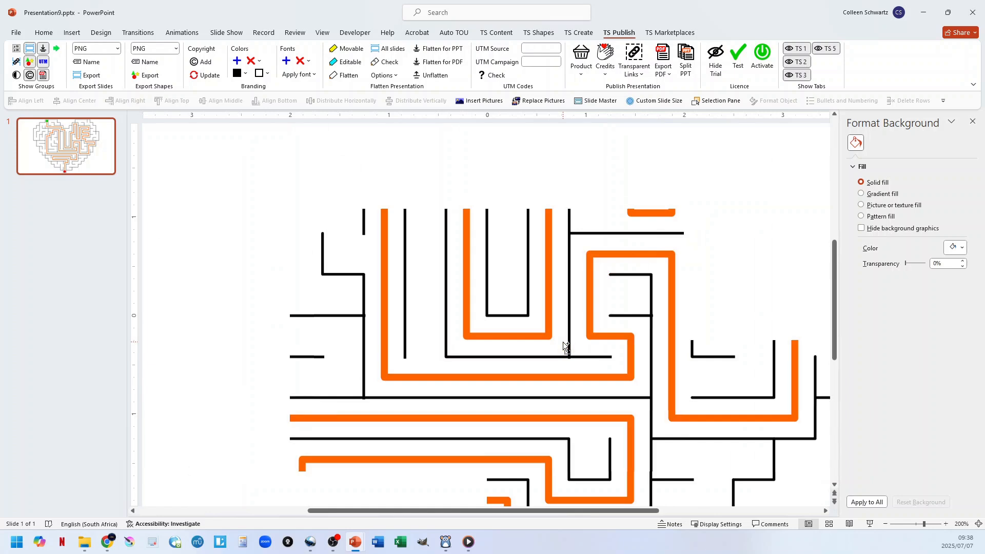
{"action": "scroll", "coordinate": [562, 341], "scroll_direction": "down", "scroll_amount": 2, "text": "ctrl"}
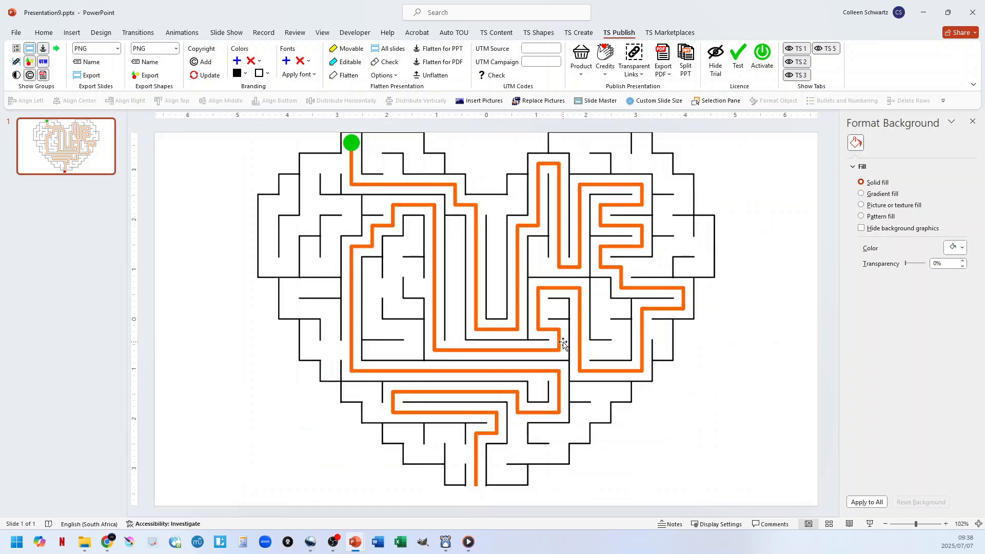
{"action": "scroll", "coordinate": [644, 389], "scroll_direction": "down", "scroll_amount": 1, "text": "ctrl"}
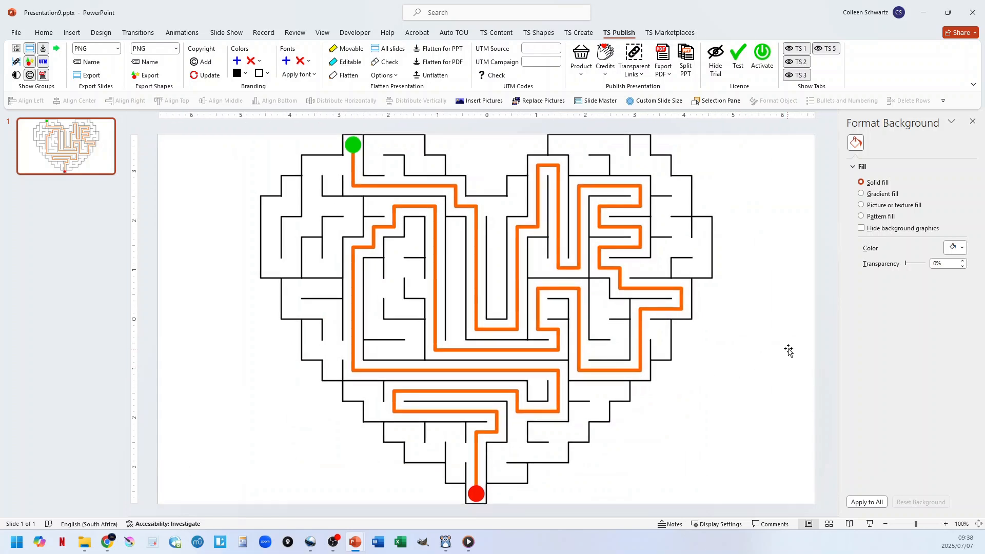
{"action": "left_click", "coordinate": [788, 349]}
{"action": "key", "text": "ctrl+shift+g"}
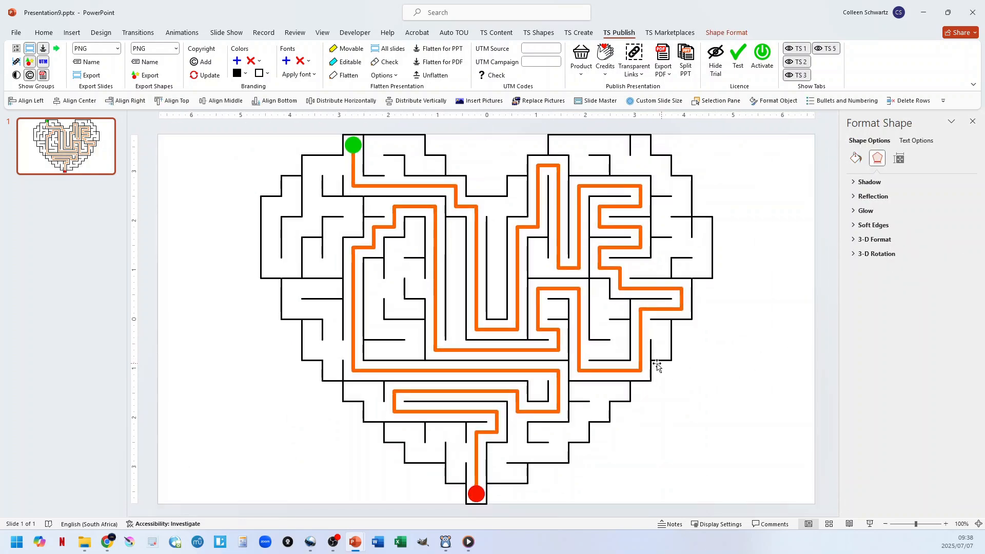
Export the grouped heart maze as a PNG image at resolution 300 into a new folder named maze.
{"action": "left_click", "coordinate": [539, 300]}
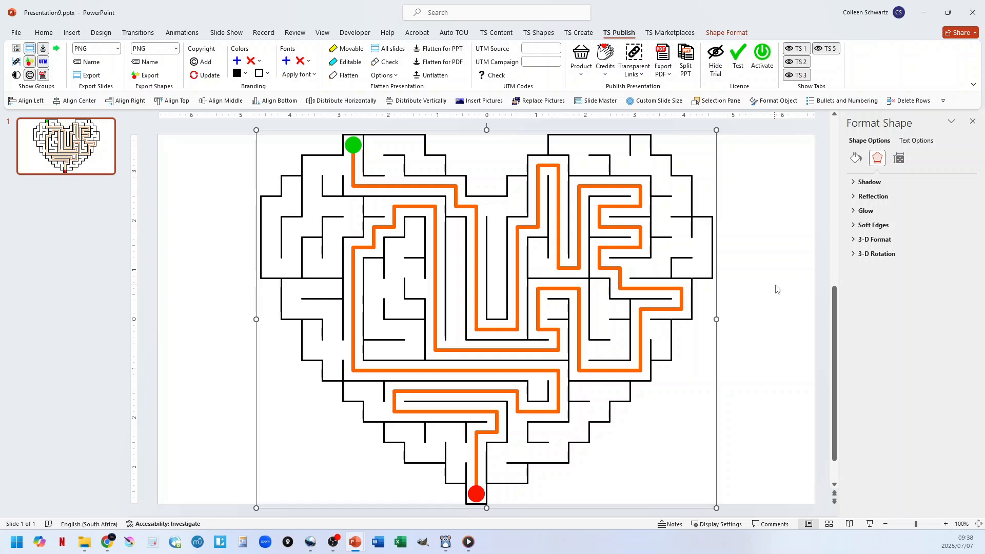
{"action": "left_click", "coordinate": [779, 309]}
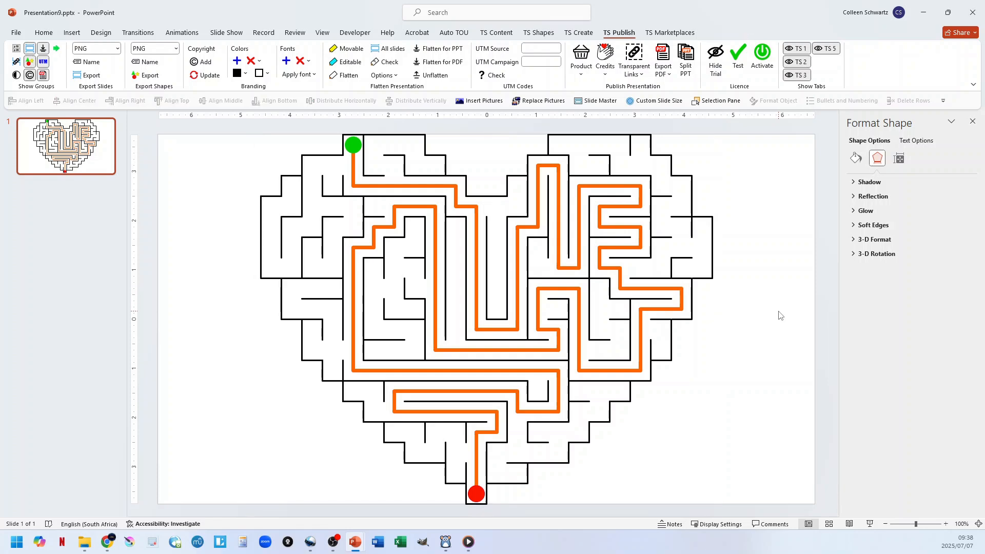
{"action": "left_click", "coordinate": [519, 284]}
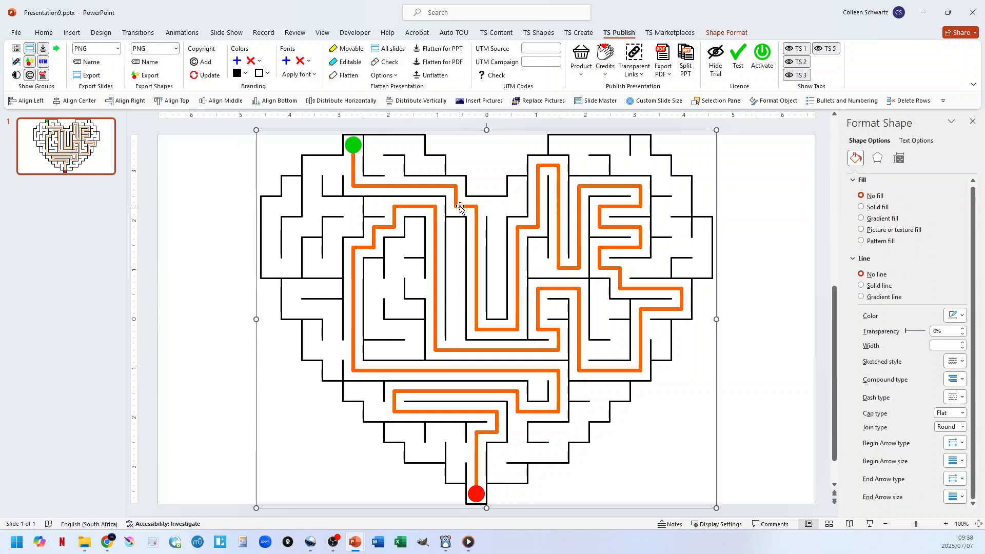
{"action": "right_click", "coordinate": [460, 208]}
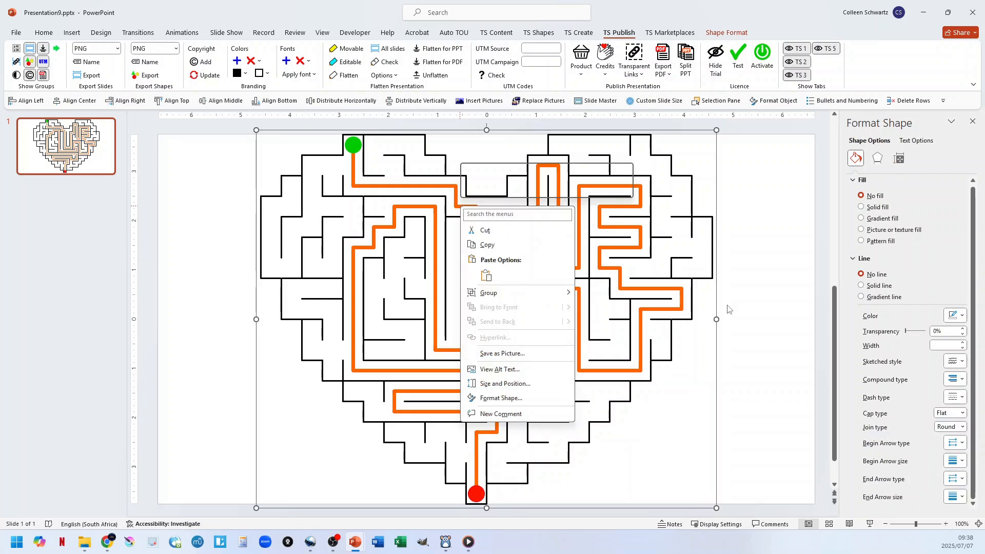
{"action": "left_click", "coordinate": [664, 292]}
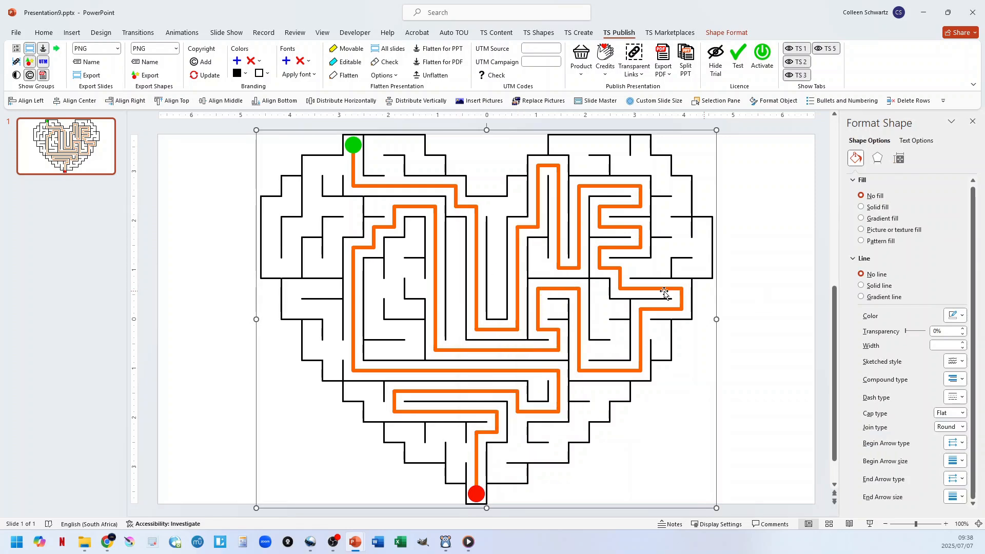
{"action": "left_click", "coordinate": [147, 78]}
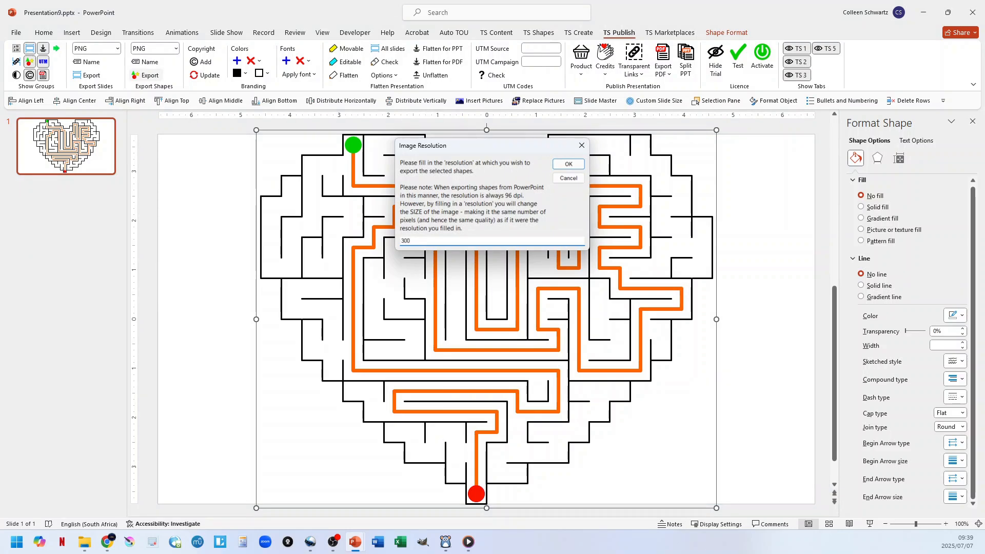
{"action": "left_click", "coordinate": [568, 164]}
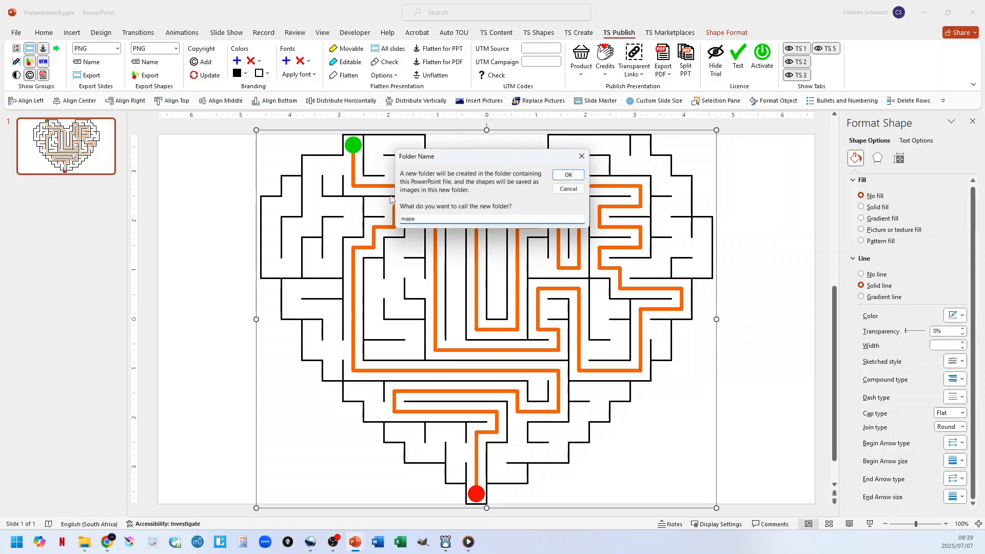
{"action": "left_click", "coordinate": [568, 175]}
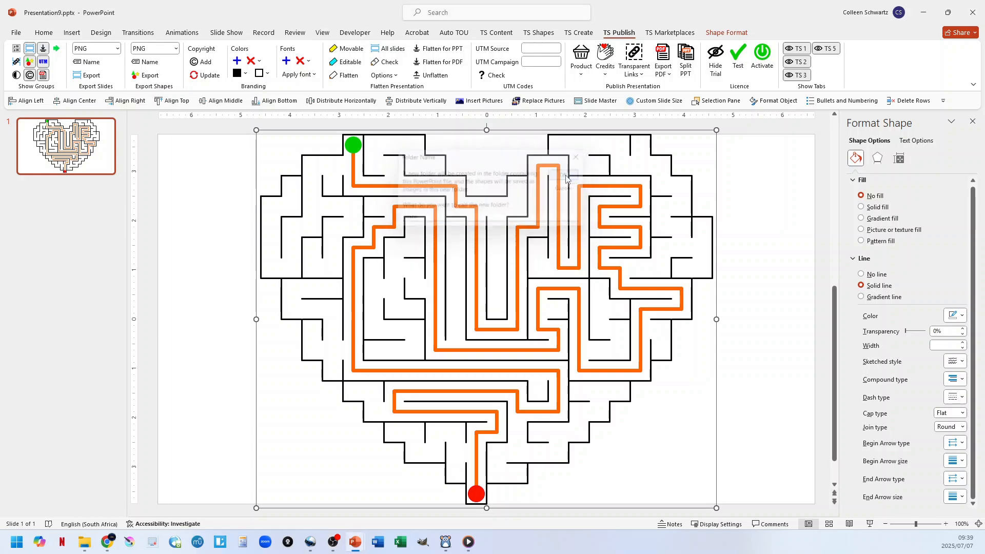
Insert the exported Picture 1.png from the maze folder and place it in the empty area left of the slide.
{"action": "left_click", "coordinate": [488, 101]}
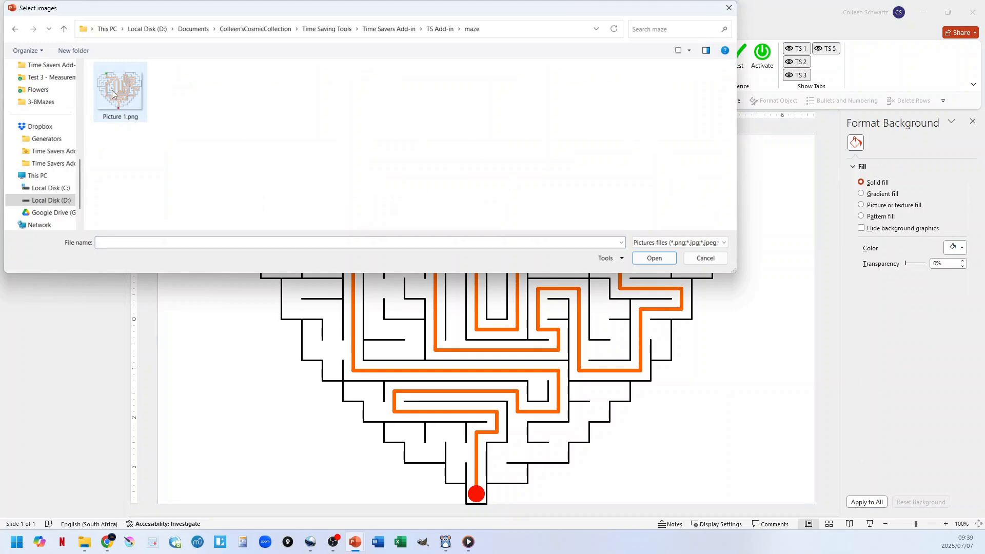
{"action": "double_click", "coordinate": [116, 93]}
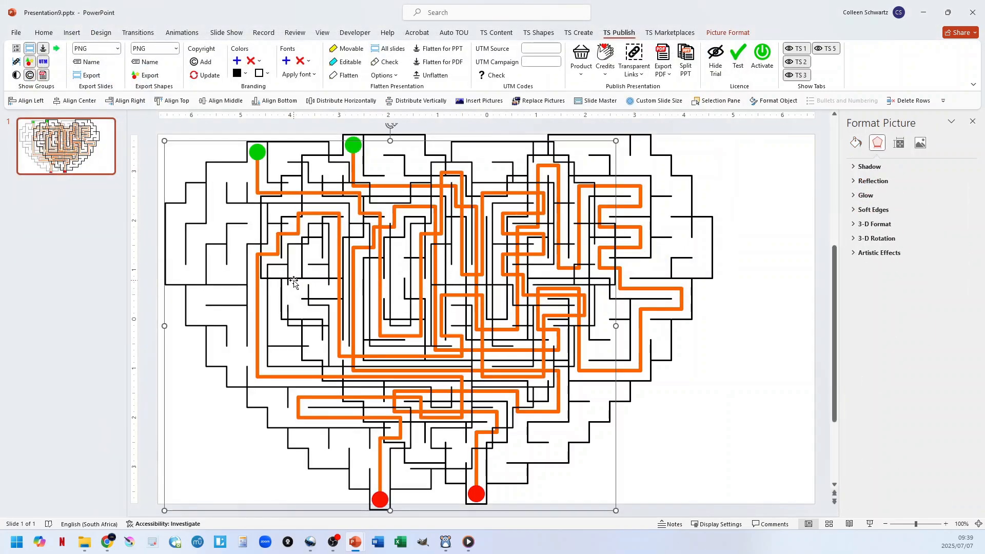
{"action": "scroll", "coordinate": [401, 314], "scroll_direction": "down", "scroll_amount": 7}
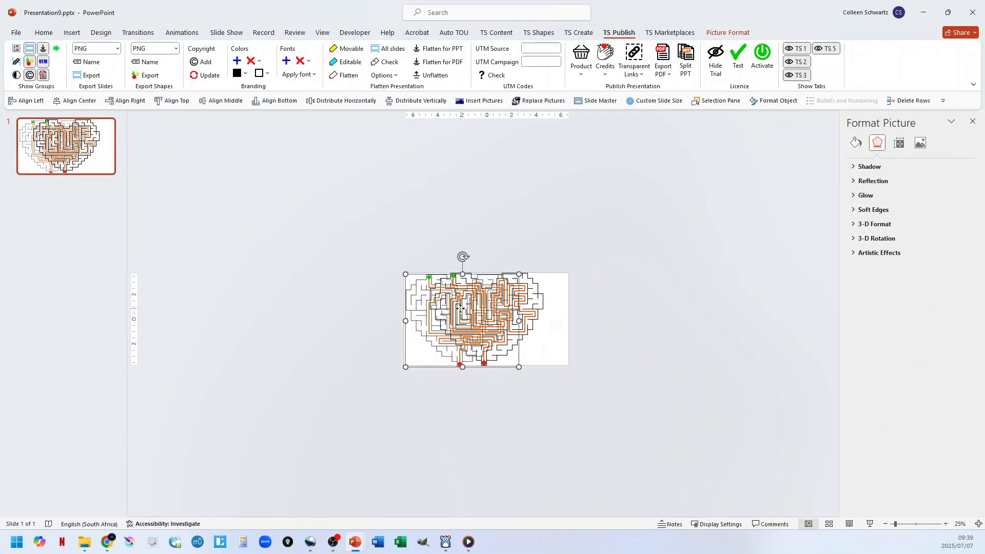
{"action": "left_click_drag", "start_coordinate": [458, 309], "coordinate": [319, 309]}
Examine the line ends and corners of the inserted maze picture up close.
{"action": "scroll", "coordinate": [330, 320], "scroll_direction": "up", "scroll_amount": 10}
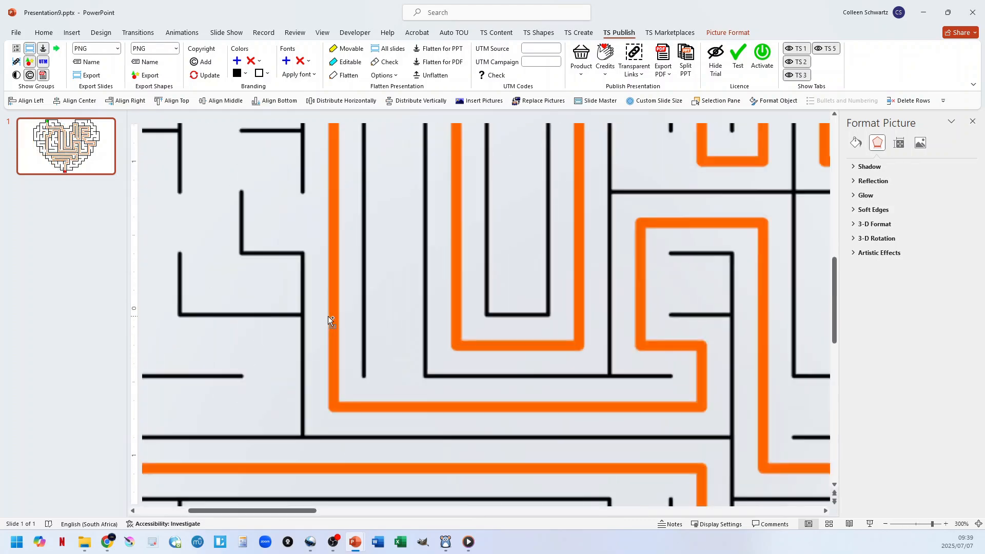
{"action": "scroll", "coordinate": [432, 384], "scroll_direction": "up", "scroll_amount": 8}
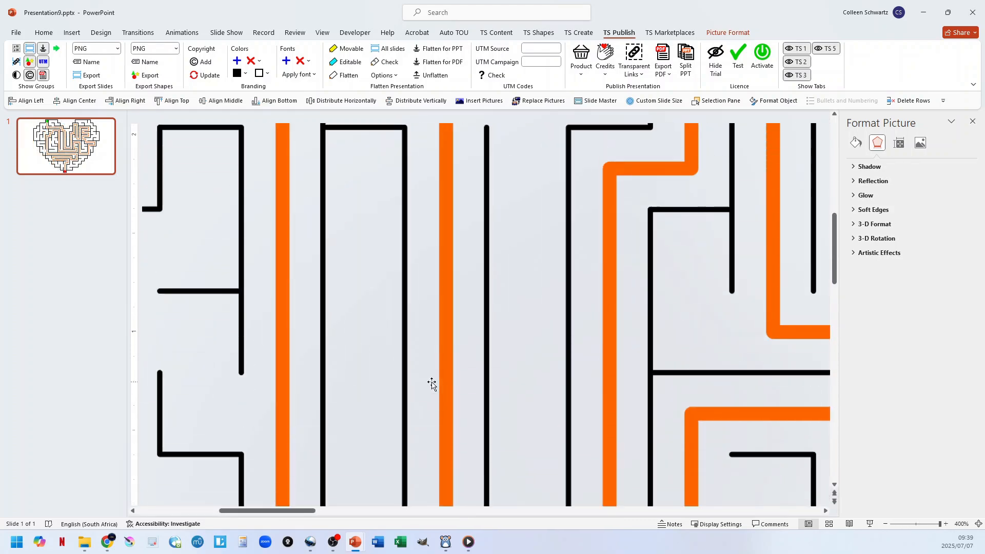
{"action": "scroll", "coordinate": [432, 384], "scroll_direction": "up", "scroll_amount": 3}
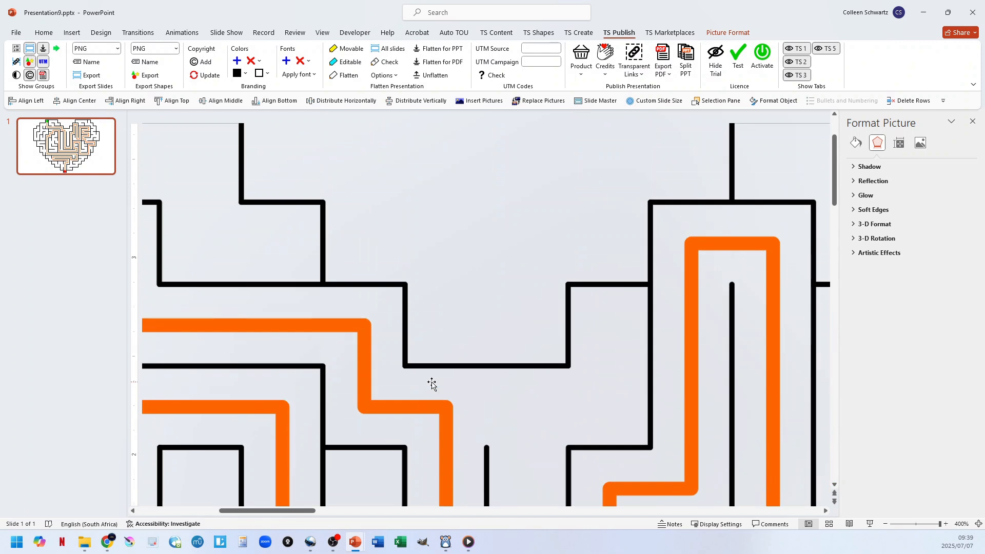
{"action": "scroll", "coordinate": [432, 383], "scroll_direction": "down", "scroll_amount": 10}
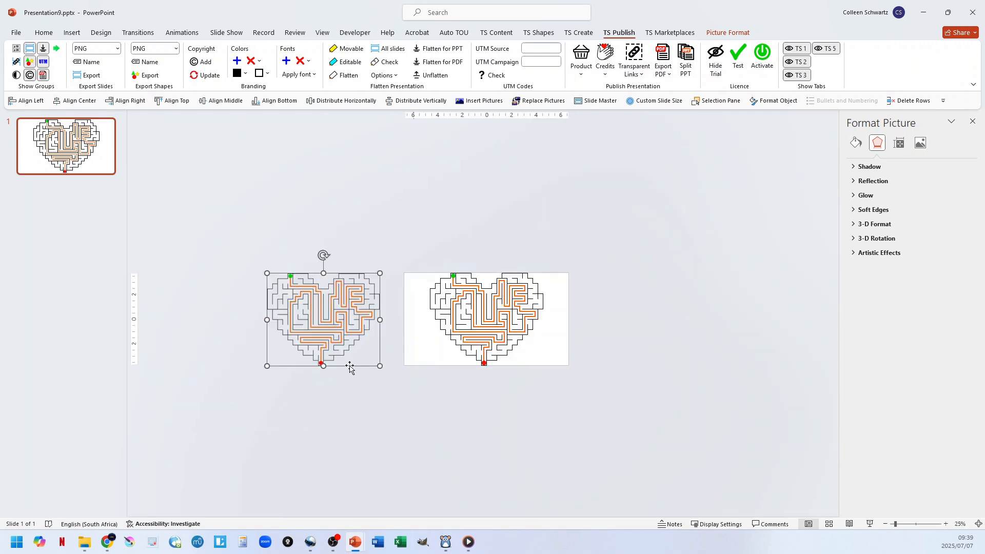
{"action": "left_click", "coordinate": [351, 369]}
{"action": "left_click", "coordinate": [342, 328]}
{"action": "scroll", "coordinate": [486, 314], "scroll_direction": "up", "scroll_amount": 5}
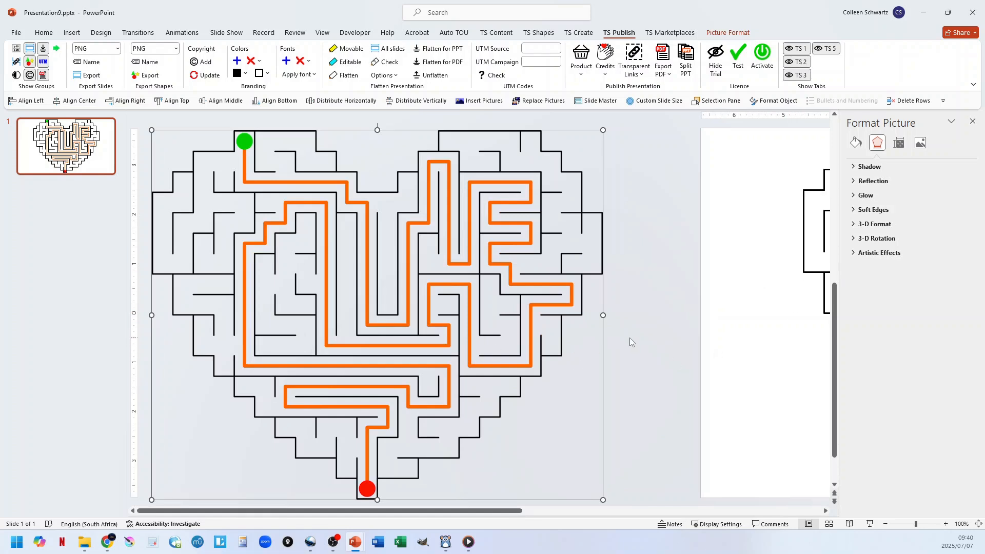
{"action": "scroll", "coordinate": [600, 347], "scroll_direction": "down", "scroll_amount": 5}
Delete the original maze group from the slide and move the maze picture into its place.
{"action": "left_click", "coordinate": [483, 317]}
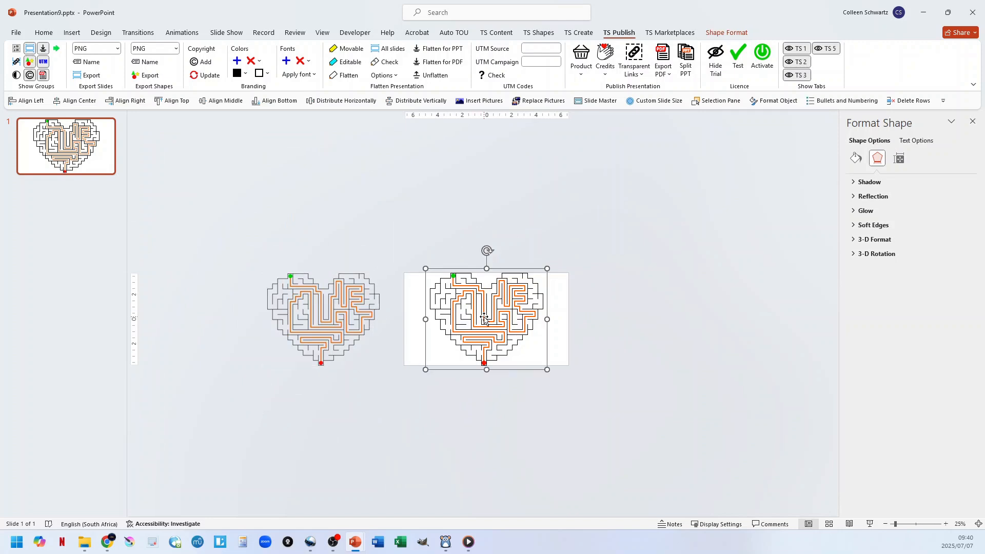
{"action": "key", "text": "Delete"}
{"action": "left_click_drag", "start_coordinate": [348, 302], "coordinate": [499, 303]}
{"action": "scroll", "coordinate": [494, 327], "scroll_direction": "up", "scroll_amount": 6}
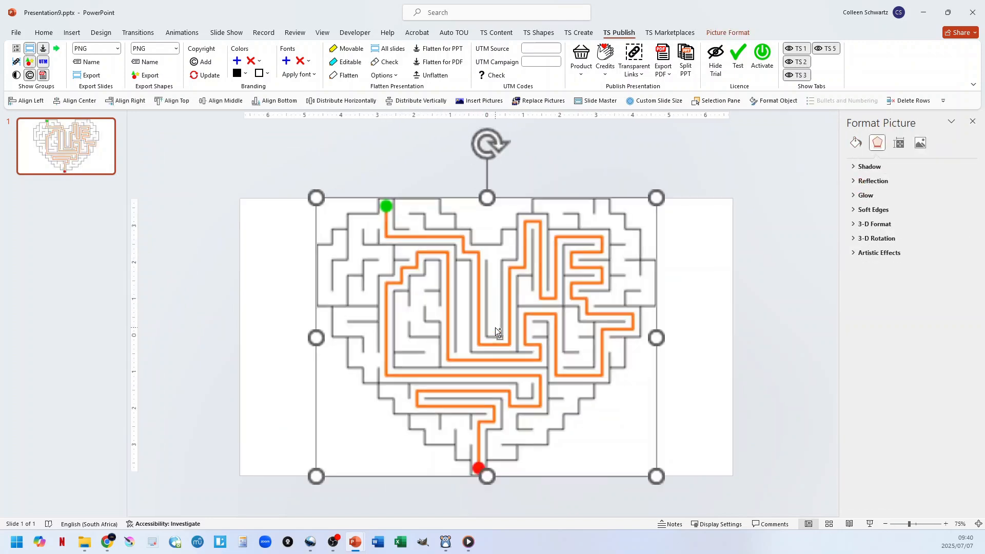
{"action": "scroll", "coordinate": [466, 318], "scroll_direction": "up", "scroll_amount": 5}
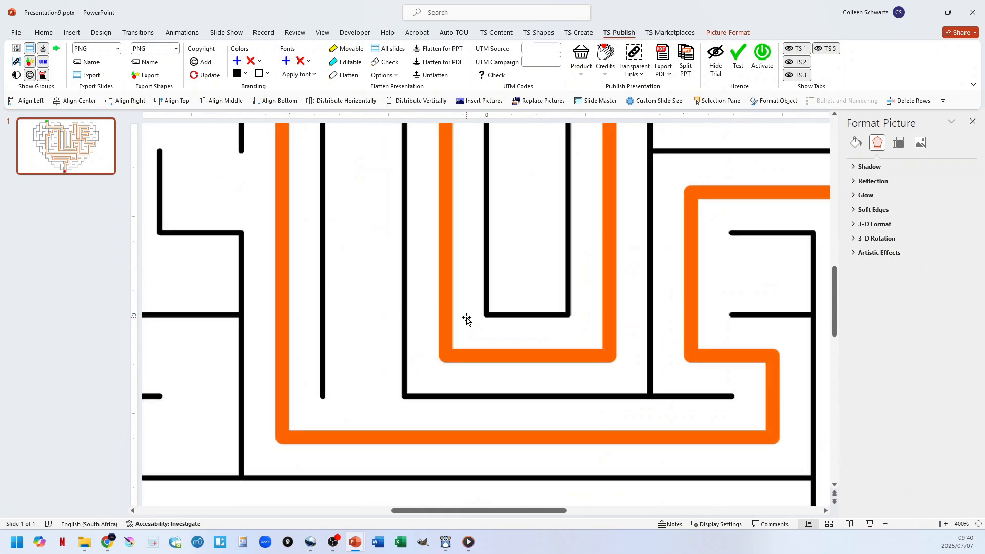
{"action": "scroll", "coordinate": [467, 318], "scroll_direction": "down", "scroll_amount": 8}
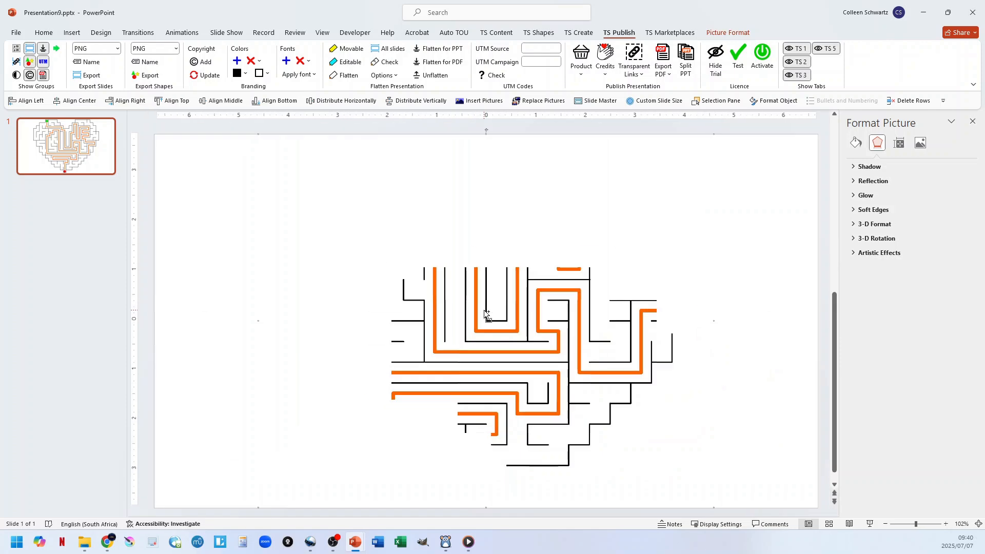
Flatten the presentation with the maze picture for PDF and inspect the flattened line corners up close.
{"action": "left_click", "coordinate": [754, 215]}
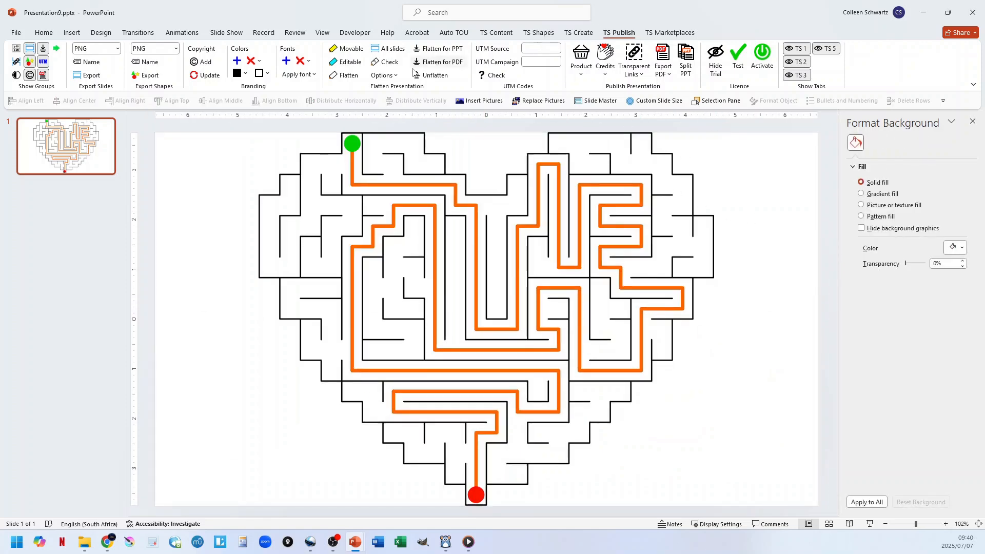
{"action": "left_click", "coordinate": [439, 63]}
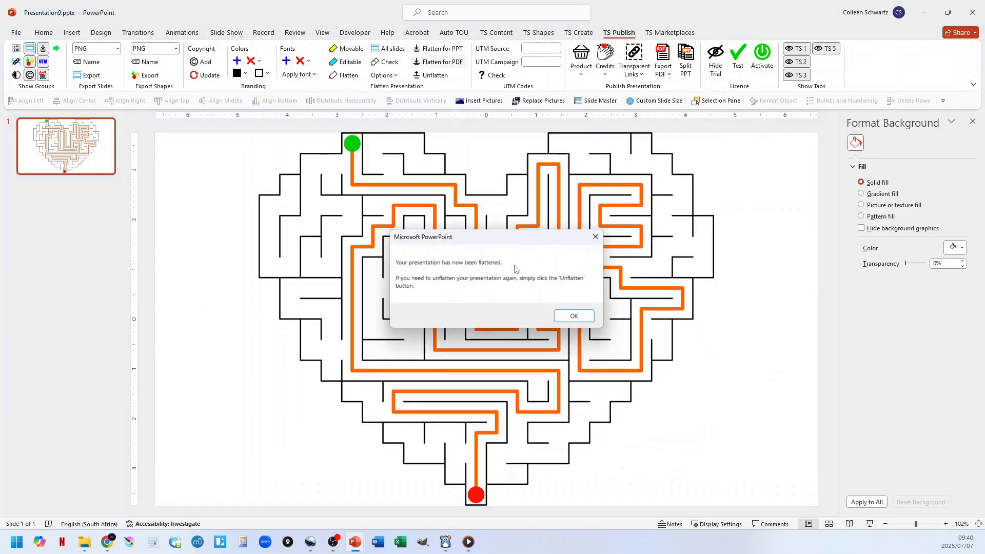
{"action": "left_click", "coordinate": [574, 316]}
{"action": "scroll", "coordinate": [468, 325], "scroll_direction": "up", "scroll_amount": 8}
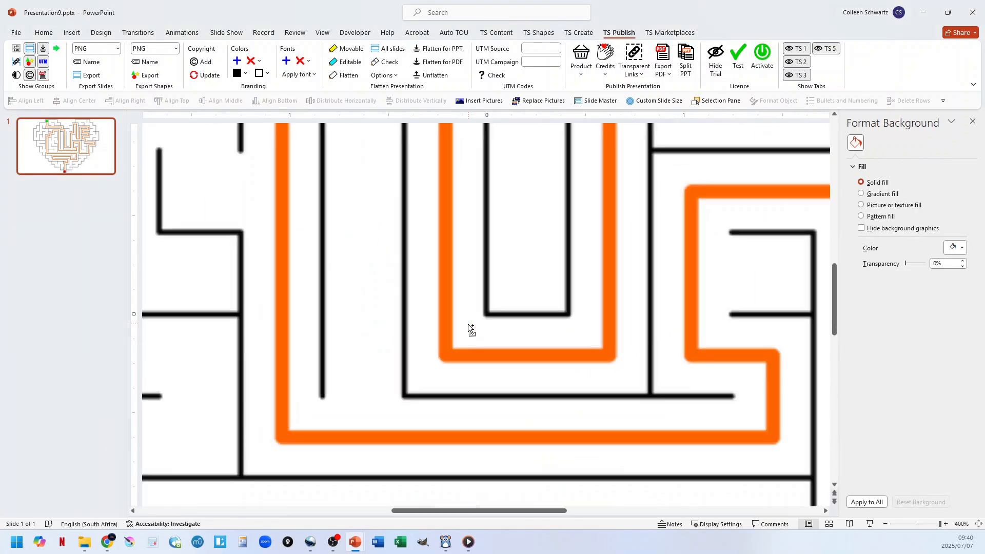
{"action": "scroll", "coordinate": [324, 388], "scroll_direction": "up", "scroll_amount": 2}
{"action": "scroll", "coordinate": [324, 388], "scroll_direction": "up", "scroll_amount": 6}
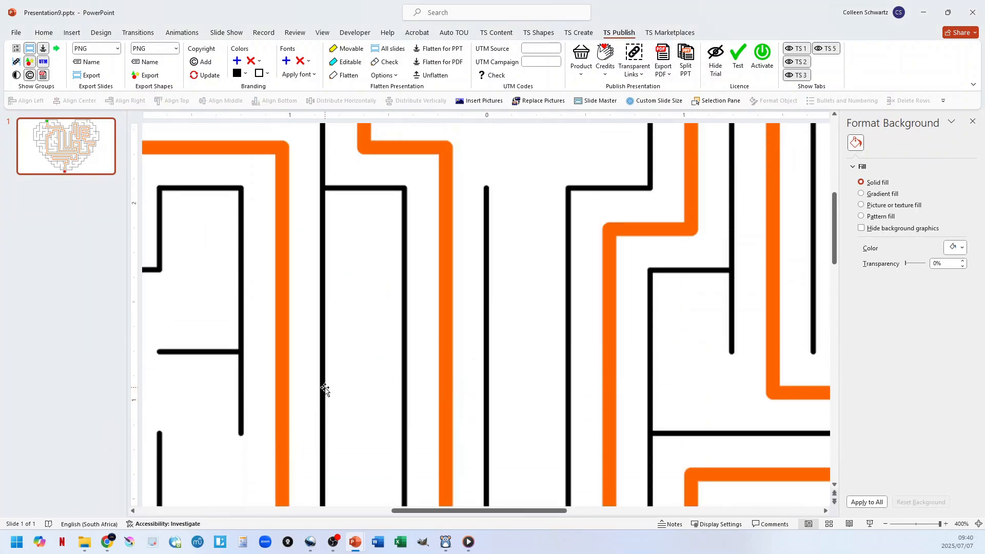
{"action": "scroll", "coordinate": [325, 388], "scroll_direction": "down", "scroll_amount": 8}
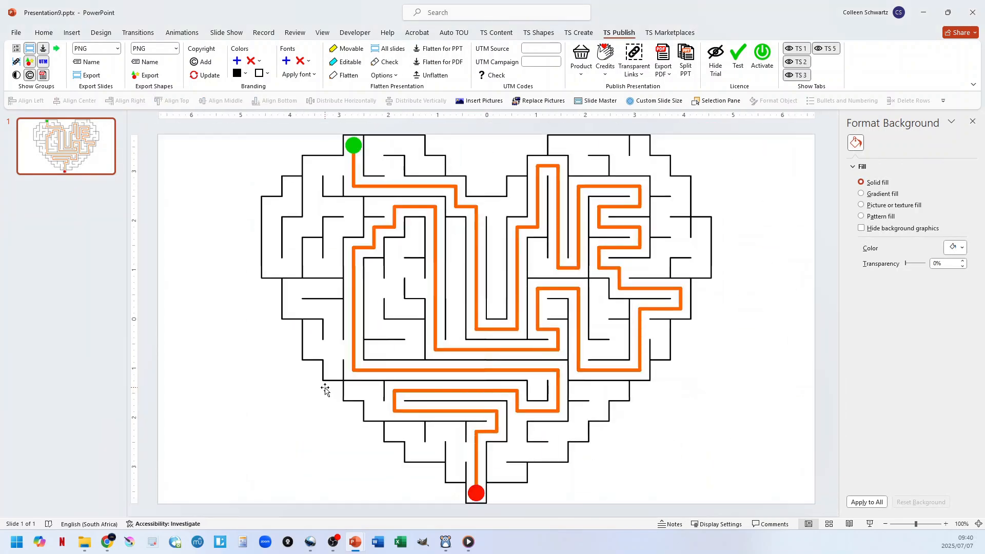